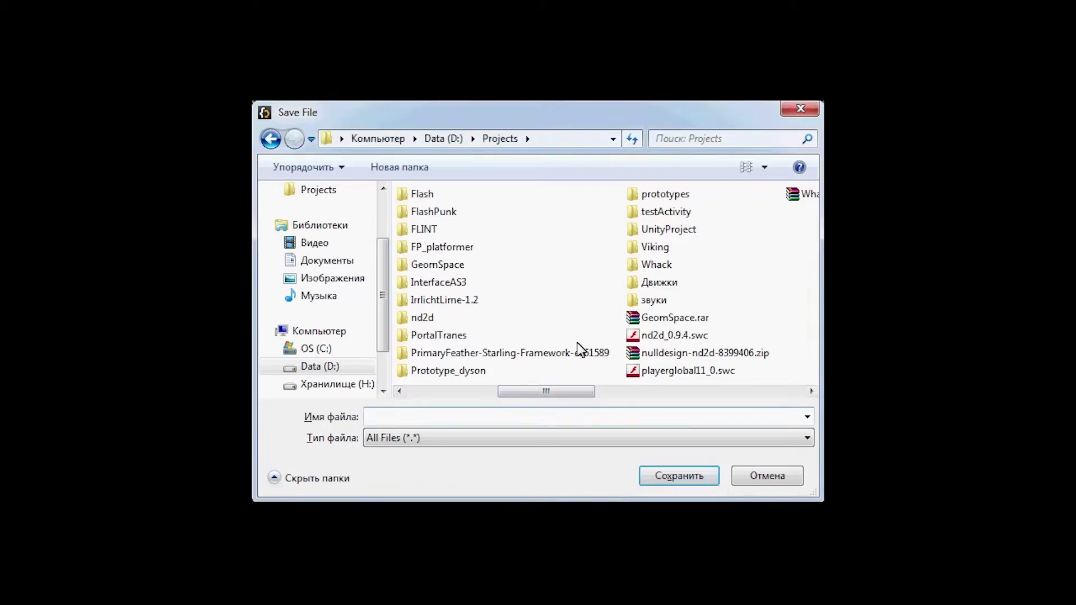
Save the project as 'MyProje', then write CreateBlood code placing an mcBlood at random offsets and frame
{"action": "type", "text": "MyProject123"}
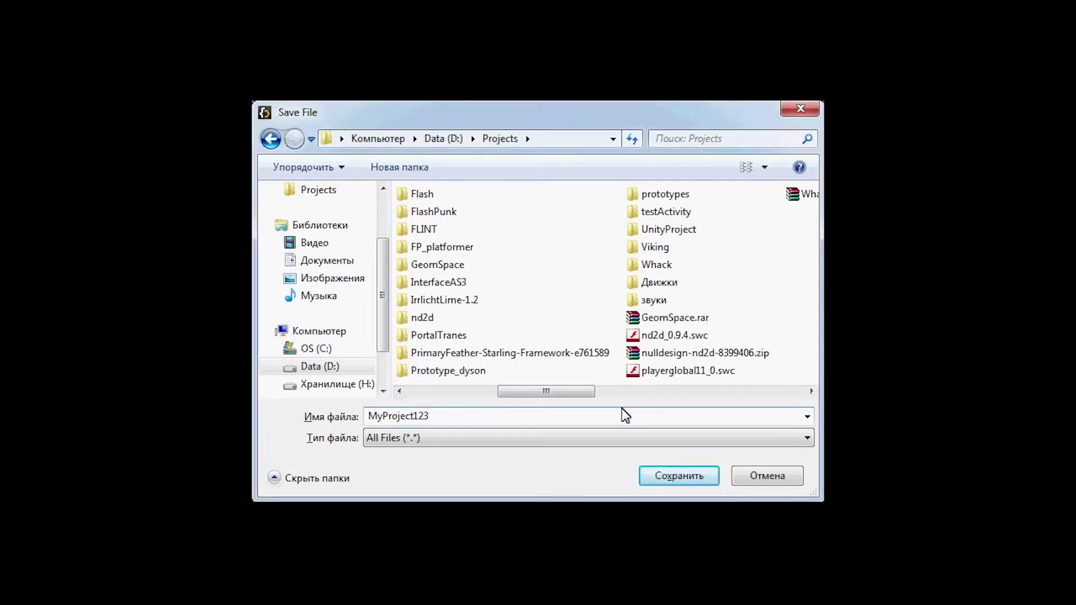
{"action": "left_click", "coordinate": [678, 475]}
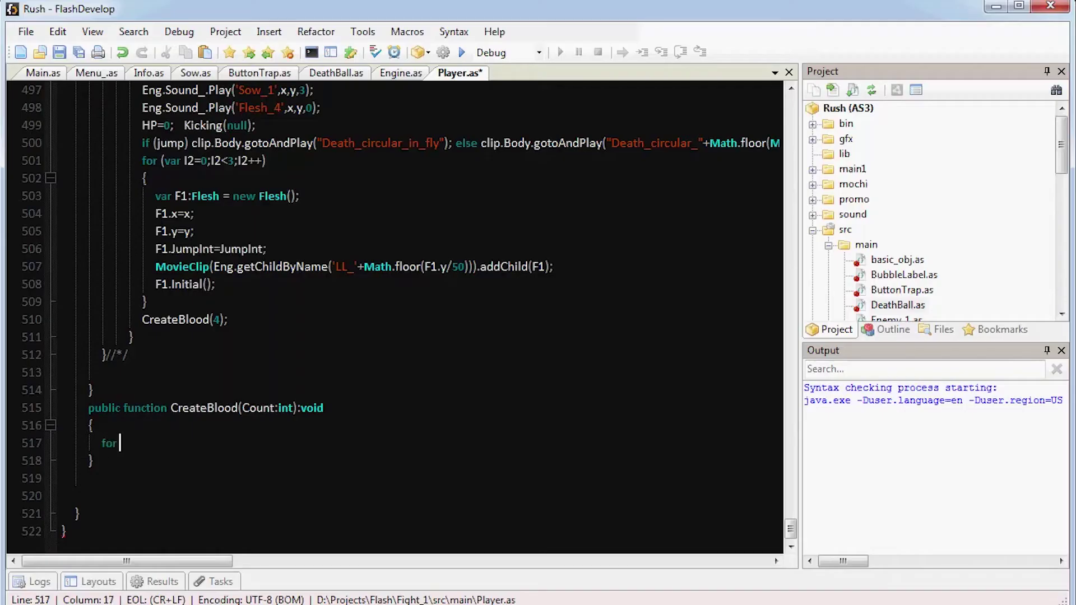
{"action": "key", "text": "Return"}
{"action": "type", "text": "var Bl: mcBlood = new mcBlood();"}
{"action": "key", "text": "Return"}
{"action": "type", "text": "Bl.x=x+Math.random()*10-Math.rand"}
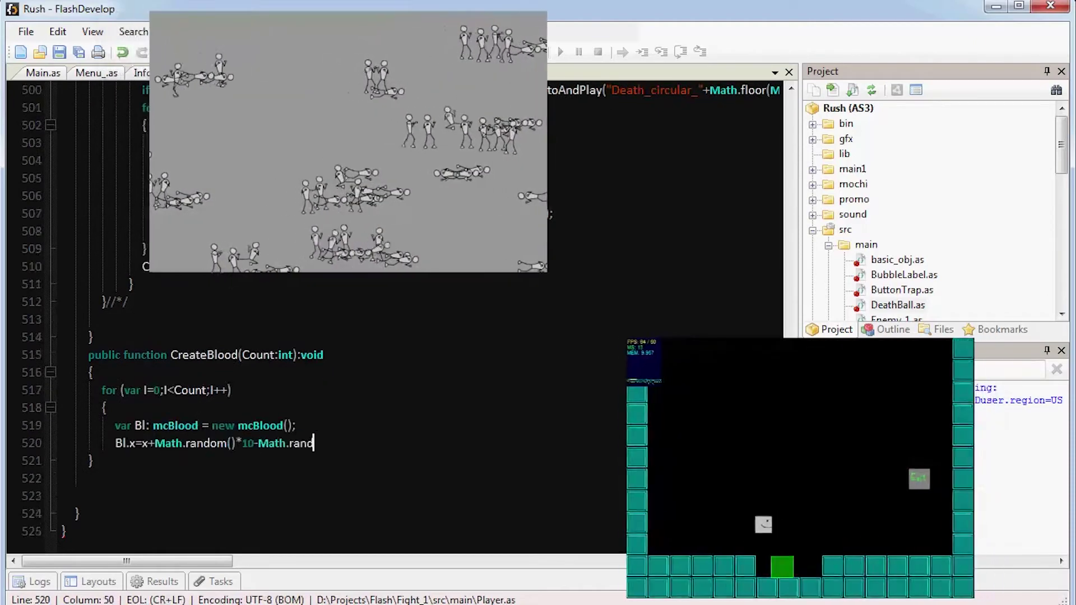
{"action": "type", "text": "om()*10;"}
{"action": "key", "text": "Return"}
{"action": "type", "text": "Bl.y=y+Math"}
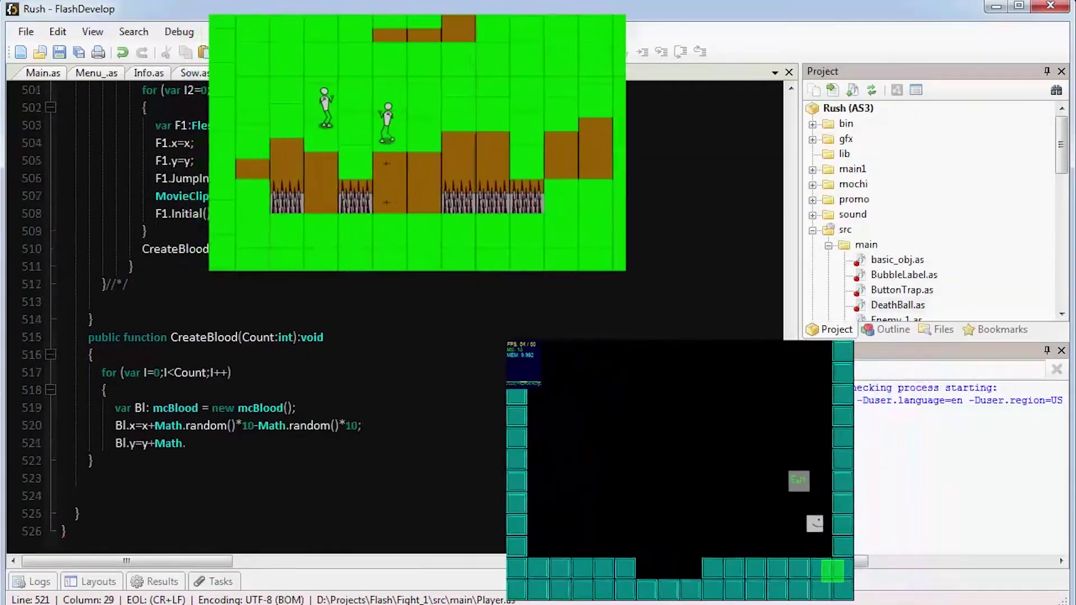
{"action": "type", "text": ".random()*10-Math.random()*10-YLevel;"}
{"action": "key", "text": "Return"}
{"action": "type", "text": "Bl.gotoAndStop(Math.random"}
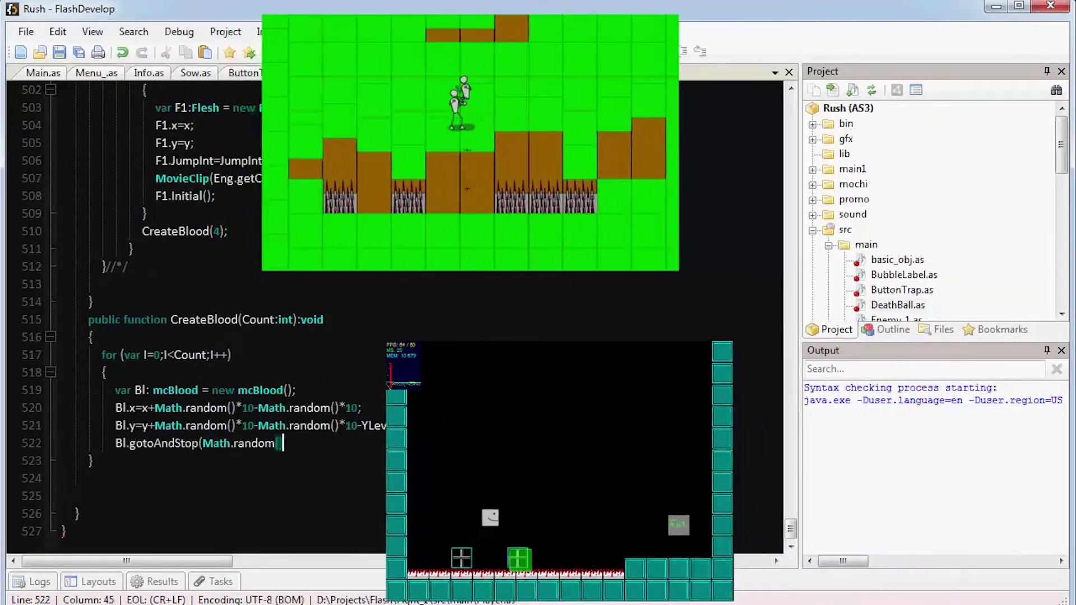
{"action": "type", "text": "()*3+1);"}
Finish CreateBlood with the Eng.getChildByName(LL_+Cell and Eng.Add lines, then scroll down Engine.as
{"action": "key", "text": "Return"}
{"action": "key", "text": "Return"}
{"action": "type", "text": "Eng.getChildByName(LL_+Cell"}
{"action": "key", "text": "Return"}
{"action": "type", "text": "Eng.Add"}
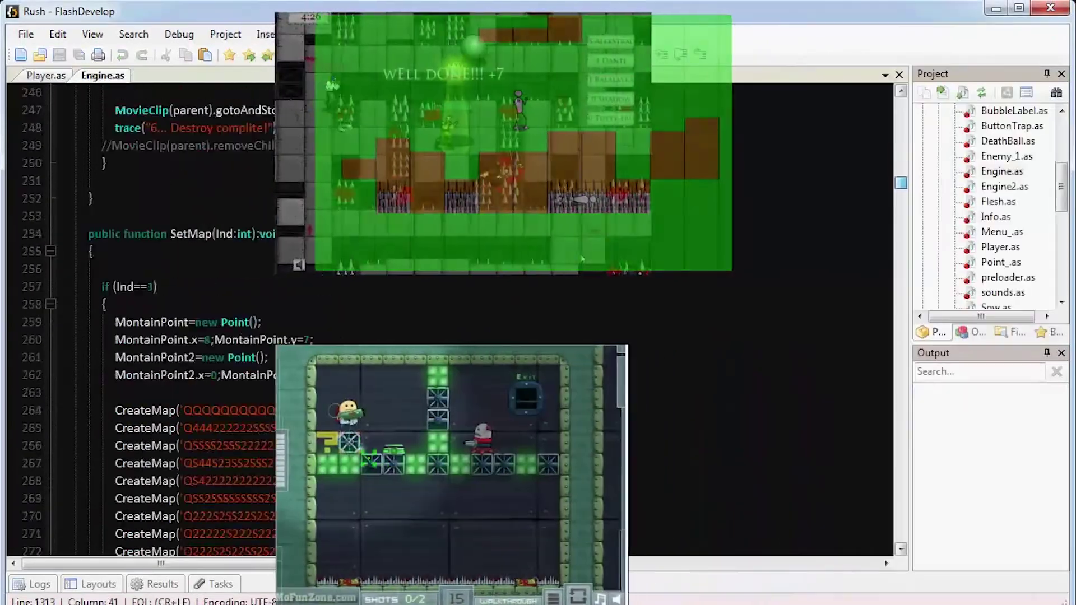
{"action": "scroll", "coordinate": [449, 314], "scroll_direction": "down", "scroll_amount": 20}
{"action": "scroll", "coordinate": [448, 314], "scroll_direction": "down", "scroll_amount": 20}
{"action": "scroll", "coordinate": [448, 314], "scroll_direction": "down", "scroll_amount": 20}
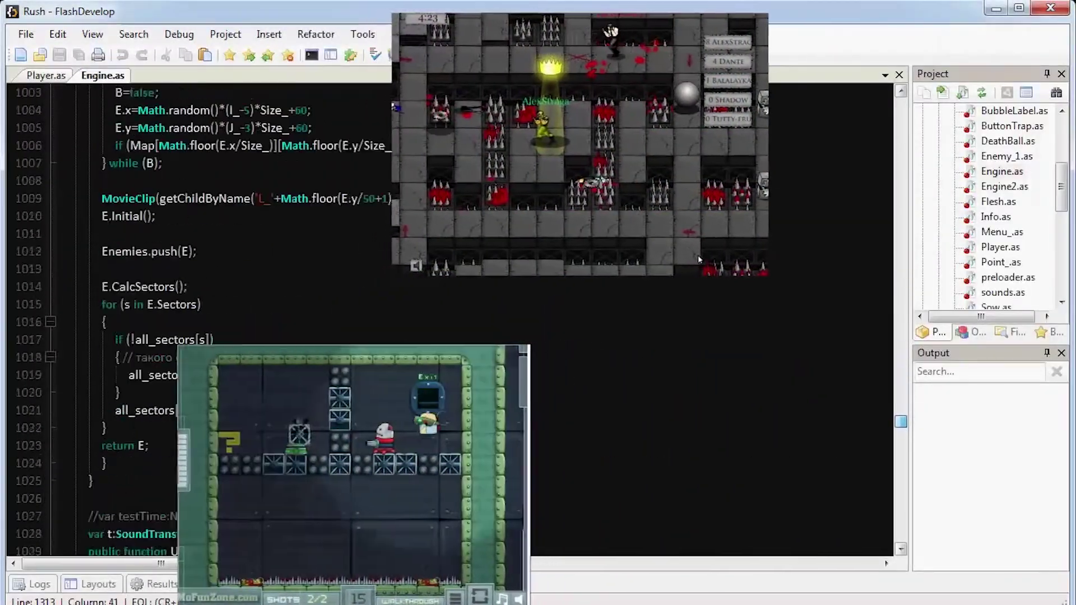
{"action": "scroll", "coordinate": [448, 313], "scroll_direction": "down", "scroll_amount": 20}
{"action": "scroll", "coordinate": [448, 313], "scroll_direction": "down", "scroll_amount": 15}
{"action": "scroll", "coordinate": [448, 313], "scroll_direction": "down", "scroll_amount": 20}
{"action": "scroll", "coordinate": [448, 314], "scroll_direction": "down", "scroll_amount": 20}
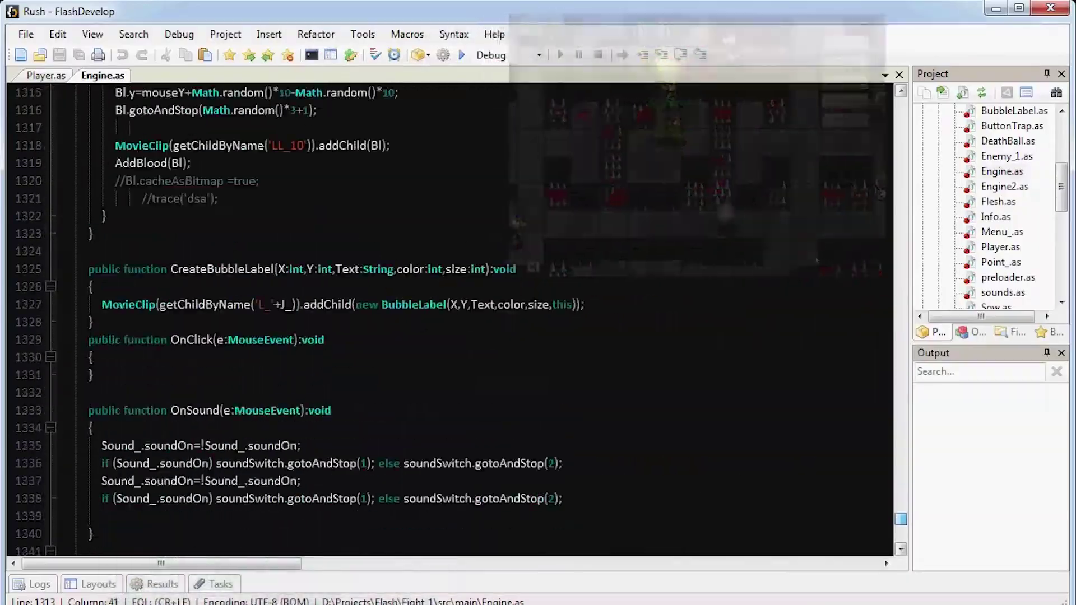
{"action": "scroll", "coordinate": [448, 314], "scroll_direction": "down", "scroll_amount": 20}
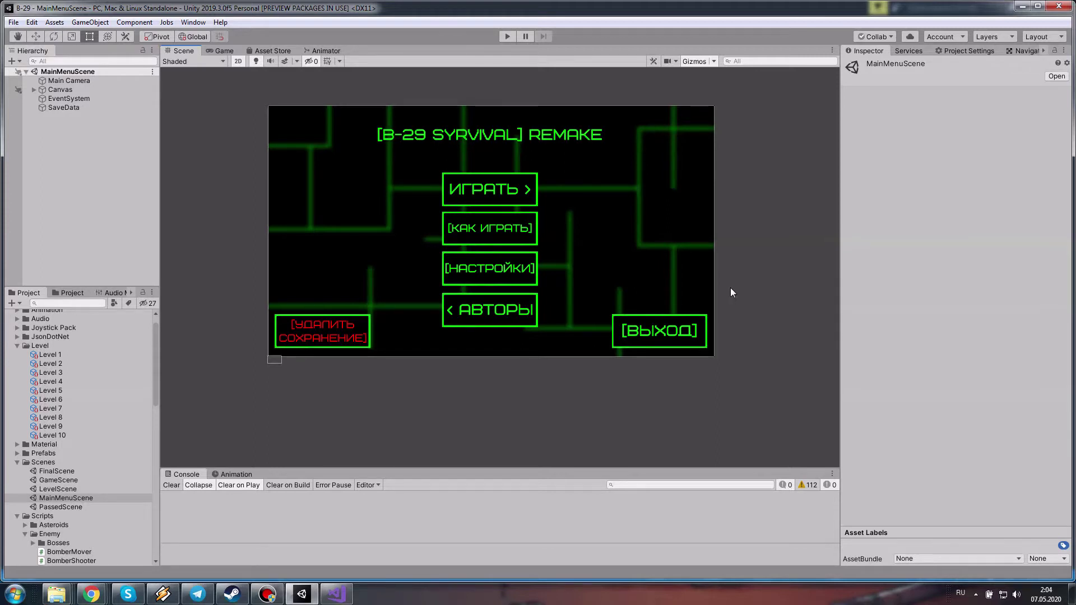
Zoom in on the main menu canvas and pan it to the centre of the Scene view
{"action": "scroll", "coordinate": [731, 287], "scroll_direction": "up", "scroll_amount": 3}
{"action": "mouse_move", "coordinate": [731, 287]}
{"action": "middle_mouse_down"}
{"action": "mouse_move", "coordinate": [747, 315]}
{"action": "mouse_move", "coordinate": [748, 306]}
{"action": "middle_mouse_up"}
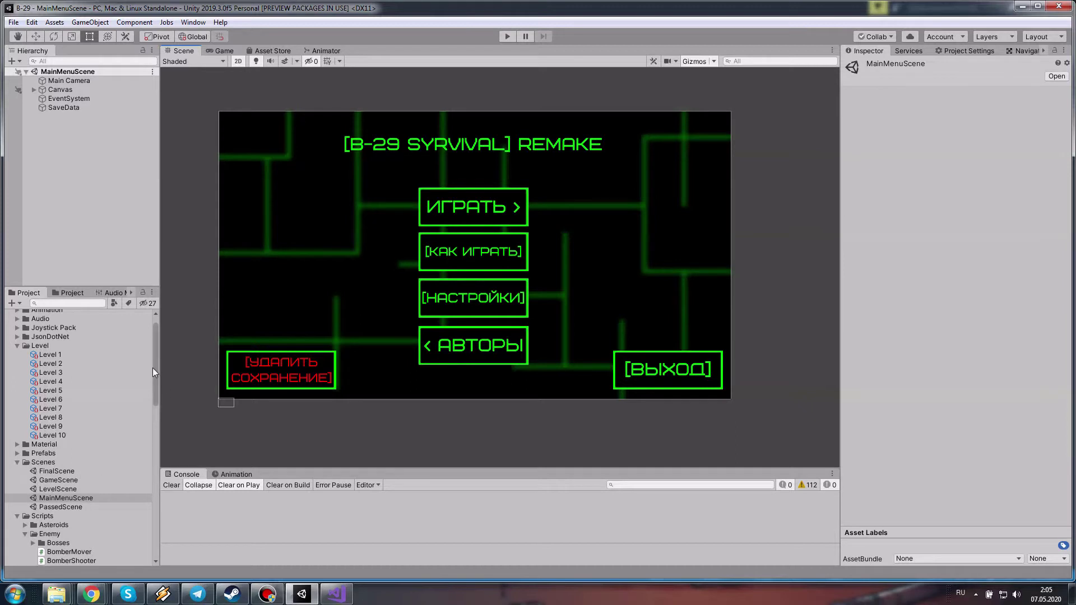
Collapse Scenes and Scripts, then select Sprites > Enemy > Drive to view its import settings
{"action": "left_click_drag", "start_coordinate": [152, 368], "coordinate": [161, 532]}
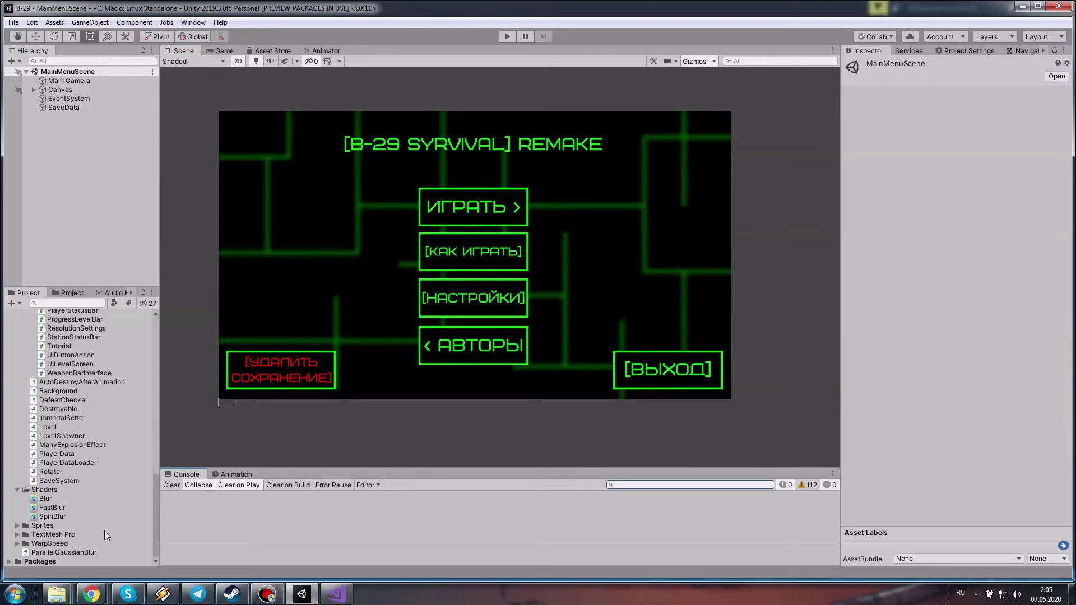
{"action": "scroll", "coordinate": [104, 530], "scroll_direction": "up", "scroll_amount": 3}
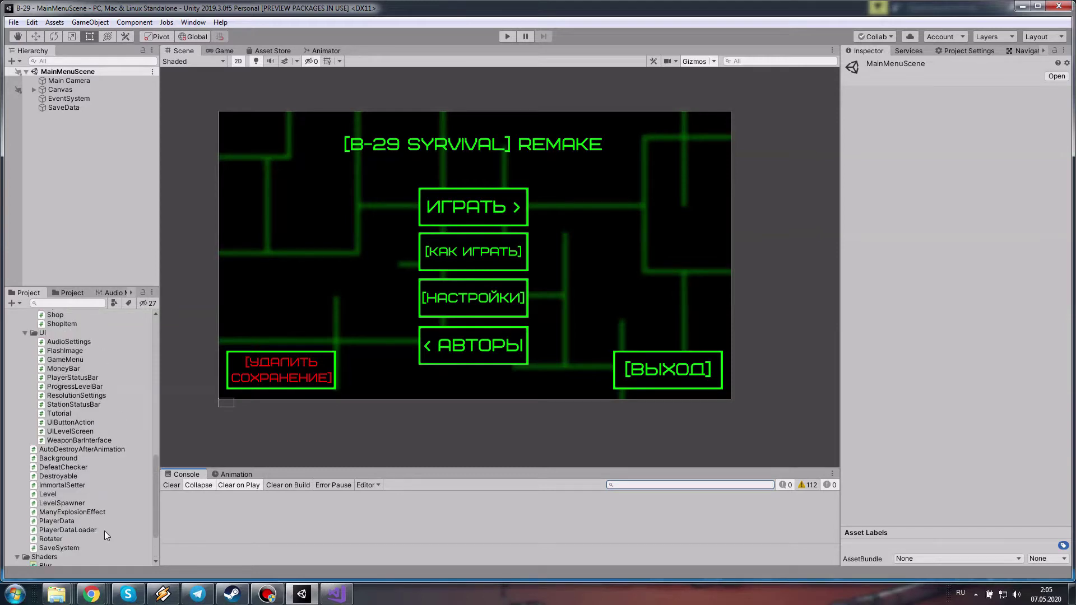
{"action": "scroll", "coordinate": [104, 530], "scroll_direction": "up", "scroll_amount": 5}
{"action": "scroll", "coordinate": [104, 530], "scroll_direction": "up", "scroll_amount": 5}
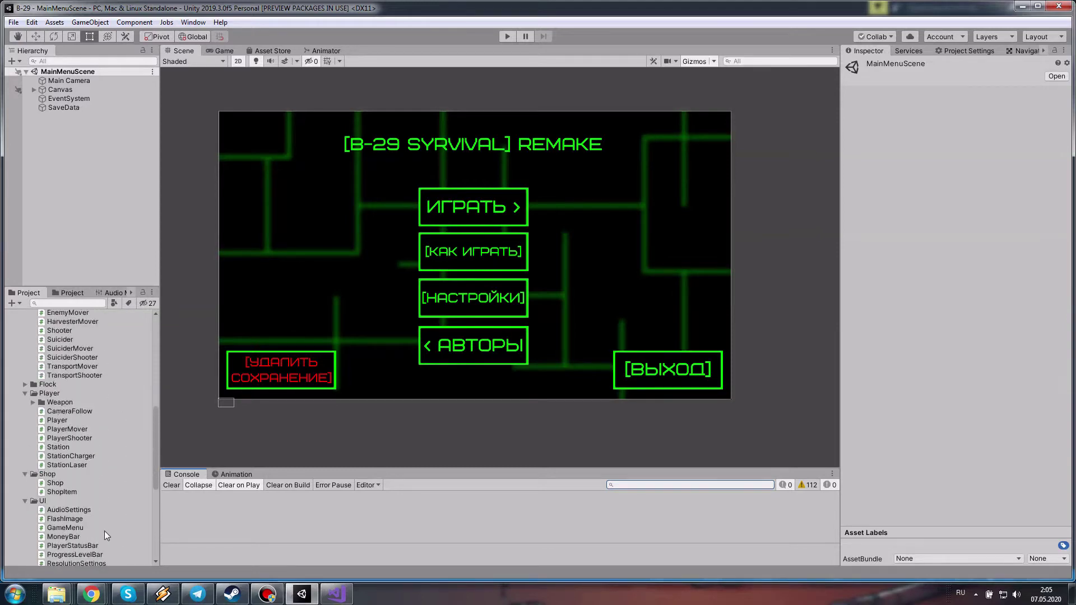
{"action": "scroll", "coordinate": [104, 530], "scroll_direction": "up", "scroll_amount": 5}
{"action": "scroll", "coordinate": [103, 530], "scroll_direction": "up", "scroll_amount": 5}
{"action": "scroll", "coordinate": [45, 458], "scroll_direction": "down", "scroll_amount": 3}
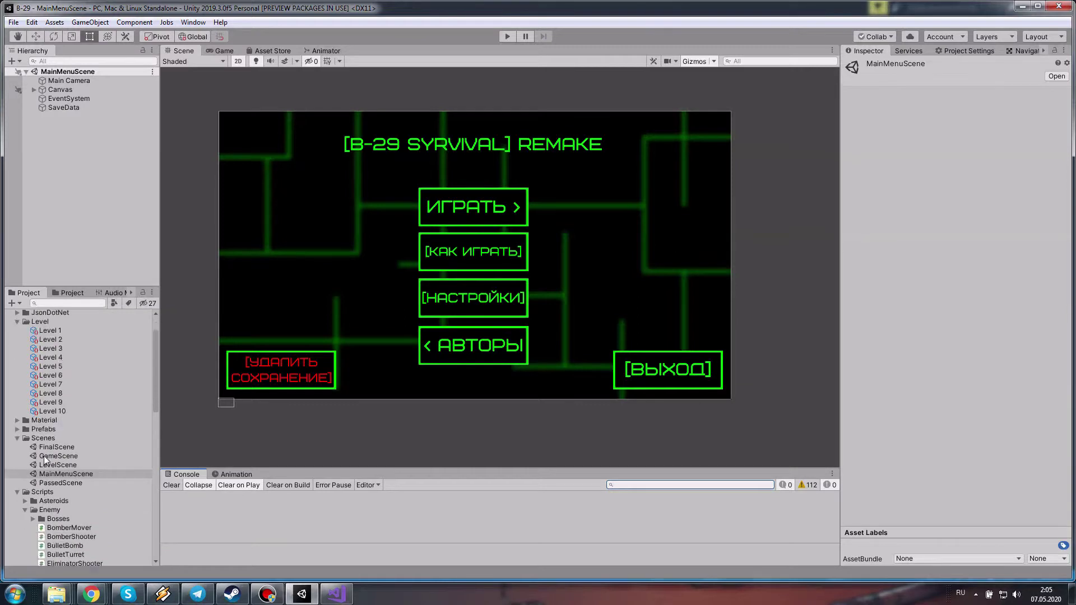
{"action": "left_click", "coordinate": [17, 404]}
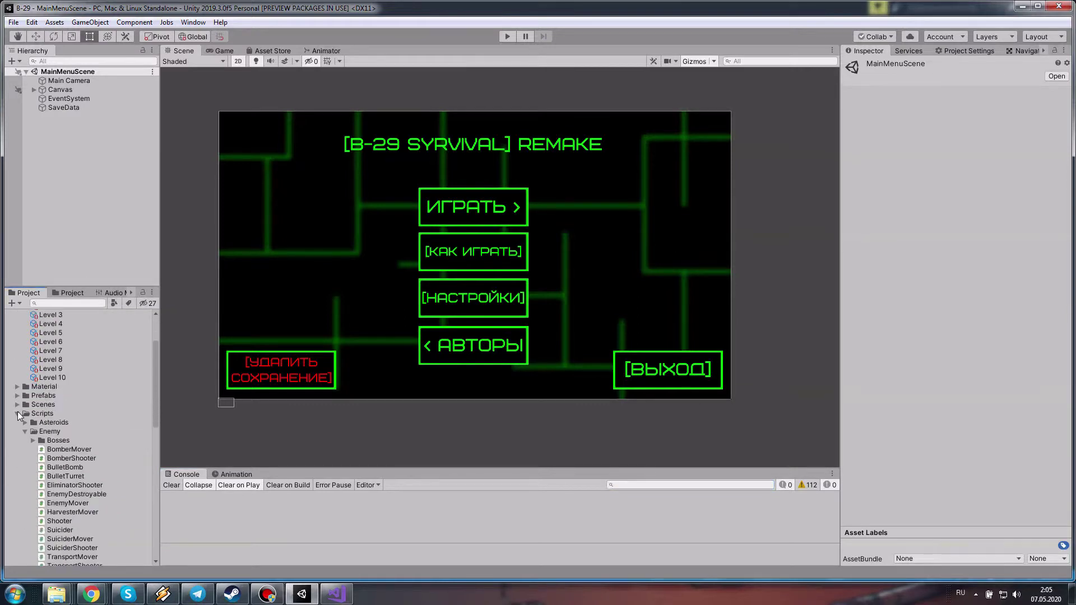
{"action": "left_click", "coordinate": [18, 413]}
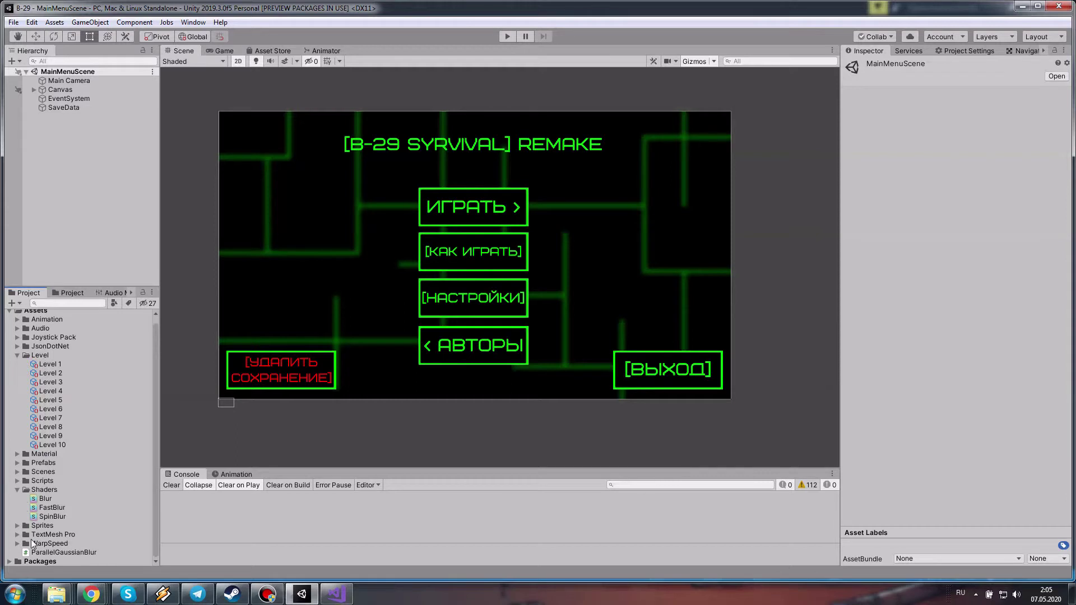
{"action": "left_click", "coordinate": [18, 525]}
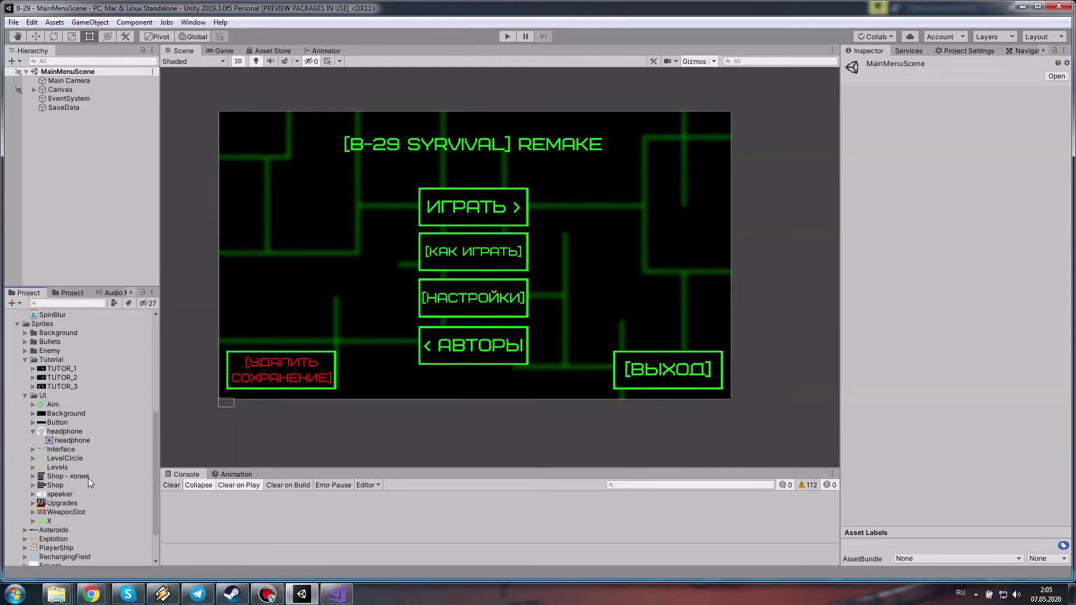
{"action": "left_click", "coordinate": [22, 351]}
{"action": "left_click", "coordinate": [53, 386]}
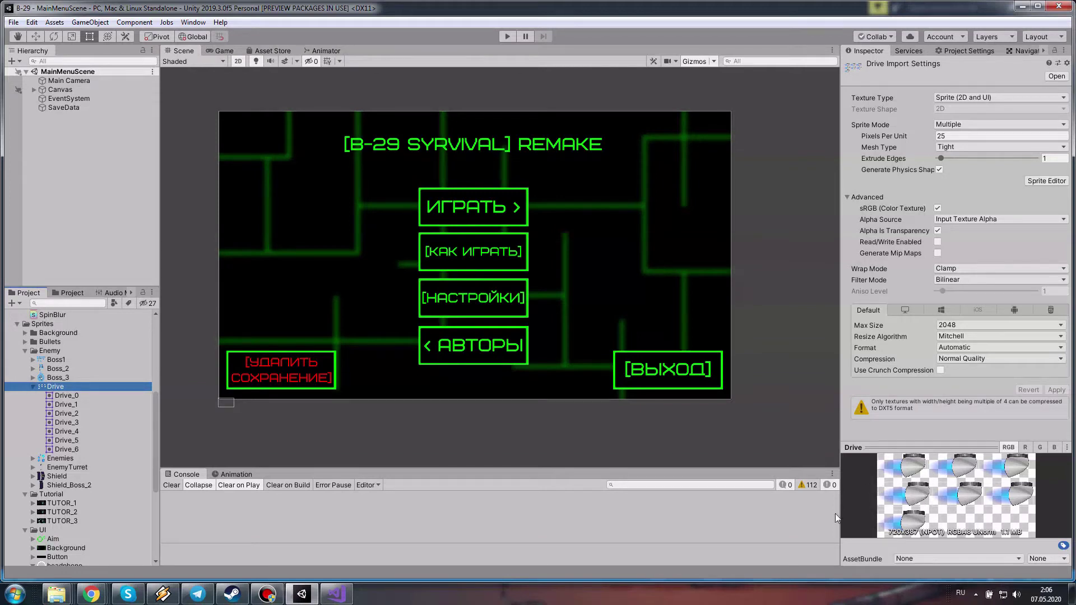
Collapse Drive, select the Enemies sprite sheet, and open it in the Sprite Editor
{"action": "left_click", "coordinate": [33, 386]}
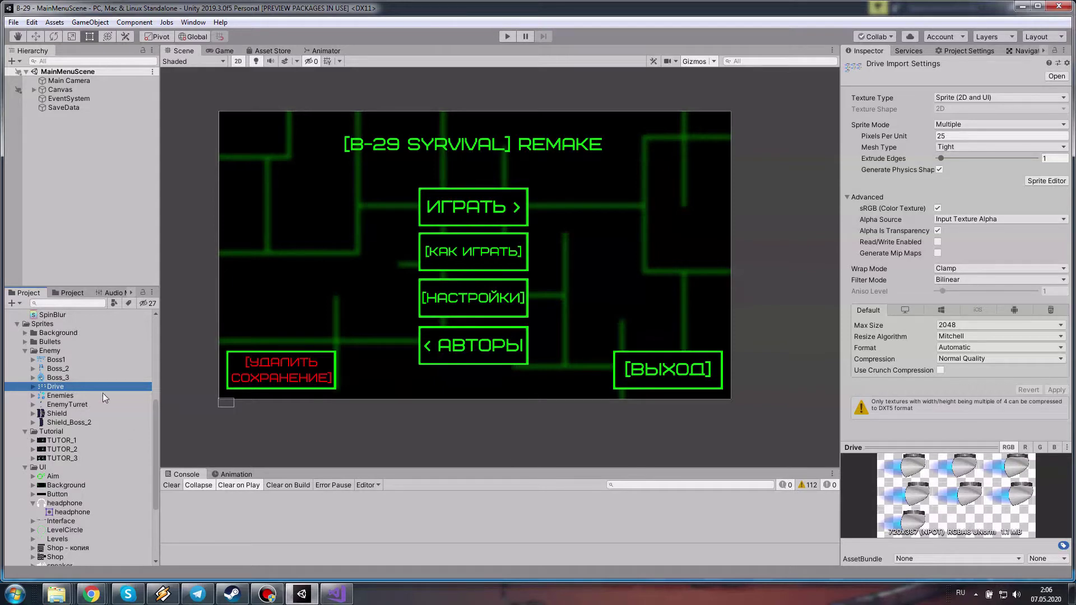
{"action": "left_click", "coordinate": [78, 396]}
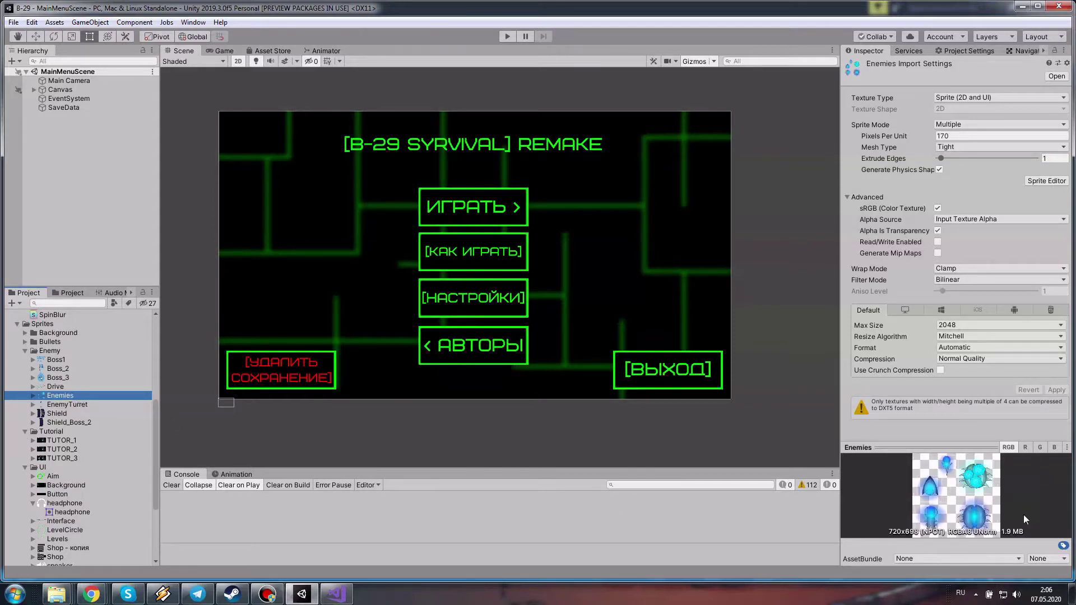
{"action": "left_click", "coordinate": [1030, 183]}
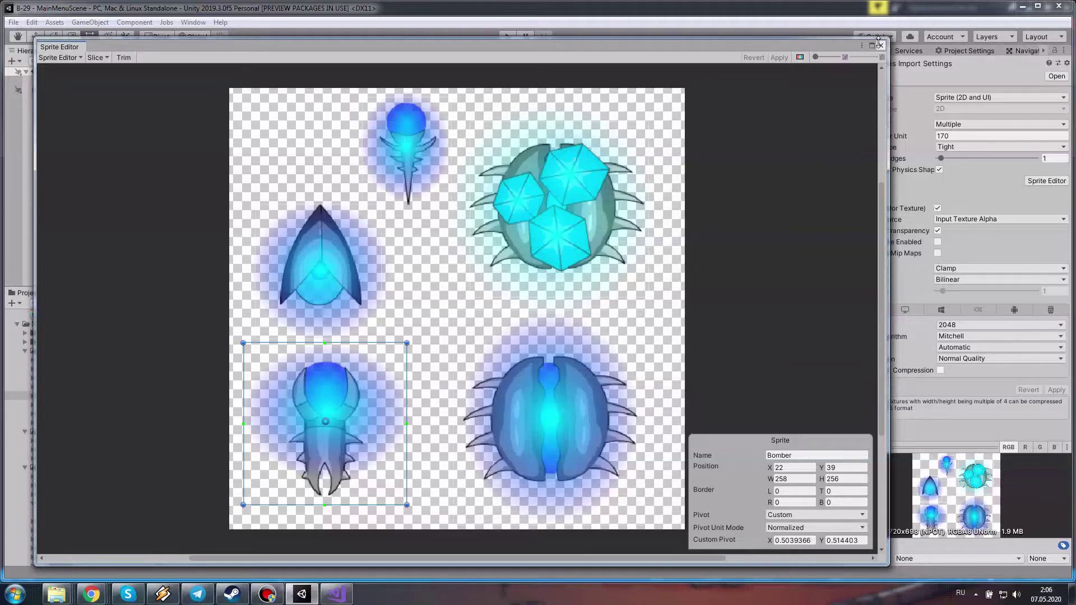
Close the Sprite Editor window to return to the Enemies import settings
{"action": "left_click", "coordinate": [880, 44]}
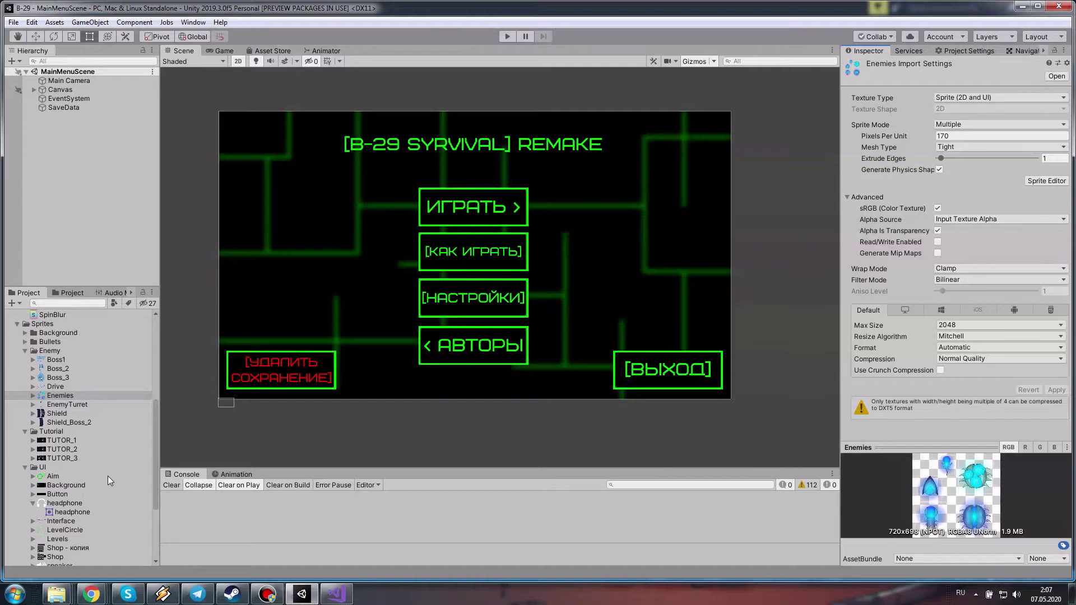
Enlarge the Enemies texture preview in the Inspector and enter Play mode
{"action": "scroll", "coordinate": [108, 476], "scroll_direction": "down", "scroll_amount": 5}
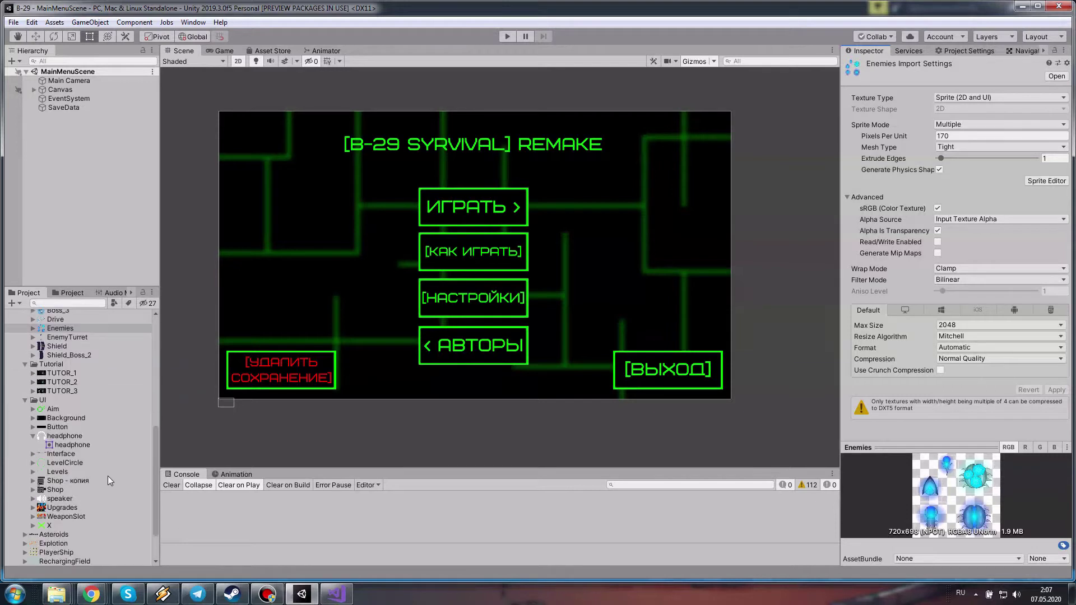
{"action": "scroll", "coordinate": [108, 480], "scroll_direction": "up", "scroll_amount": 3}
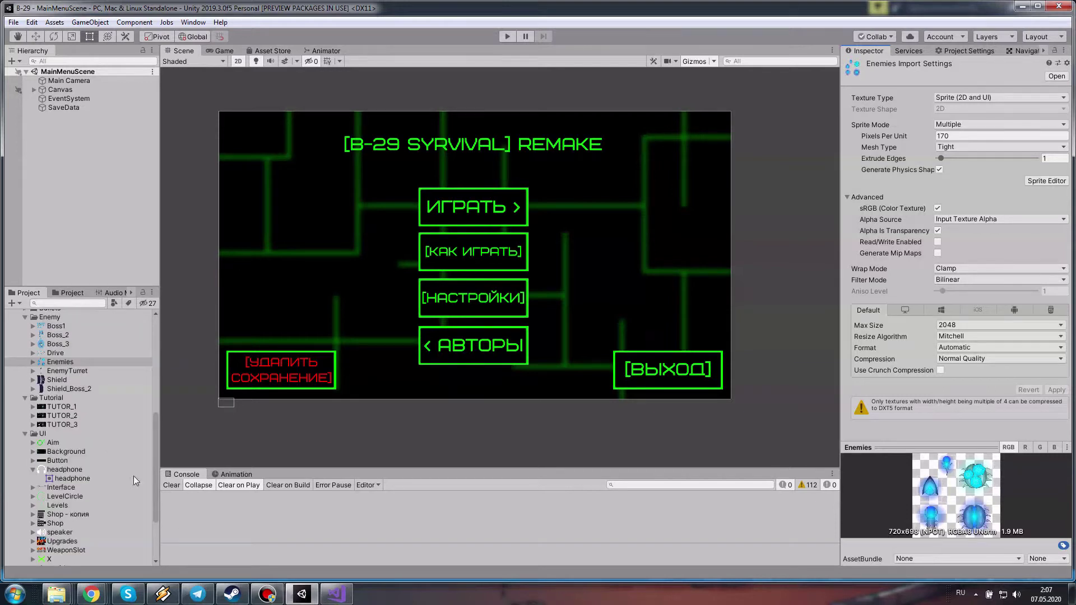
{"action": "left_click_drag", "start_coordinate": [883, 447], "coordinate": [883, 424]}
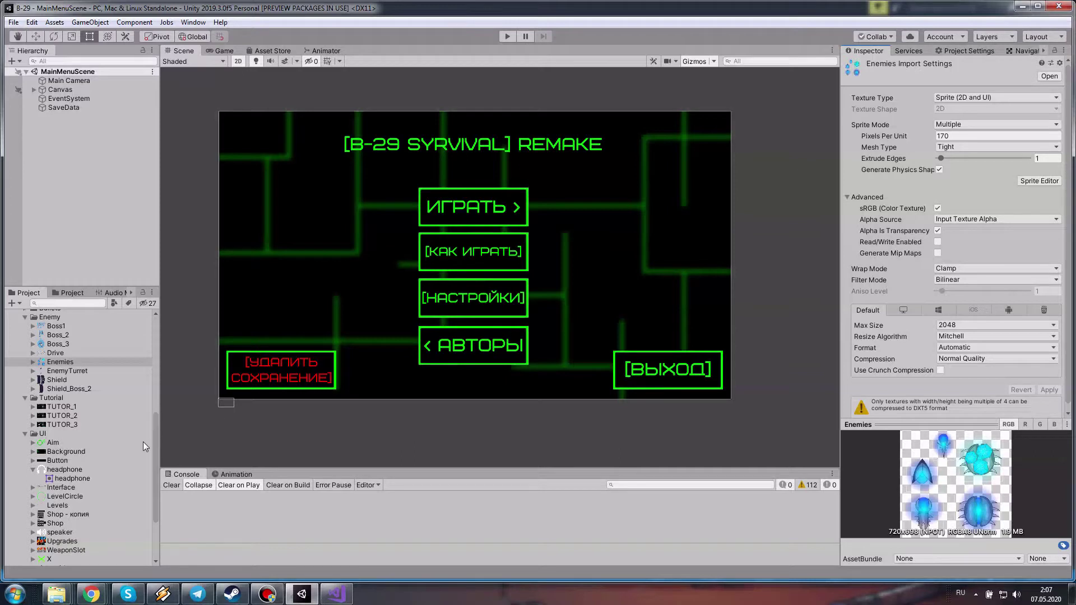
{"action": "scroll", "coordinate": [142, 441], "scroll_direction": "up", "scroll_amount": 5}
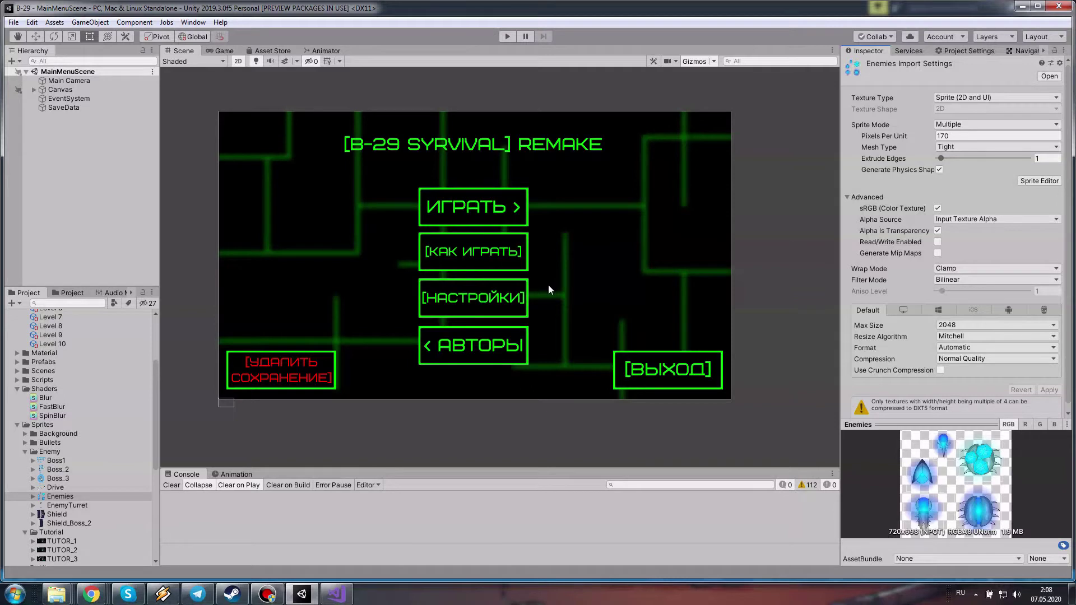
{"action": "left_click", "coordinate": [513, 37]}
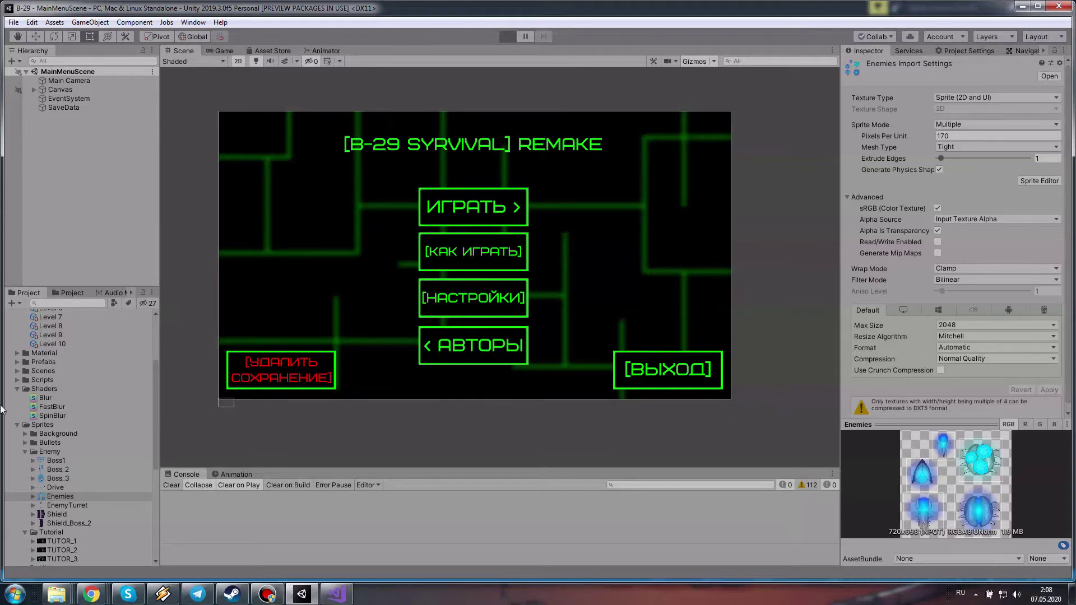
In the game's Settings, lower sound to about 86% and set headphones to about two-thirds
{"action": "key", "text": "ctrl+p"}
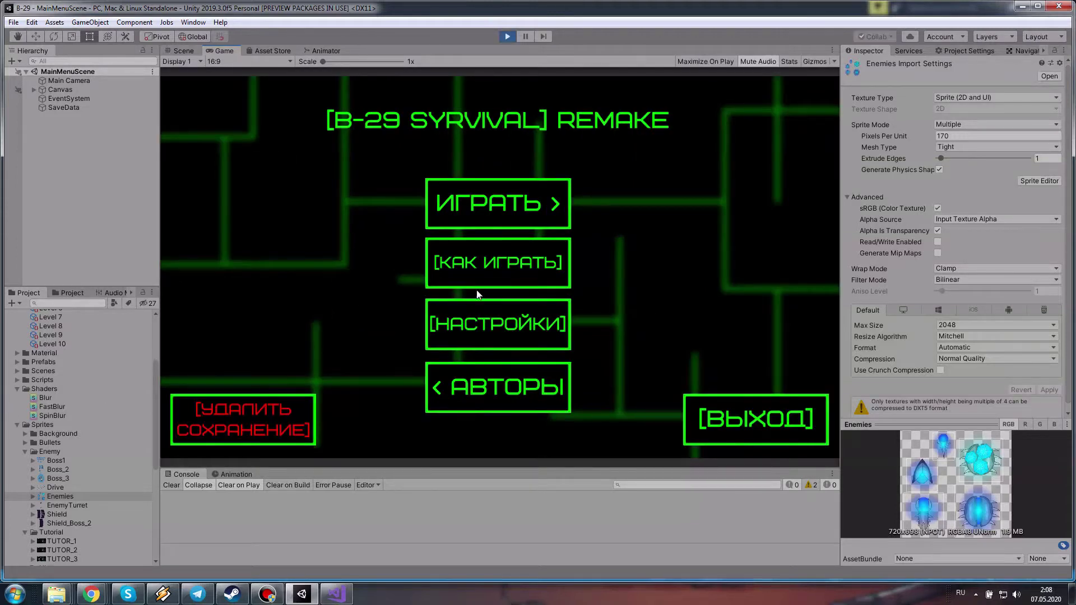
{"action": "left_click", "coordinate": [788, 61]}
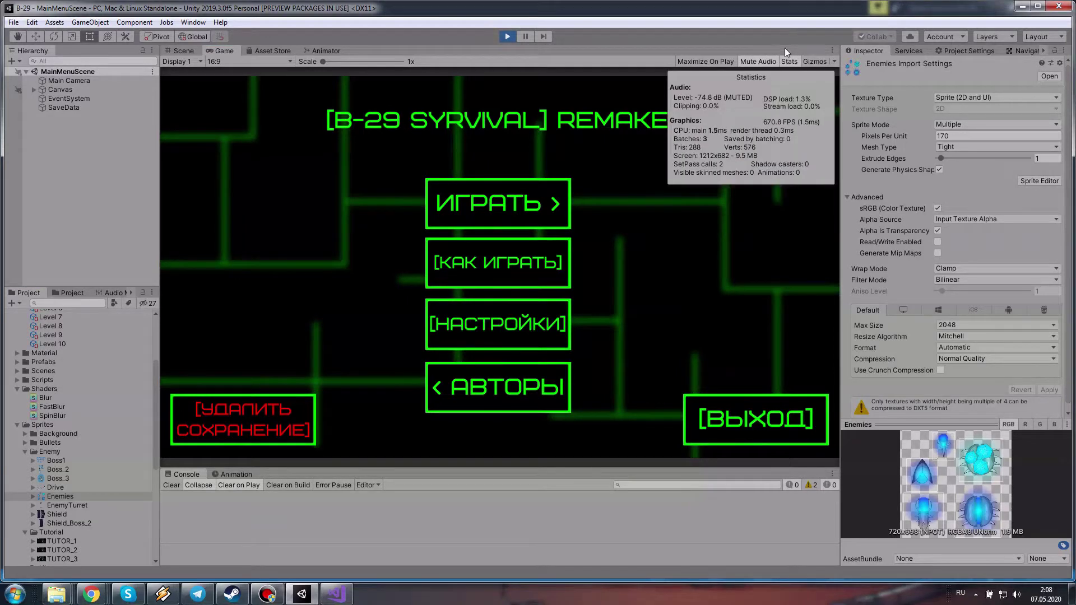
{"action": "left_click", "coordinate": [789, 61]}
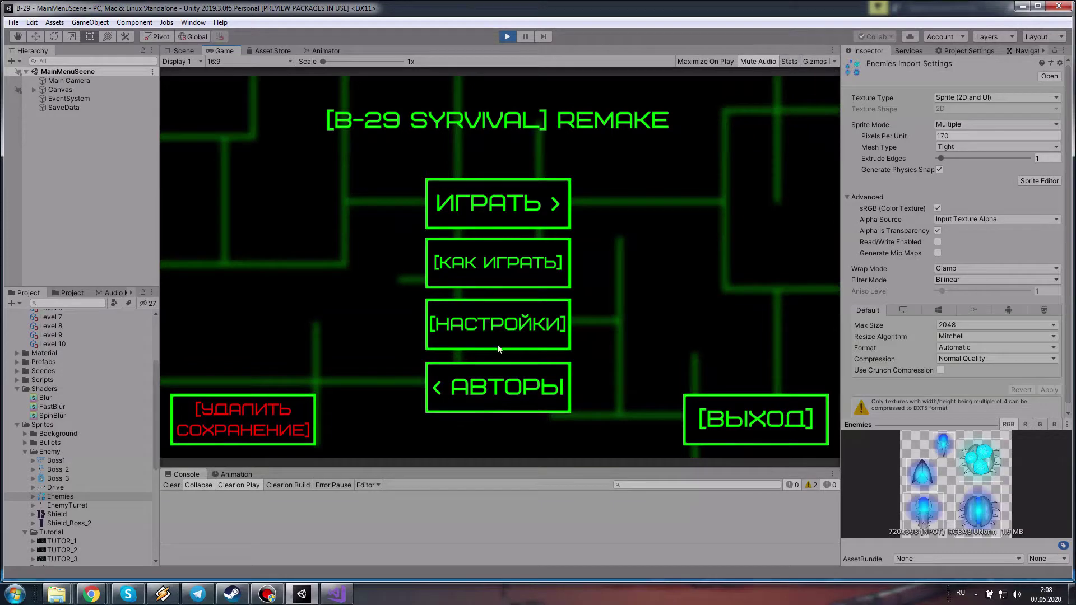
{"action": "left_click", "coordinate": [525, 339]}
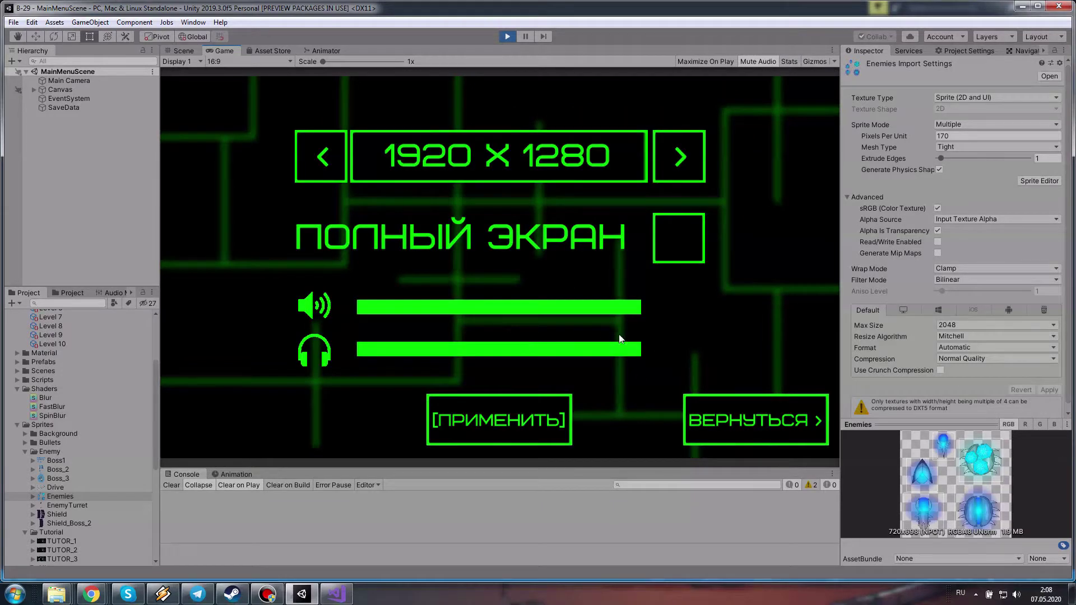
{"action": "left_click_drag", "start_coordinate": [576, 307], "coordinate": [601, 308]}
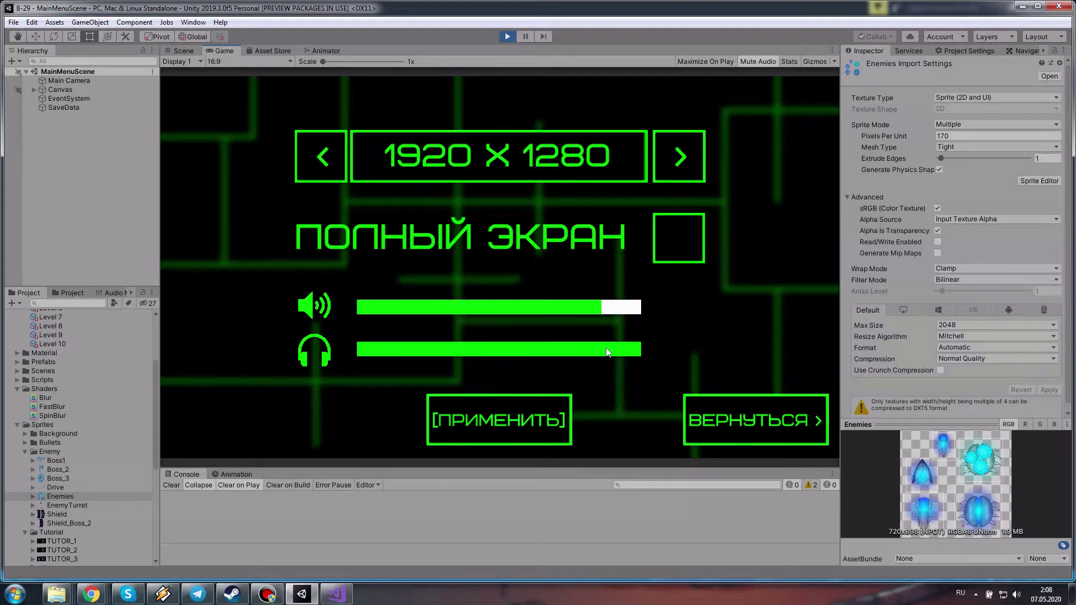
{"action": "left_click", "coordinate": [443, 349]}
{"action": "left_click_drag", "start_coordinate": [434, 360], "coordinate": [553, 360]}
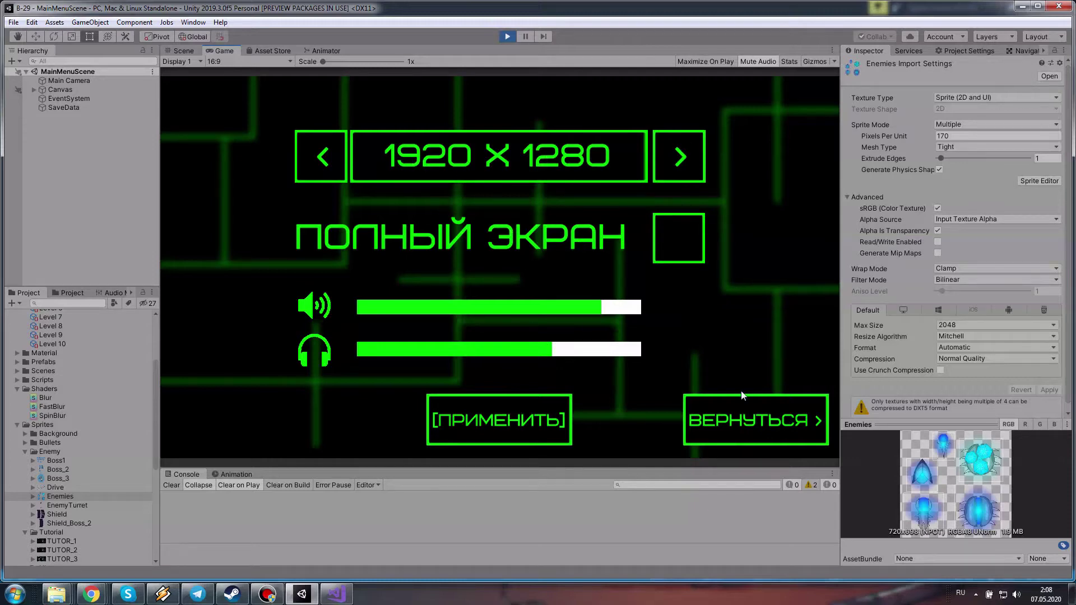
{"action": "left_click", "coordinate": [741, 408]}
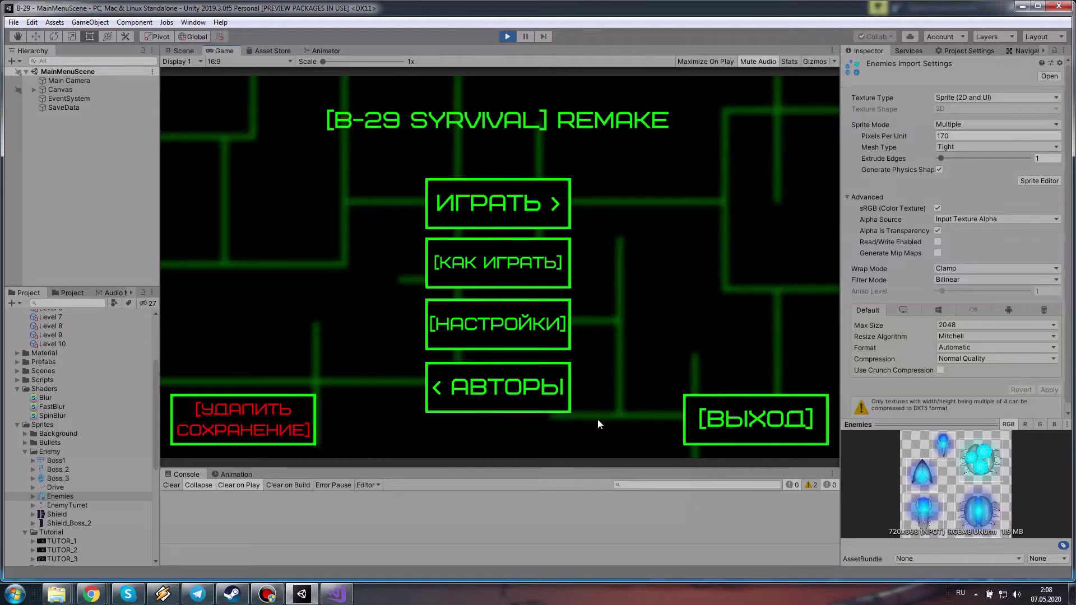
View the АВТОРЫ credits and page through the КАК ИГРАТЬ tutorial slides
{"action": "left_click", "coordinate": [521, 391]}
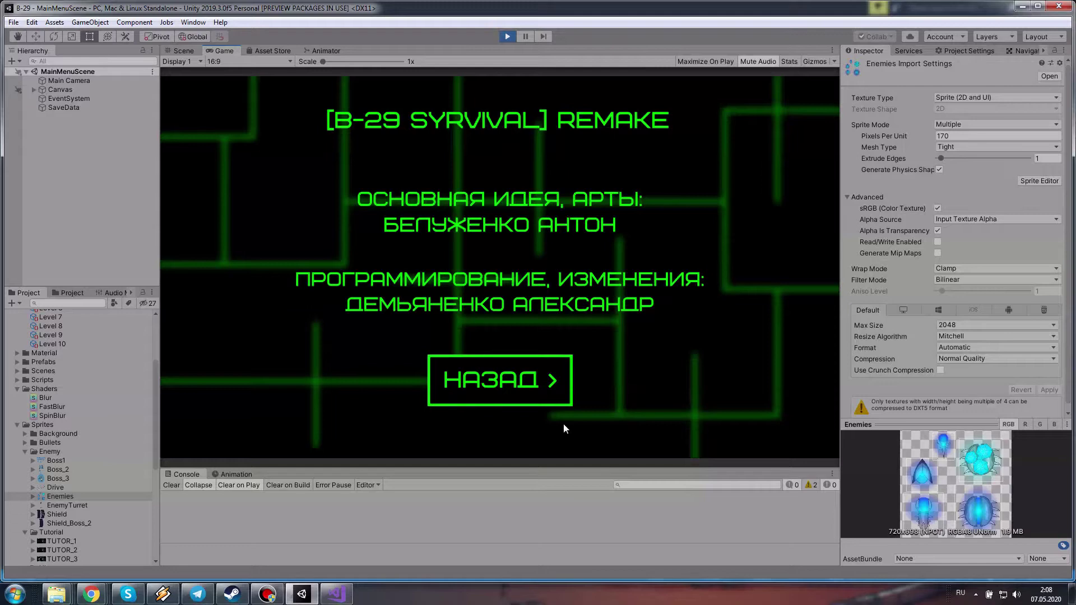
{"action": "left_click", "coordinate": [520, 381]}
{"action": "left_click", "coordinate": [501, 264]}
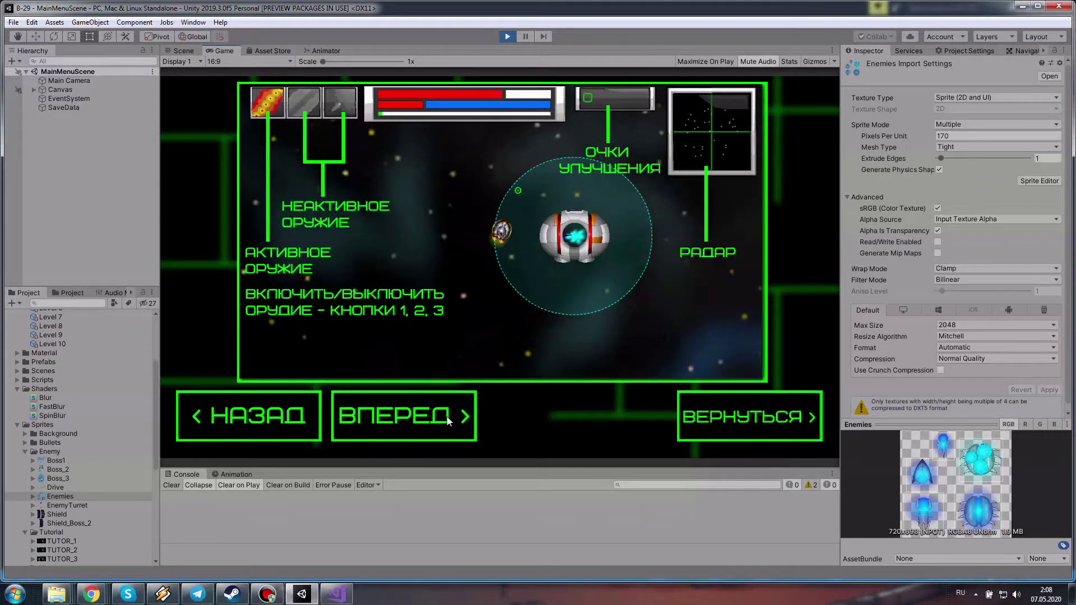
{"action": "left_click", "coordinate": [449, 421]}
{"action": "left_click", "coordinate": [448, 420]}
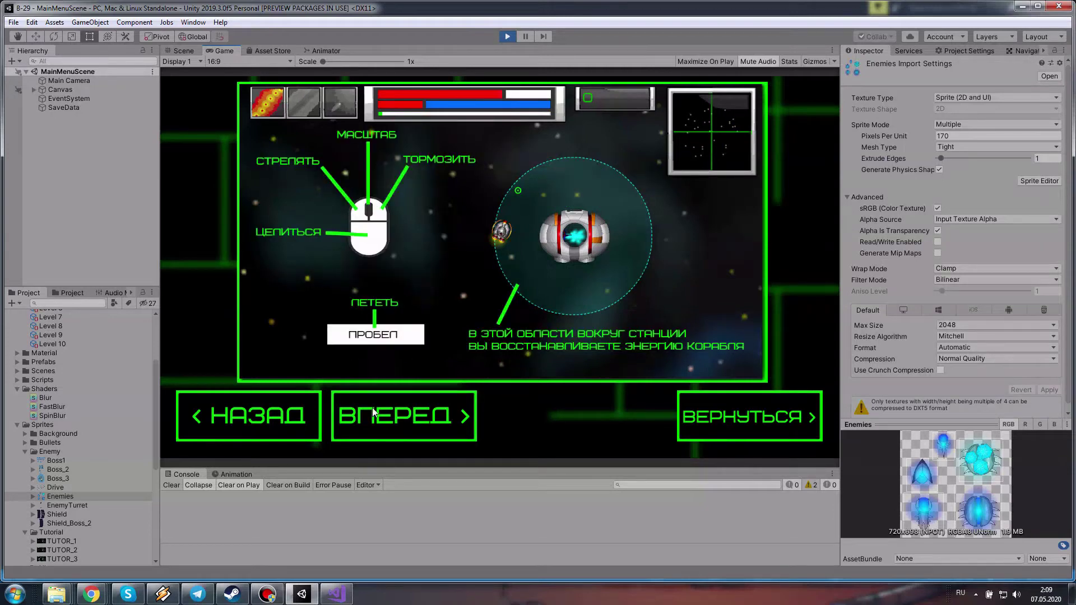
{"action": "left_click", "coordinate": [278, 412]}
{"action": "left_click", "coordinate": [690, 420]}
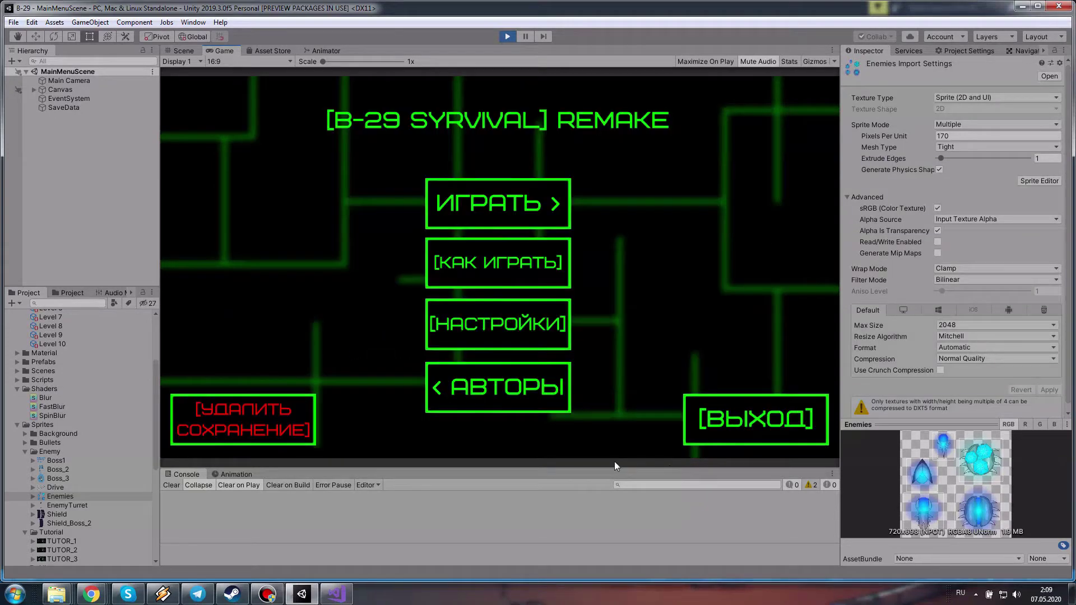
Revisit Settings and the tutorial, then press ИГРАТЬ to reach the level-select map
{"action": "left_click", "coordinate": [510, 340]}
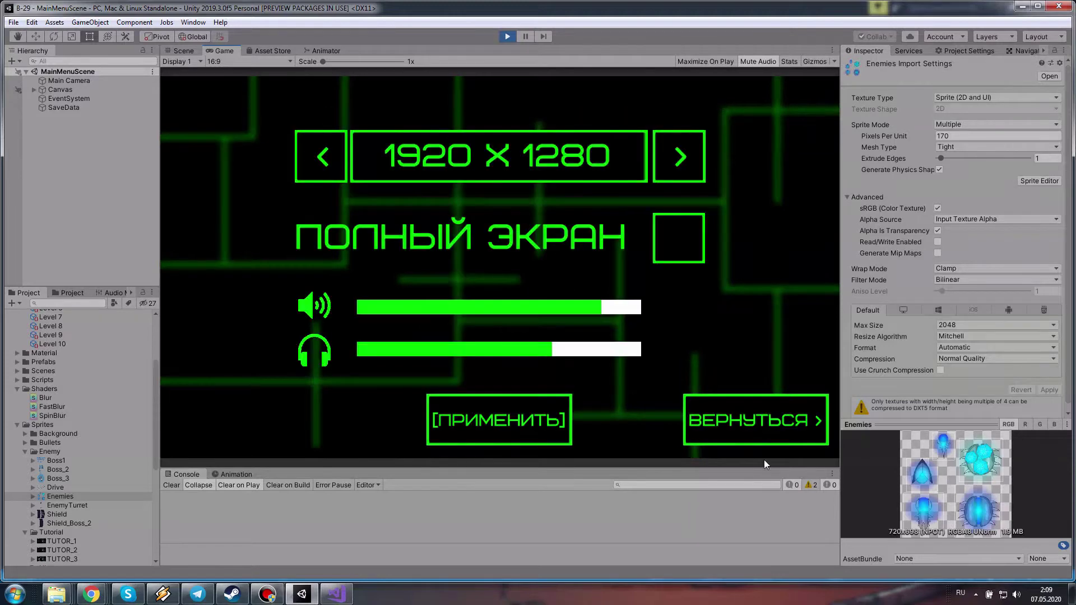
{"action": "left_click", "coordinate": [747, 420]}
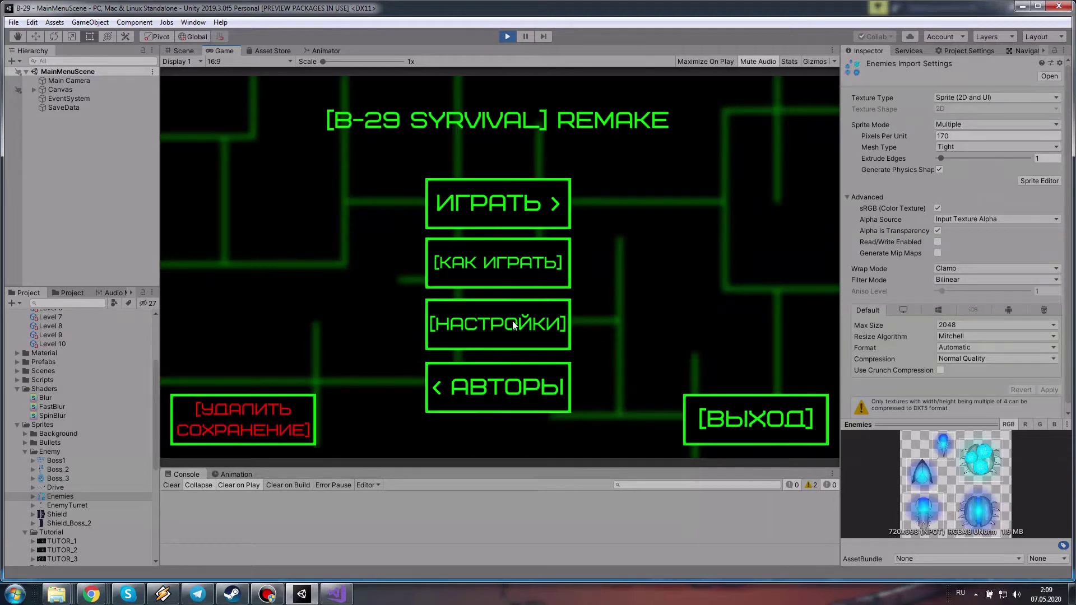
{"action": "left_click", "coordinate": [518, 274]}
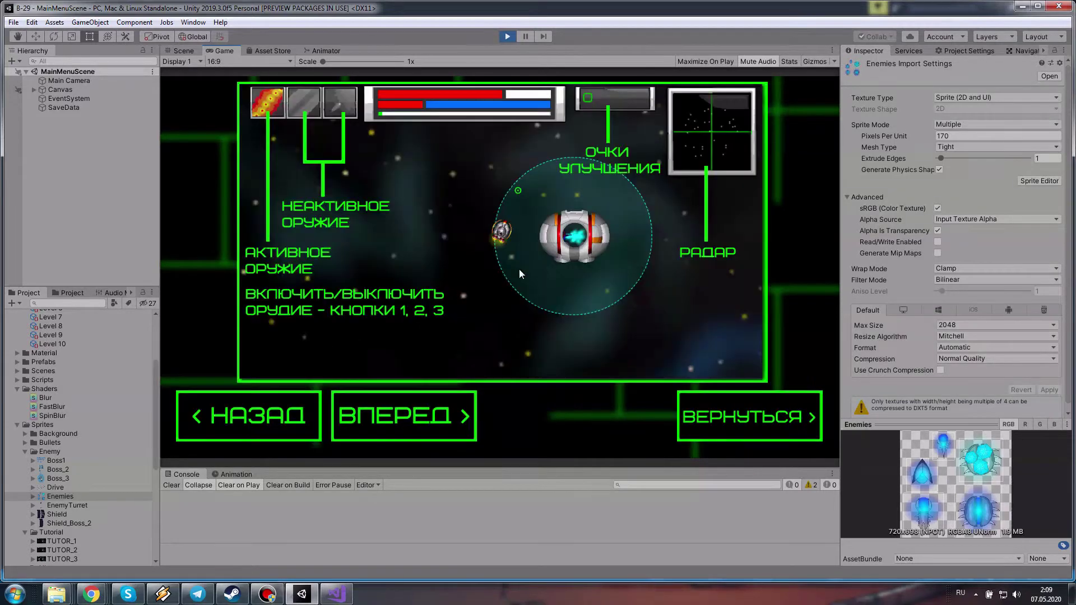
{"action": "left_click", "coordinate": [779, 420]}
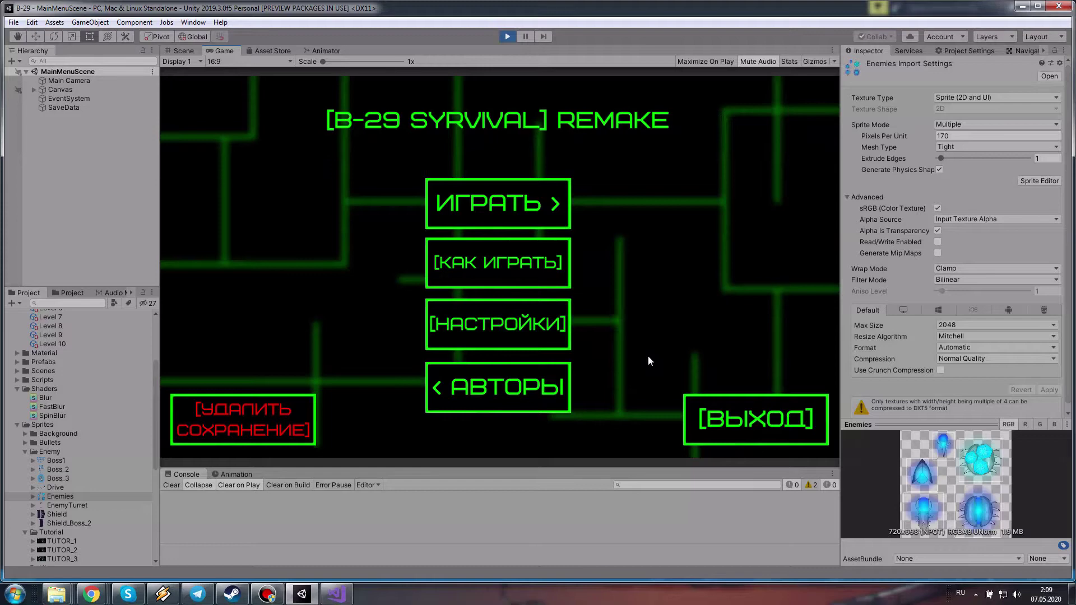
{"action": "left_click", "coordinate": [520, 208]}
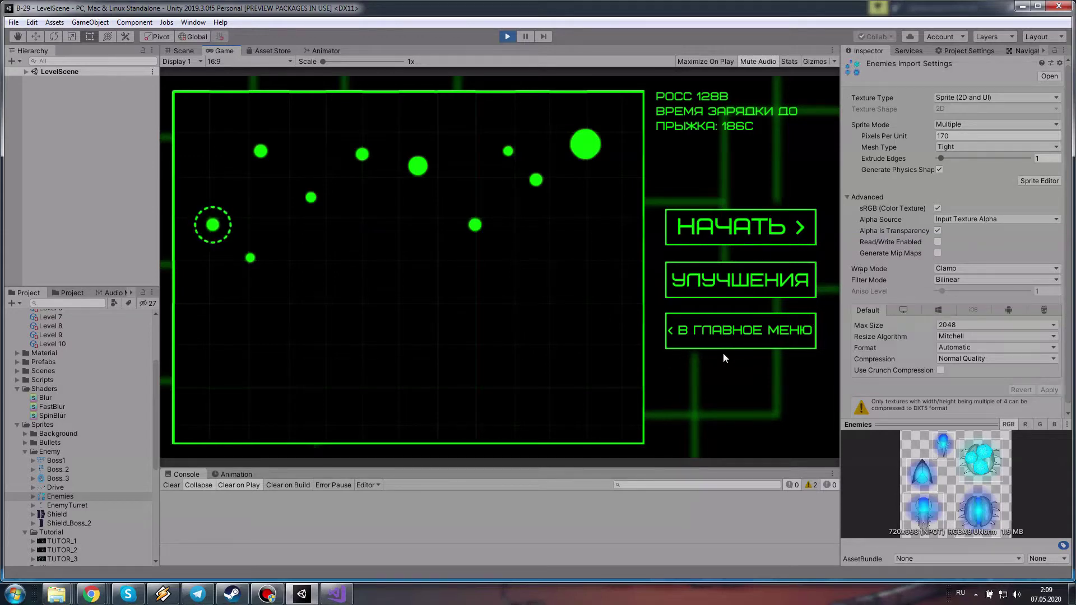
Check the 750 speed upgrade in УЛУЧШЕНИЯ, return to the main menu, and switch to Visual Studio
{"action": "left_click", "coordinate": [744, 290]}
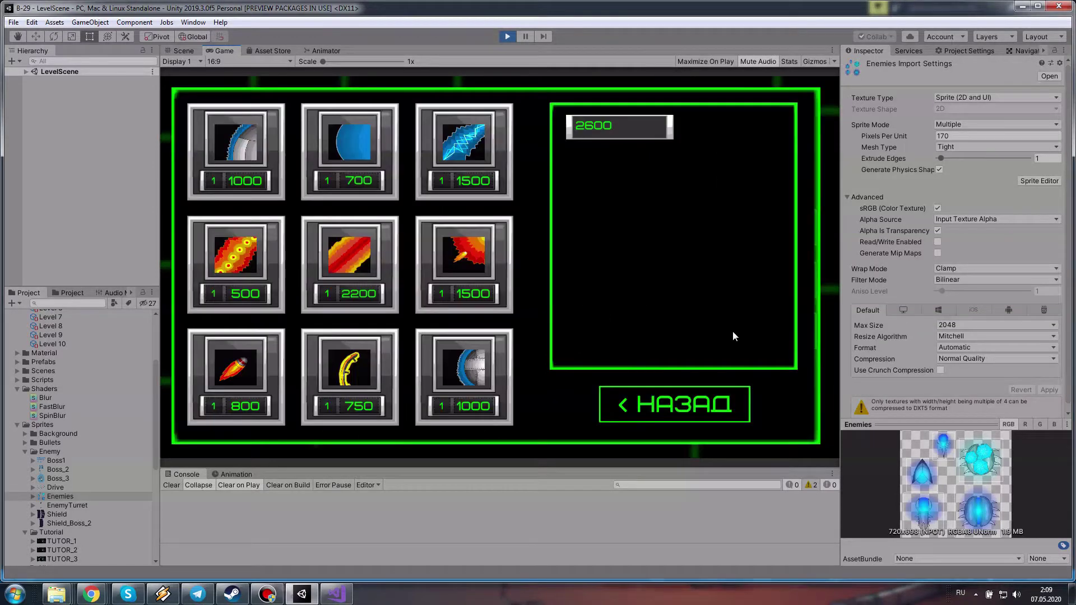
{"action": "left_click", "coordinate": [324, 382]}
{"action": "left_click", "coordinate": [648, 416]}
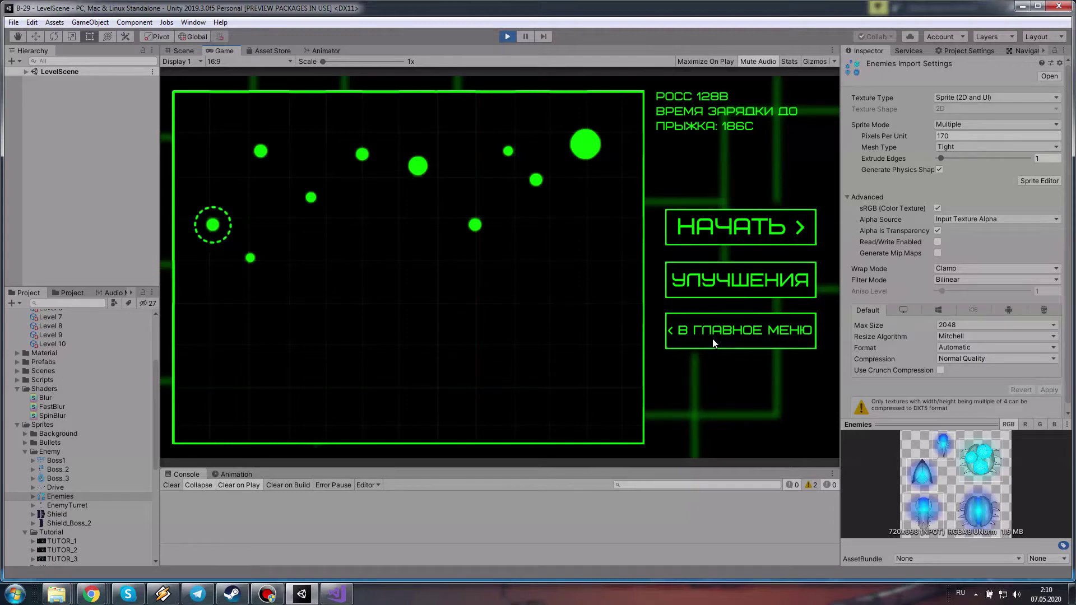
{"action": "left_click", "coordinate": [732, 343]}
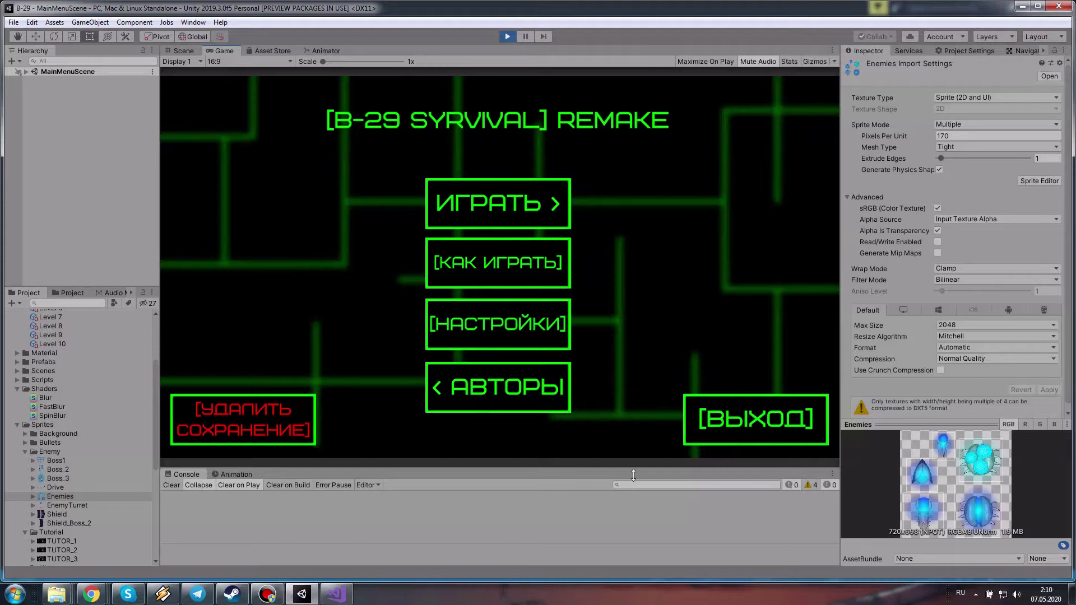
{"action": "left_click", "coordinate": [337, 599]}
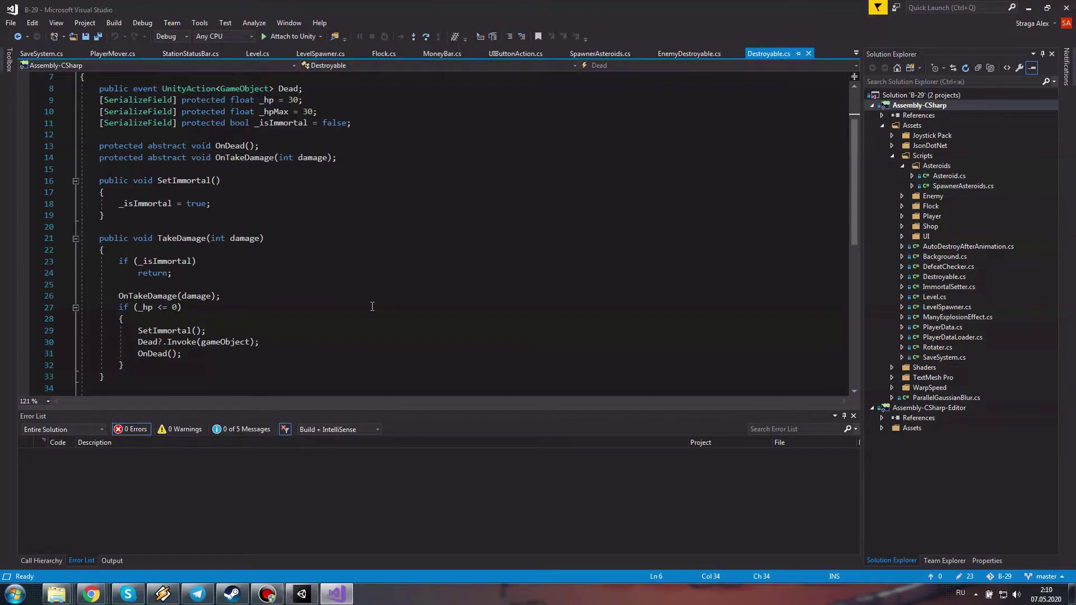
{"action": "scroll", "coordinate": [384, 249], "scroll_direction": "up", "scroll_amount": 2}
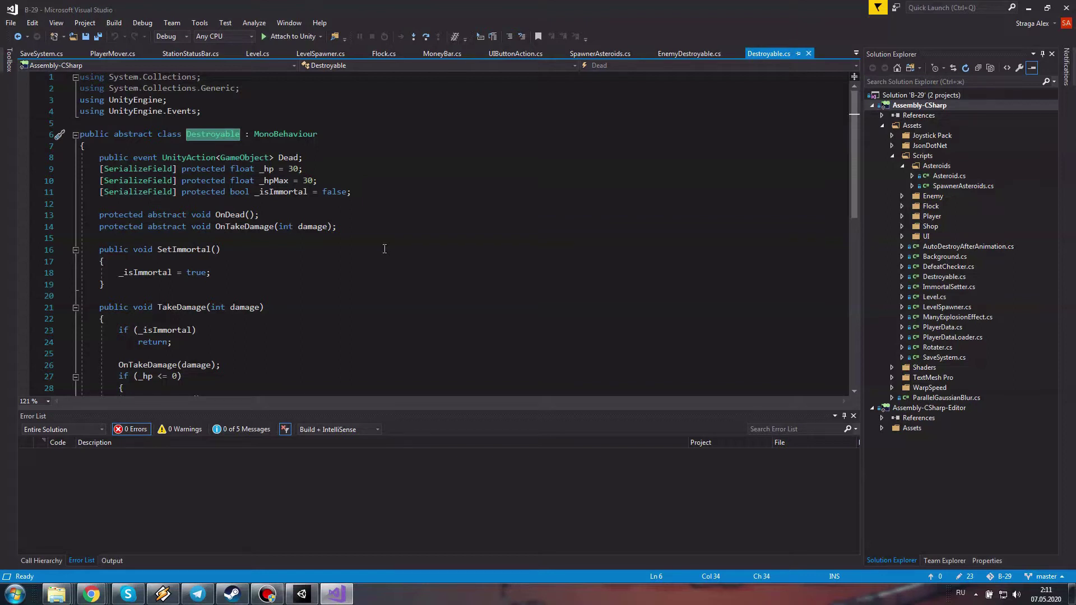
{"action": "scroll", "coordinate": [384, 249], "scroll_direction": "down", "scroll_amount": 3}
{"action": "scroll", "coordinate": [384, 249], "scroll_direction": "up", "scroll_amount": 2}
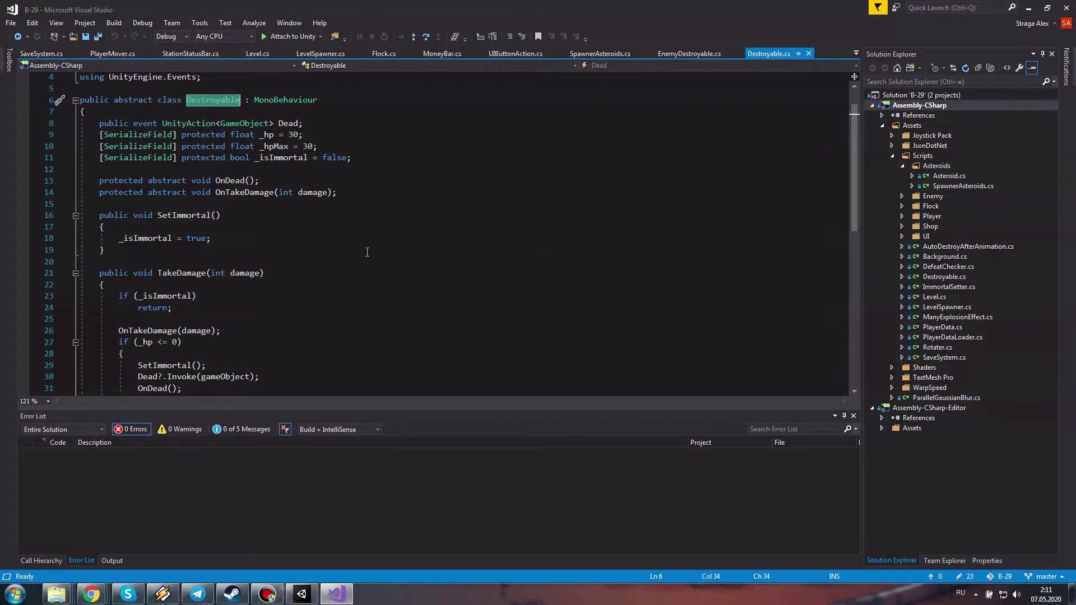
{"action": "left_click", "coordinate": [274, 135]}
{"action": "left_click", "coordinate": [284, 146]}
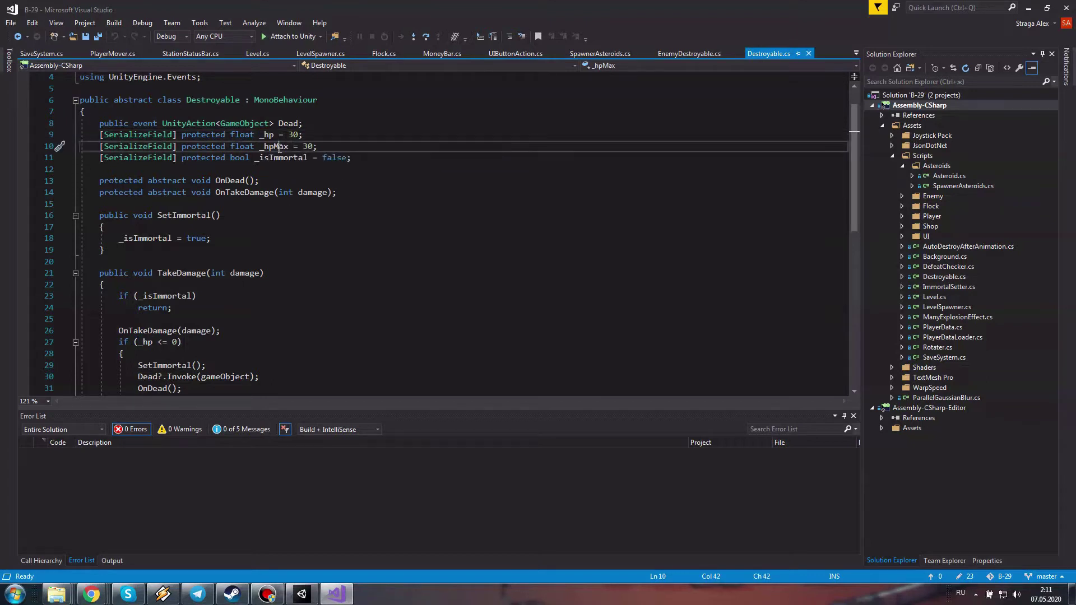
{"action": "left_click", "coordinate": [283, 158]}
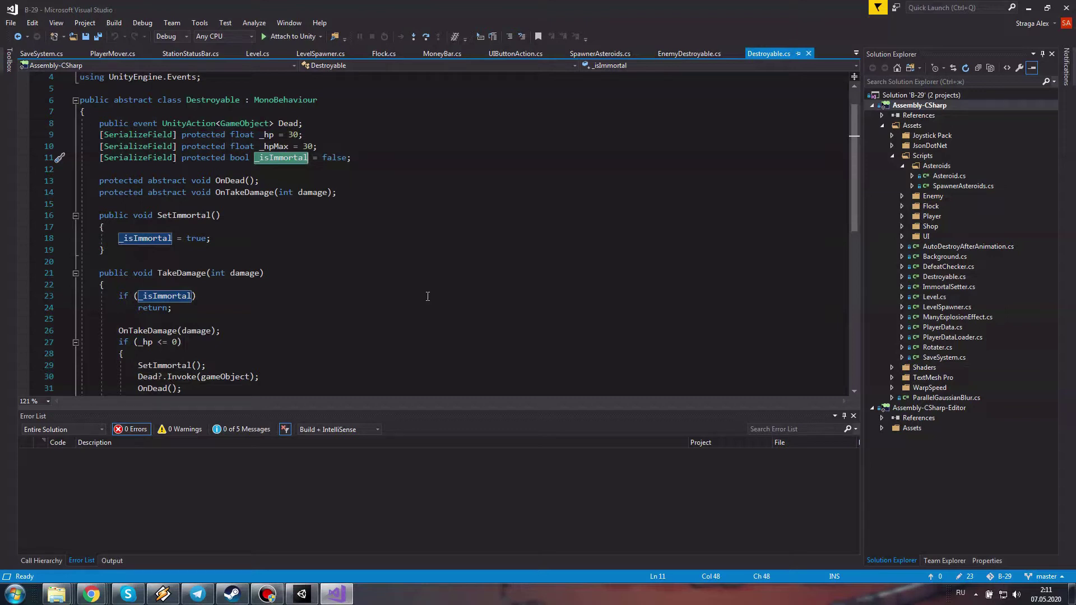
{"action": "scroll", "coordinate": [427, 297], "scroll_direction": "down", "scroll_amount": 1}
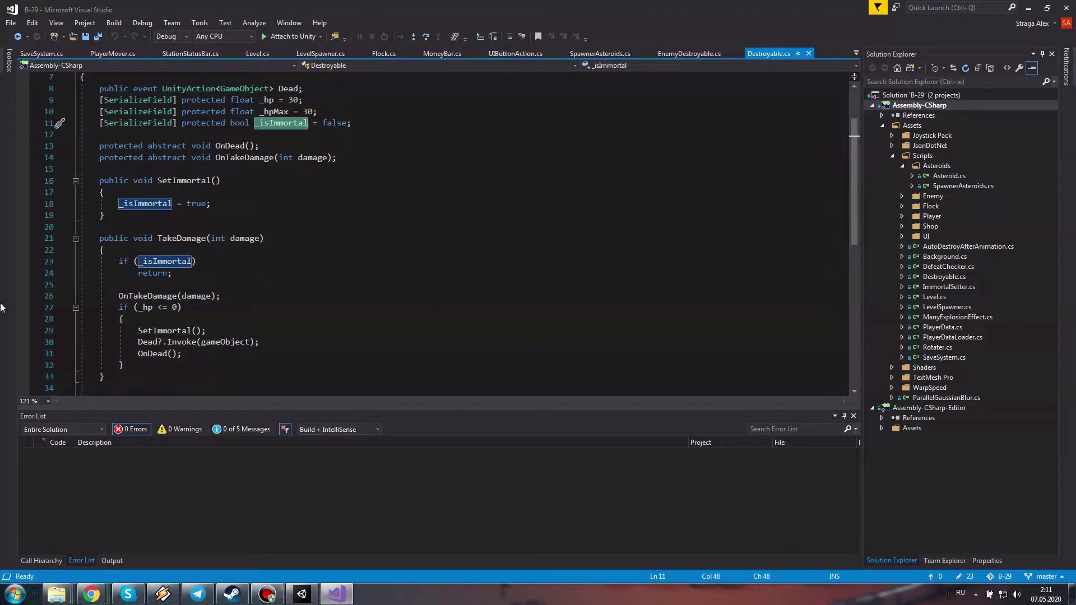
{"action": "left_click", "coordinate": [292, 148]}
{"action": "left_click", "coordinate": [371, 236]}
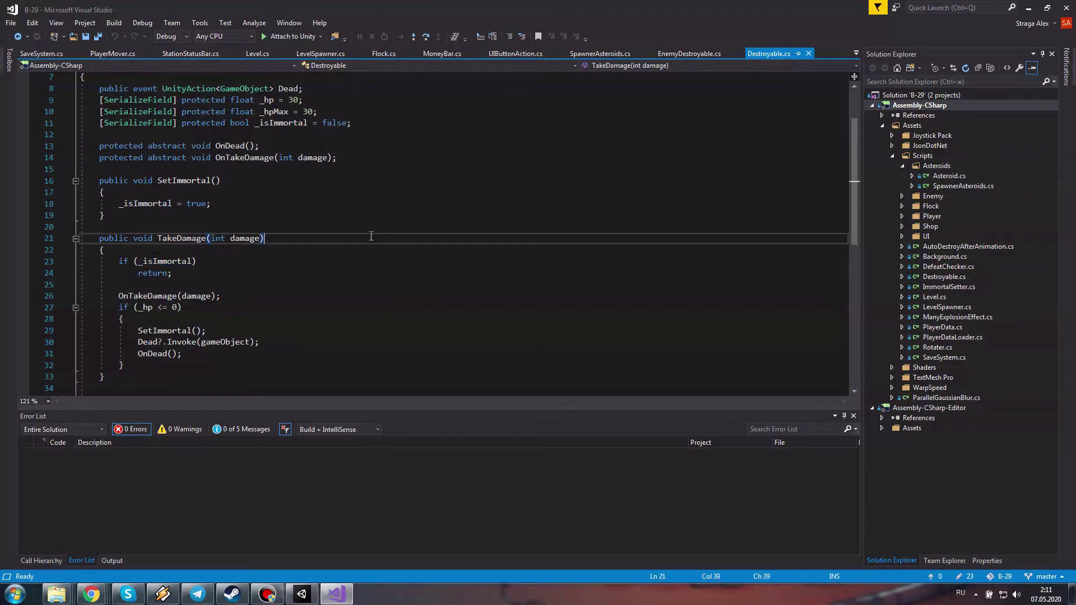
{"action": "scroll", "coordinate": [370, 229], "scroll_direction": "up", "scroll_amount": 1}
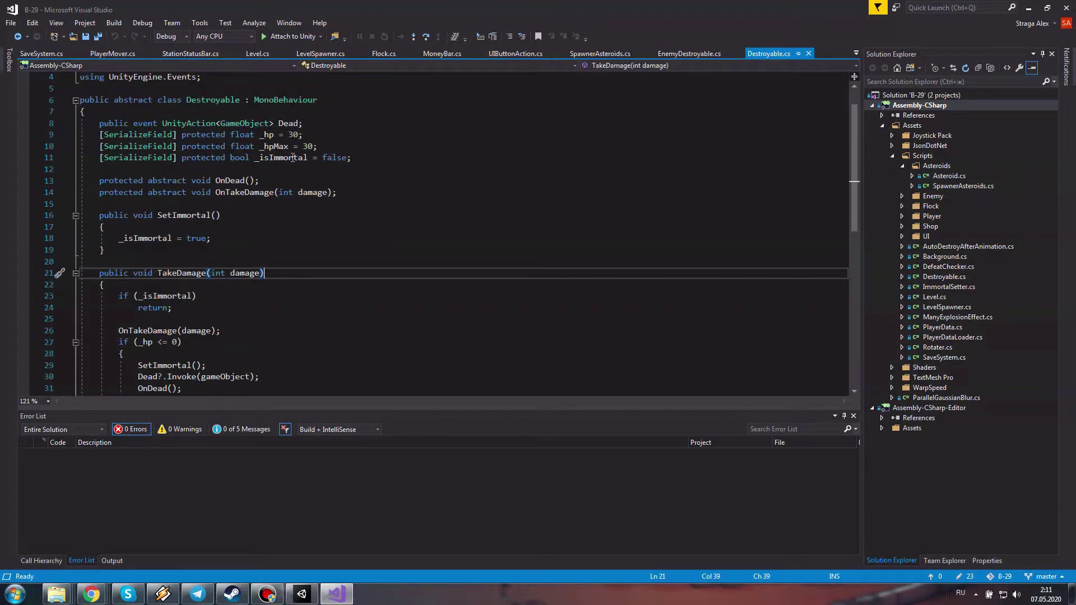
{"action": "left_click", "coordinate": [226, 181]}
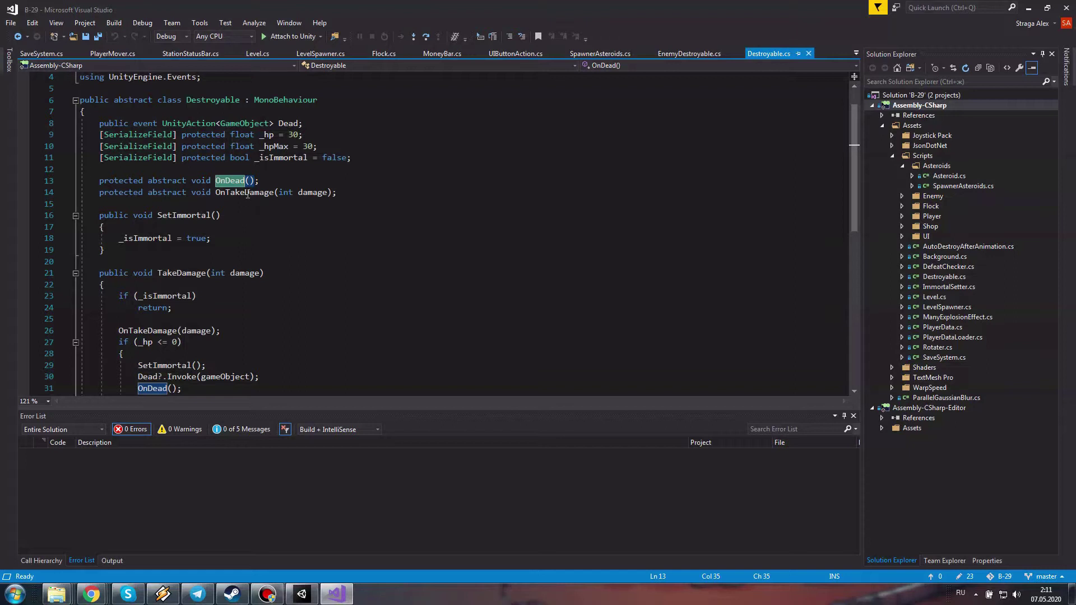
{"action": "left_click", "coordinate": [274, 193]}
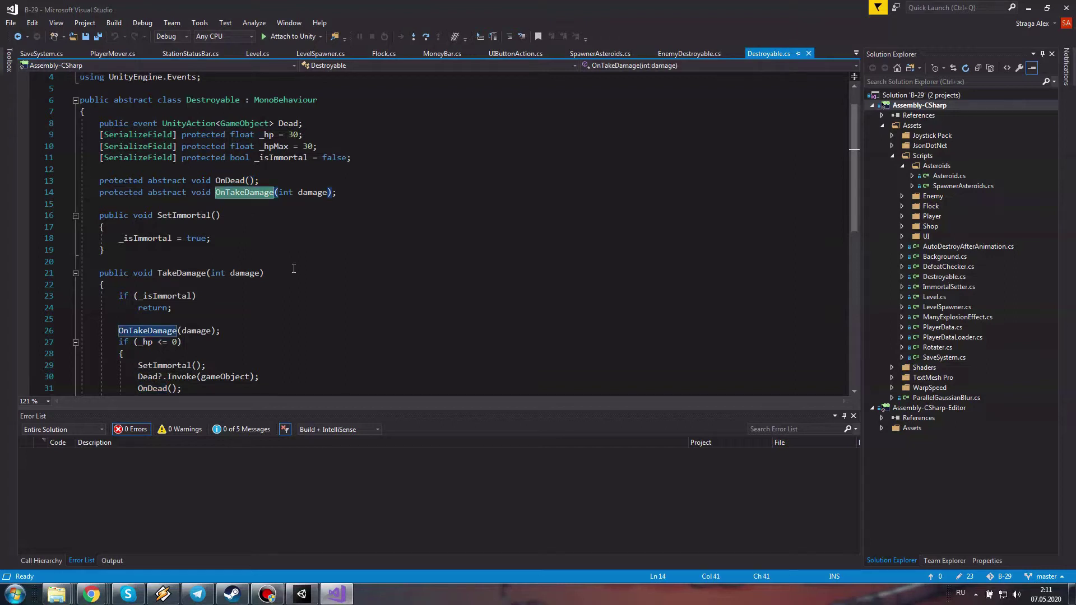
{"action": "double_click", "coordinate": [136, 195]}
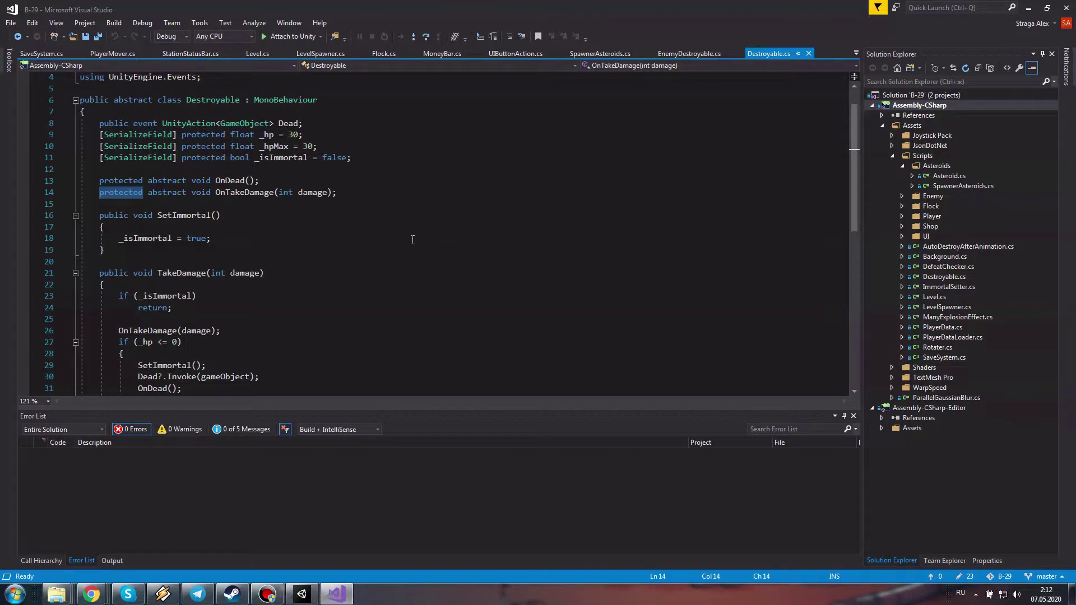
{"action": "mouse_move", "coordinate": [297, 122]}
{"action": "left_click_drag", "start_coordinate": [319, 122], "coordinate": [99, 122]}
{"action": "key", "text": "ctrl+c"}
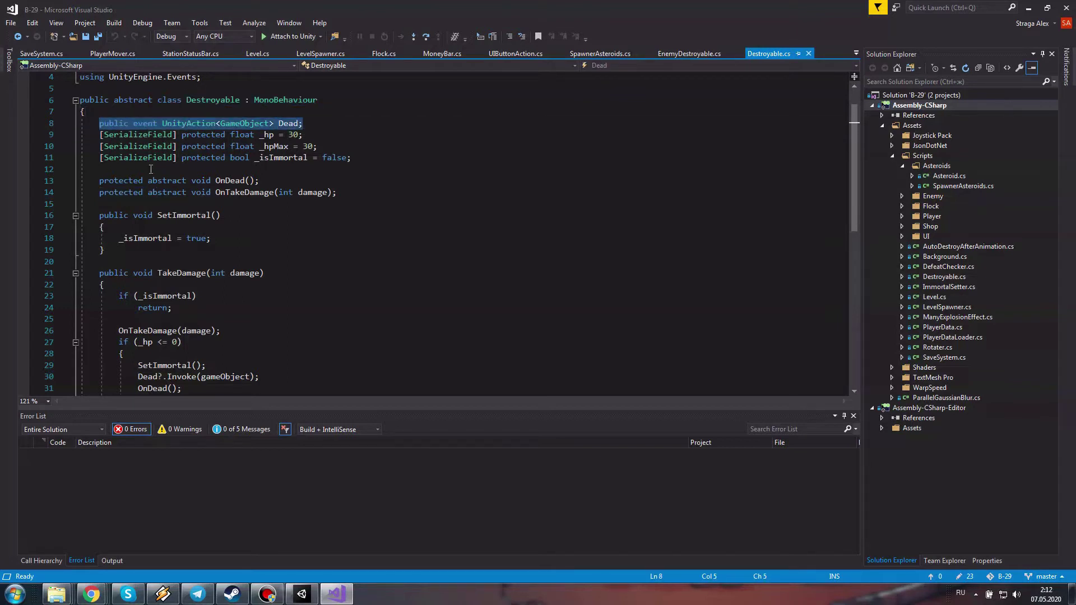
Move the Dead event declaration to a new line below OnTakeDamage in Destroyable.cs
{"action": "key", "text": "Delete"}
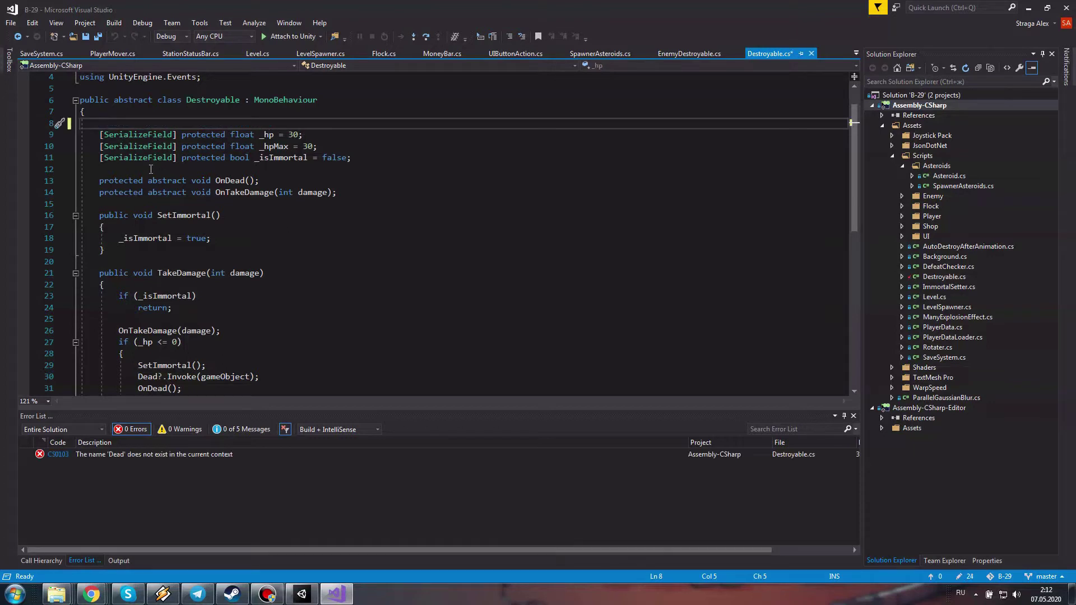
{"action": "left_click", "coordinate": [151, 169]}
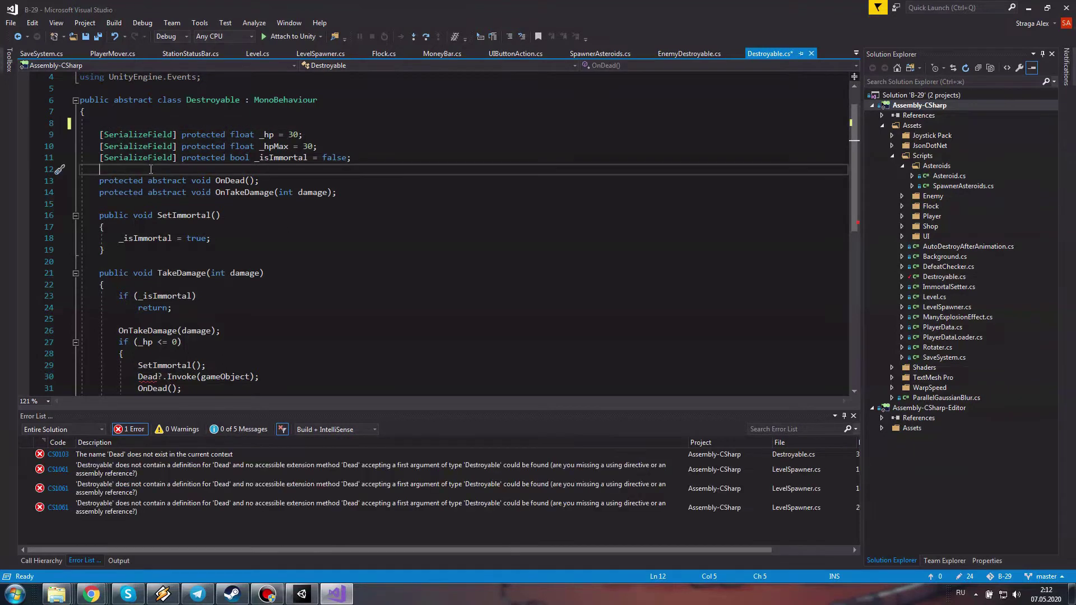
{"action": "left_click", "coordinate": [129, 203]}
{"action": "key", "text": "Return"}
{"action": "key", "text": "ctrl+v"}
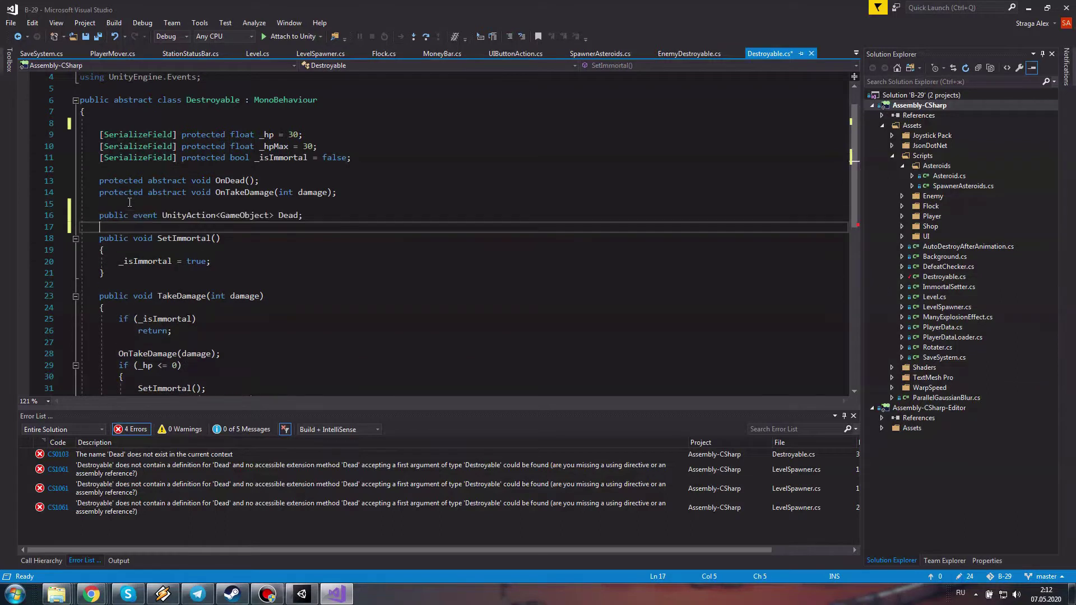
Delete the blank lines after the class brace and the fields, then Save All
{"action": "left_click", "coordinate": [129, 114]}
{"action": "key", "text": "Delete"}
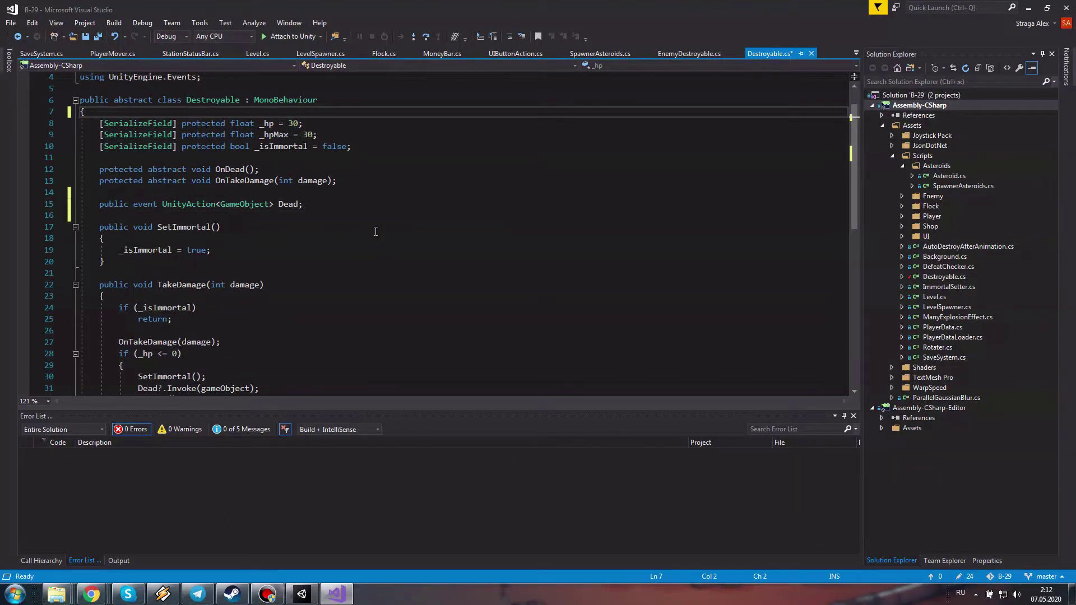
{"action": "left_click", "coordinate": [364, 148]}
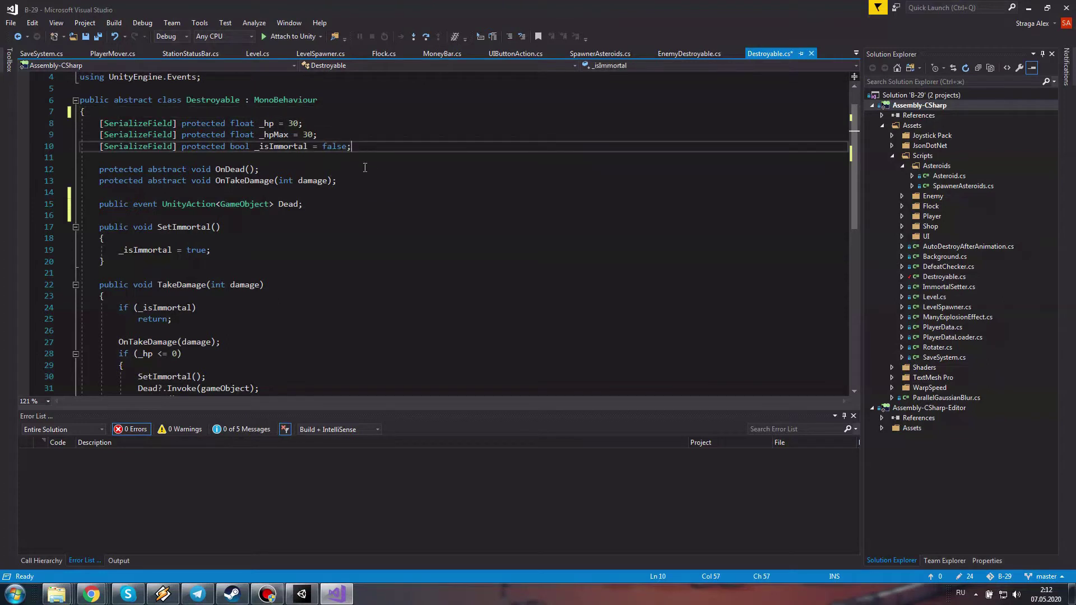
{"action": "key", "text": "Delete"}
{"action": "left_click", "coordinate": [101, 36]}
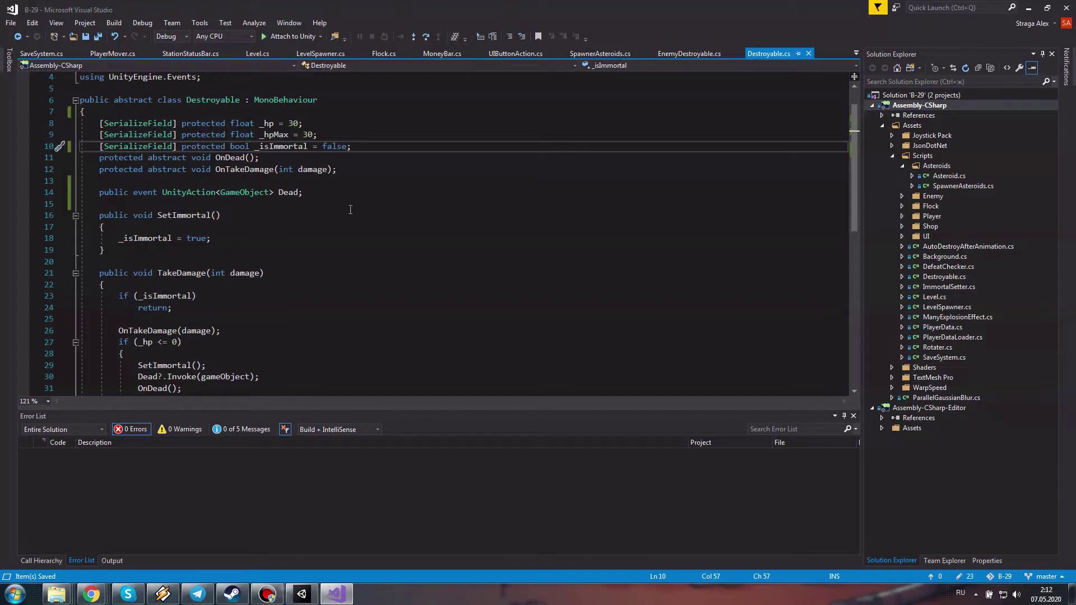
{"action": "scroll", "coordinate": [419, 210], "scroll_direction": "down", "scroll_amount": 2}
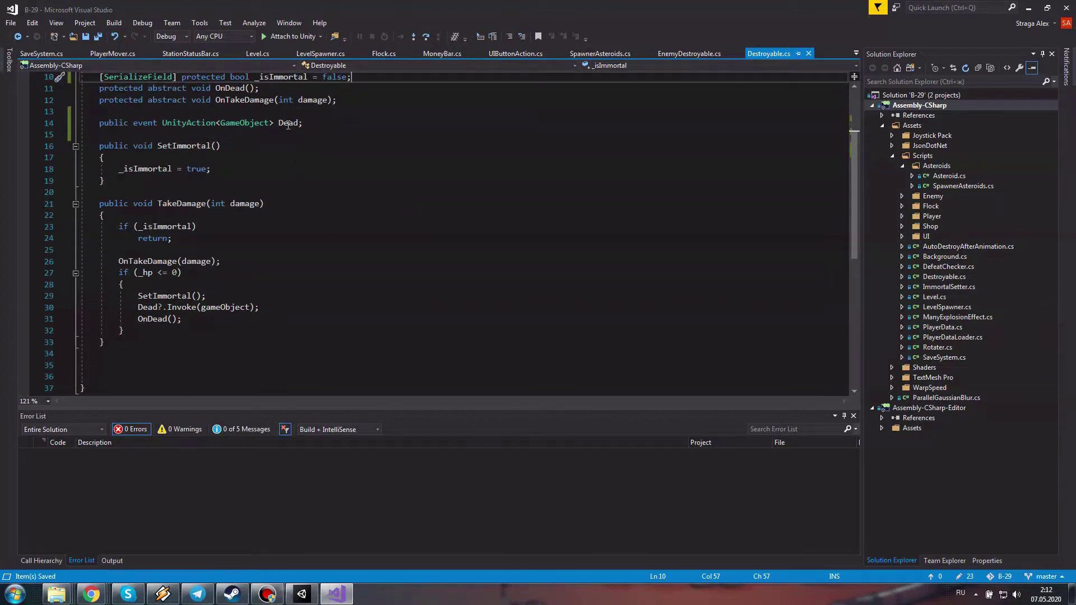
{"action": "left_click", "coordinate": [298, 122]}
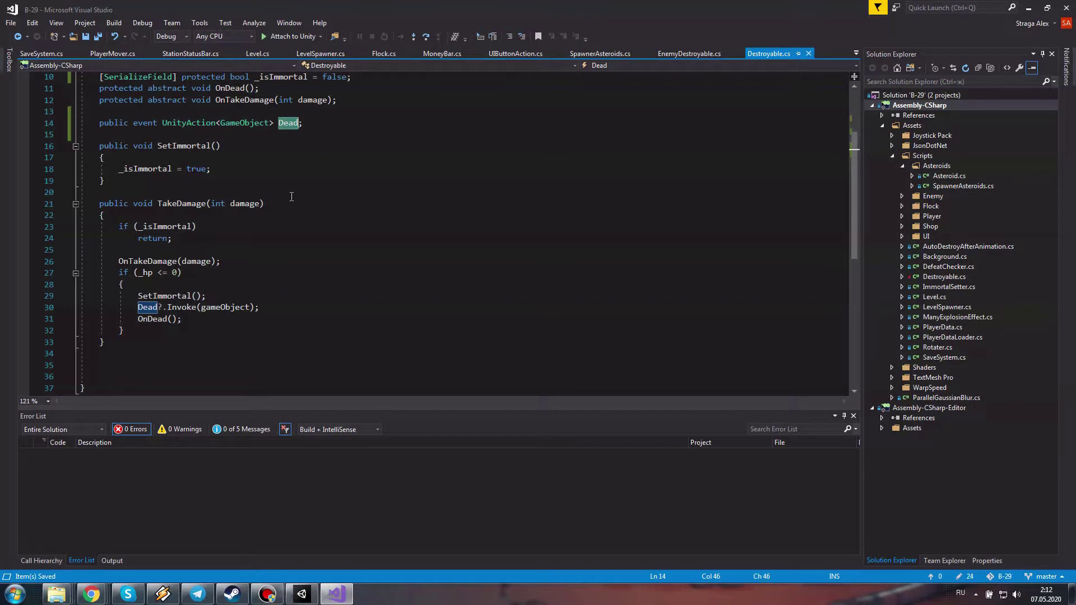
{"action": "left_click", "coordinate": [177, 205]}
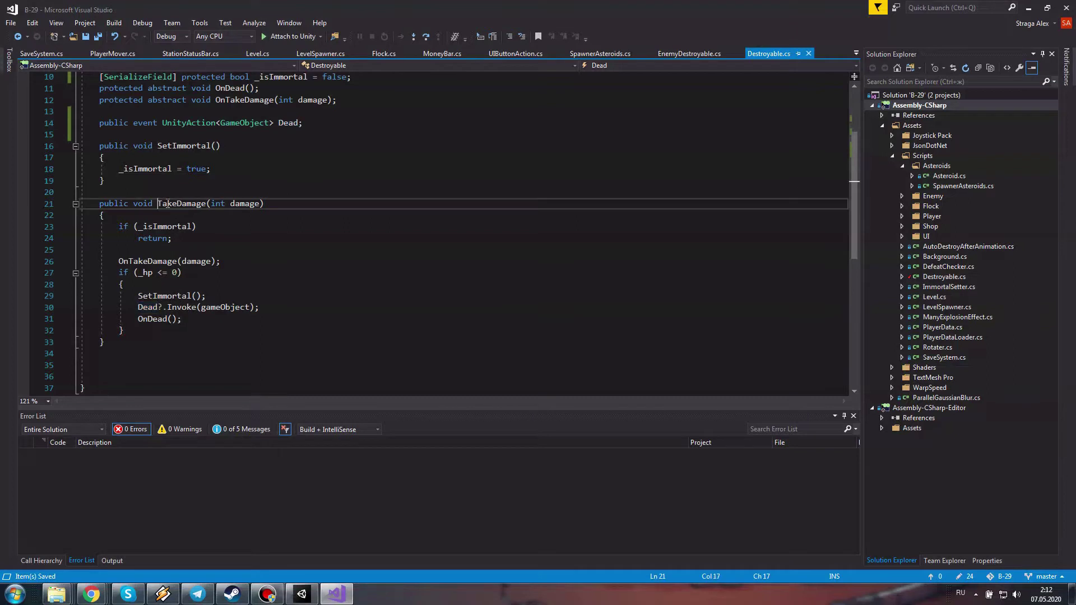
{"action": "left_click", "coordinate": [212, 205]}
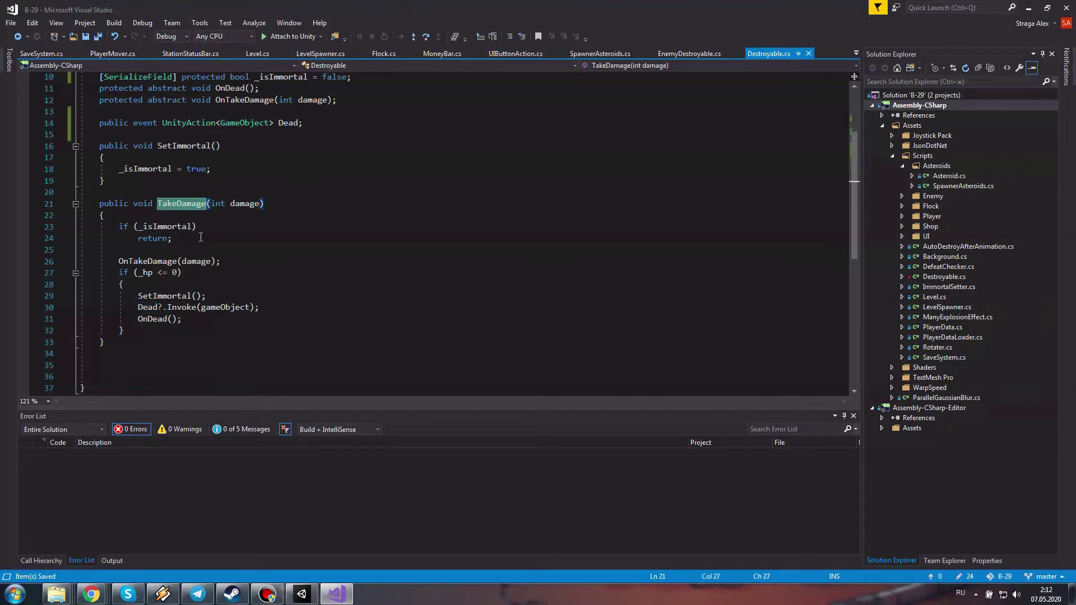
{"action": "left_click", "coordinate": [227, 235]}
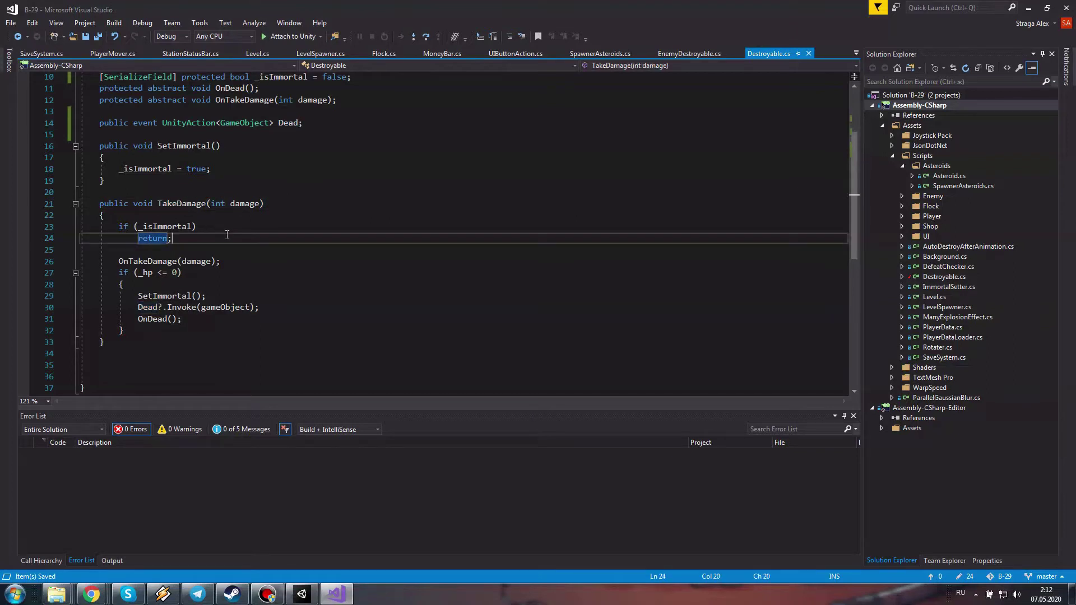
{"action": "scroll", "coordinate": [227, 235], "scroll_direction": "up", "scroll_amount": 2}
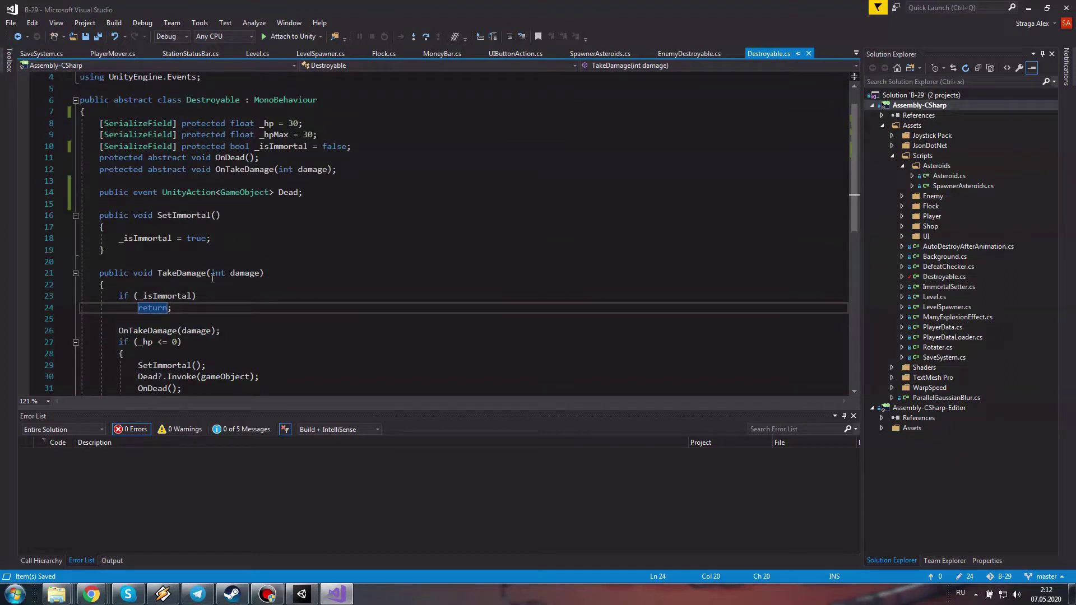
{"action": "scroll", "coordinate": [212, 278], "scroll_direction": "down", "scroll_amount": 1}
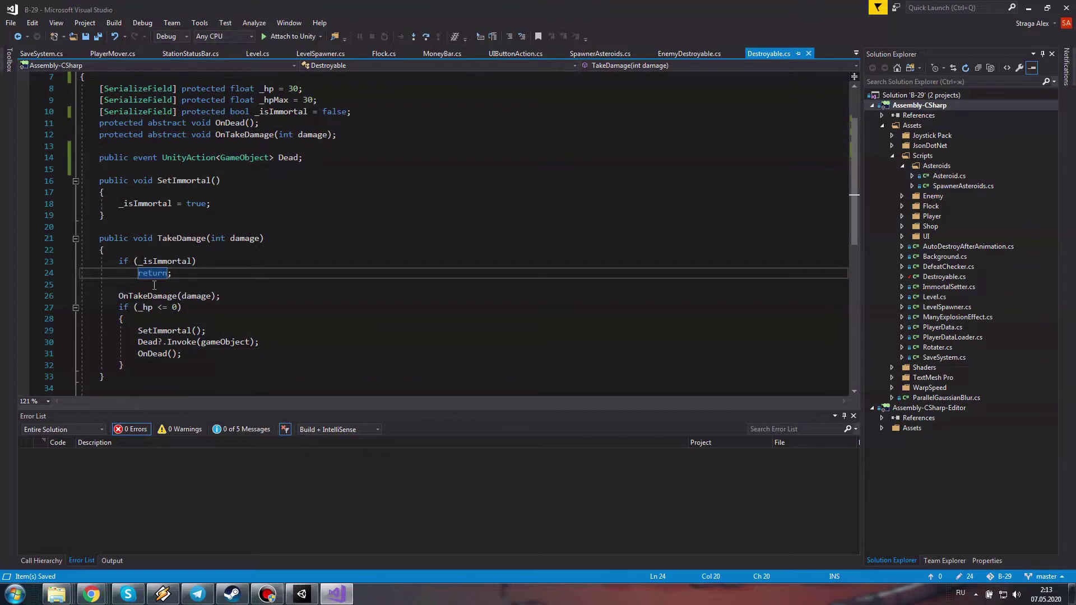
{"action": "left_click", "coordinate": [196, 261]}
{"action": "left_click_drag", "start_coordinate": [172, 273], "coordinate": [80, 261]}
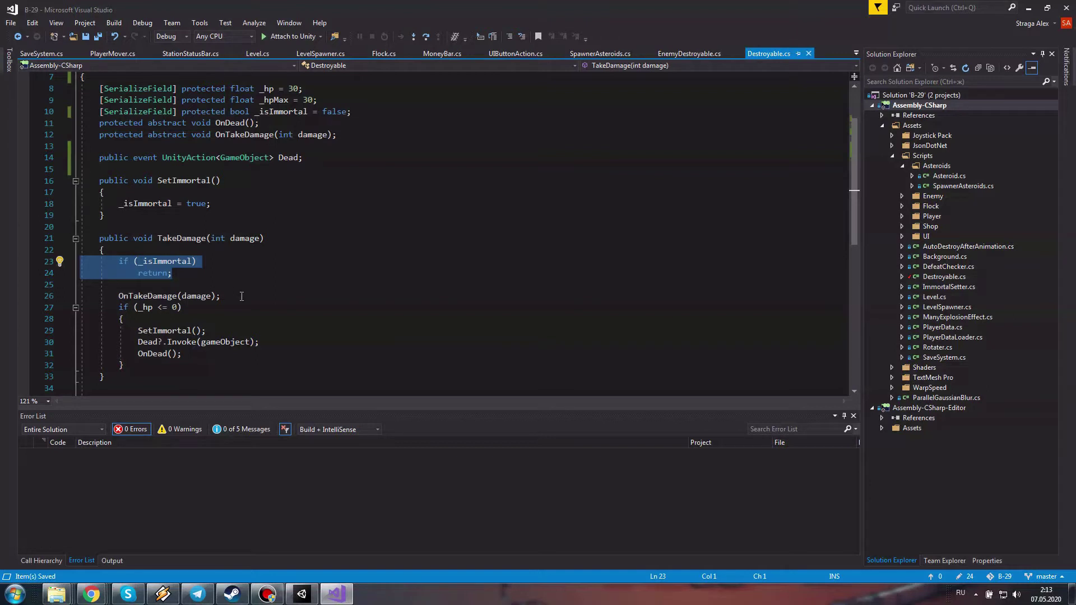
{"action": "left_click_drag", "start_coordinate": [235, 295], "coordinate": [118, 296]}
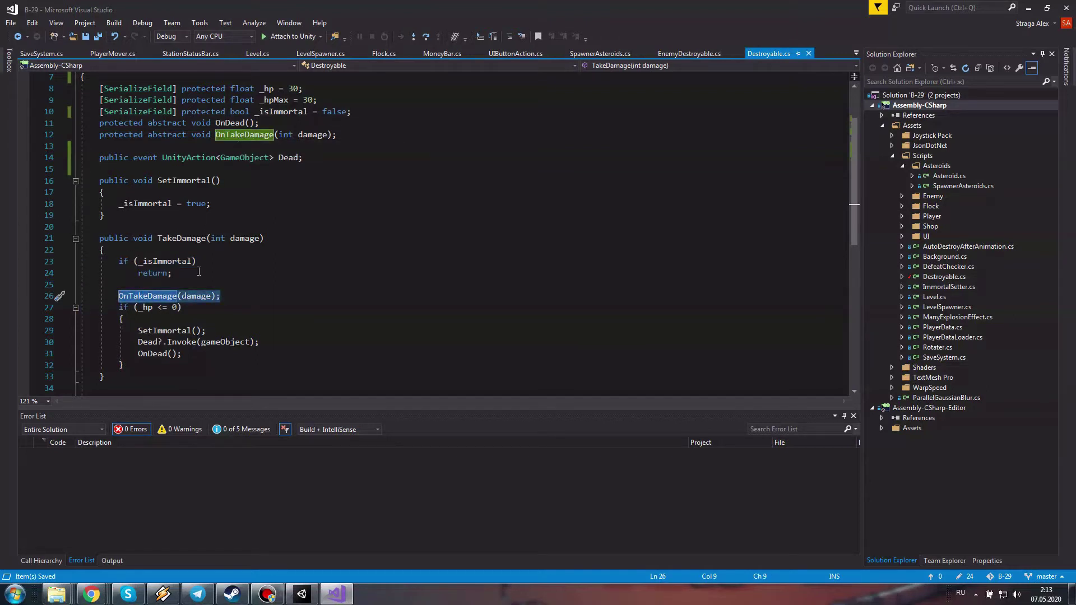
{"action": "double_click", "coordinate": [196, 295]}
{"action": "double_click", "coordinate": [243, 239]}
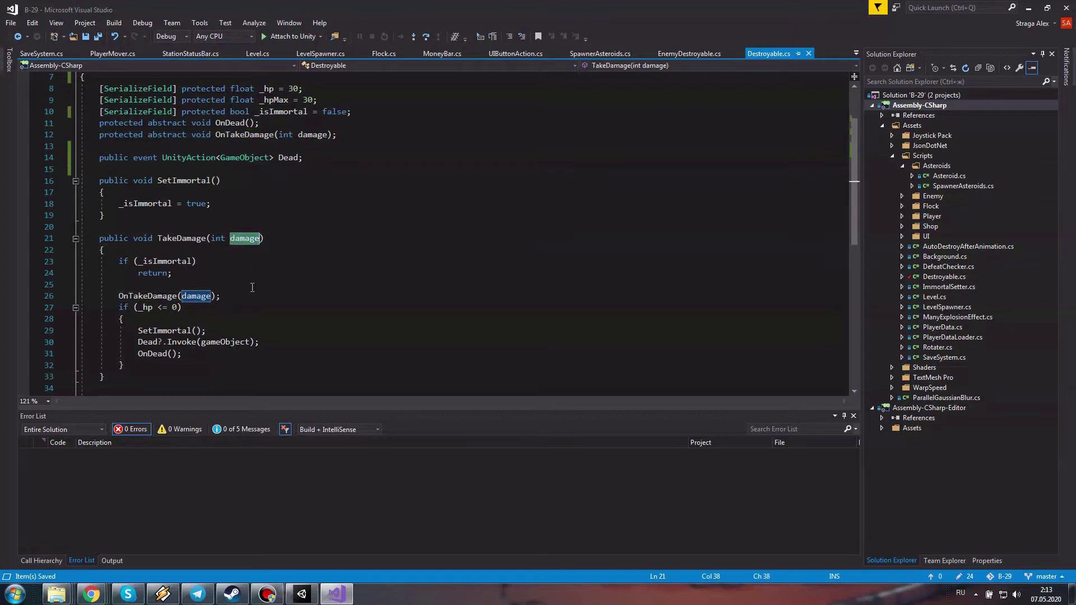
{"action": "left_click", "coordinate": [255, 135]}
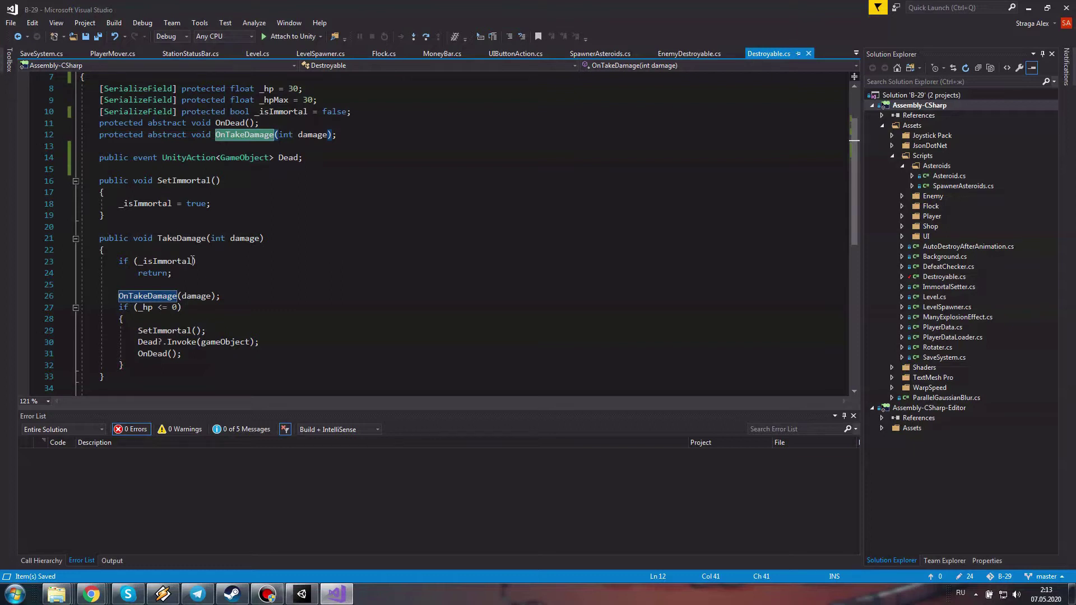
{"action": "left_click_drag", "start_coordinate": [97, 238], "coordinate": [306, 378]}
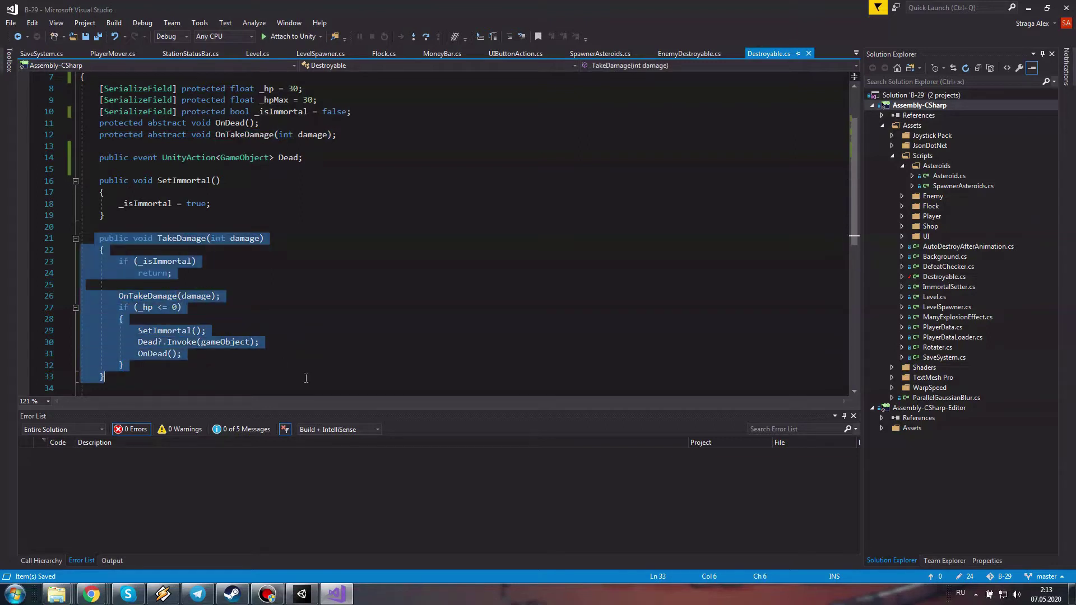
{"action": "left_click", "coordinate": [315, 347]}
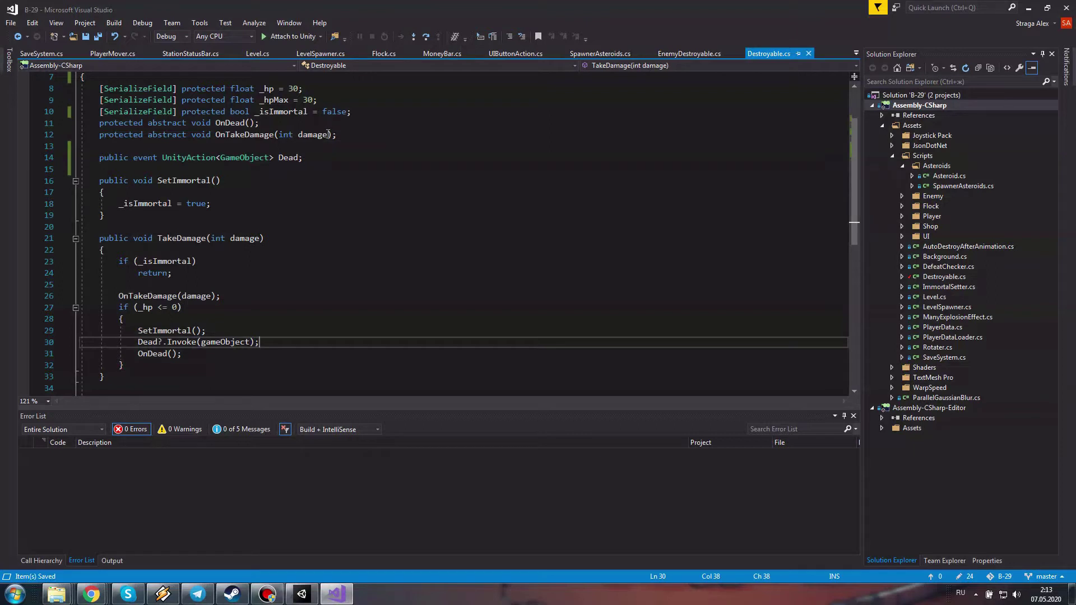
{"action": "left_click", "coordinate": [281, 135]}
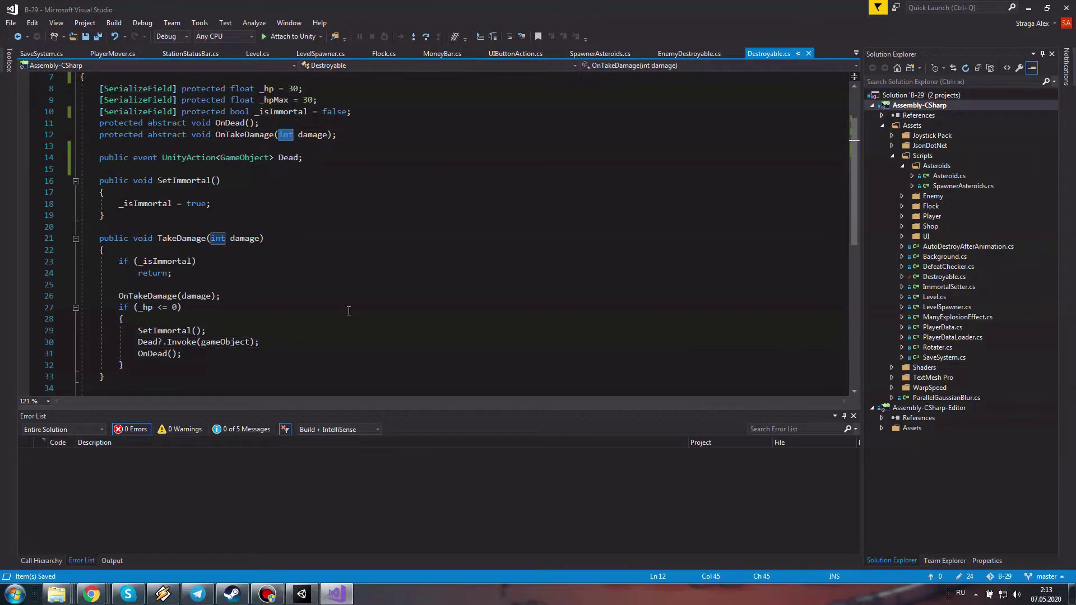
{"action": "scroll", "coordinate": [261, 342], "scroll_direction": "down", "scroll_amount": 2}
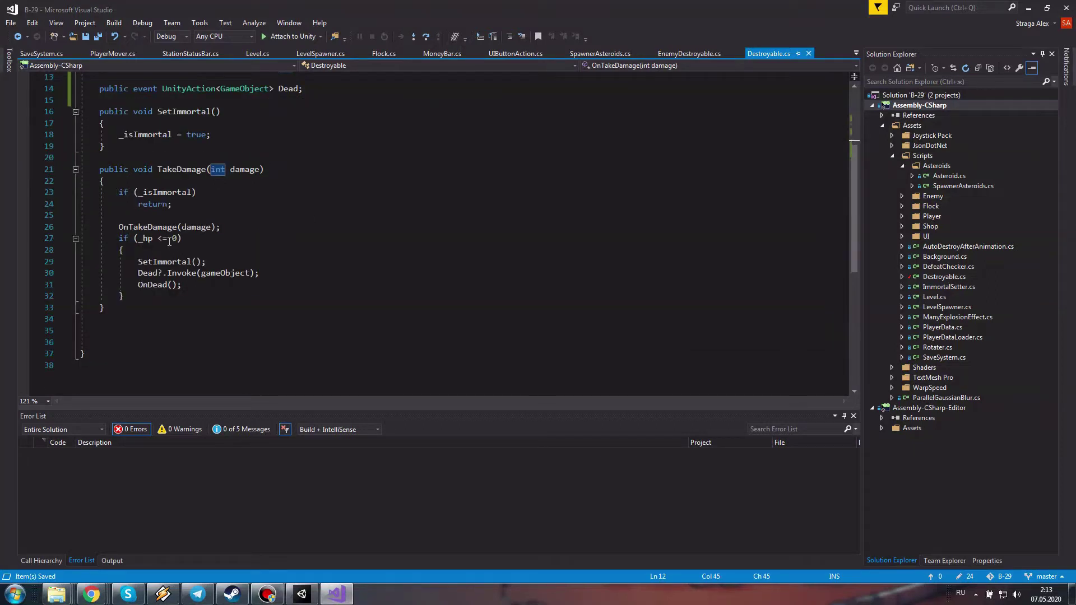
{"action": "mouse_move", "coordinate": [159, 241]}
{"action": "left_click_drag", "start_coordinate": [223, 261], "coordinate": [82, 261]}
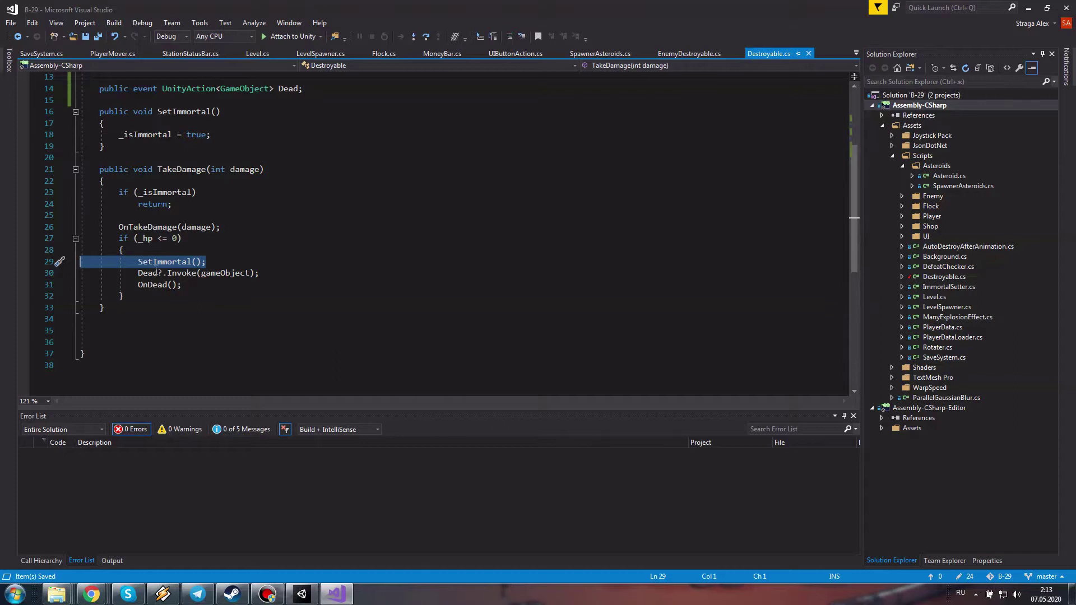
{"action": "left_click_drag", "start_coordinate": [138, 273], "coordinate": [209, 286]}
{"action": "left_click_drag", "start_coordinate": [137, 273], "coordinate": [210, 286]}
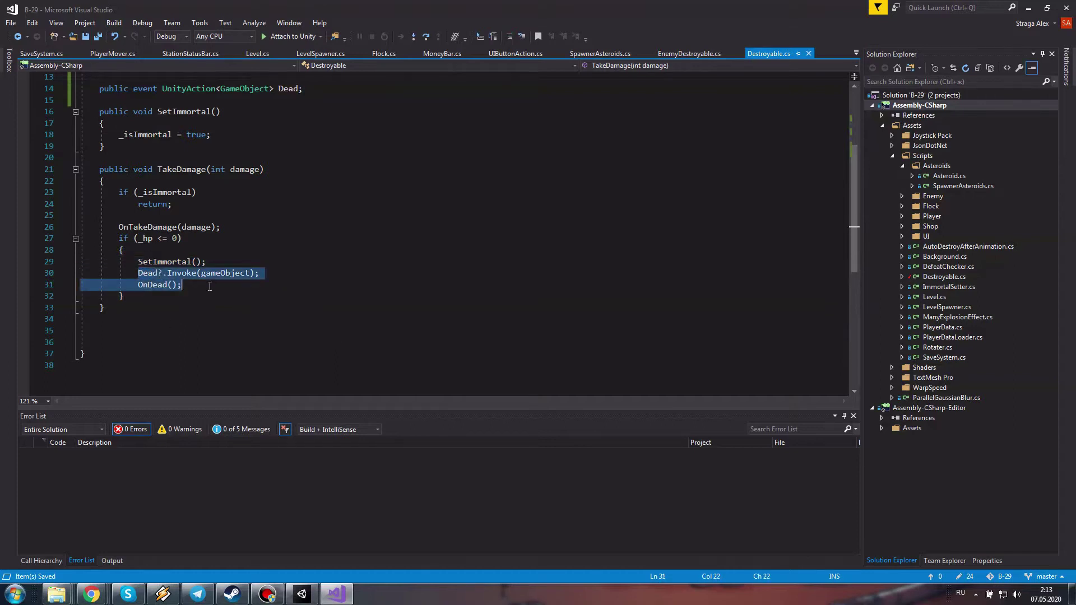
{"action": "left_click", "coordinate": [168, 330]}
{"action": "left_click_drag", "start_coordinate": [148, 274], "coordinate": [250, 274]}
{"action": "left_click", "coordinate": [190, 293]}
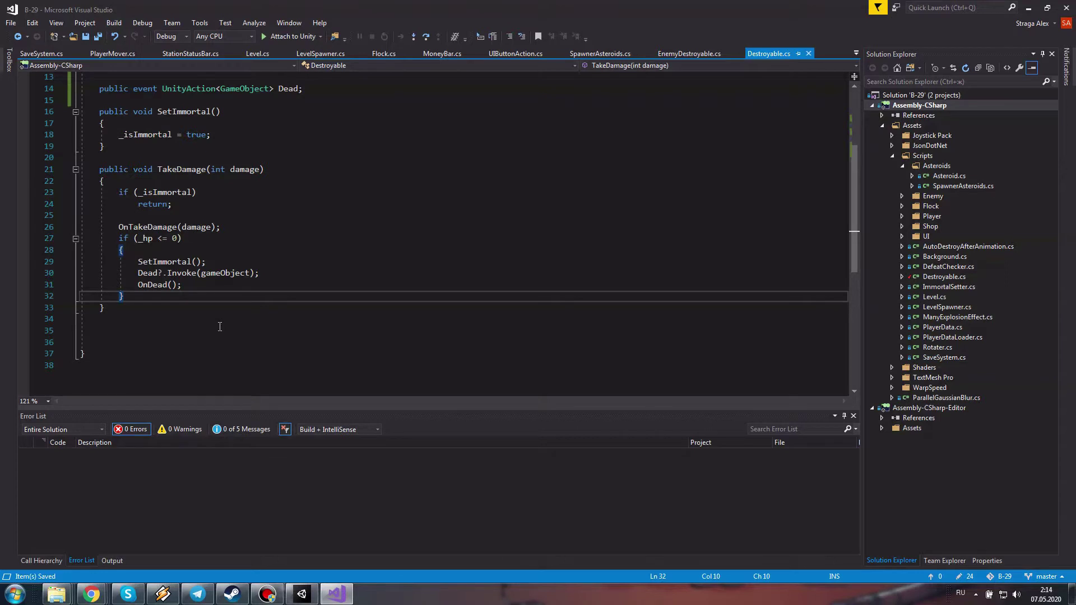
{"action": "scroll", "coordinate": [220, 326], "scroll_direction": "up", "scroll_amount": 2}
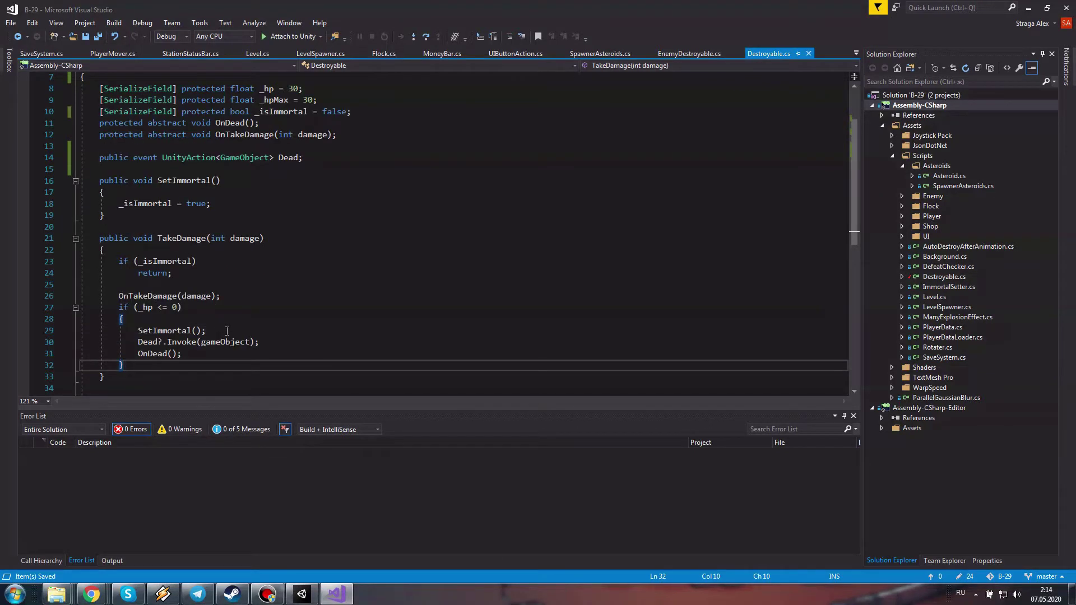
{"action": "scroll", "coordinate": [227, 330], "scroll_direction": "down", "scroll_amount": 2}
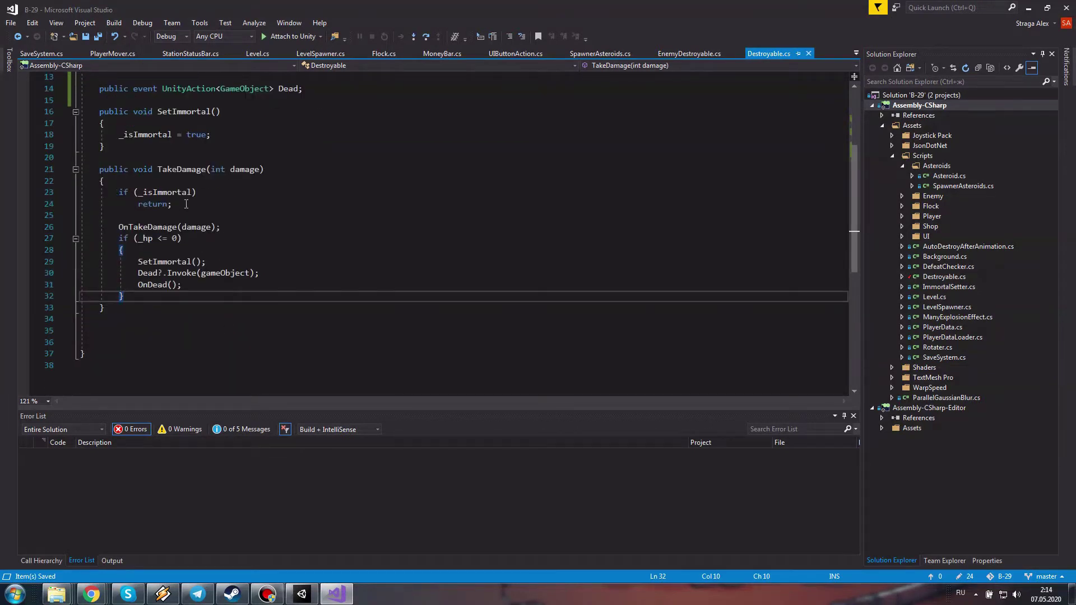
{"action": "left_click", "coordinate": [171, 192]}
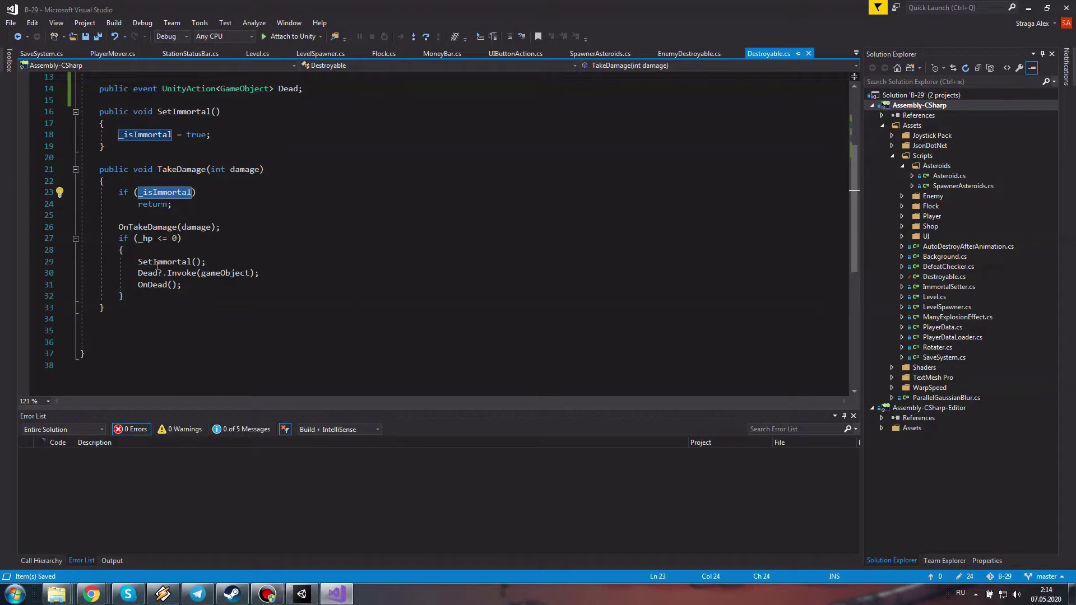
{"action": "left_click_drag", "start_coordinate": [172, 261], "coordinate": [251, 273]}
{"action": "left_click_drag", "start_coordinate": [162, 170], "coordinate": [105, 307]}
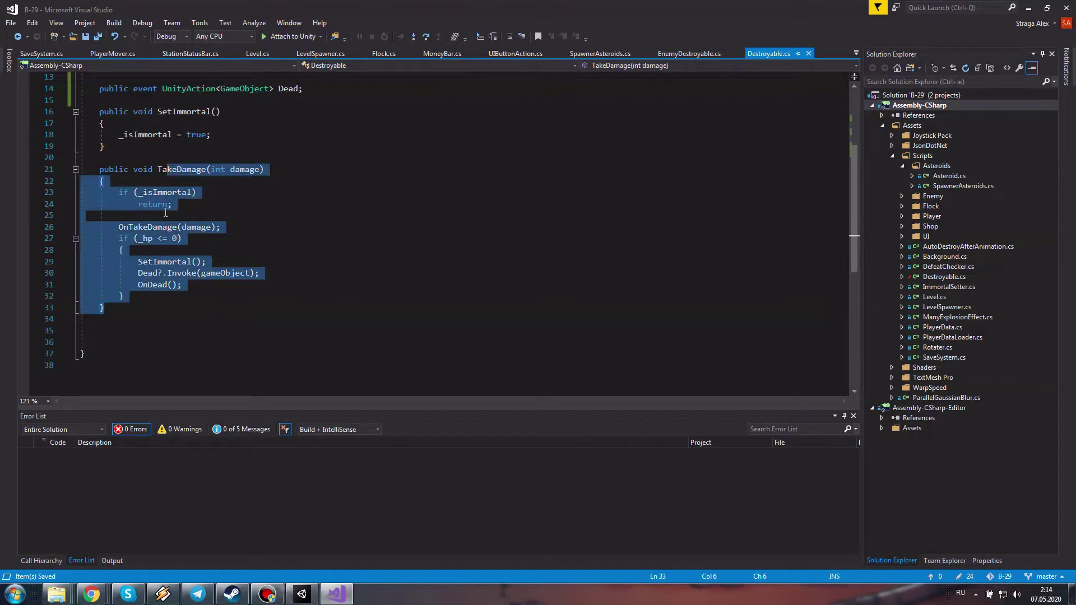
{"action": "left_click", "coordinate": [364, 259]}
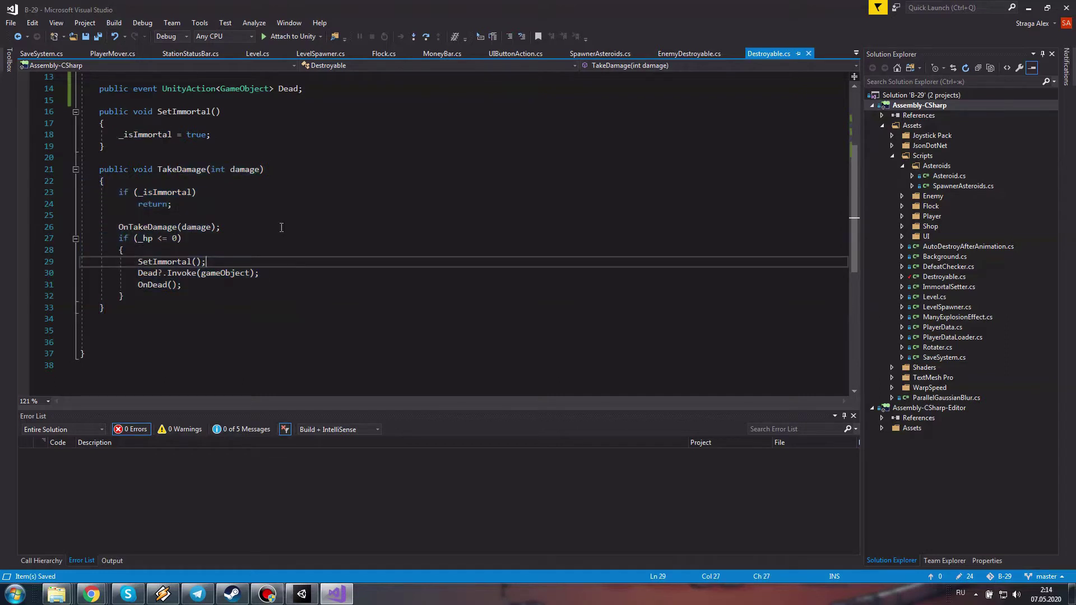
{"action": "left_click", "coordinate": [156, 276]}
{"action": "scroll", "coordinate": [375, 263], "scroll_direction": "up", "scroll_amount": 3}
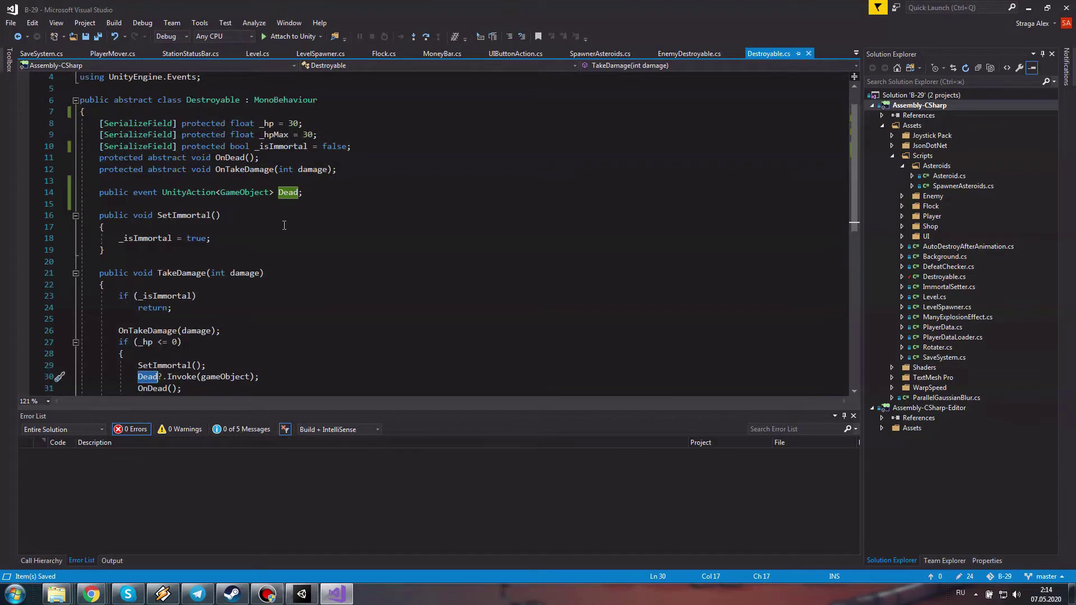
{"action": "scroll", "coordinate": [284, 225], "scroll_direction": "down", "scroll_amount": 3}
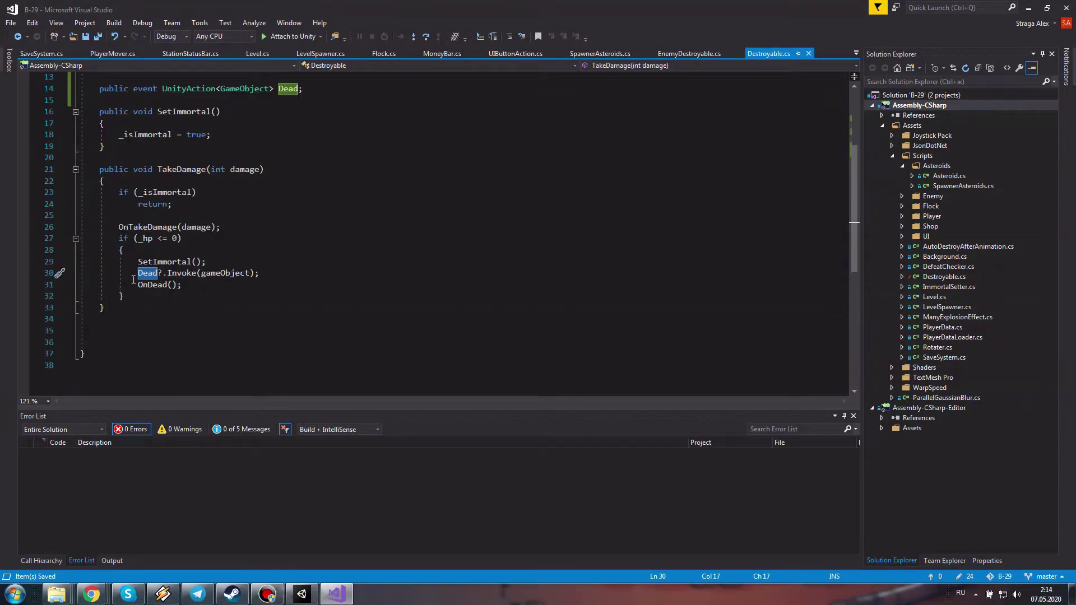
{"action": "scroll", "coordinate": [224, 235], "scroll_direction": "up", "scroll_amount": 3}
{"action": "left_click", "coordinate": [288, 201]}
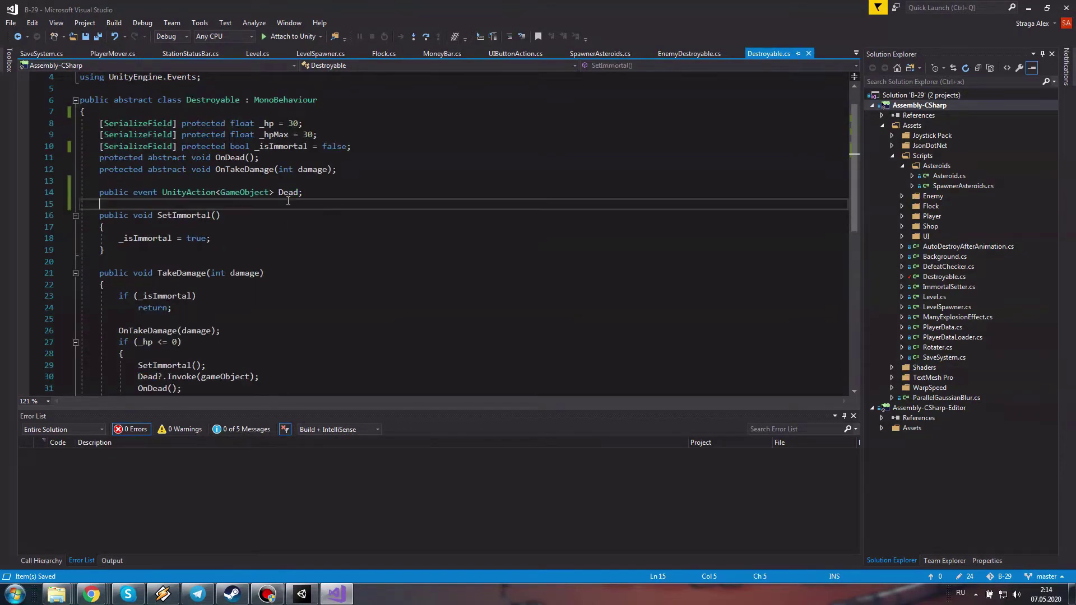
{"action": "left_click", "coordinate": [299, 192]}
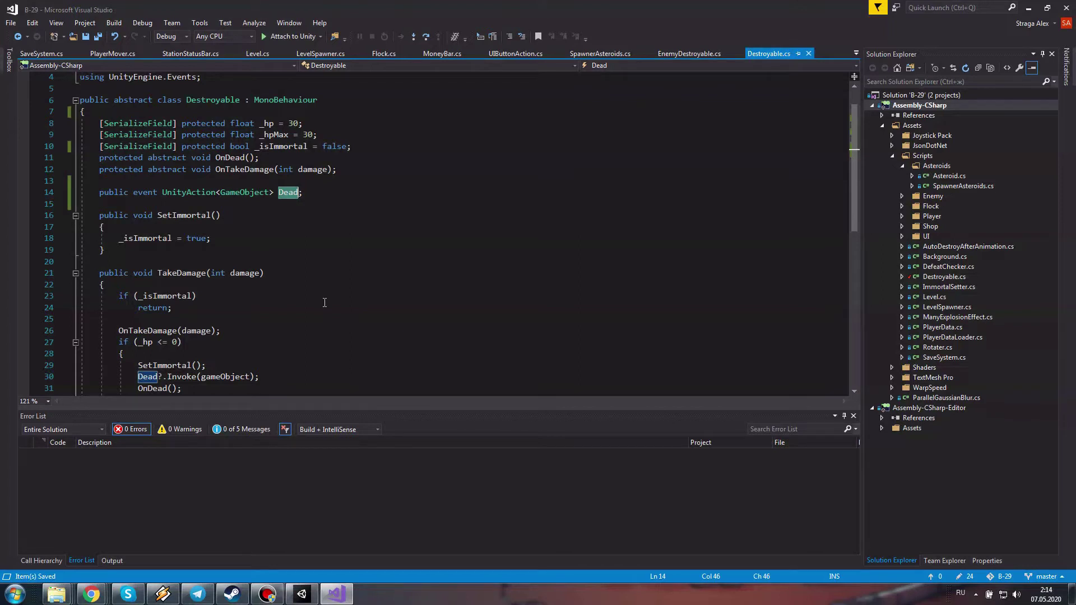
{"action": "scroll", "coordinate": [415, 355], "scroll_direction": "down", "scroll_amount": 2}
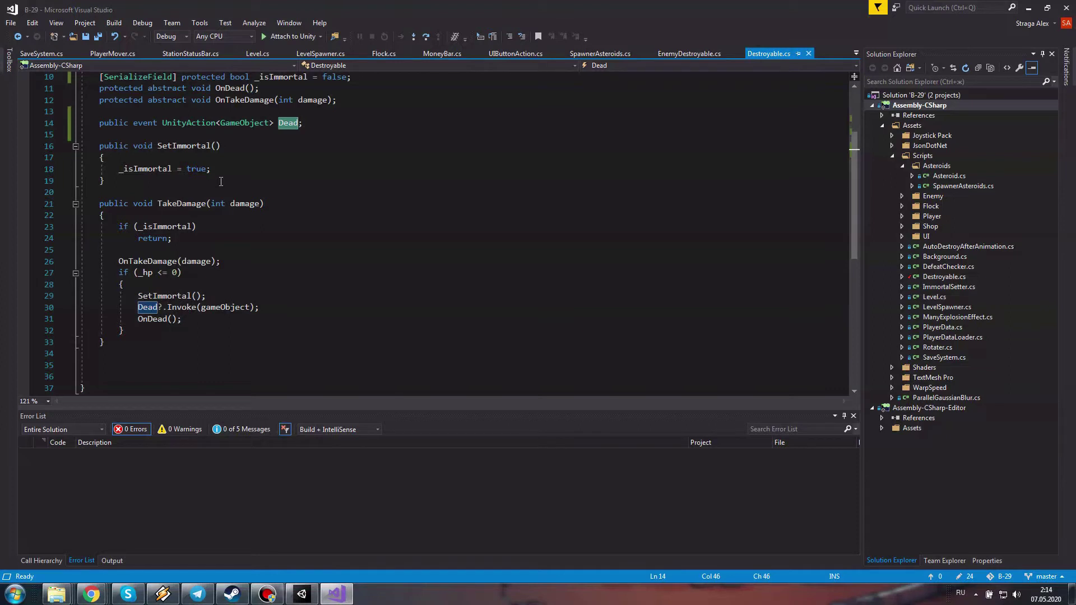
{"action": "left_click", "coordinate": [221, 182]}
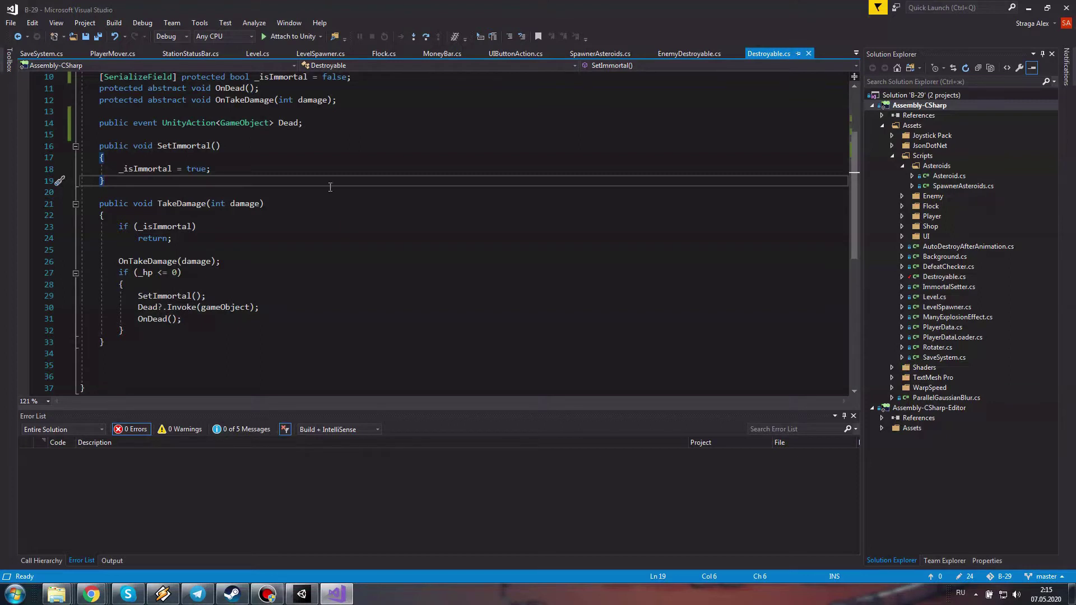
{"action": "left_click", "coordinate": [297, 123]}
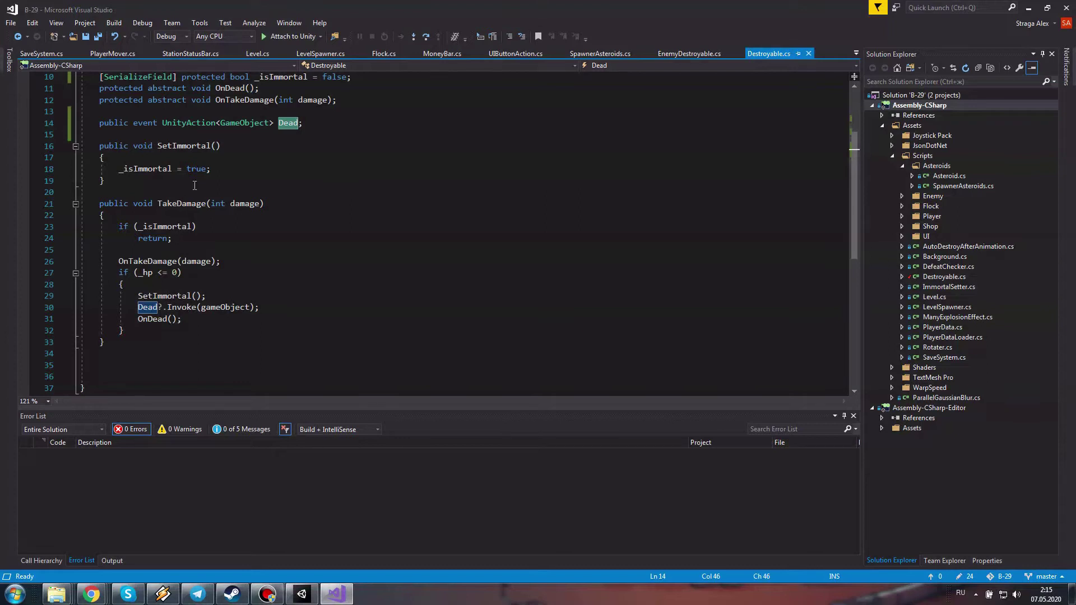
{"action": "double_click", "coordinate": [238, 123]}
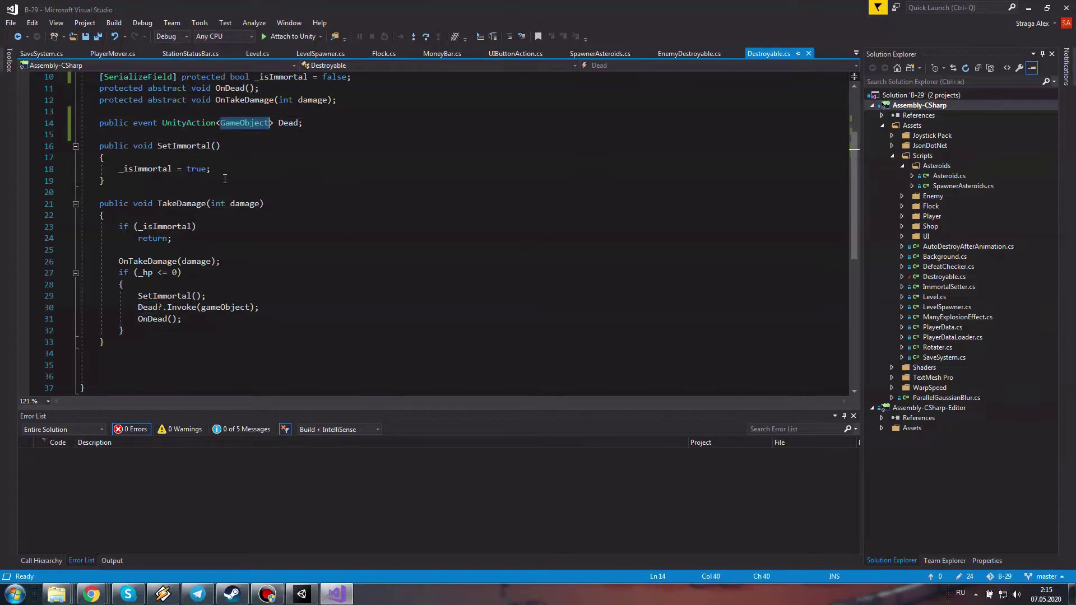
Select the OnDead call inside TakeDamage on line 31
{"action": "mouse_move", "coordinate": [186, 126]}
{"action": "left_click_drag", "start_coordinate": [187, 321], "coordinate": [139, 321]}
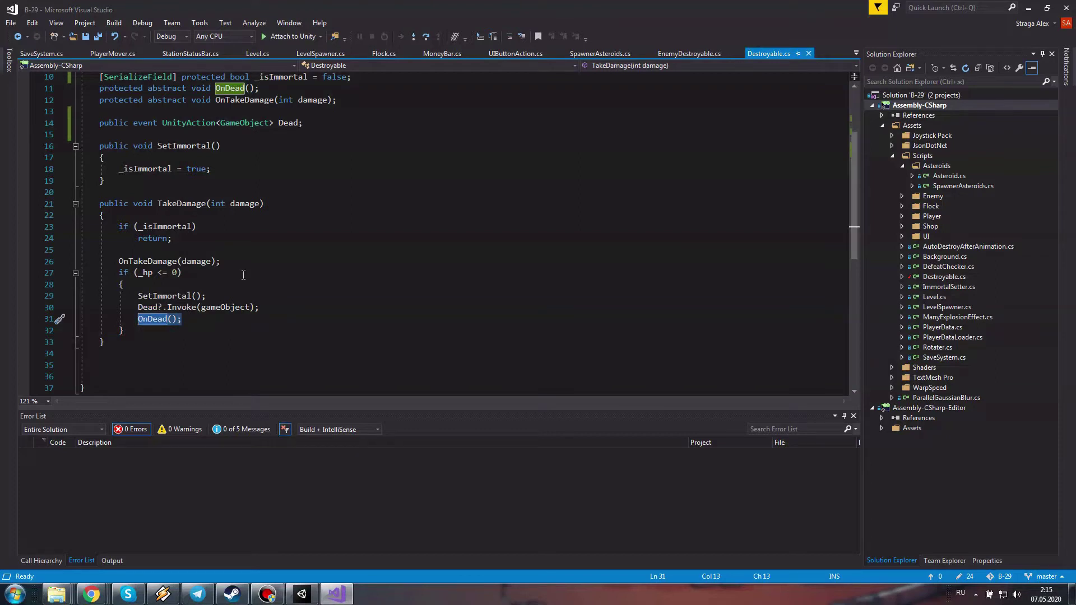
{"action": "scroll", "coordinate": [244, 274], "scroll_direction": "up", "scroll_amount": 1}
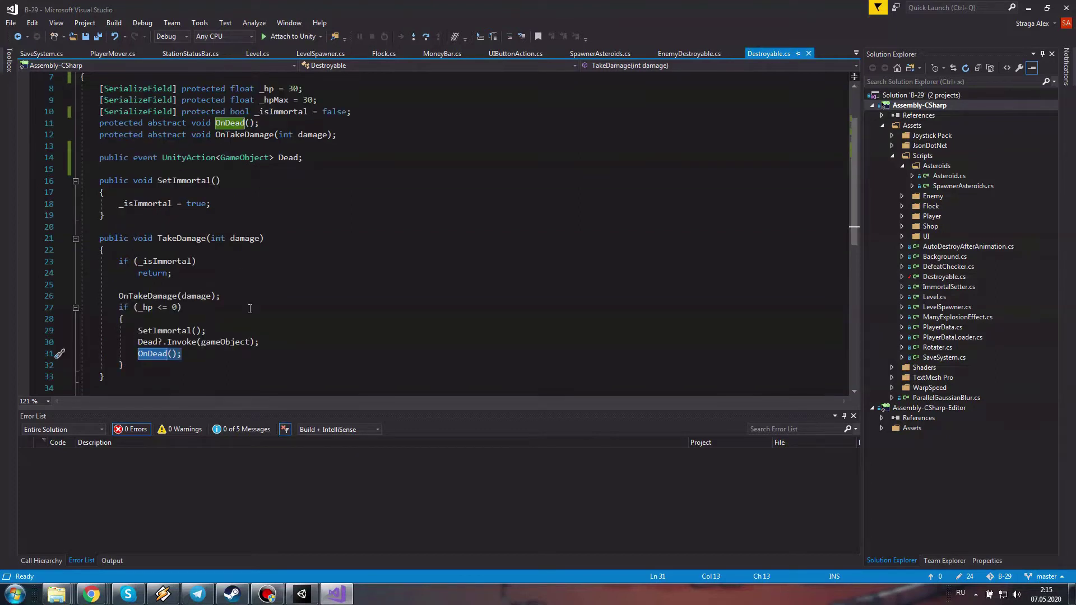
{"action": "left_click", "coordinate": [147, 374]}
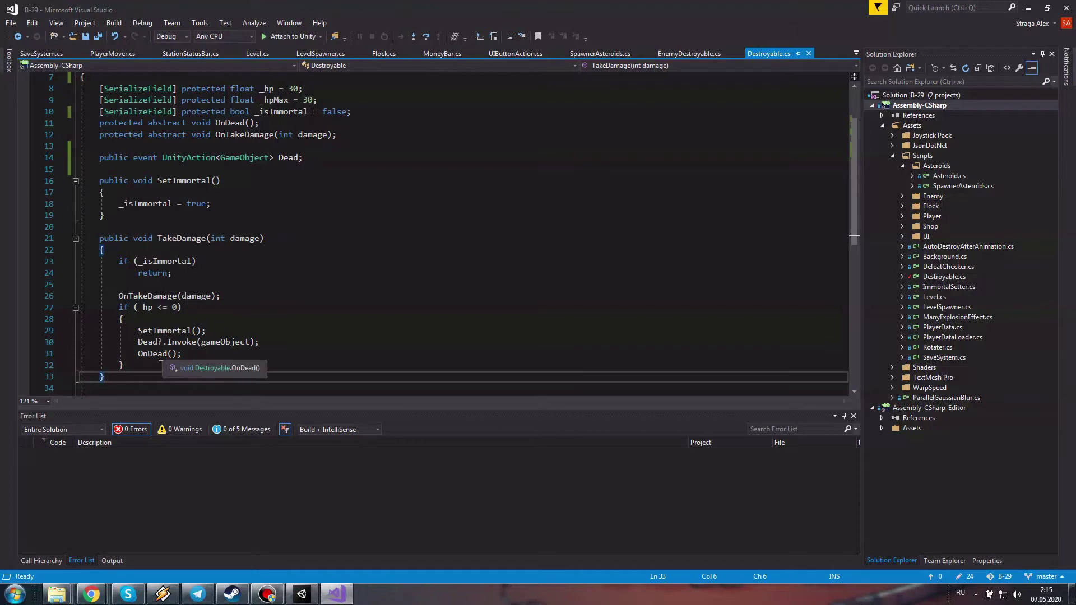
{"action": "left_click_drag", "start_coordinate": [181, 354], "coordinate": [138, 353]}
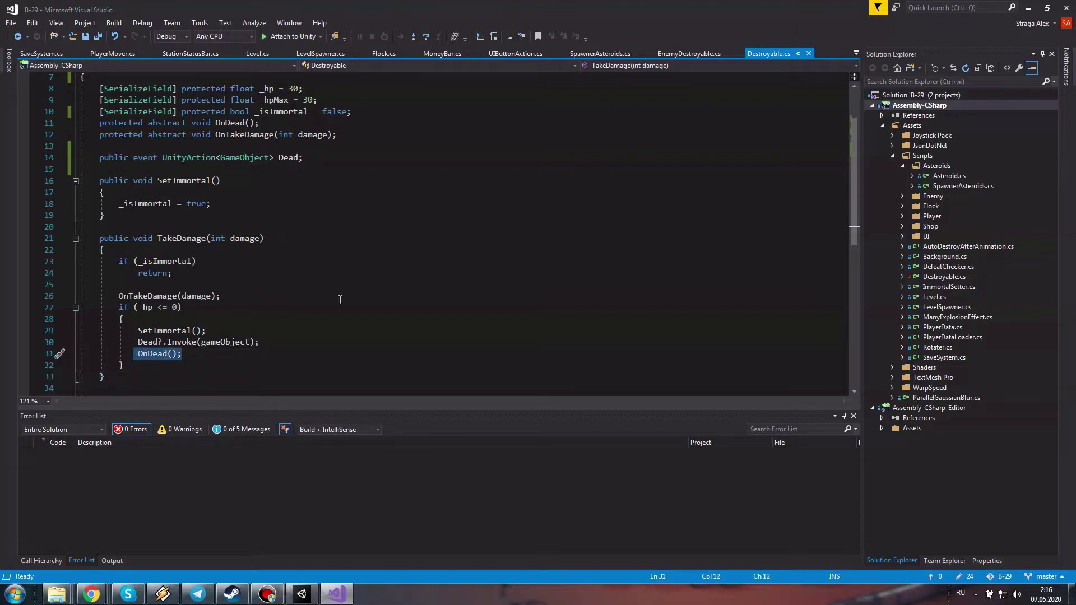
{"action": "scroll", "coordinate": [182, 348], "scroll_direction": "down", "scroll_amount": 2}
{"action": "scroll", "coordinate": [157, 308], "scroll_direction": "up", "scroll_amount": 2}
{"action": "scroll", "coordinate": [124, 237], "scroll_direction": "up", "scroll_amount": 3}
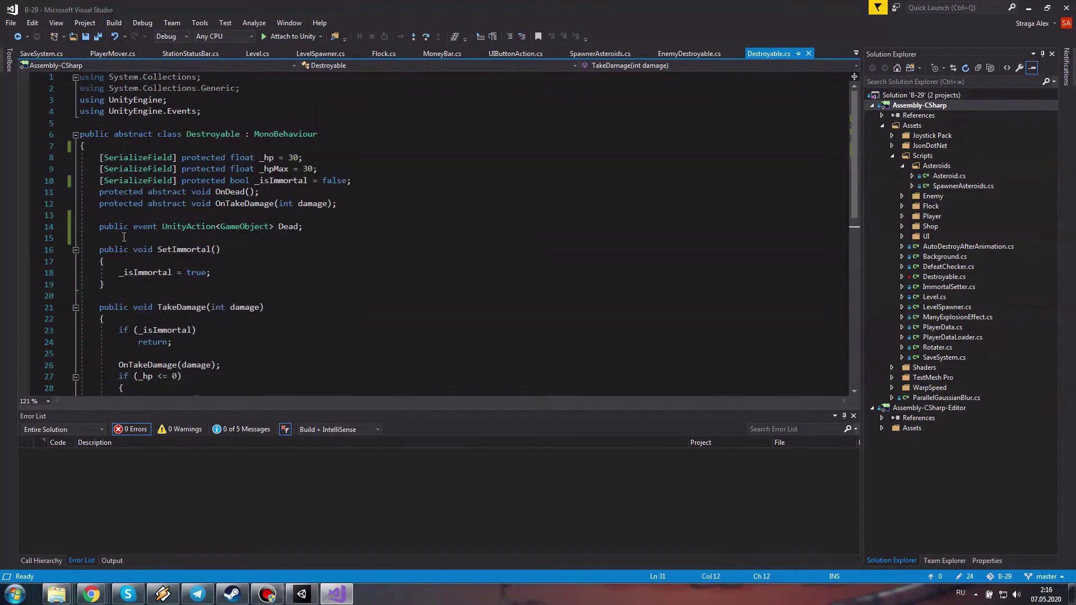
{"action": "scroll", "coordinate": [306, 307], "scroll_direction": "down", "scroll_amount": 5}
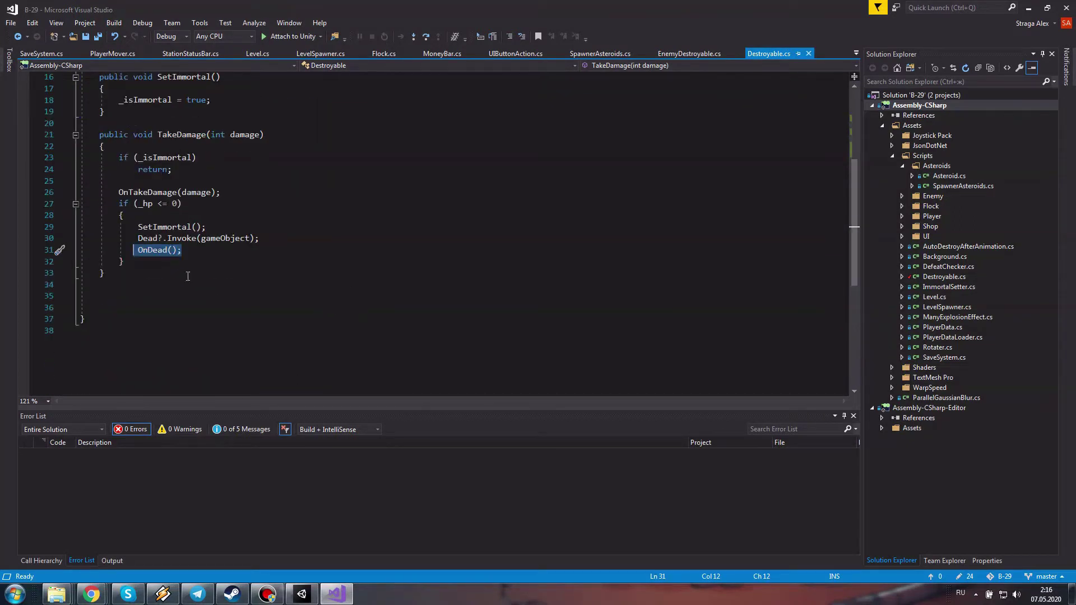
Delete the trailing blank lines after line 33 and save Destroyable.cs
{"action": "left_click", "coordinate": [188, 276]}
{"action": "key", "text": "Delete"}
{"action": "key", "text": "Delete"}
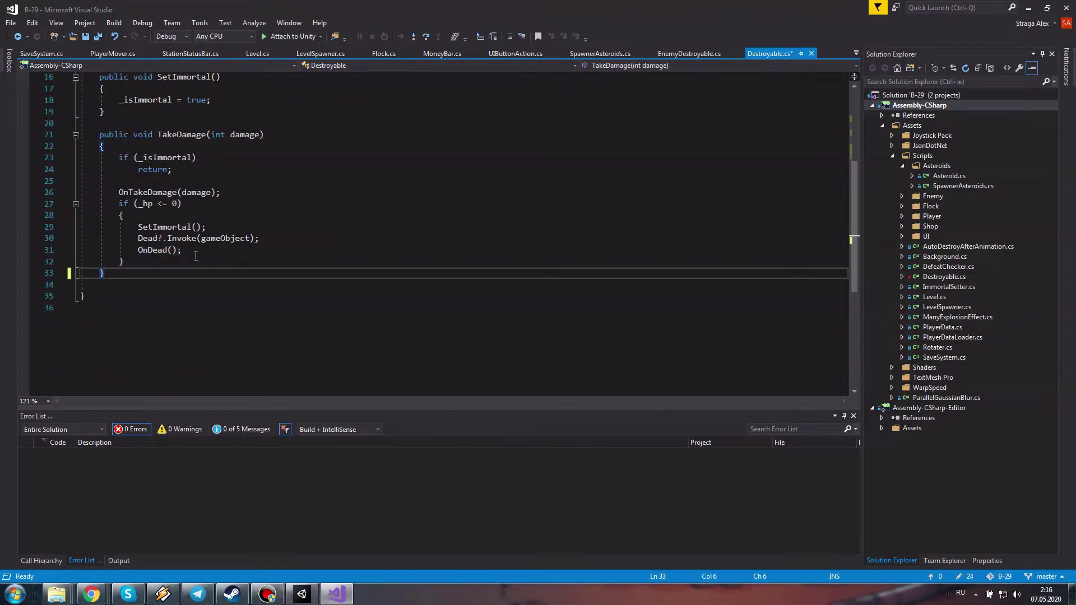
{"action": "key", "text": "Delete"}
{"action": "left_click", "coordinate": [85, 36]}
Show EnemyDestroyable.cs, highlighting ResetMoneyReward references and its OnDead override
{"action": "left_click", "coordinate": [685, 55]}
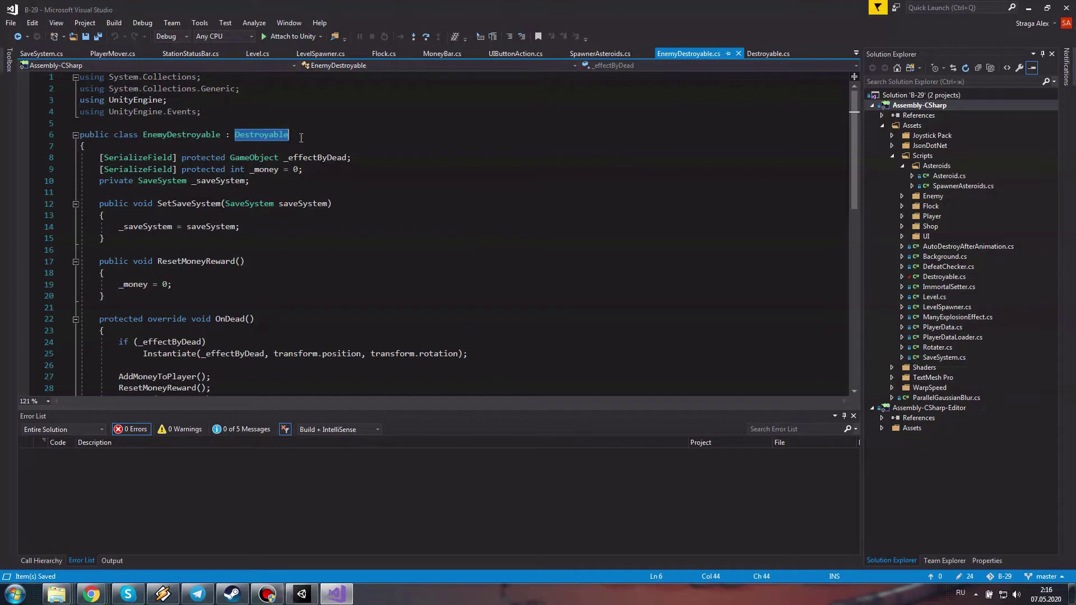
{"action": "left_click", "coordinate": [259, 145]}
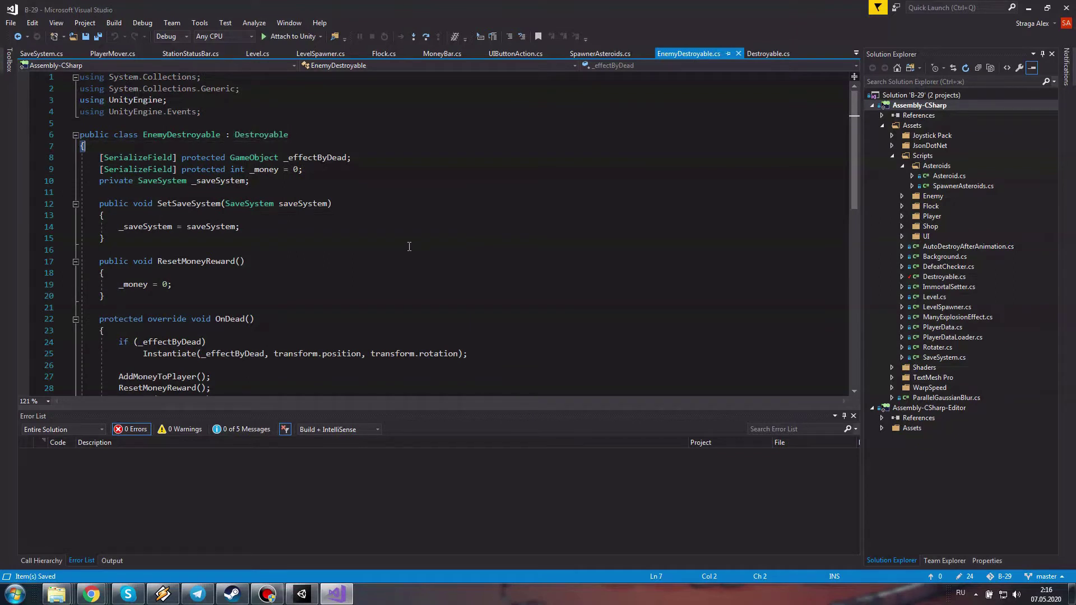
{"action": "scroll", "coordinate": [409, 246], "scroll_direction": "down", "scroll_amount": 1}
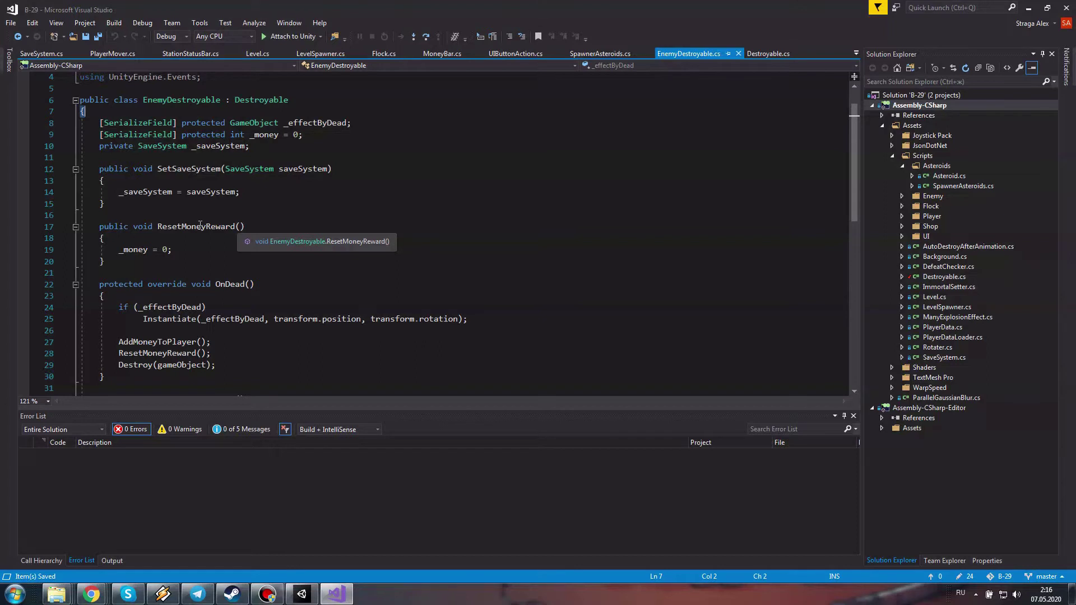
{"action": "scroll", "coordinate": [308, 247], "scroll_direction": "down", "scroll_amount": 2}
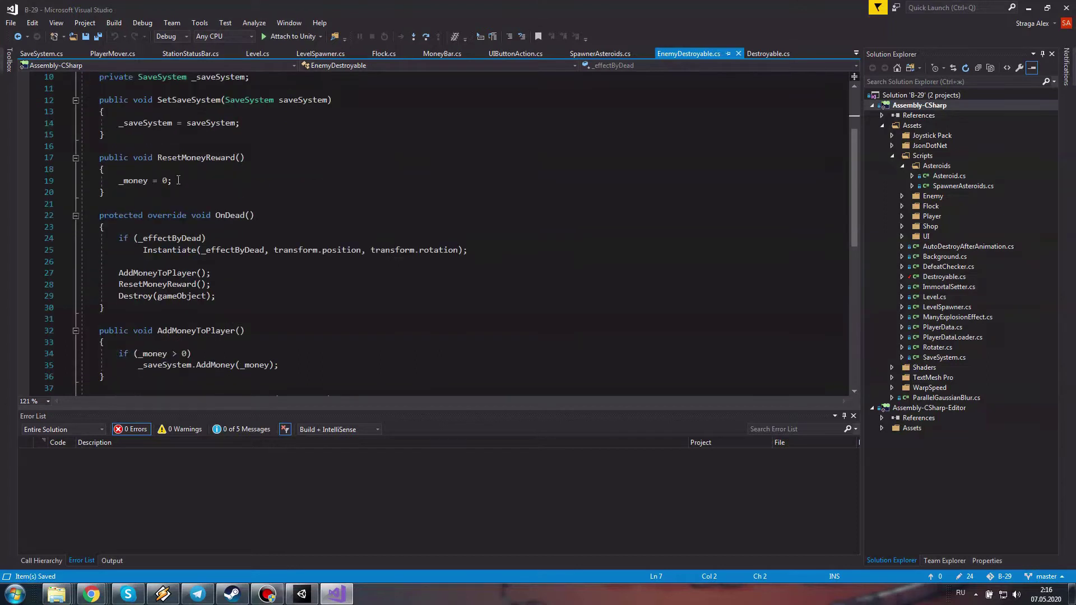
{"action": "left_click", "coordinate": [216, 157]}
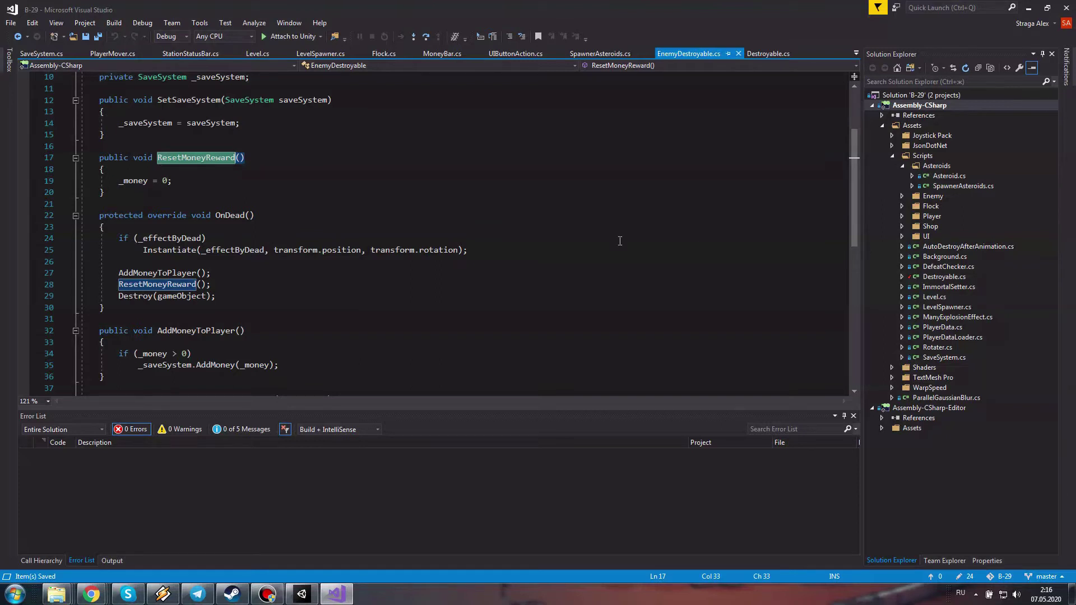
{"action": "scroll", "coordinate": [458, 248], "scroll_direction": "down", "scroll_amount": 1}
{"action": "scroll", "coordinate": [458, 248], "scroll_direction": "down", "scroll_amount": 1}
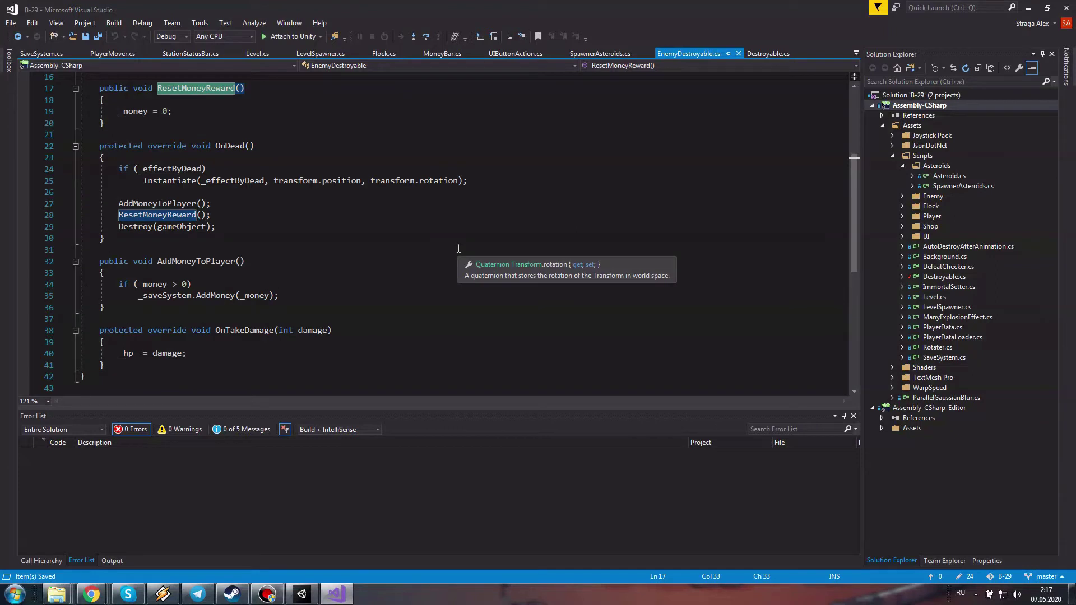
{"action": "scroll", "coordinate": [459, 248], "scroll_direction": "up", "scroll_amount": 1}
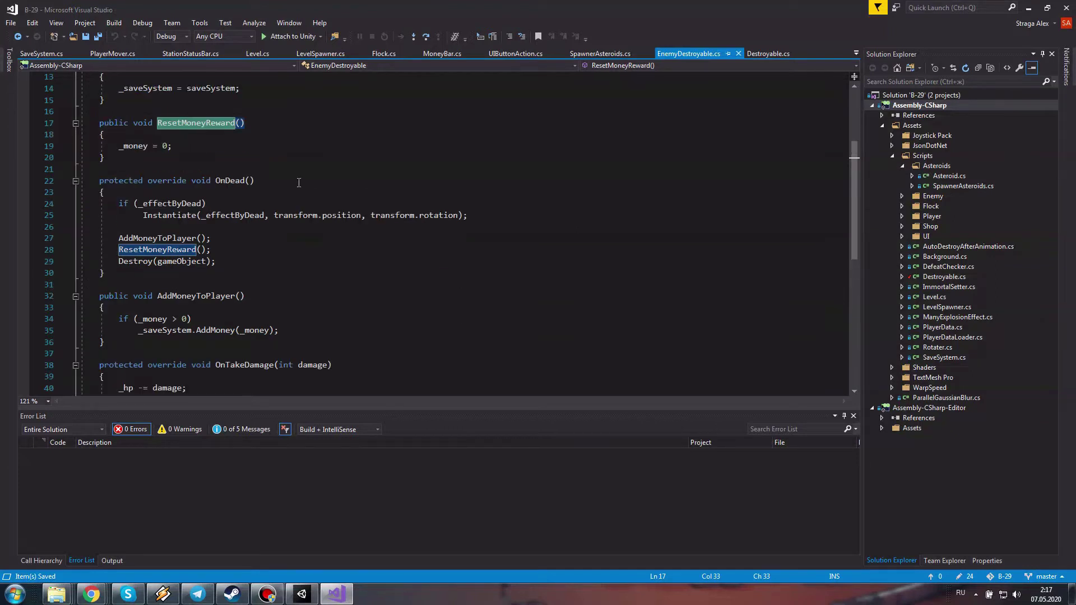
{"action": "left_click_drag", "start_coordinate": [83, 180], "coordinate": [141, 267]}
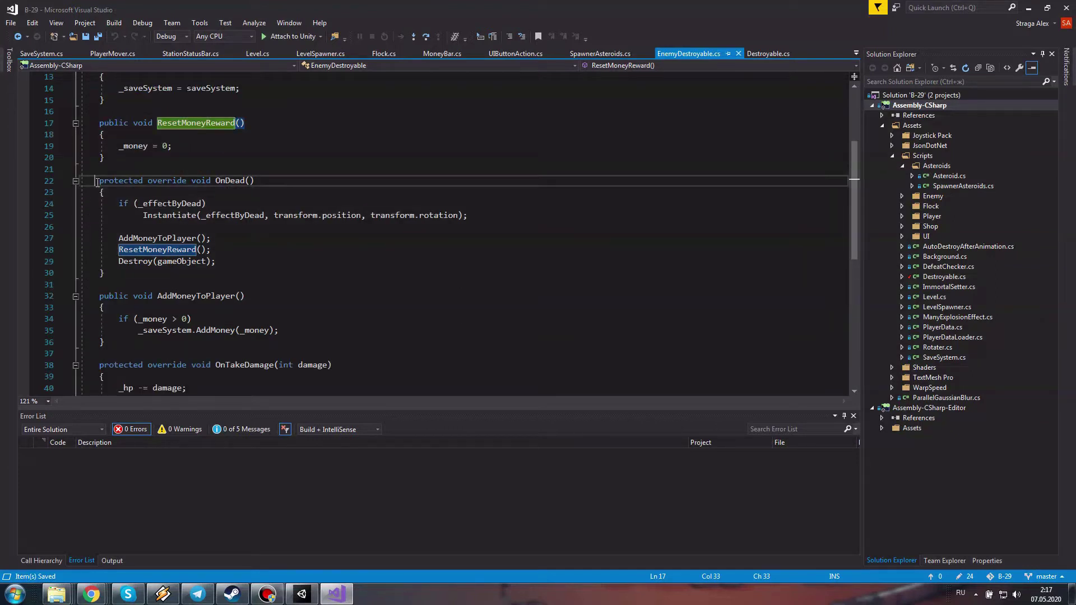
{"action": "left_click", "coordinate": [772, 52]}
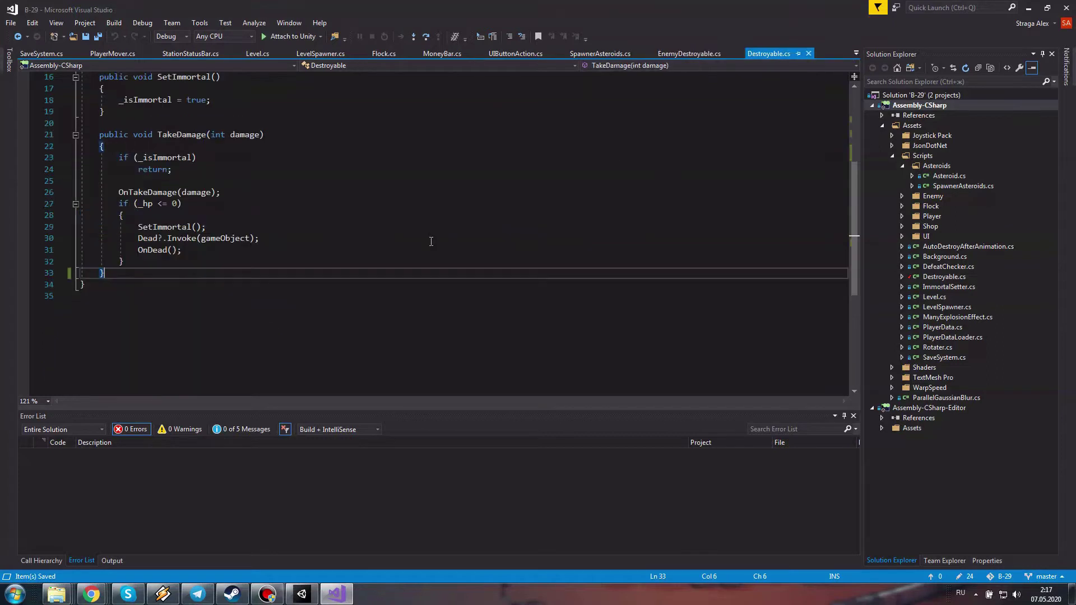
{"action": "left_click_drag", "start_coordinate": [217, 258], "coordinate": [137, 250]}
{"action": "scroll", "coordinate": [314, 150], "scroll_direction": "up", "scroll_amount": 3}
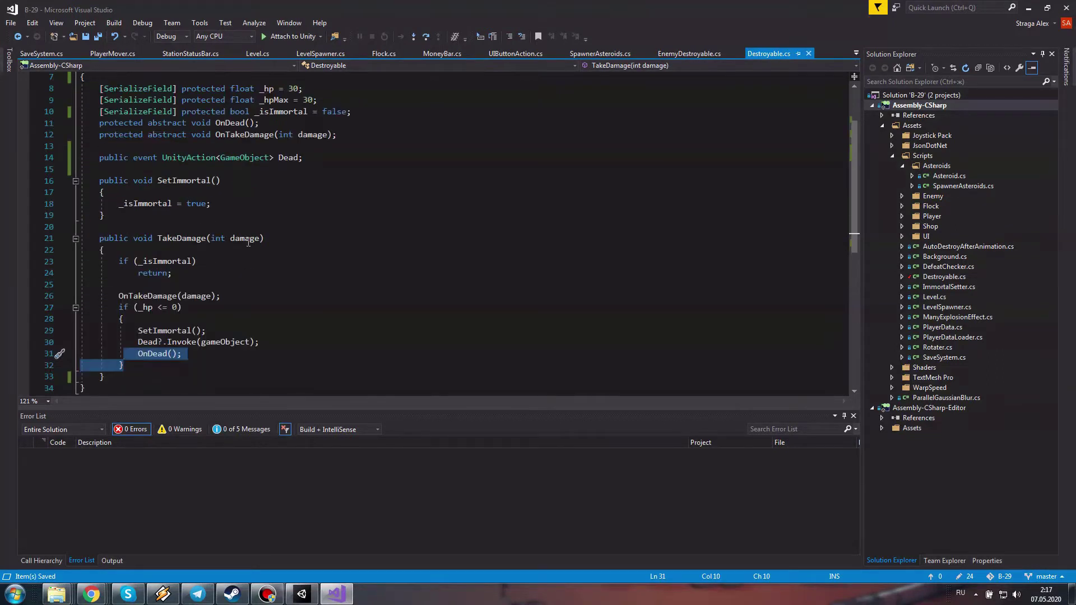
{"action": "left_click_drag", "start_coordinate": [258, 123], "coordinate": [99, 122]}
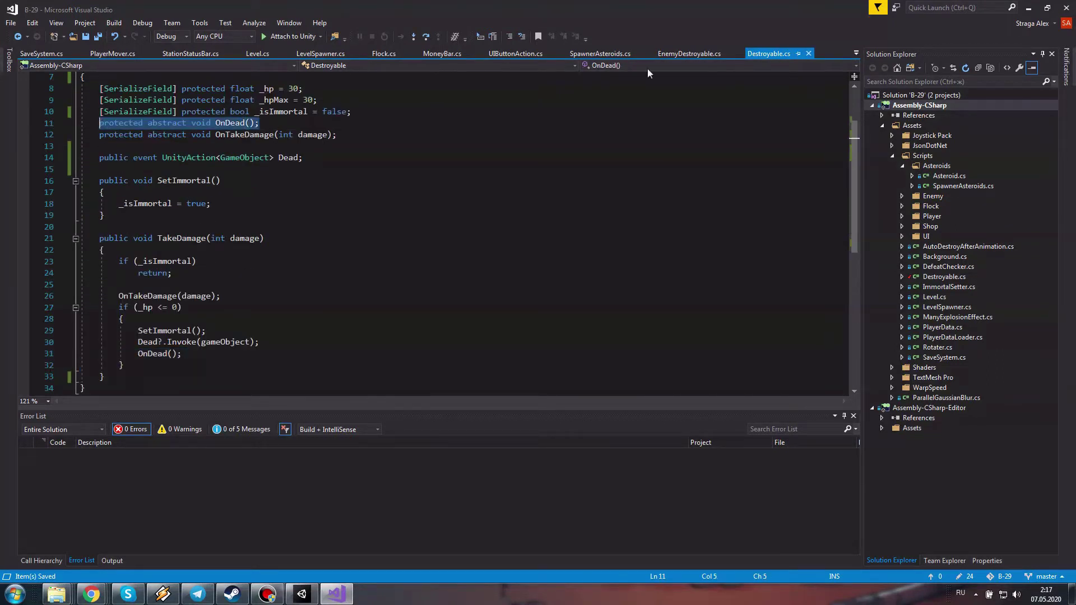
{"action": "left_click", "coordinate": [678, 54]}
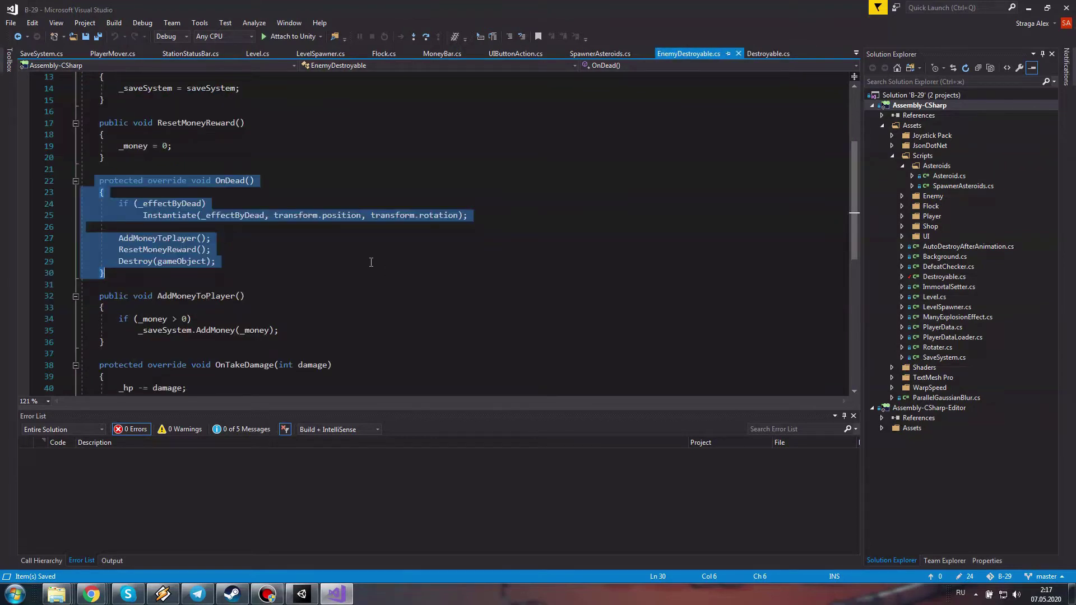
{"action": "scroll", "coordinate": [325, 224], "scroll_direction": "up", "scroll_amount": 3}
{"action": "scroll", "coordinate": [301, 150], "scroll_direction": "up", "scroll_amount": 1}
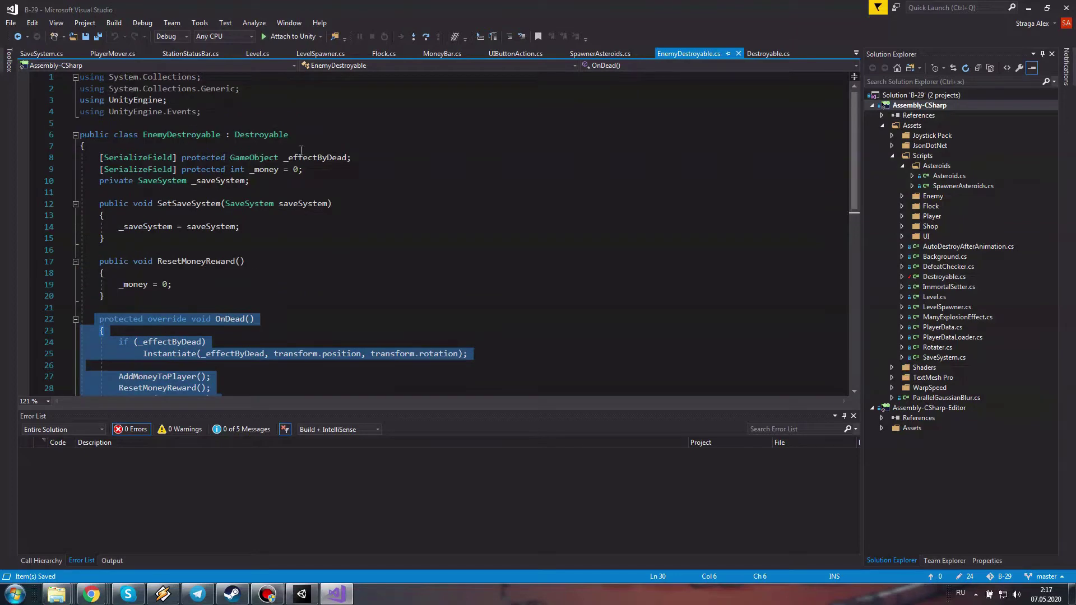
{"action": "scroll", "coordinate": [288, 273], "scroll_direction": "down", "scroll_amount": 2}
{"action": "left_click", "coordinate": [212, 319]}
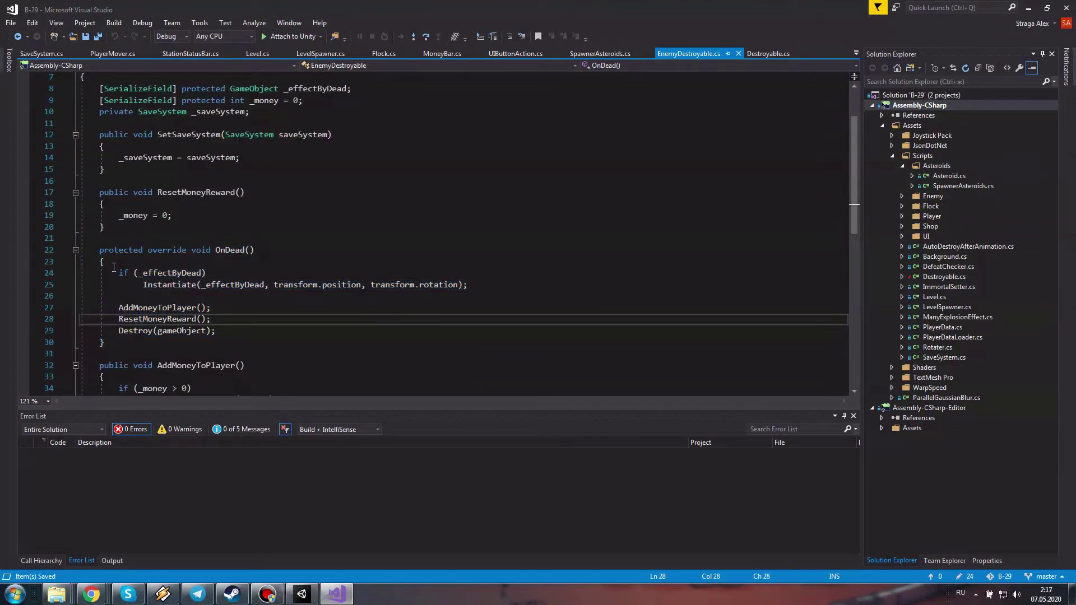
{"action": "left_click", "coordinate": [200, 273]}
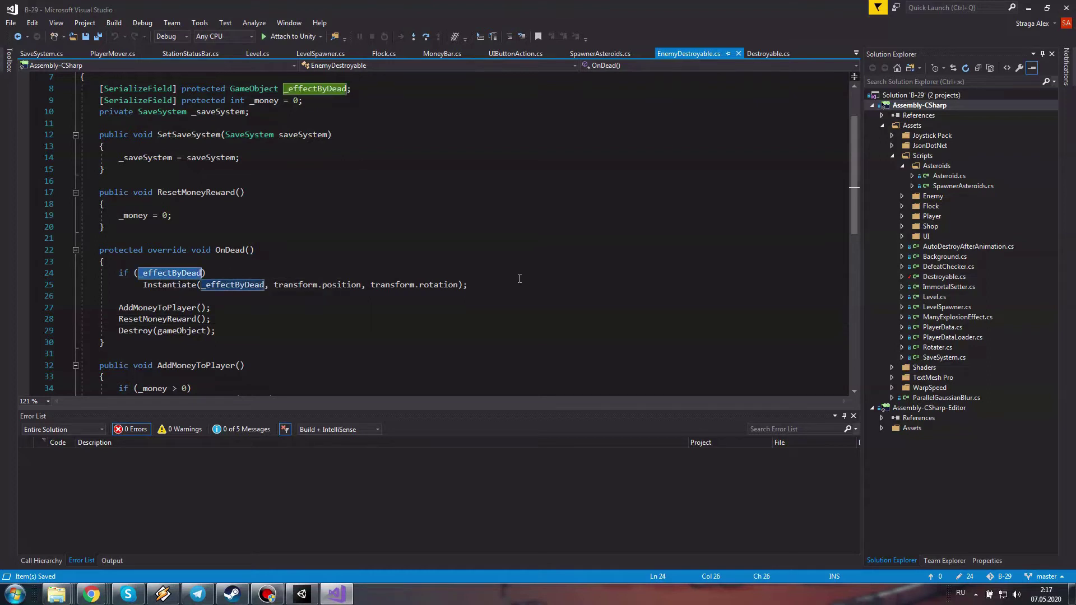
{"action": "scroll", "coordinate": [519, 279], "scroll_direction": "up", "scroll_amount": 2}
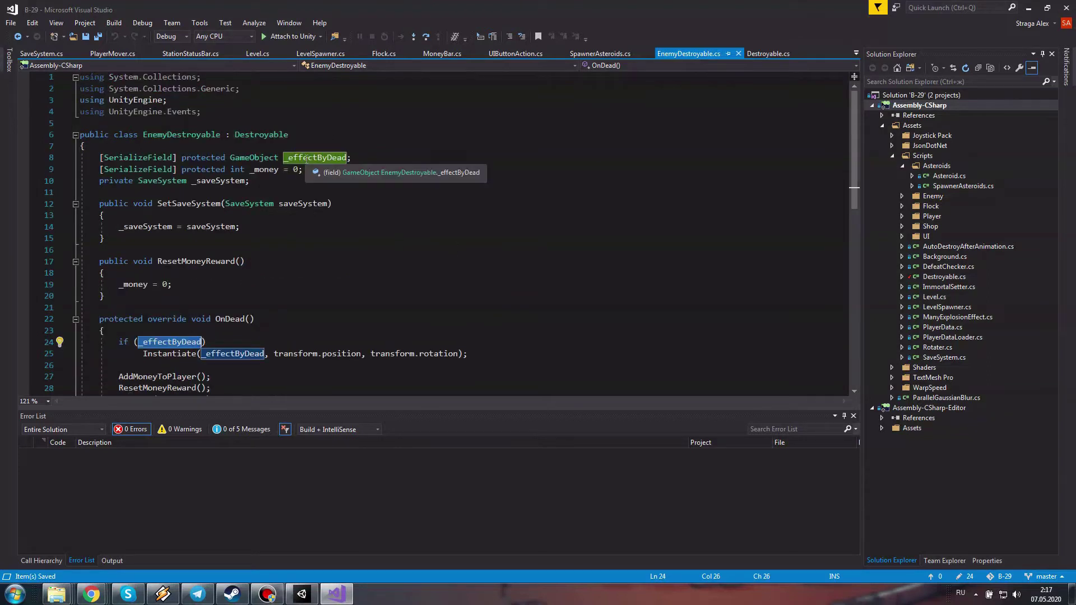
{"action": "scroll", "coordinate": [332, 225], "scroll_direction": "down", "scroll_amount": 1}
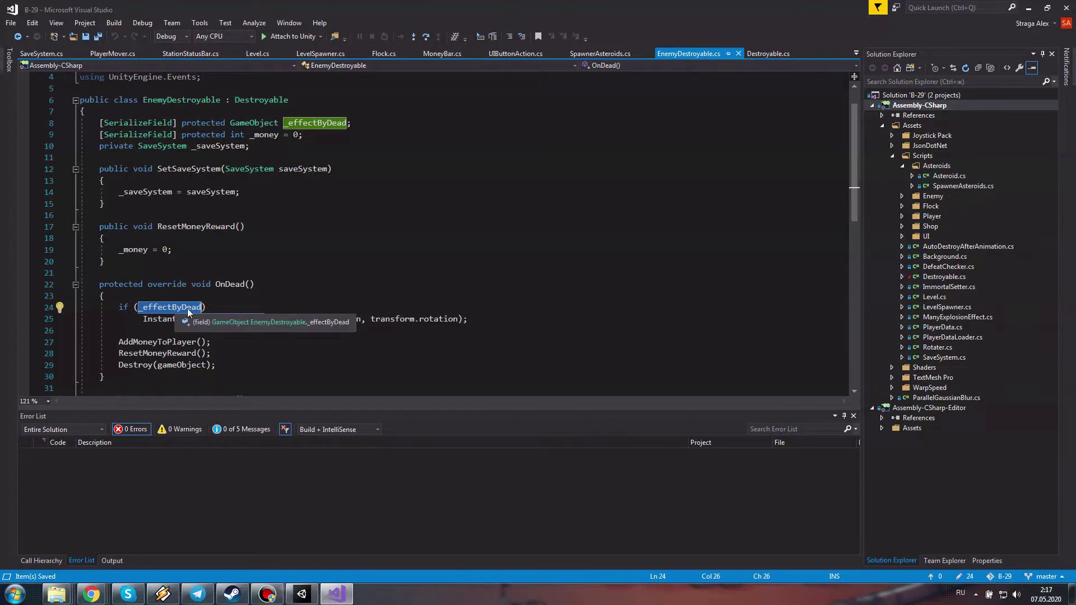
{"action": "scroll", "coordinate": [530, 314], "scroll_direction": "down", "scroll_amount": 2}
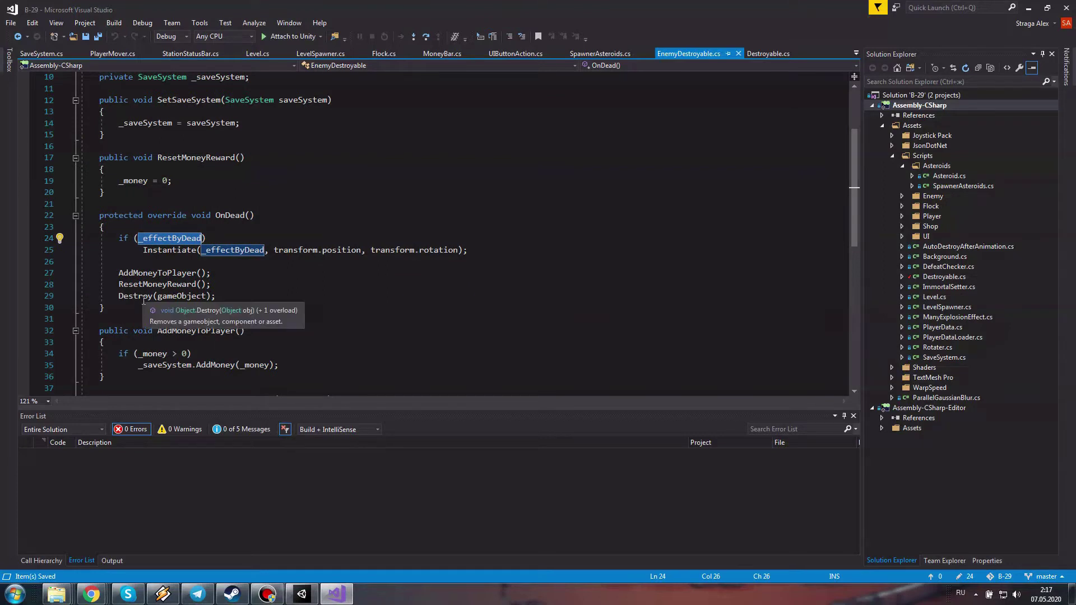
{"action": "key", "text": "Down"}
{"action": "key", "text": "Down"}
{"action": "key", "text": "Down"}
{"action": "key", "text": "Down"}
{"action": "key", "text": "Down"}
{"action": "key", "text": "End"}
{"action": "left_click_drag", "start_coordinate": [235, 281], "coordinate": [19, 278]}
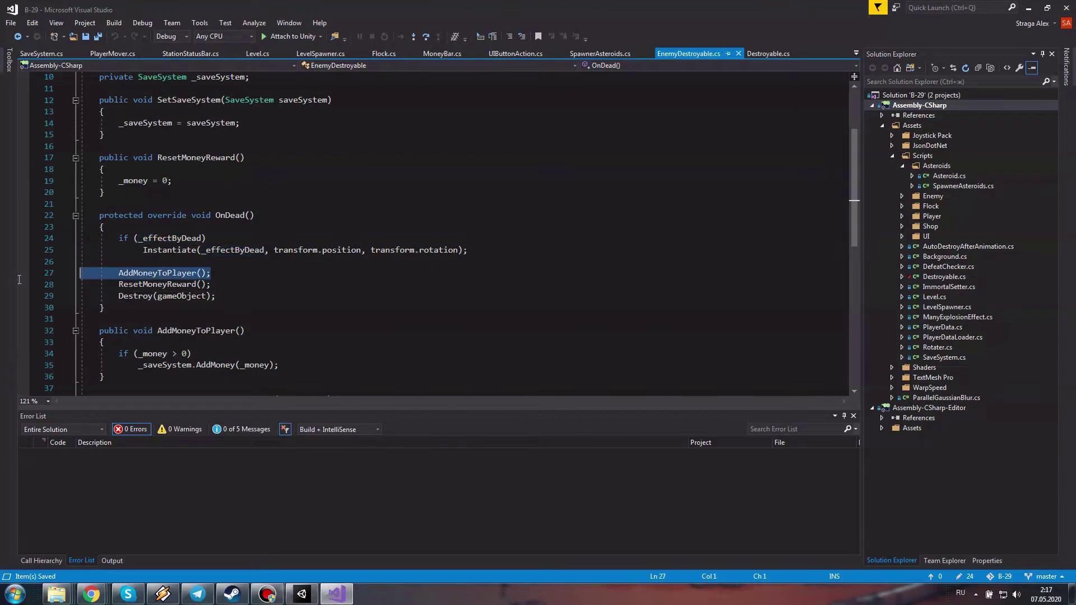
{"action": "scroll", "coordinate": [307, 302], "scroll_direction": "down", "scroll_amount": 2}
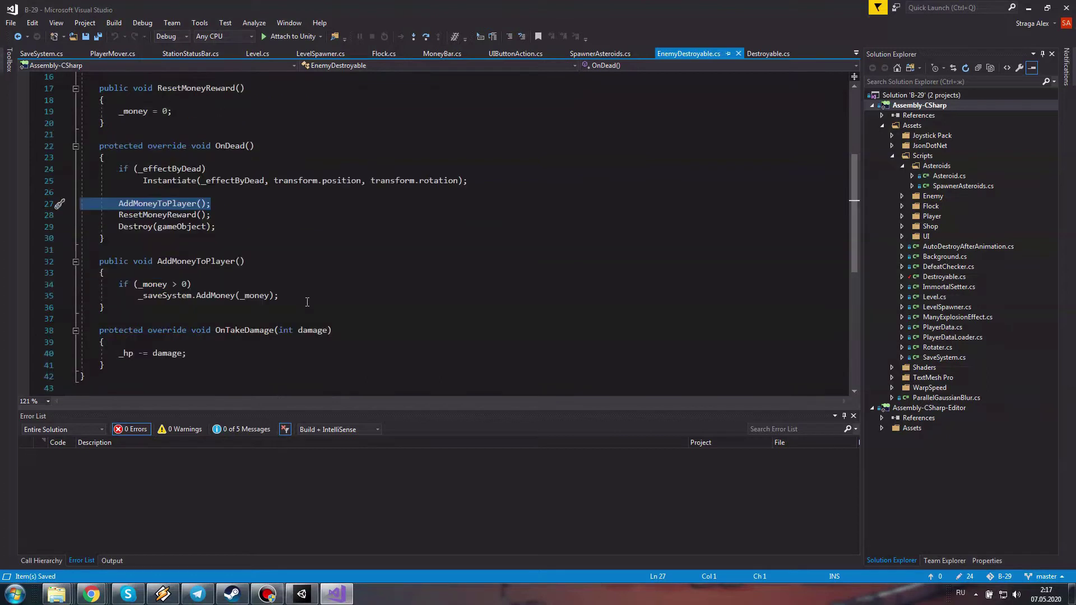
{"action": "scroll", "coordinate": [307, 302], "scroll_direction": "up", "scroll_amount": 2}
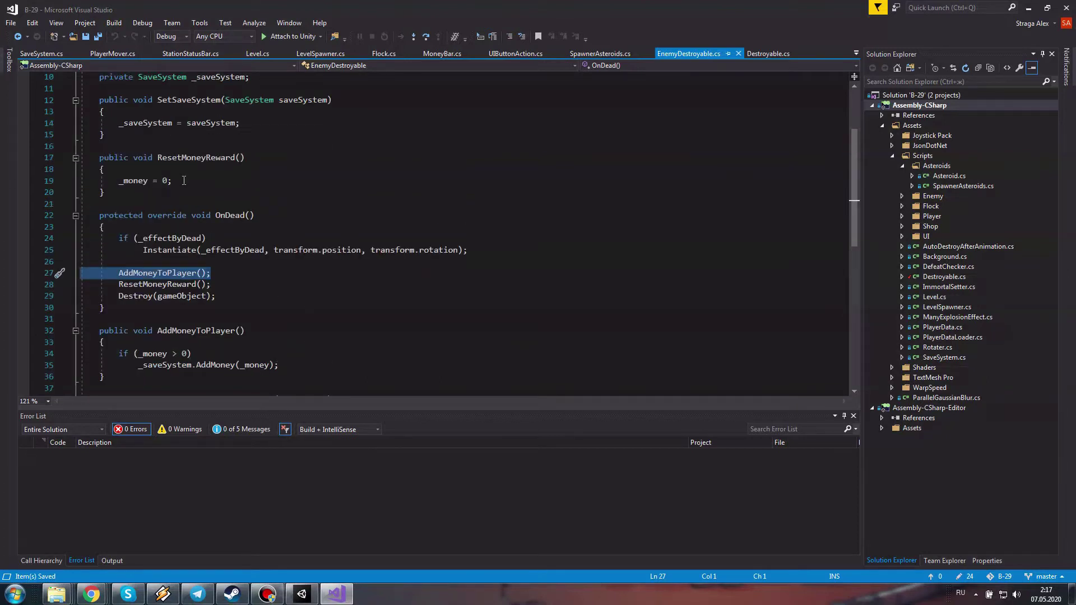
{"action": "double_click", "coordinate": [195, 159]}
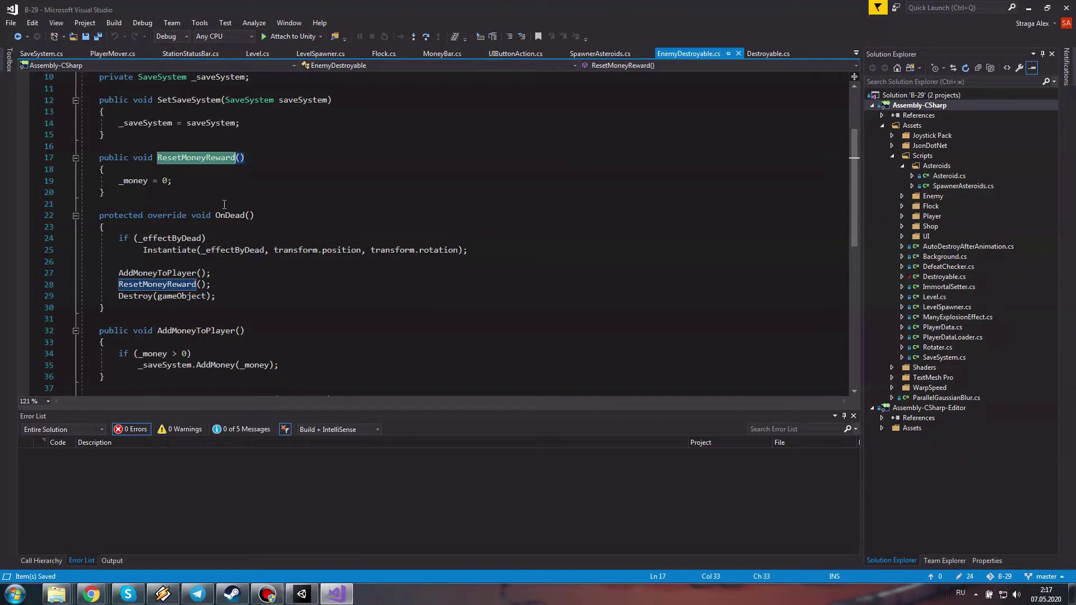
{"action": "left_click_drag", "start_coordinate": [115, 273], "coordinate": [255, 279]}
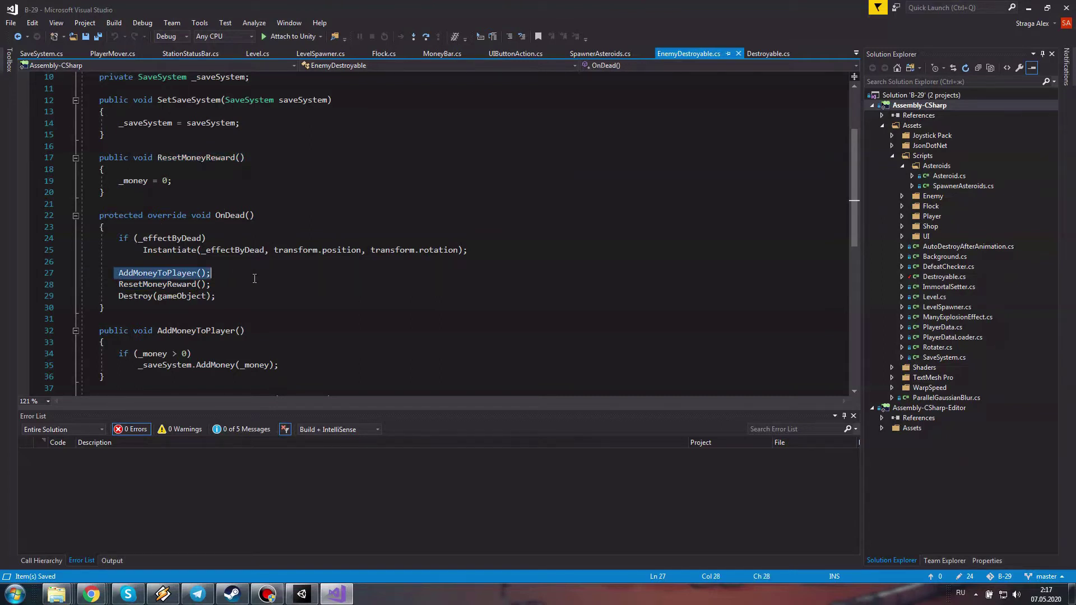
{"action": "key", "text": "Down"}
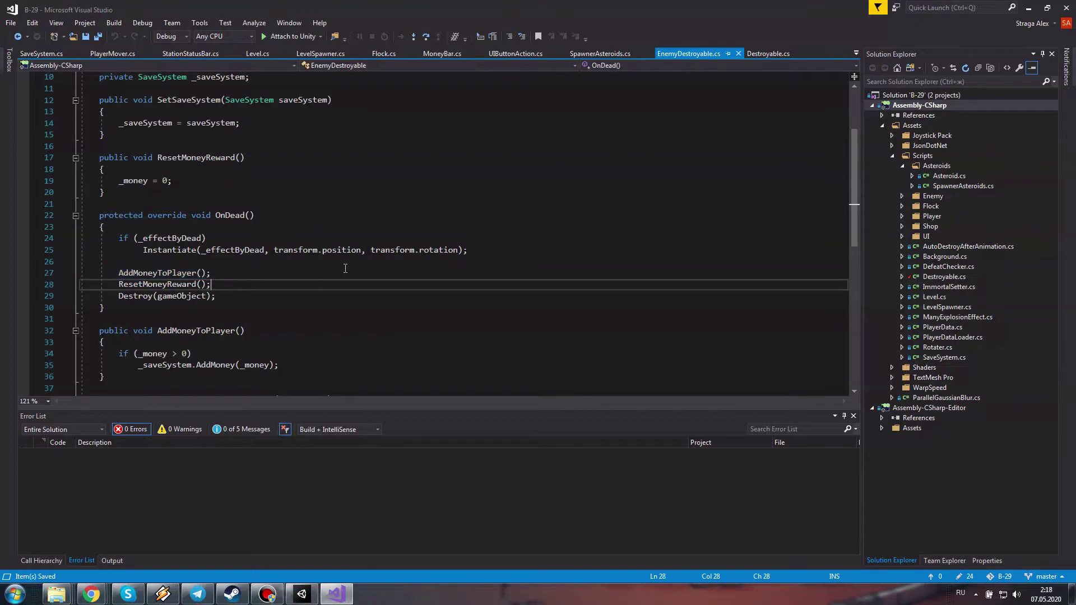
{"action": "scroll", "coordinate": [241, 292], "scroll_direction": "down", "scroll_amount": 1}
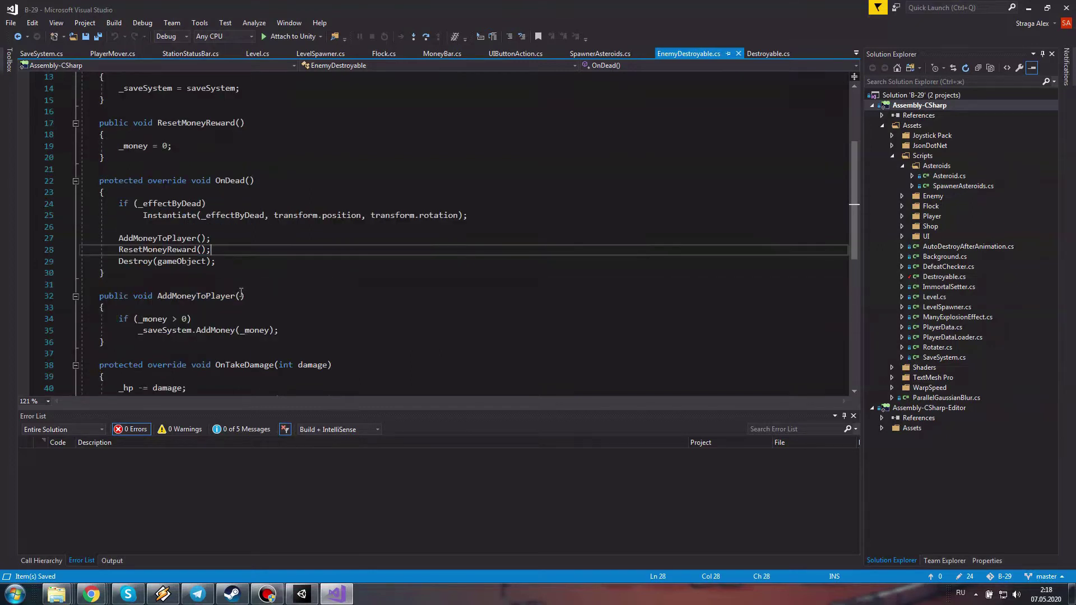
{"action": "key", "text": "shift+Home"}
{"action": "key", "text": "shift+Home"}
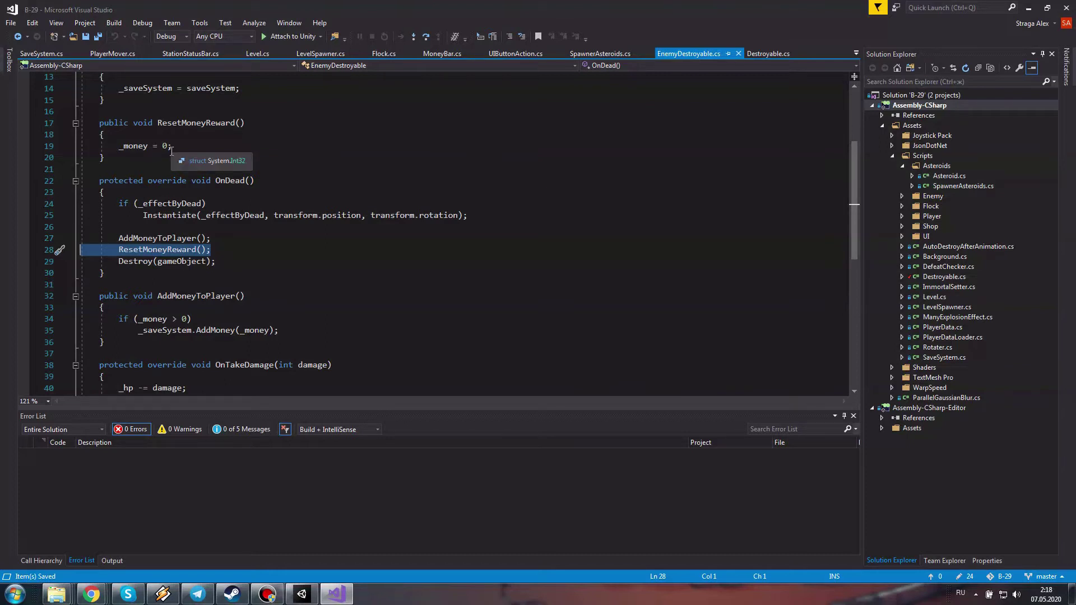
{"action": "left_click_drag", "start_coordinate": [244, 264], "coordinate": [81, 261]}
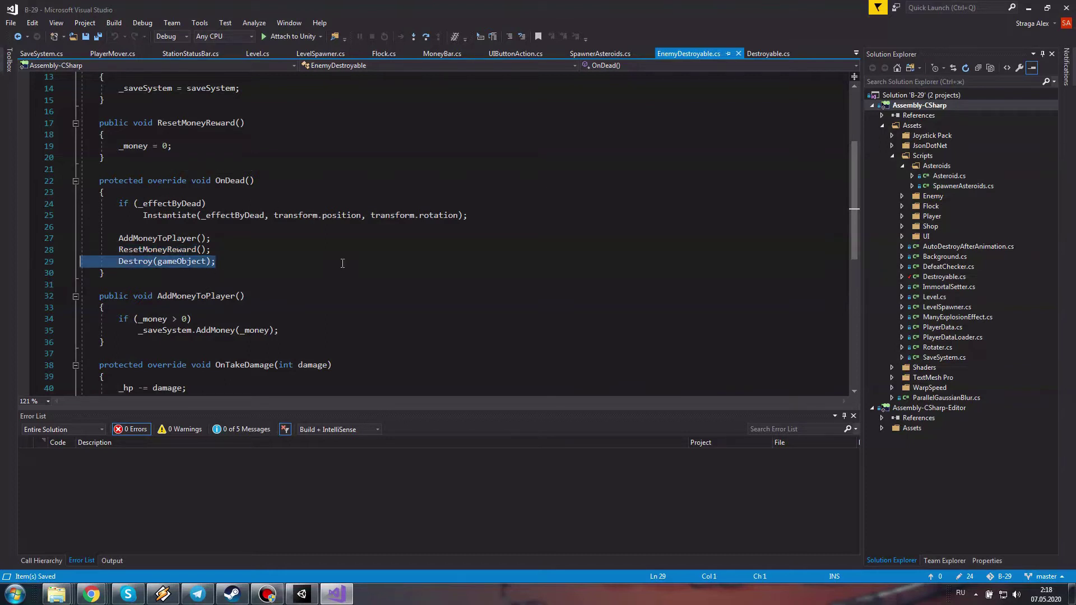
{"action": "scroll", "coordinate": [343, 264], "scroll_direction": "down", "scroll_amount": 3}
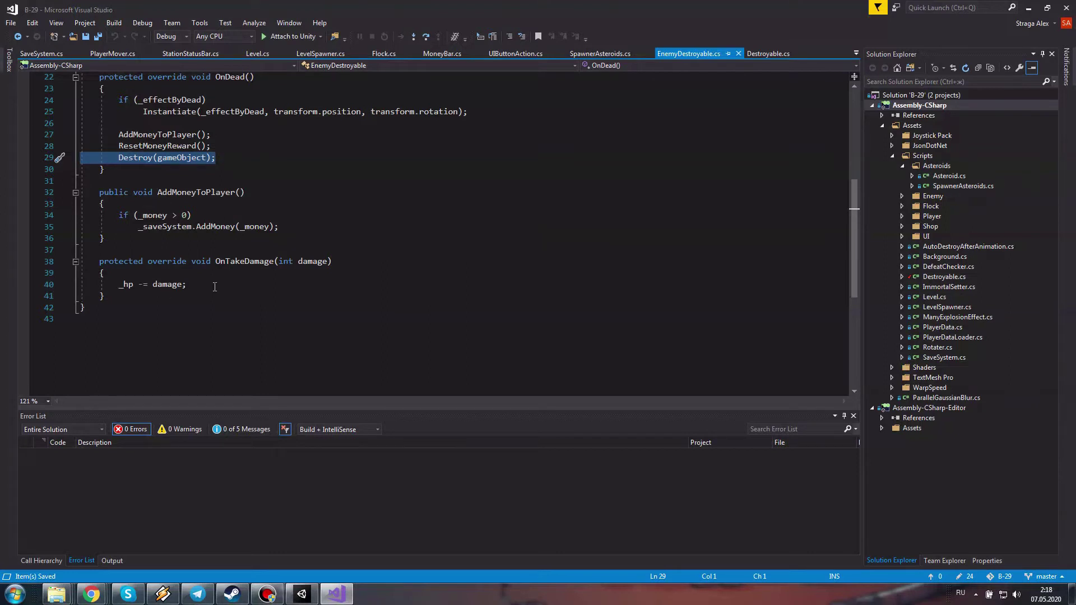
{"action": "left_click_drag", "start_coordinate": [214, 285], "coordinate": [116, 285]}
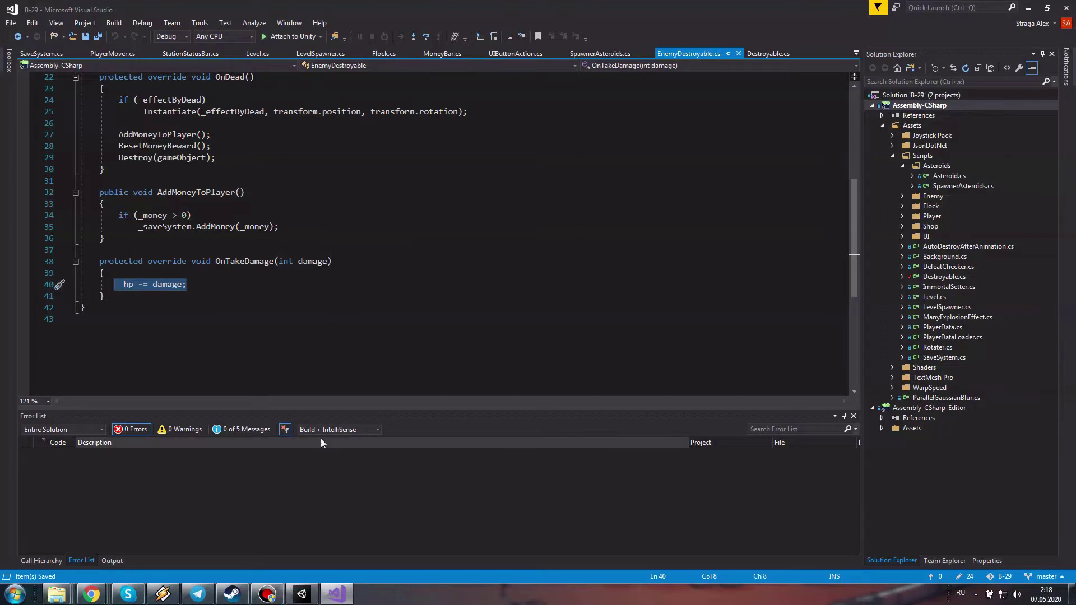
Back in Unity, preview the Shooter and Suicider scripts in Scripts > Enemy
{"action": "left_click", "coordinate": [295, 599]}
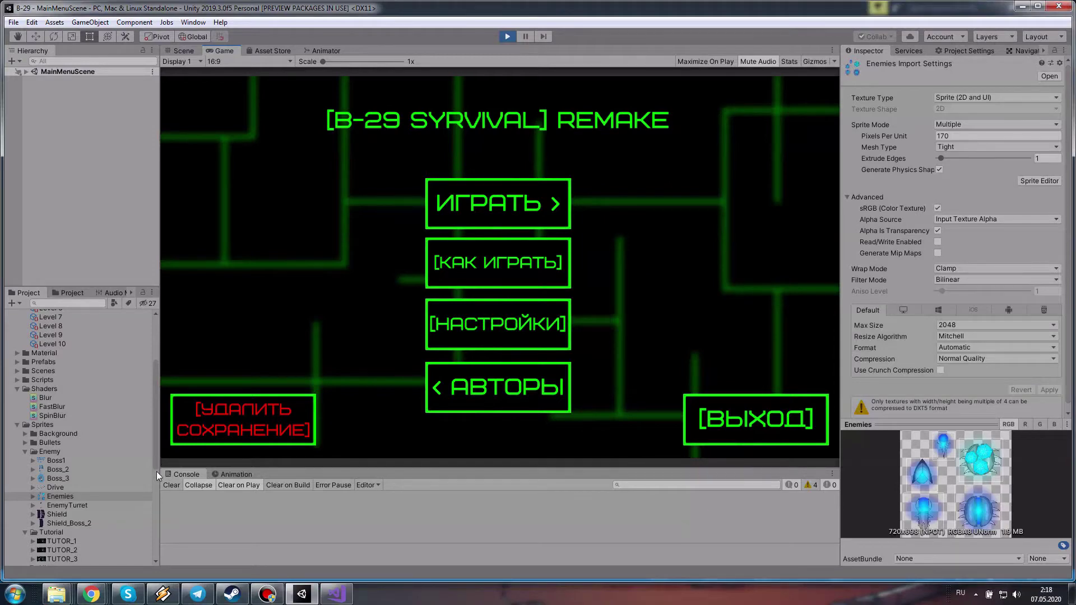
{"action": "scroll", "coordinate": [130, 419], "scroll_direction": "down", "scroll_amount": 5}
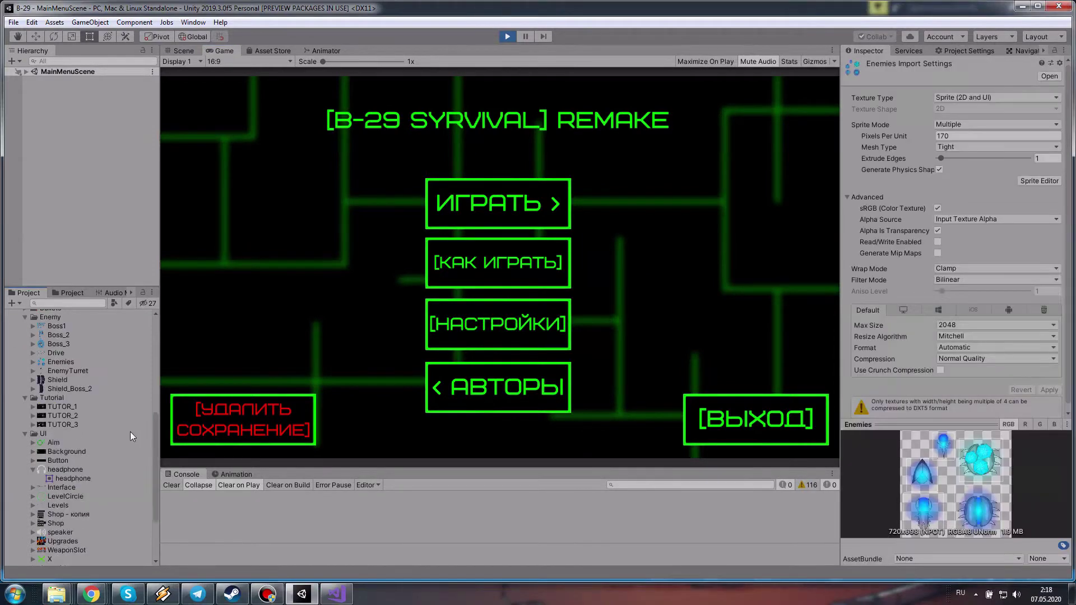
{"action": "scroll", "coordinate": [130, 432], "scroll_direction": "down", "scroll_amount": 3}
{"action": "scroll", "coordinate": [86, 452], "scroll_direction": "up", "scroll_amount": 10}
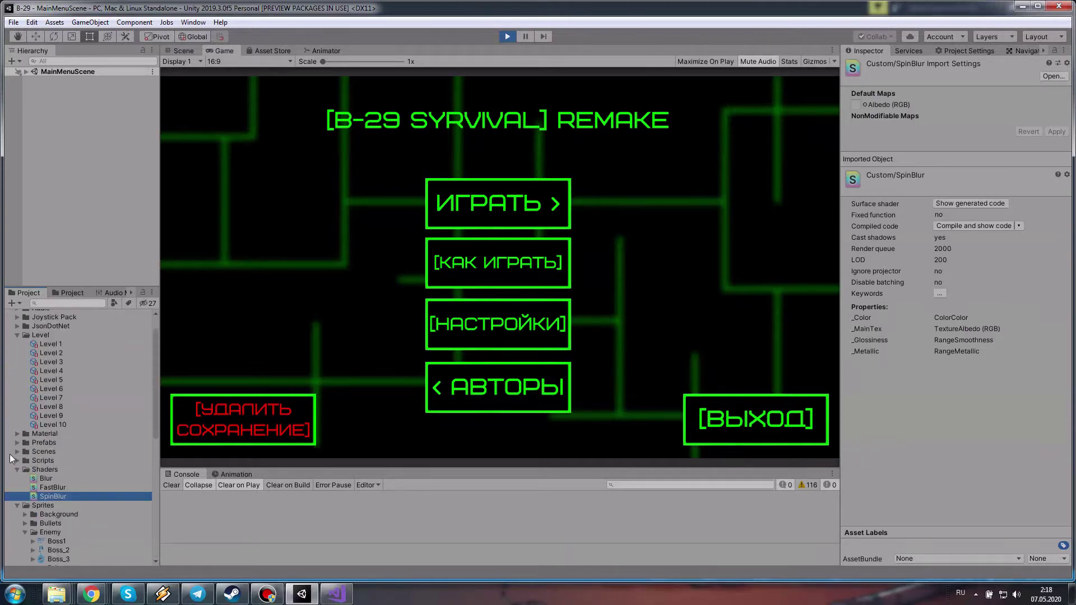
{"action": "left_click", "coordinate": [18, 460]}
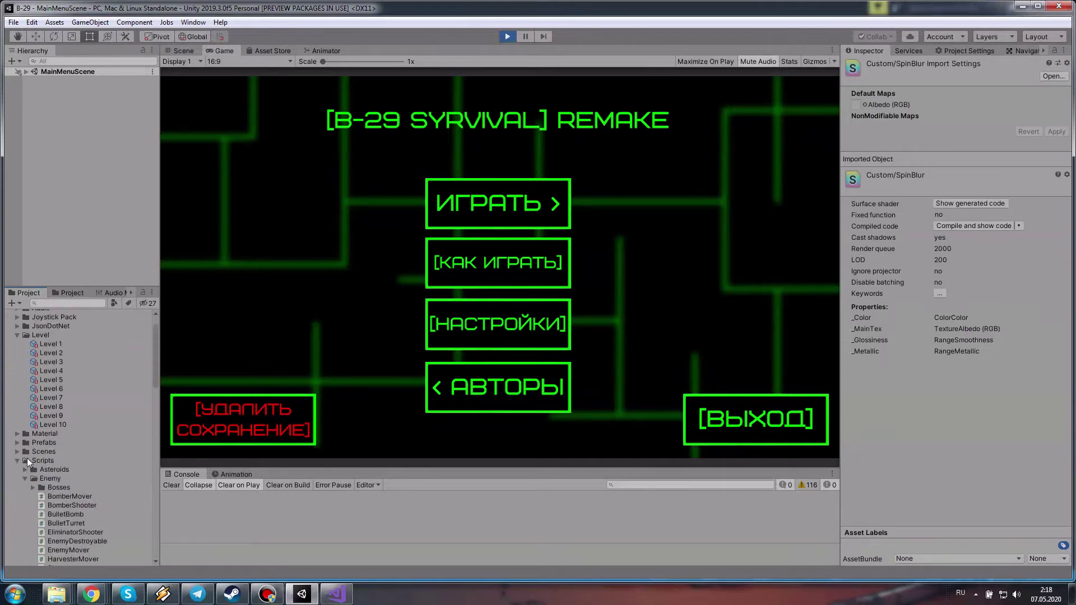
{"action": "scroll", "coordinate": [109, 446], "scroll_direction": "down", "scroll_amount": 3}
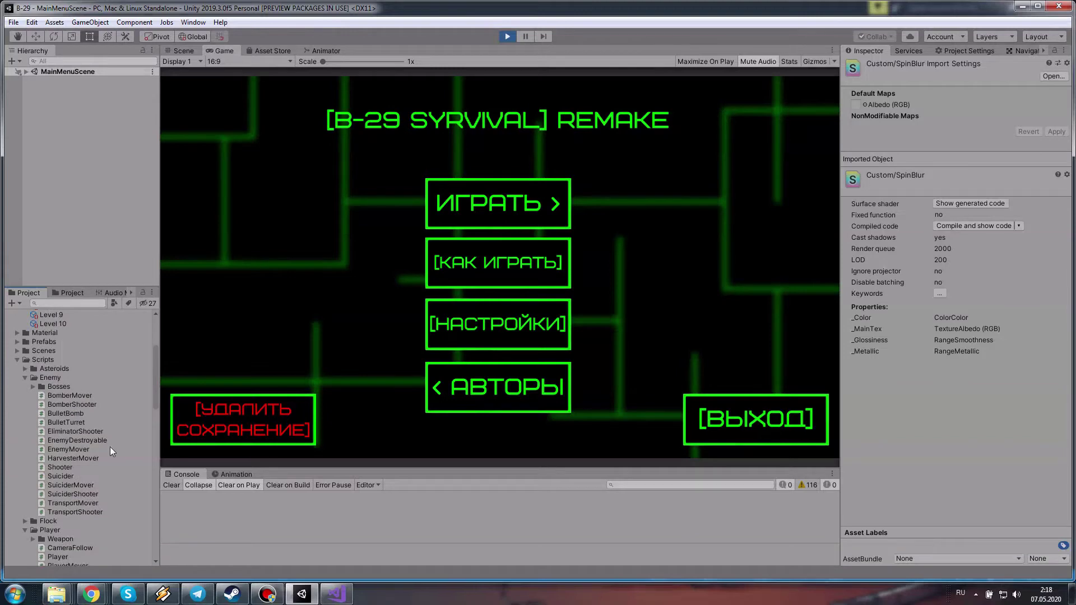
{"action": "left_click", "coordinate": [58, 468]}
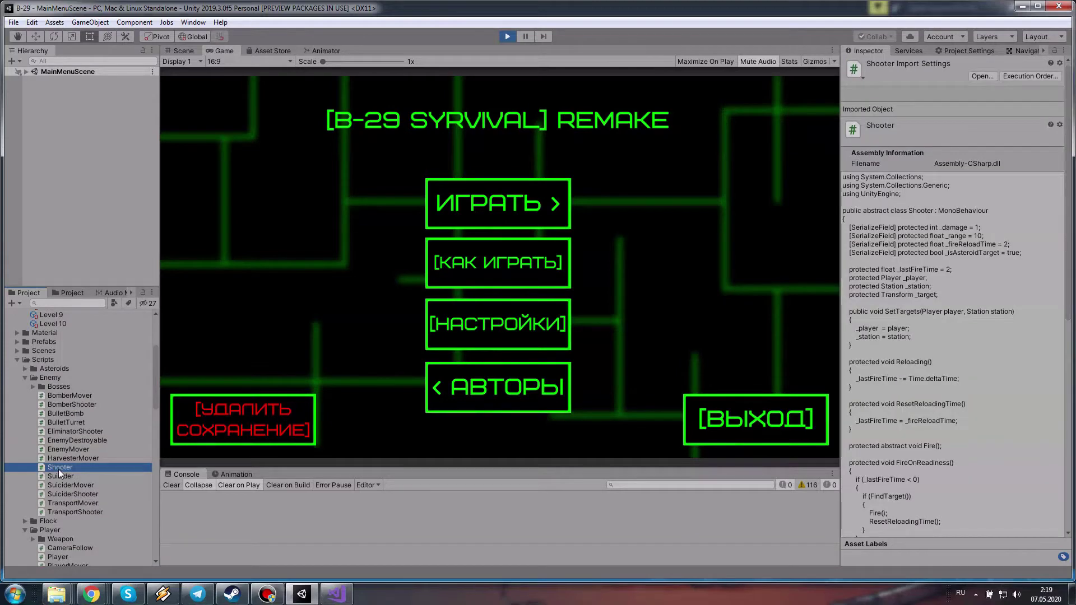
{"action": "left_click", "coordinate": [88, 478]}
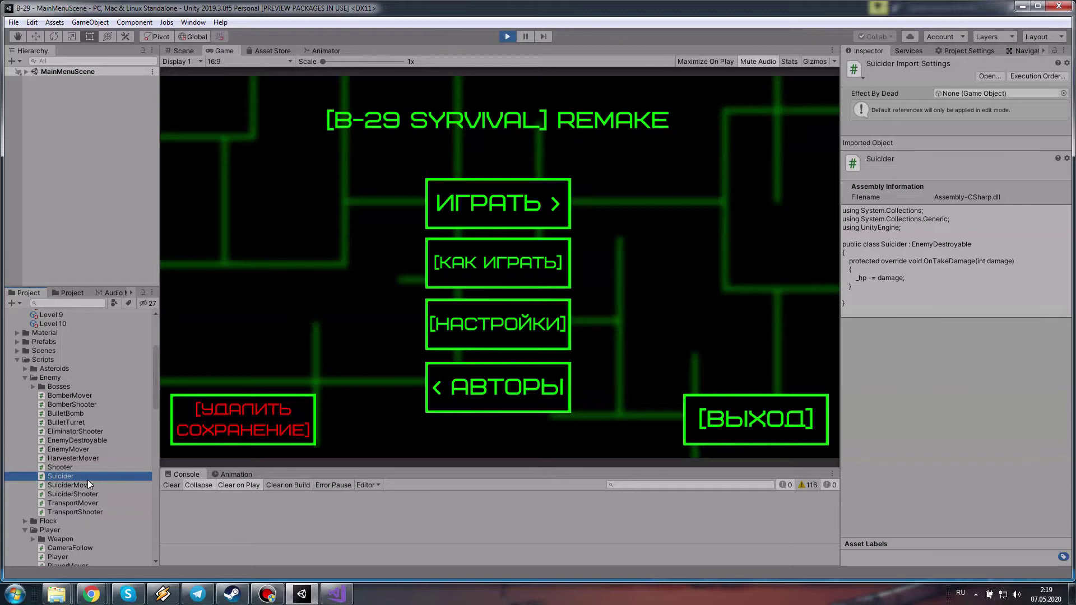
Select the Suicider prefab in Prefabs > Enemies to show Hp 9 and Money 20
{"action": "scroll", "coordinate": [109, 443], "scroll_direction": "up", "scroll_amount": 3}
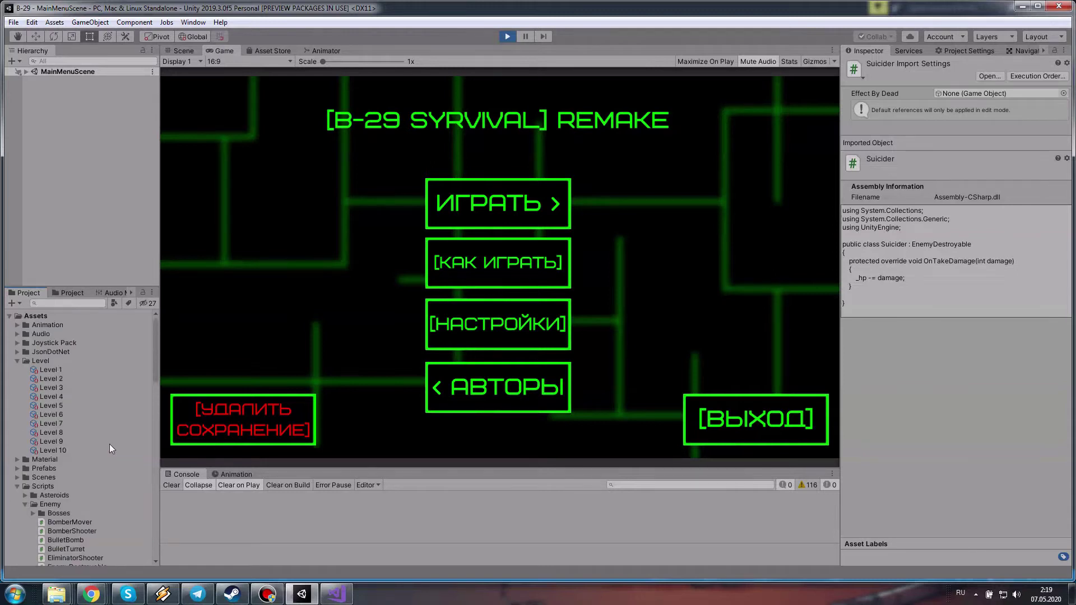
{"action": "scroll", "coordinate": [109, 444], "scroll_direction": "down", "scroll_amount": 2}
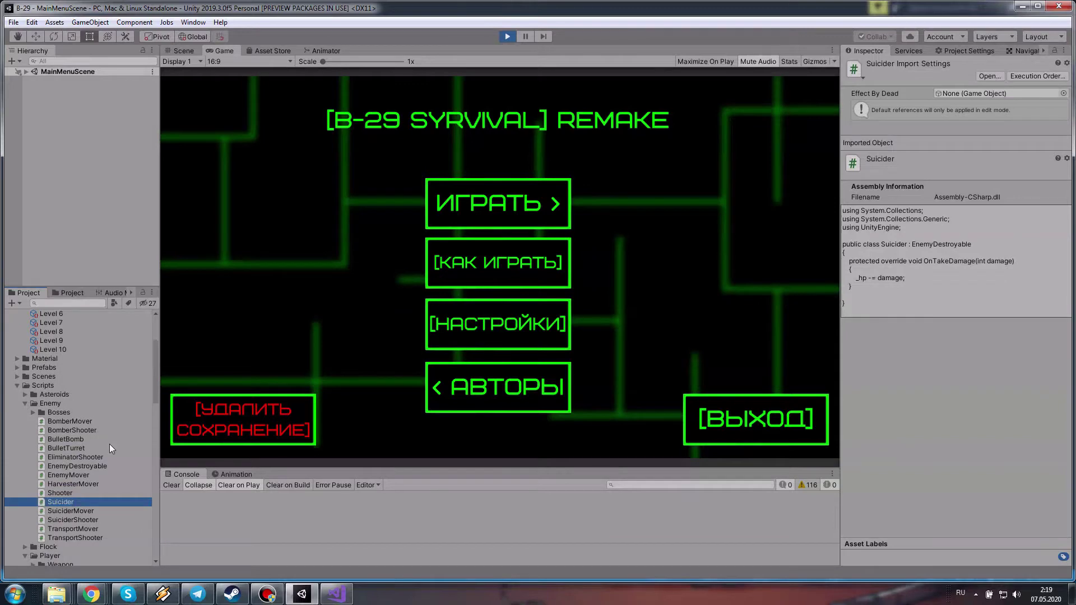
{"action": "left_click", "coordinate": [18, 368]}
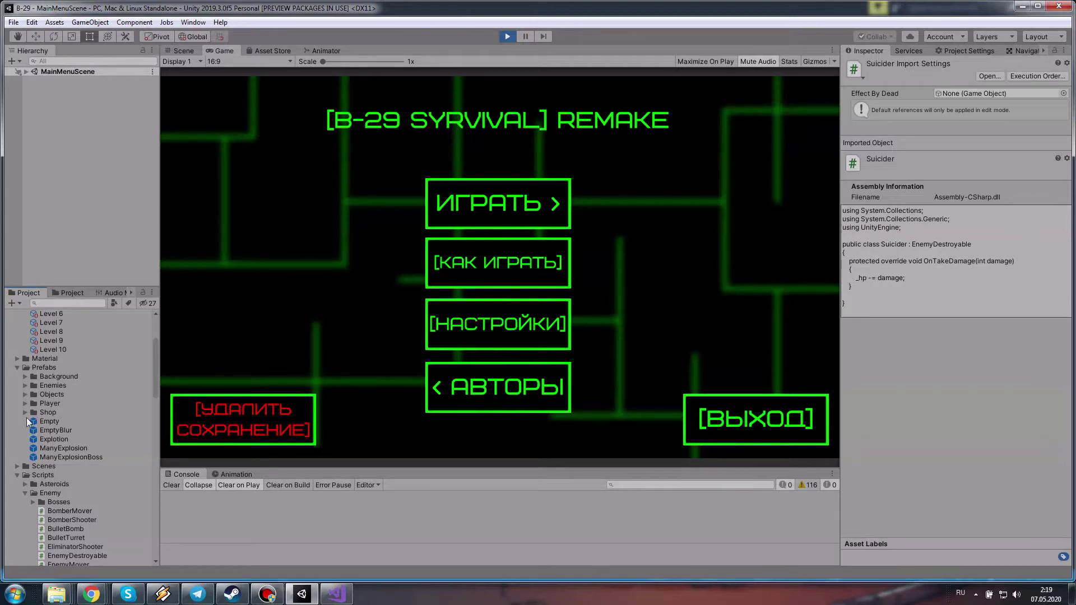
{"action": "left_click", "coordinate": [24, 386]}
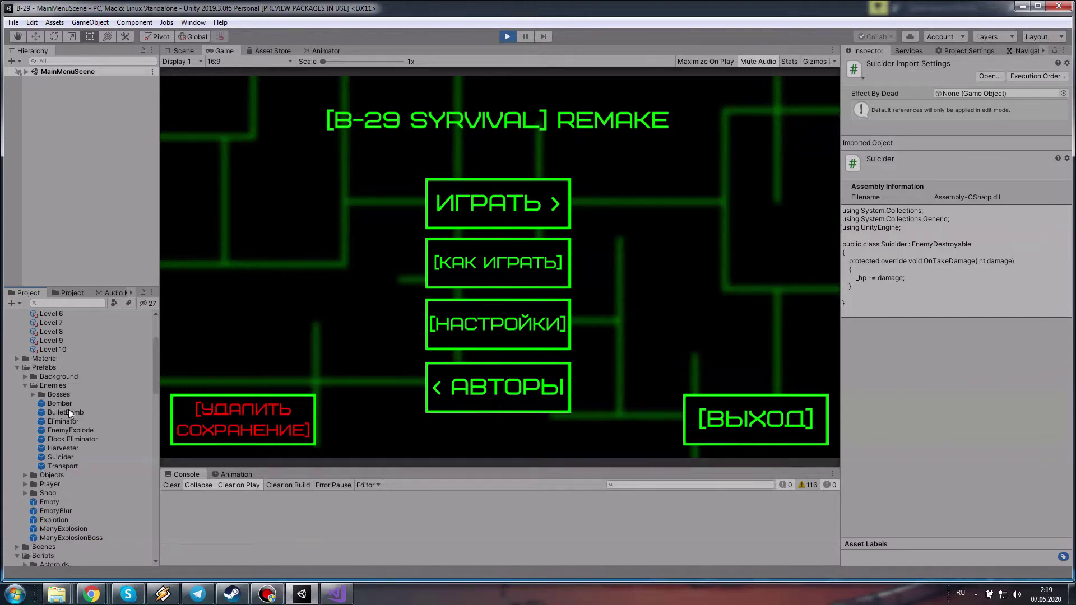
{"action": "left_click", "coordinate": [60, 457]}
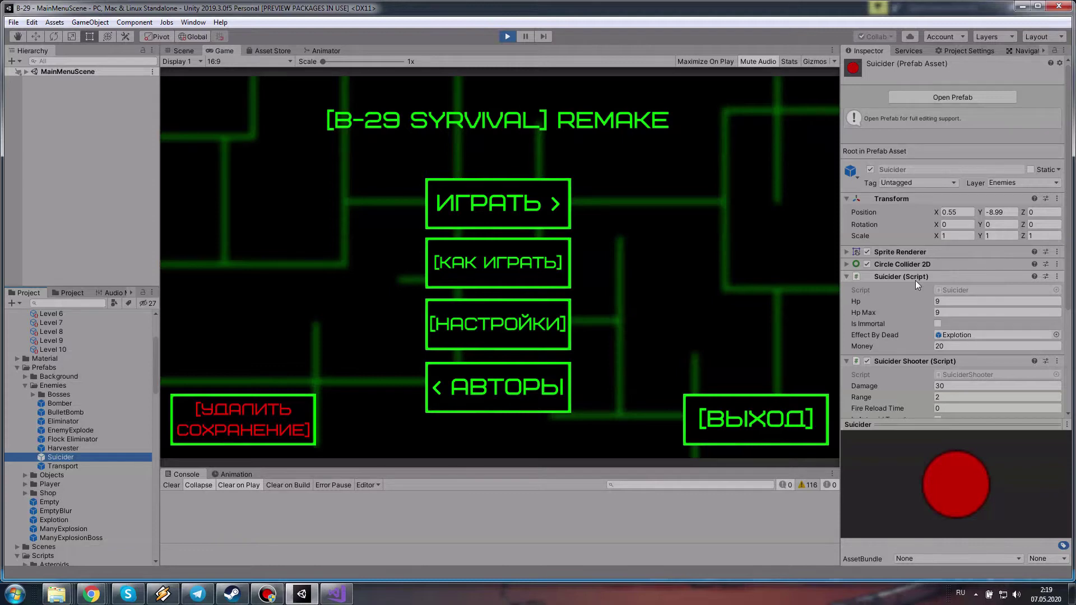
Compare the Bomber, Eliminator and Harvester prefabs, then ping the Suicider prefab's script
{"action": "scroll", "coordinate": [40, 484], "scroll_direction": "down", "scroll_amount": 6}
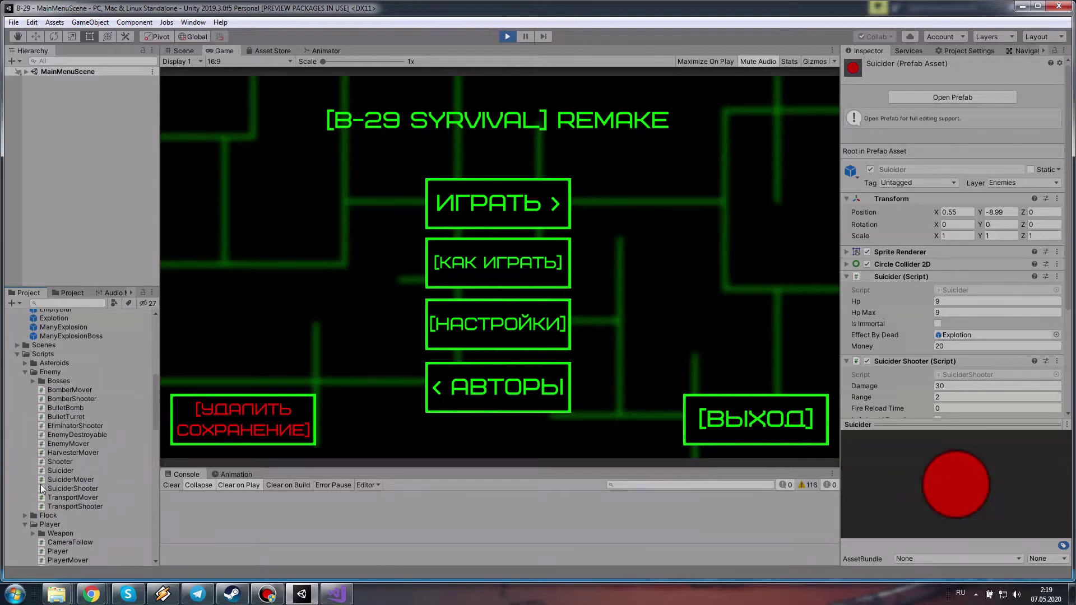
{"action": "scroll", "coordinate": [40, 484], "scroll_direction": "up", "scroll_amount": 5}
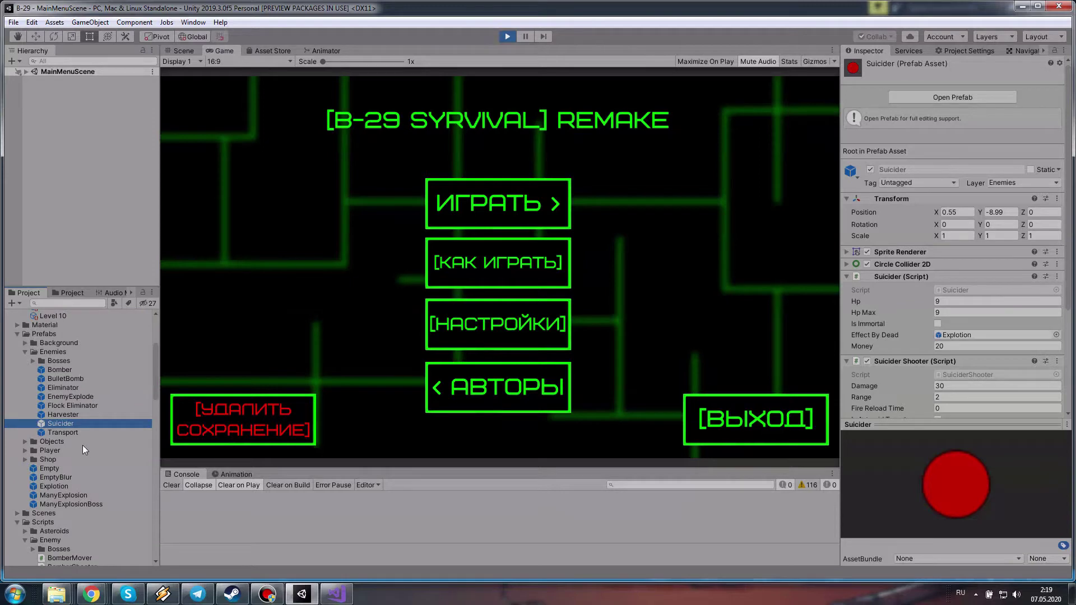
{"action": "left_click", "coordinate": [65, 373]}
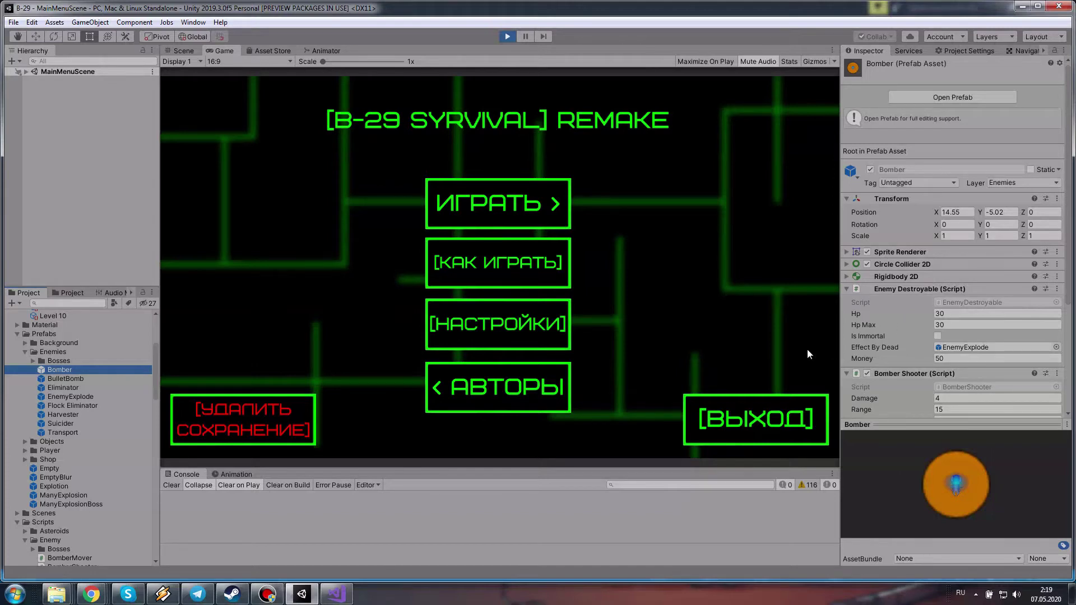
{"action": "left_click", "coordinate": [85, 387]}
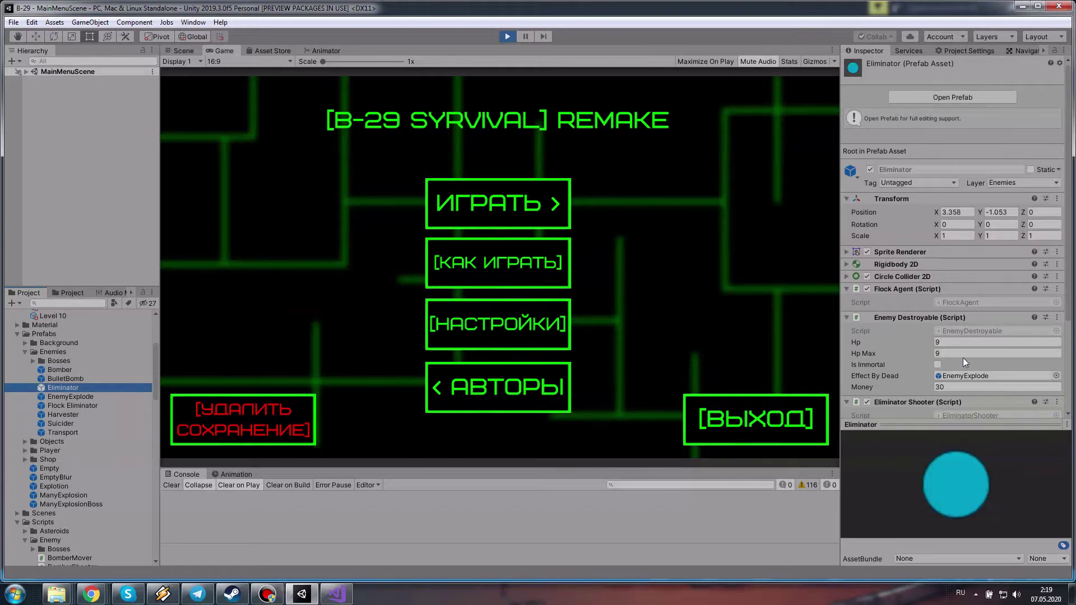
{"action": "scroll", "coordinate": [916, 358], "scroll_direction": "down", "scroll_amount": 3}
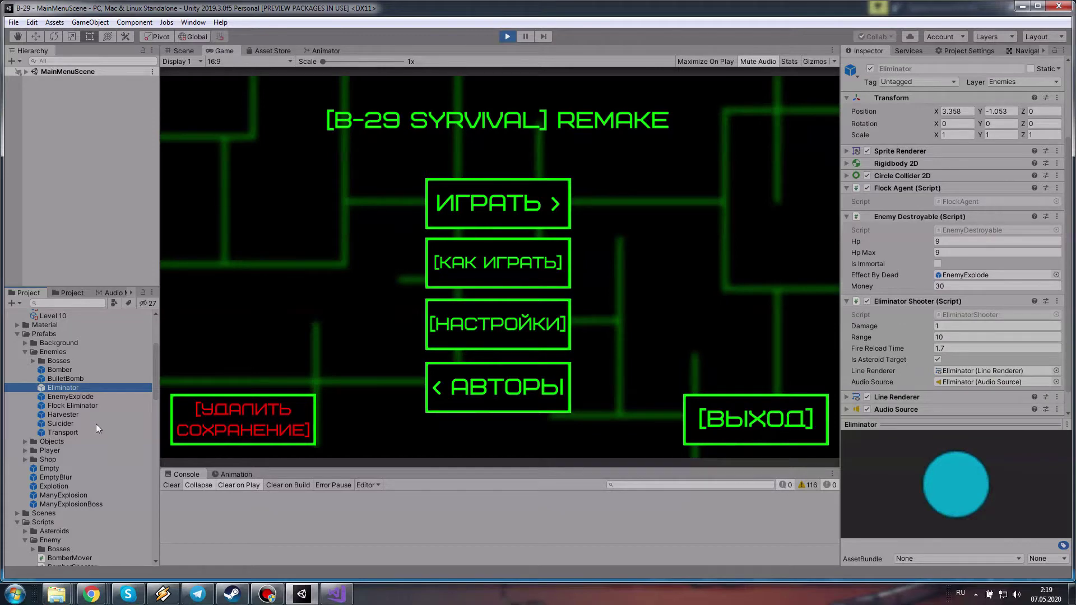
{"action": "left_click", "coordinate": [79, 416]}
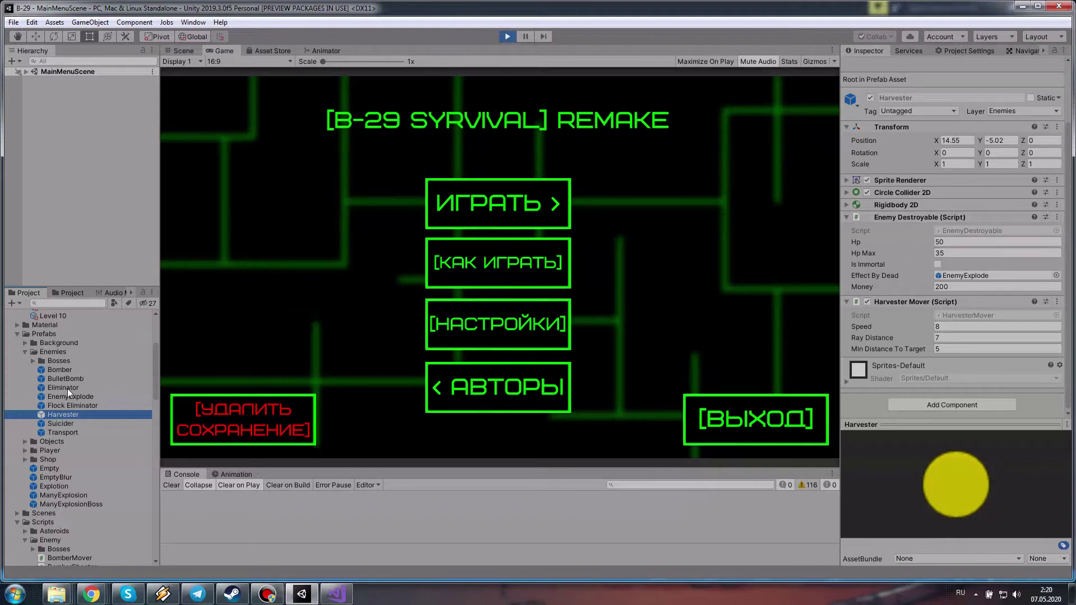
{"action": "left_click", "coordinate": [63, 425]}
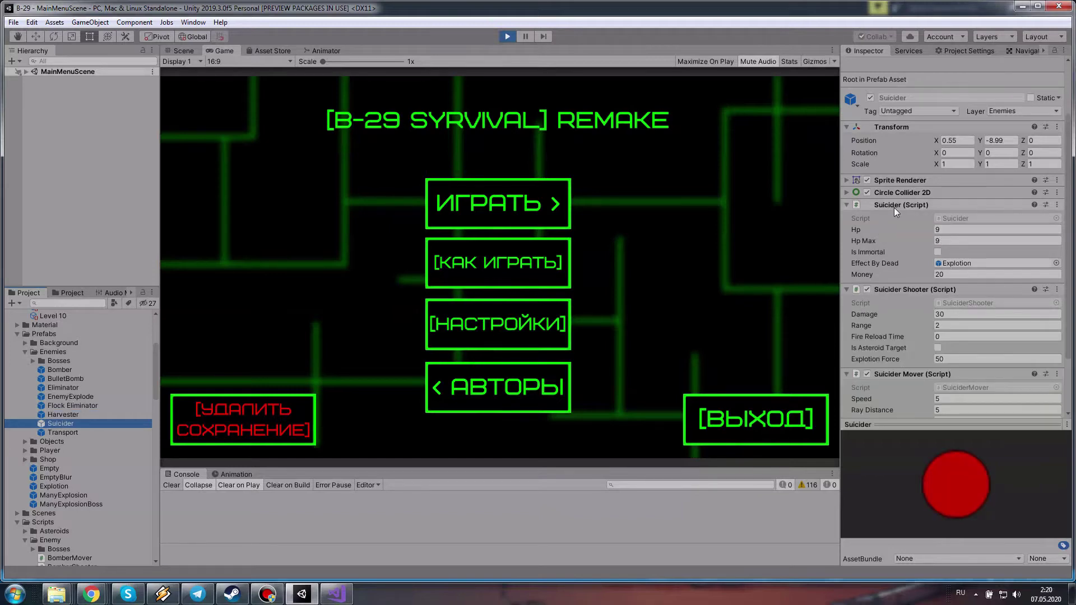
{"action": "left_click", "coordinate": [967, 219]}
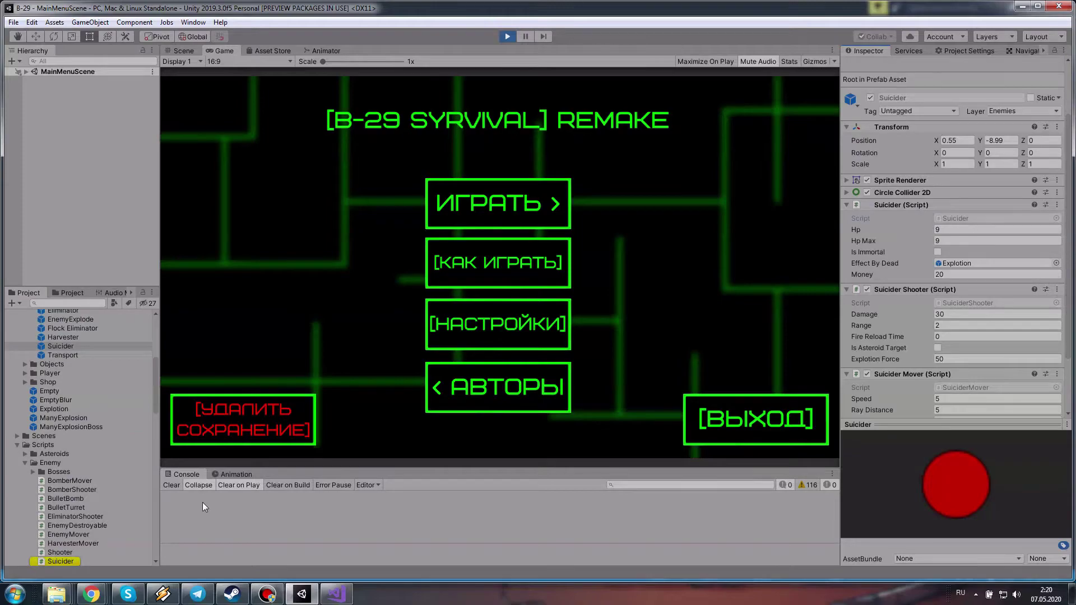
Open Suicider.cs and select its EnemyDestroyable base class name
{"action": "double_click", "coordinate": [65, 561]}
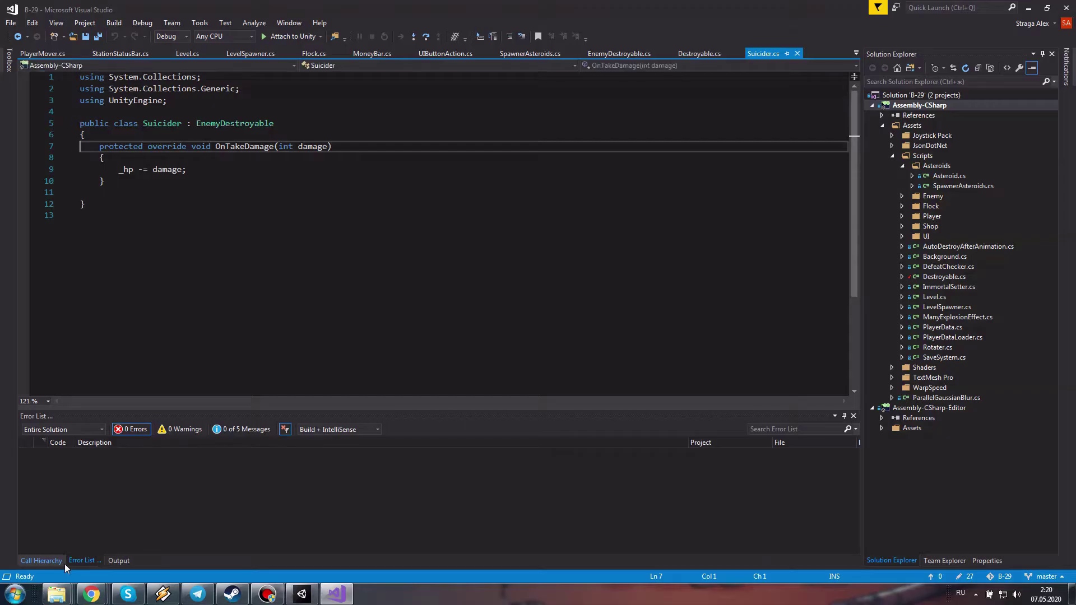
{"action": "double_click", "coordinate": [221, 122]}
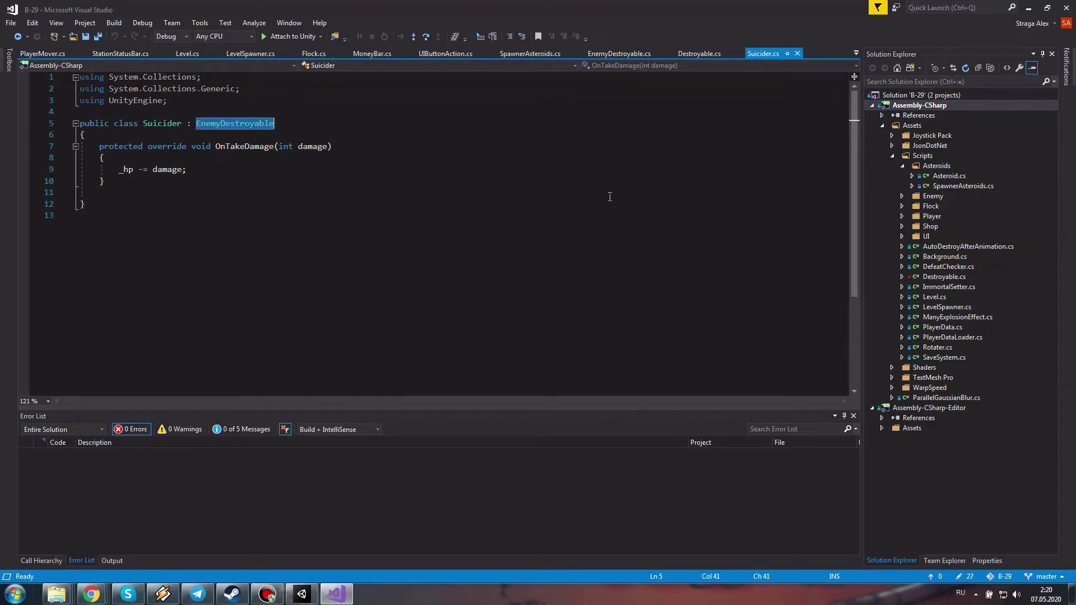
Return to Unity and show Tags and Layers in a widened Project Settings panel
{"action": "left_click", "coordinate": [291, 599]}
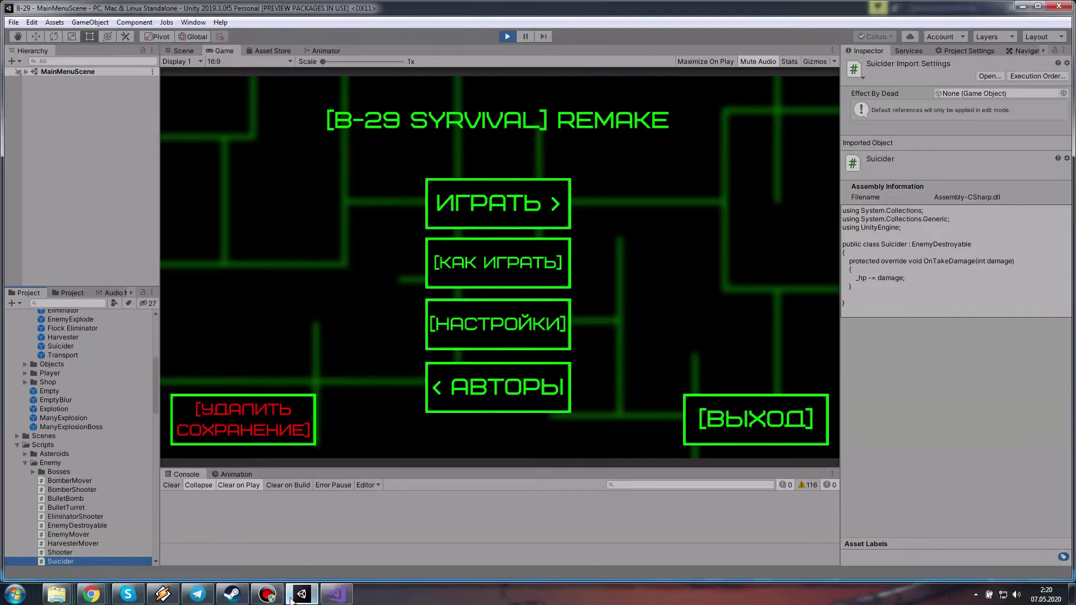
{"action": "scroll", "coordinate": [85, 467], "scroll_direction": "down", "scroll_amount": 2}
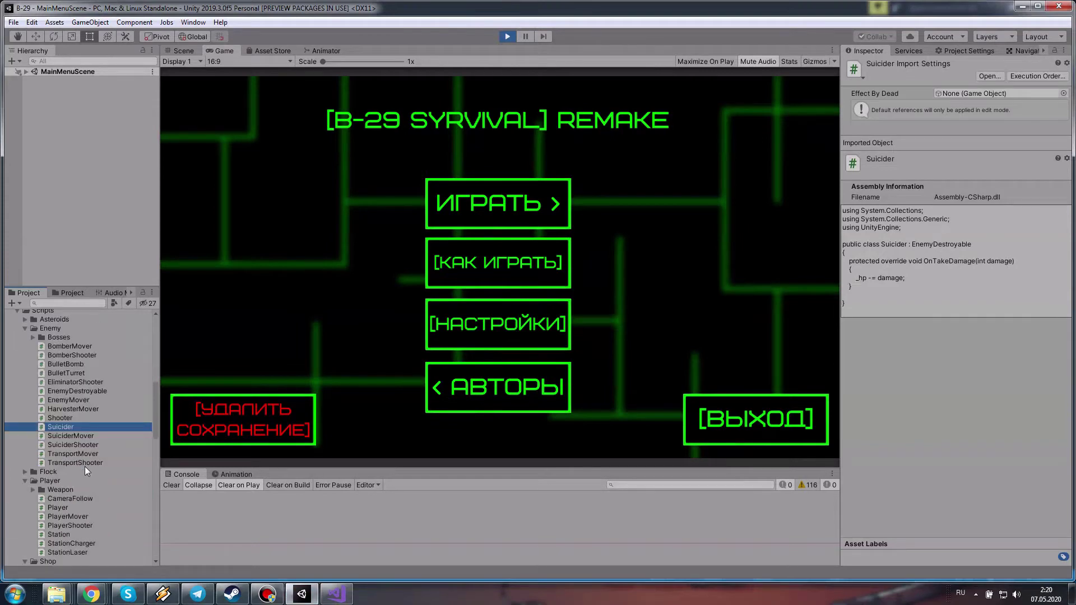
{"action": "left_click", "coordinate": [952, 51]}
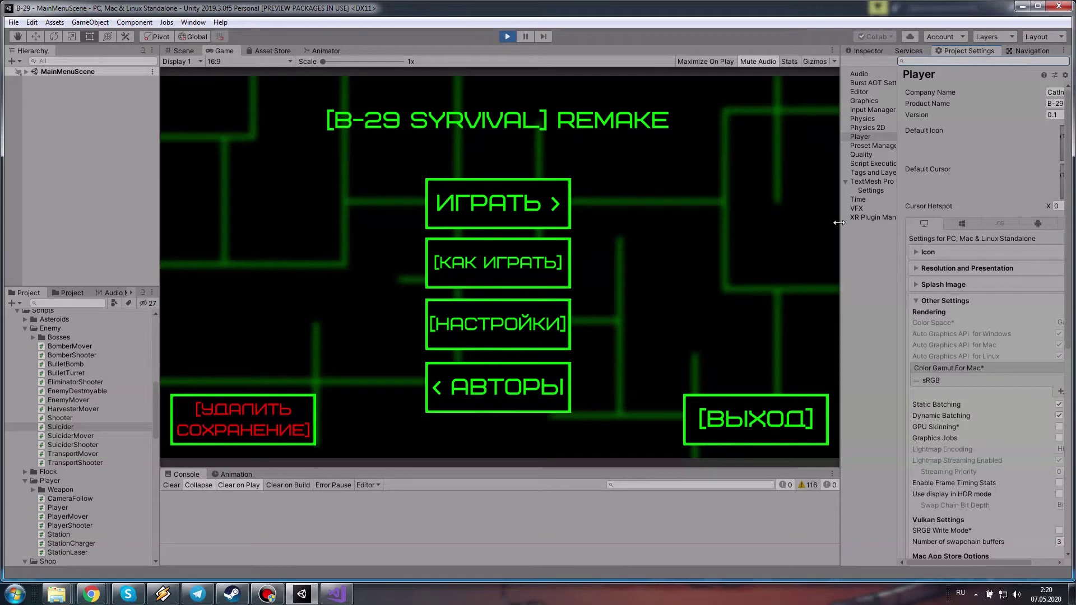
{"action": "left_click_drag", "start_coordinate": [838, 222], "coordinate": [724, 229]}
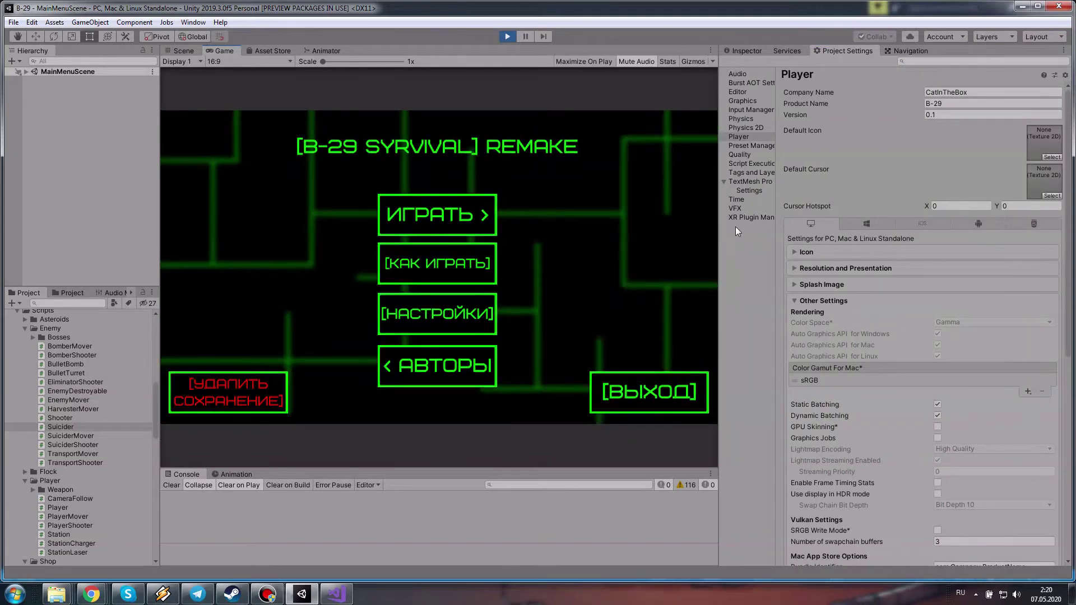
{"action": "left_click", "coordinate": [745, 174]}
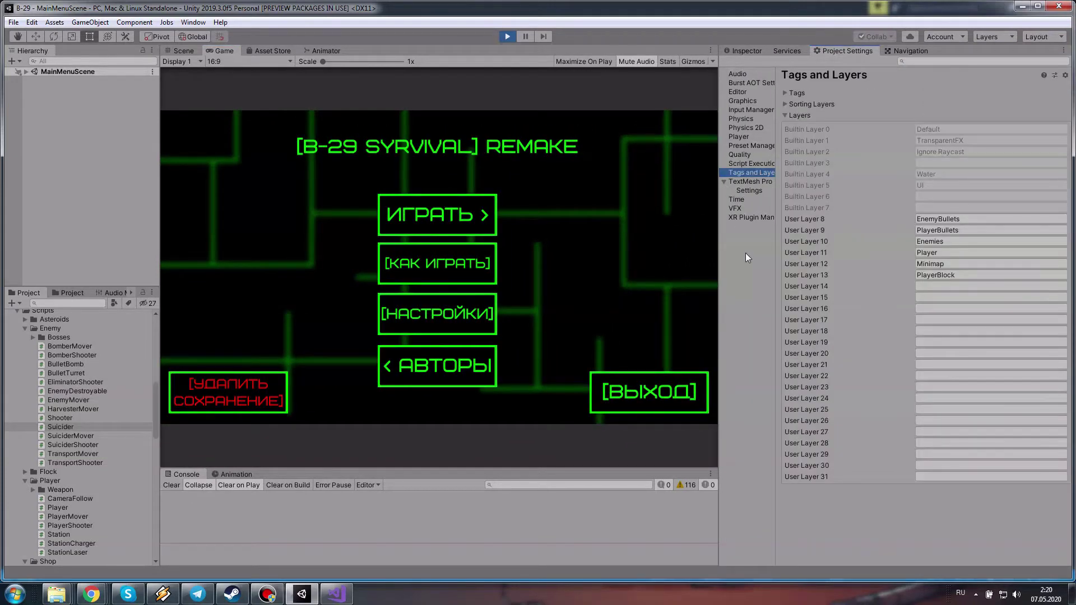
Review the user layers: Enemies, Player, PlayerBlock, PlayerBullets, EnemyBullets and Minimap
{"action": "left_click", "coordinate": [942, 241]}
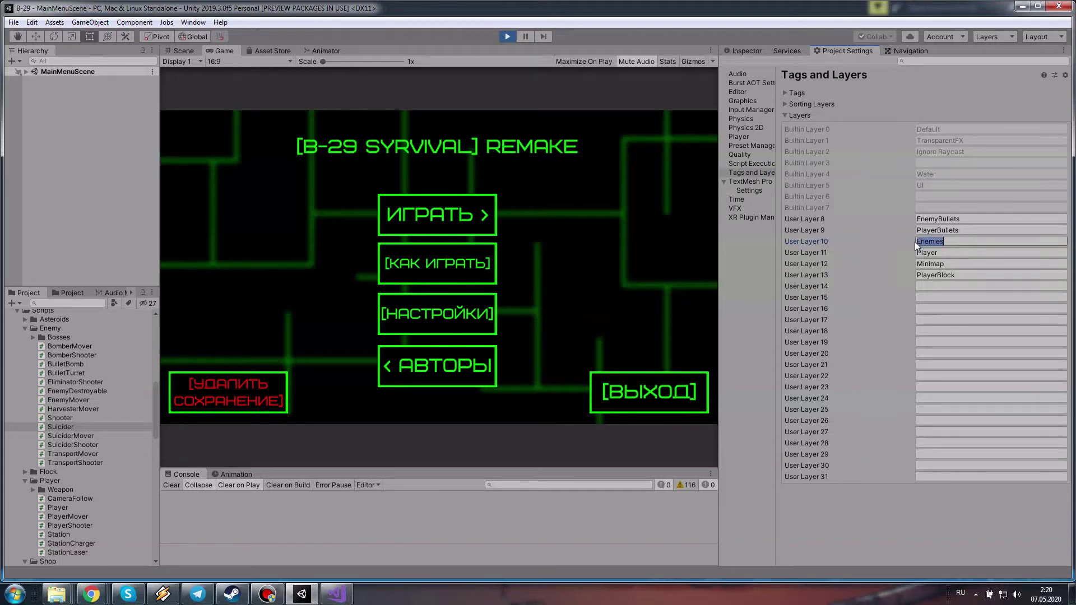
{"action": "left_click", "coordinate": [943, 253]}
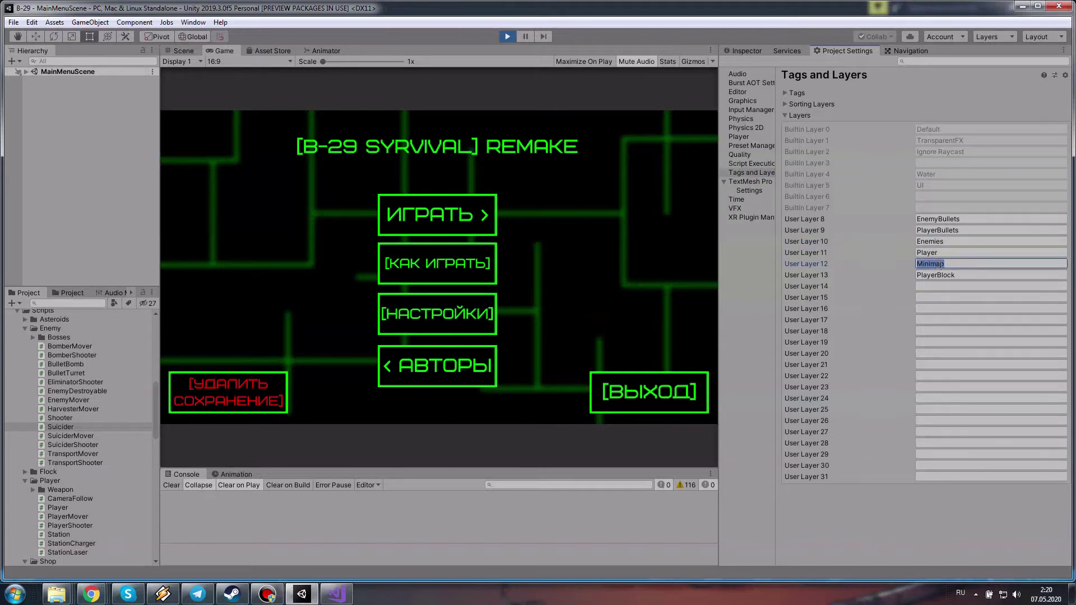
{"action": "left_click", "coordinate": [968, 276]}
{"action": "left_click", "coordinate": [976, 298]}
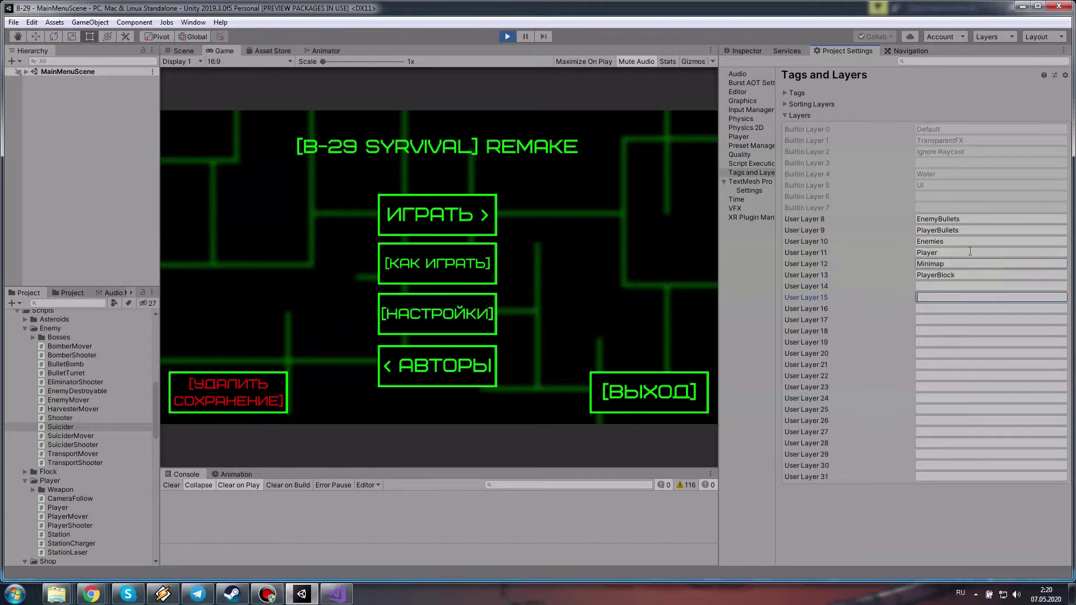
{"action": "left_click", "coordinate": [968, 230]}
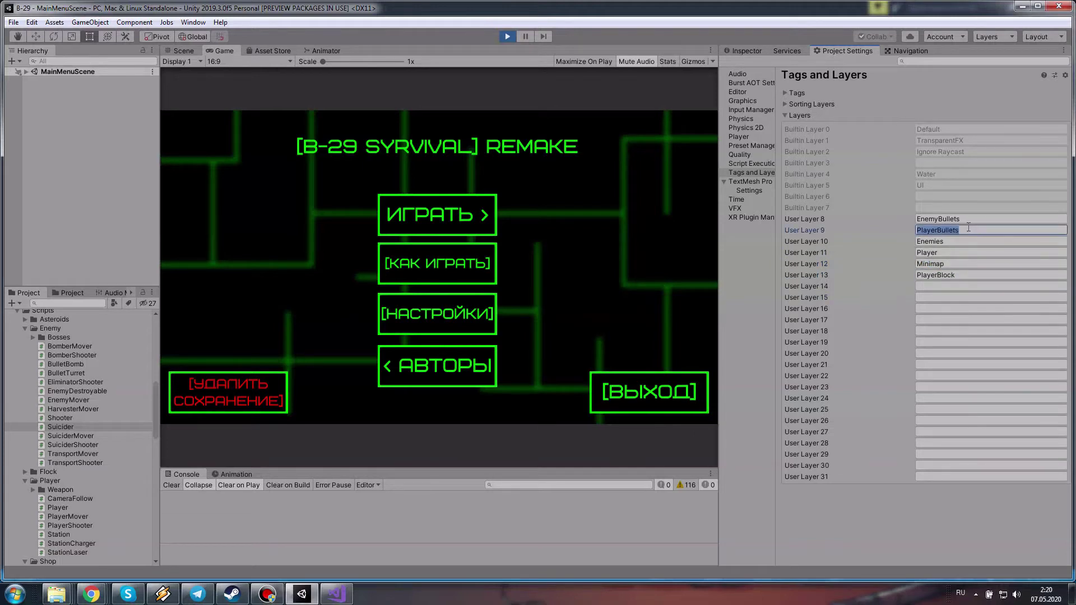
{"action": "left_click", "coordinate": [978, 217]}
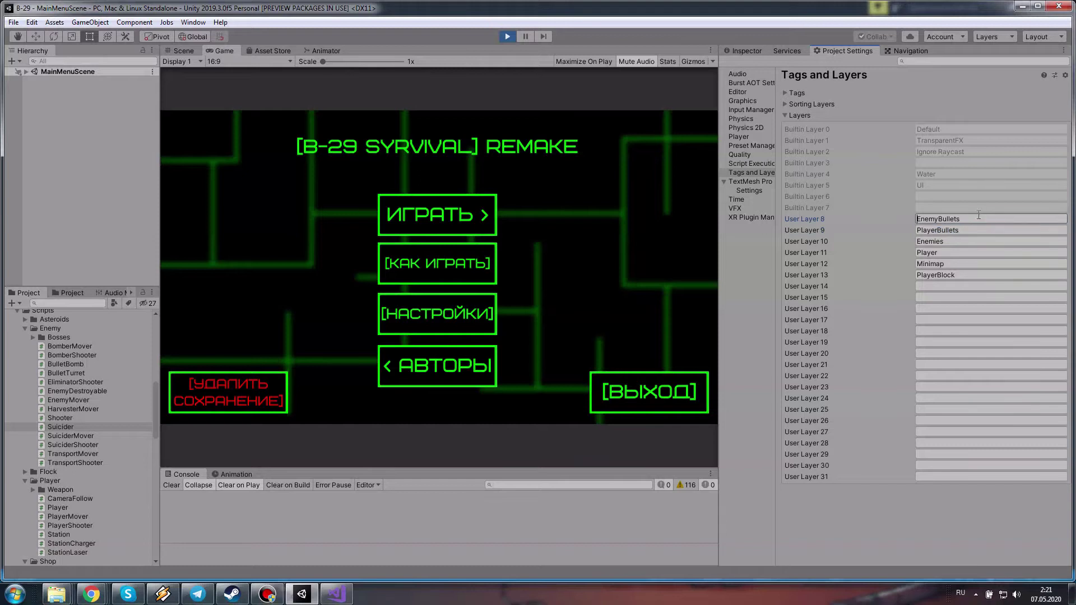
{"action": "left_click", "coordinate": [964, 263]}
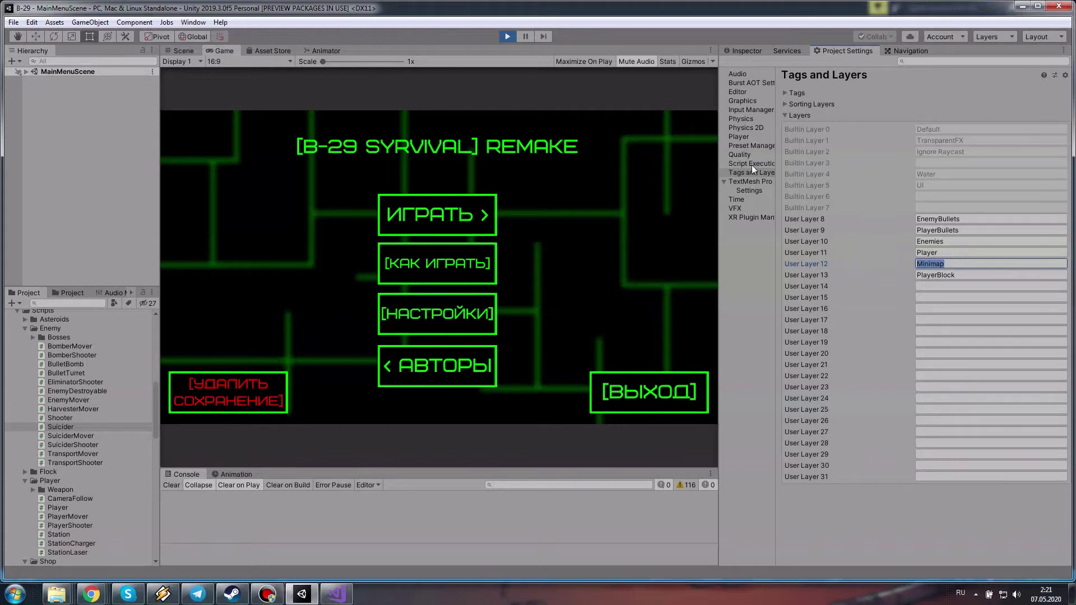
{"action": "left_click", "coordinate": [963, 229]}
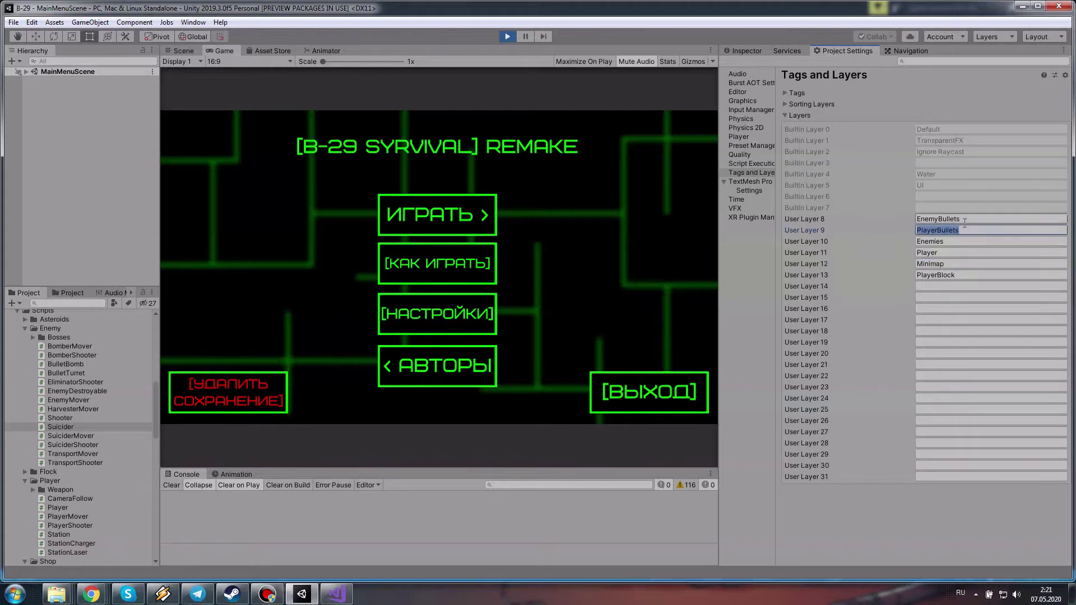
{"action": "left_click", "coordinate": [964, 220]}
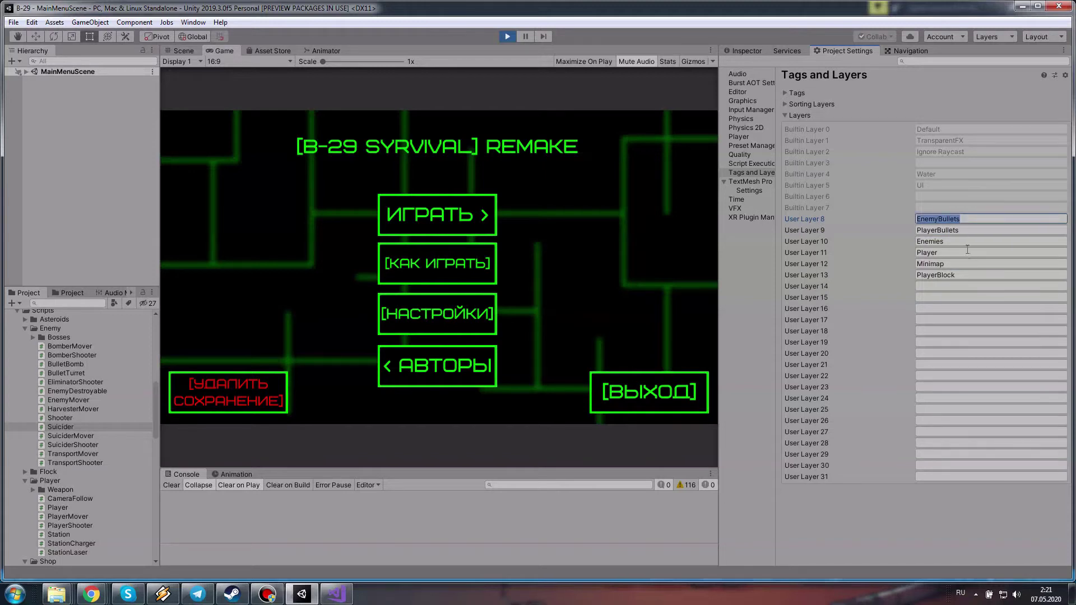
{"action": "left_click", "coordinate": [969, 252]}
{"action": "left_click", "coordinate": [973, 220]}
In Physics 2D, untick PlayerBullets × Player in the collision matrix, then select the Flock Eliminator prefab
{"action": "left_click", "coordinate": [739, 128]}
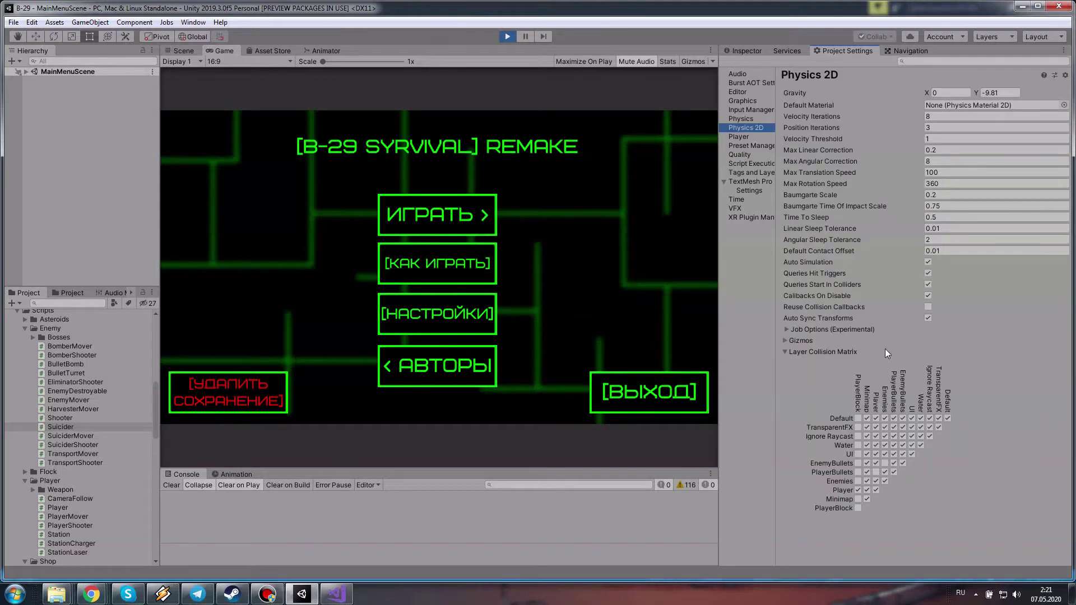
{"action": "left_click", "coordinate": [876, 473]}
{"action": "left_click_drag", "start_coordinate": [720, 255], "coordinate": [786, 263]}
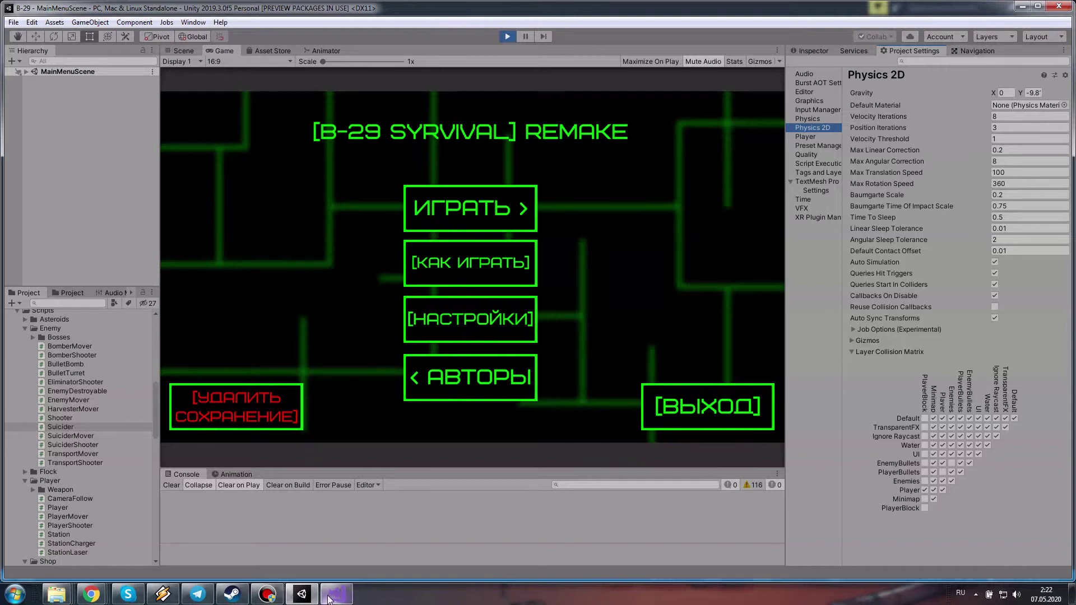
{"action": "scroll", "coordinate": [130, 400], "scroll_direction": "up", "scroll_amount": 5}
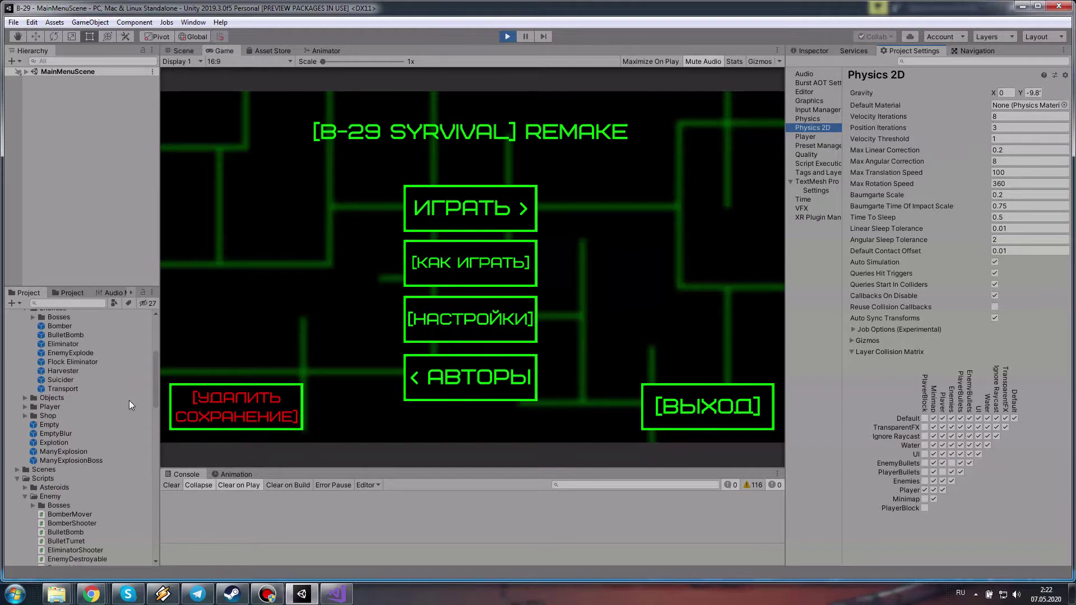
{"action": "scroll", "coordinate": [129, 400], "scroll_direction": "up", "scroll_amount": 1}
{"action": "left_click", "coordinate": [61, 395]}
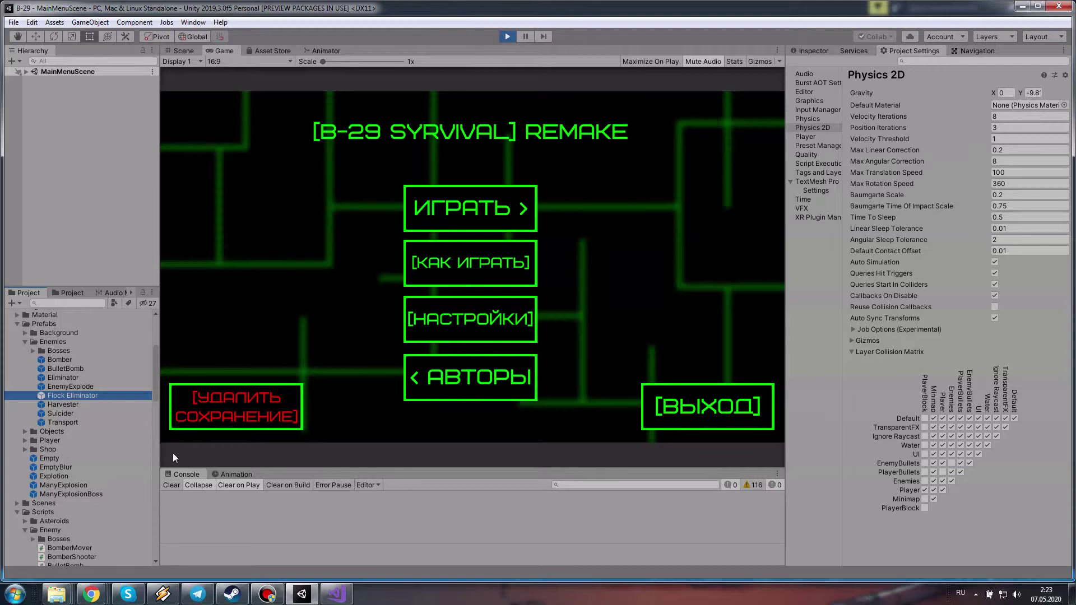
{"action": "left_click", "coordinate": [336, 594]}
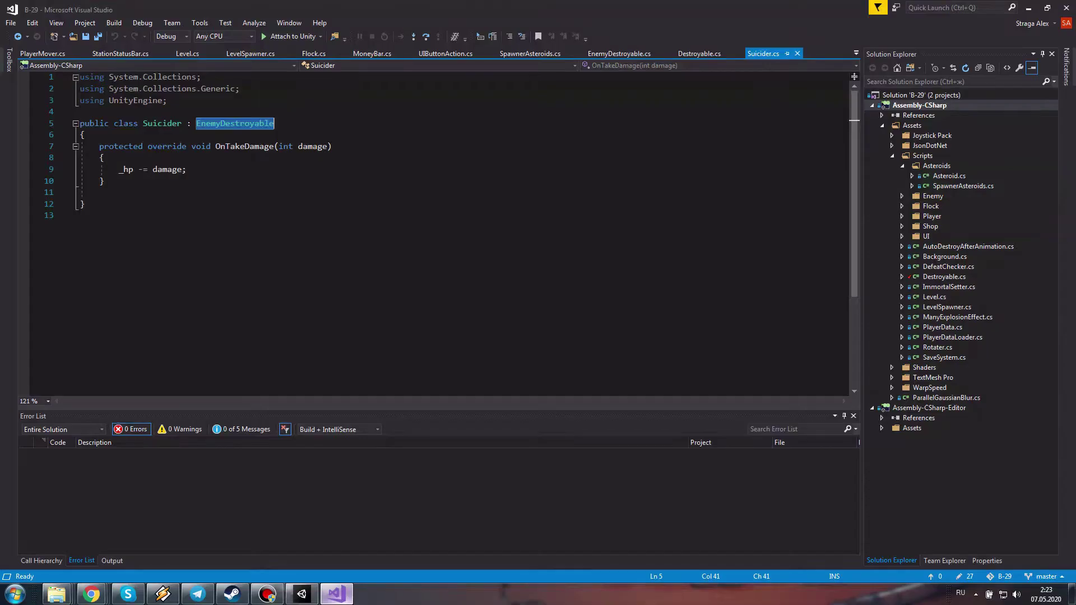
{"action": "left_click", "coordinate": [312, 53]}
{"action": "scroll", "coordinate": [503, 191], "scroll_direction": "down", "scroll_amount": 1}
{"action": "scroll", "coordinate": [503, 189], "scroll_direction": "down", "scroll_amount": 3}
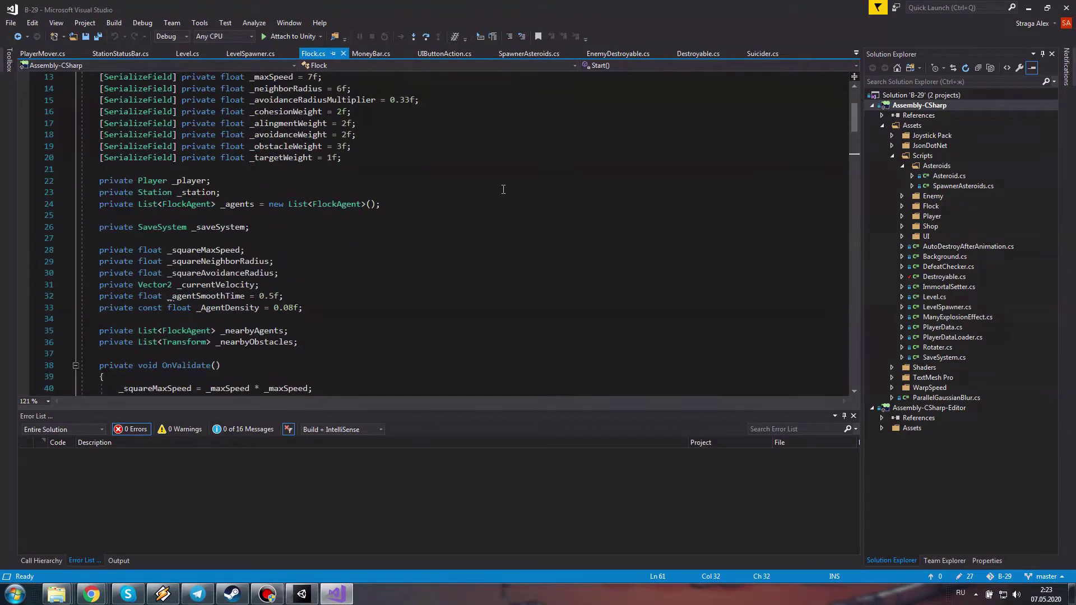
{"action": "scroll", "coordinate": [503, 190], "scroll_direction": "down", "scroll_amount": 5}
{"action": "scroll", "coordinate": [503, 189], "scroll_direction": "down", "scroll_amount": 1}
{"action": "scroll", "coordinate": [503, 190], "scroll_direction": "down", "scroll_amount": 4}
{"action": "scroll", "coordinate": [503, 189], "scroll_direction": "down", "scroll_amount": 4}
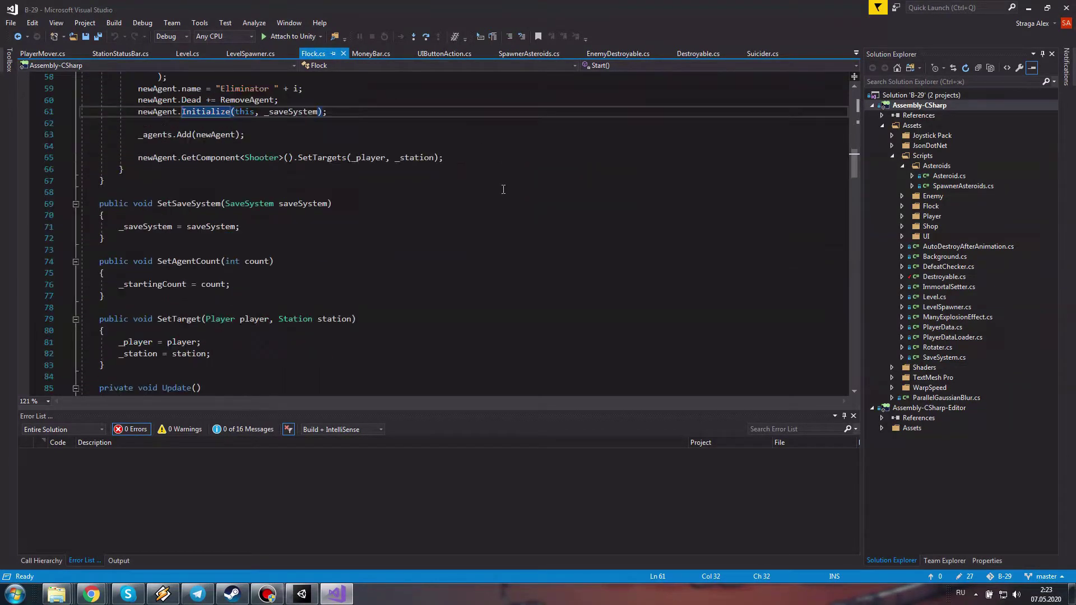
{"action": "scroll", "coordinate": [504, 190], "scroll_direction": "down", "scroll_amount": 4}
{"action": "scroll", "coordinate": [503, 190], "scroll_direction": "down", "scroll_amount": 5}
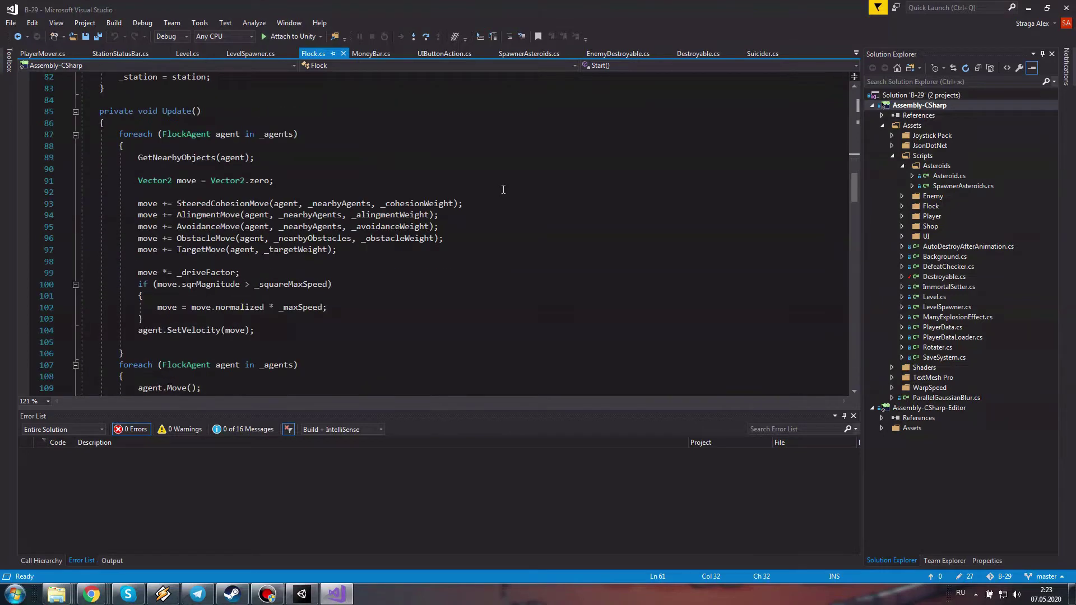
{"action": "scroll", "coordinate": [503, 189], "scroll_direction": "down", "scroll_amount": 2}
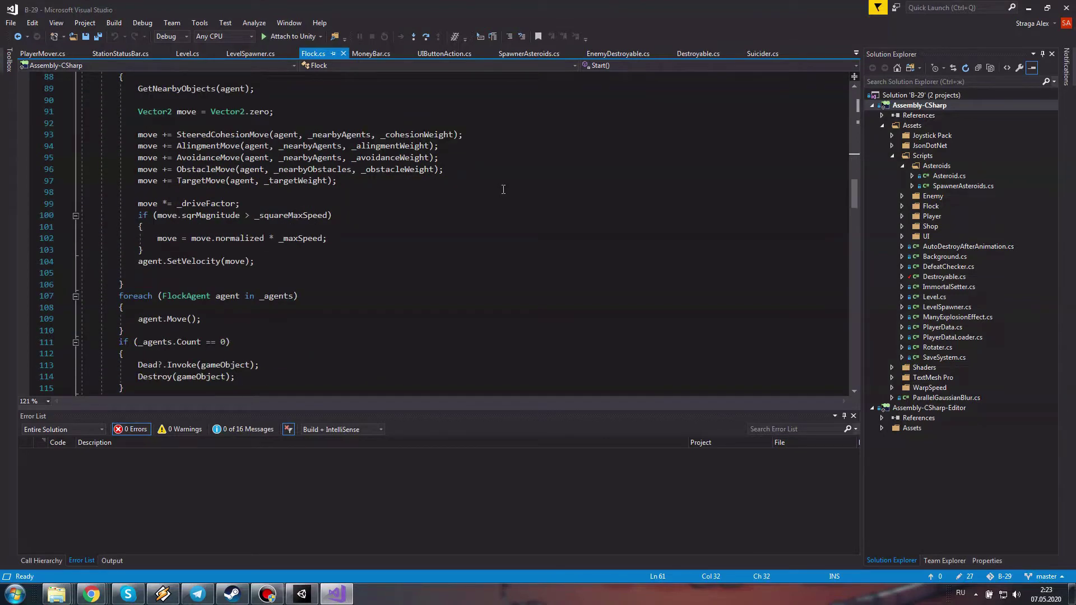
{"action": "scroll", "coordinate": [503, 190], "scroll_direction": "down", "scroll_amount": 4}
{"action": "scroll", "coordinate": [503, 189], "scroll_direction": "down", "scroll_amount": 2}
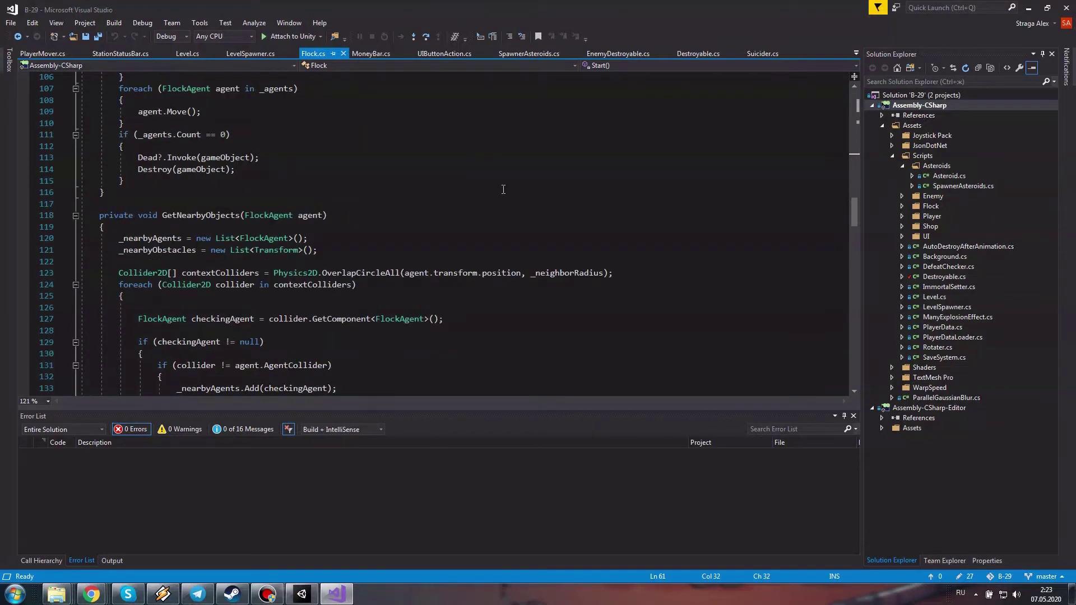
{"action": "scroll", "coordinate": [503, 189], "scroll_direction": "down", "scroll_amount": 10}
{"action": "scroll", "coordinate": [504, 189], "scroll_direction": "down", "scroll_amount": 3}
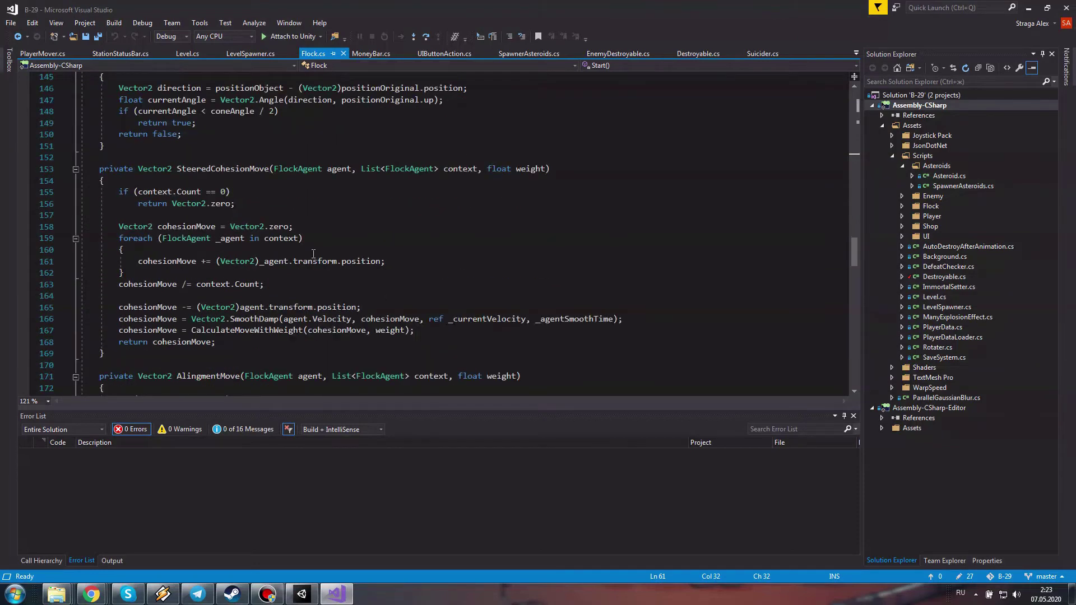
{"action": "scroll", "coordinate": [297, 257], "scroll_direction": "down", "scroll_amount": 1}
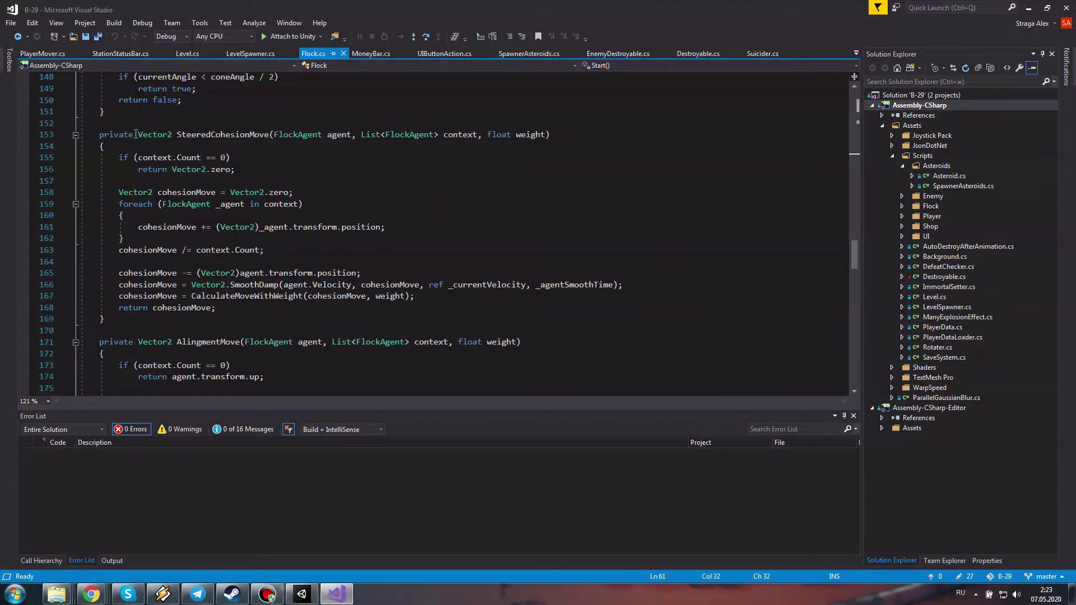
{"action": "left_click_drag", "start_coordinate": [104, 135], "coordinate": [243, 328]}
{"action": "left_click", "coordinate": [243, 328]}
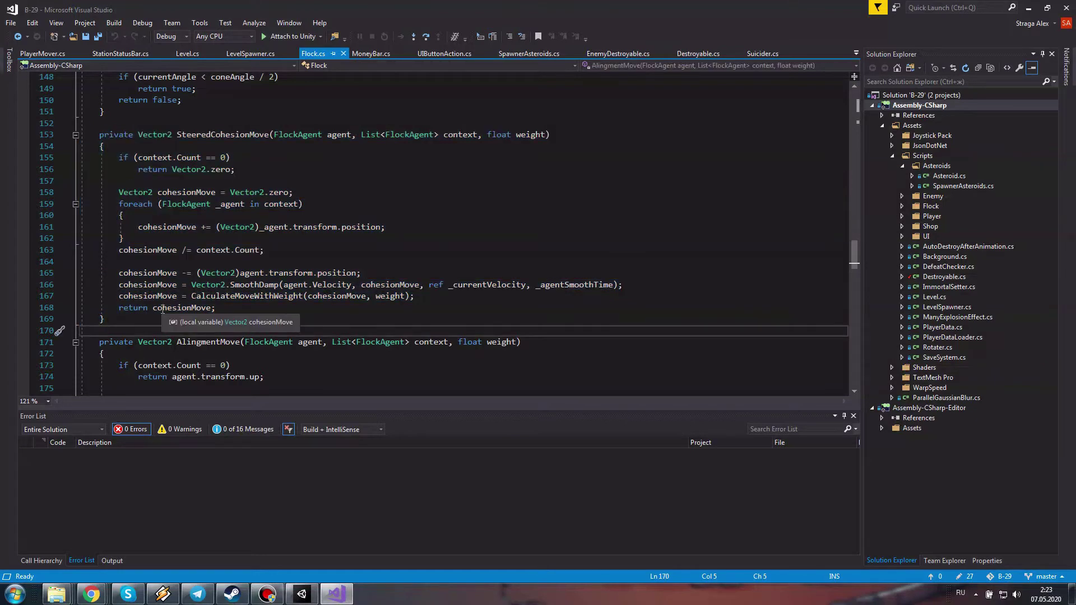
{"action": "scroll", "coordinate": [320, 320], "scroll_direction": "down", "scroll_amount": 3}
{"action": "scroll", "coordinate": [319, 320], "scroll_direction": "down", "scroll_amount": 1}
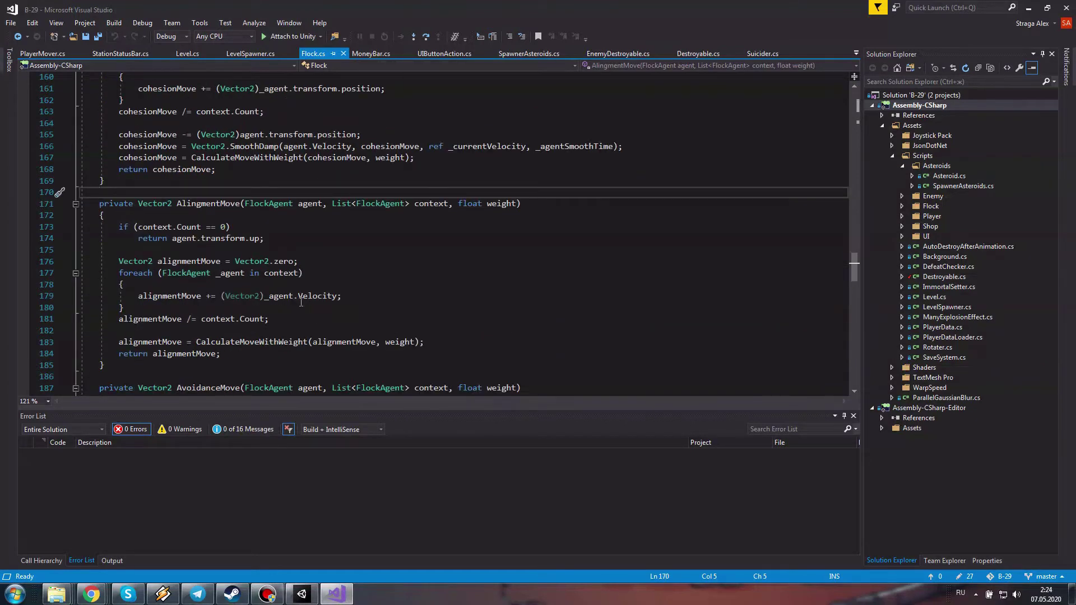
{"action": "left_click_drag", "start_coordinate": [104, 204], "coordinate": [241, 376]}
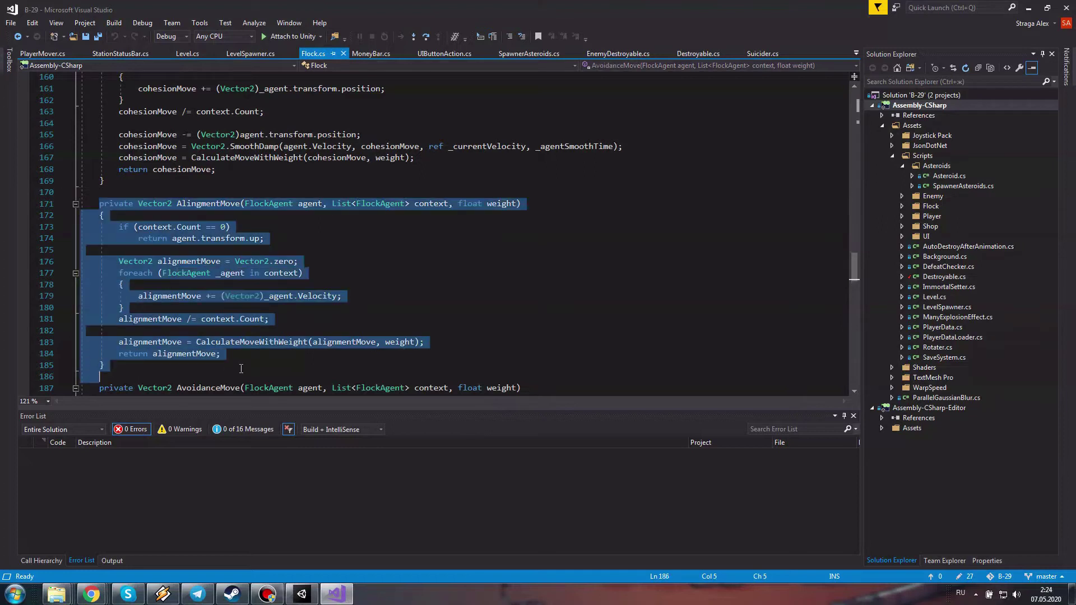
{"action": "left_click", "coordinate": [241, 368]}
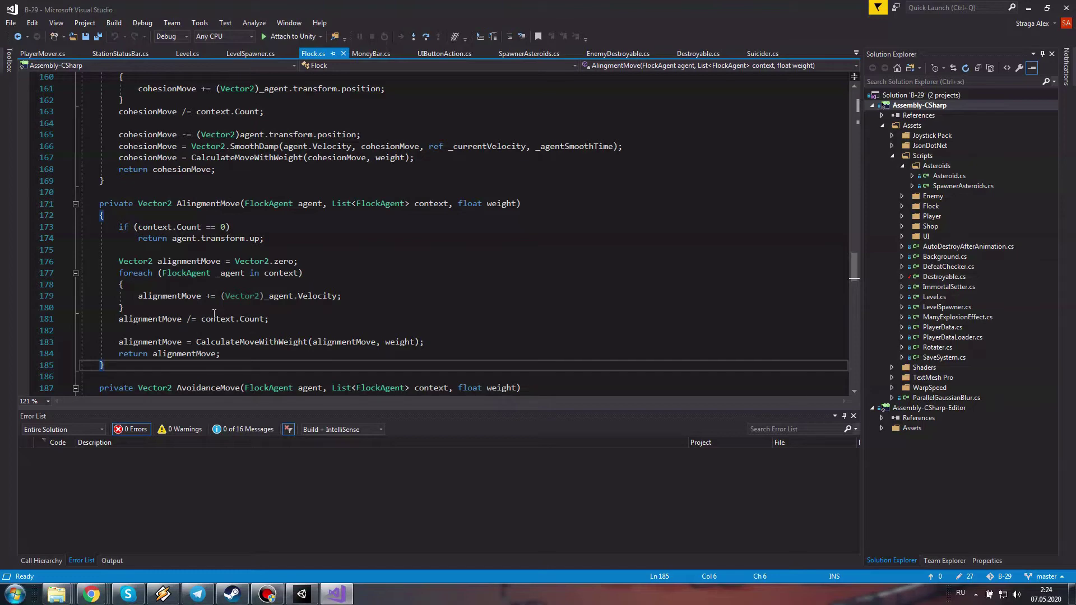
{"action": "scroll", "coordinate": [214, 315], "scroll_direction": "down", "scroll_amount": 4}
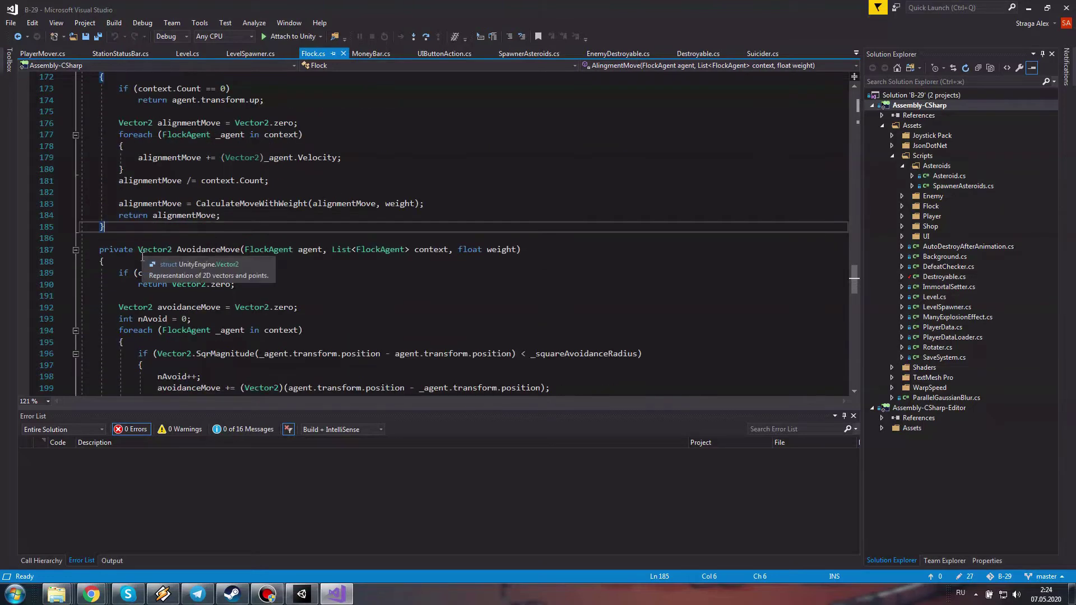
{"action": "left_click_drag", "start_coordinate": [140, 248], "coordinate": [188, 341]}
{"action": "scroll", "coordinate": [188, 330], "scroll_direction": "down", "scroll_amount": 1}
{"action": "scroll", "coordinate": [188, 330], "scroll_direction": "down", "scroll_amount": 3}
{"action": "scroll", "coordinate": [182, 359], "scroll_direction": "up", "scroll_amount": 6}
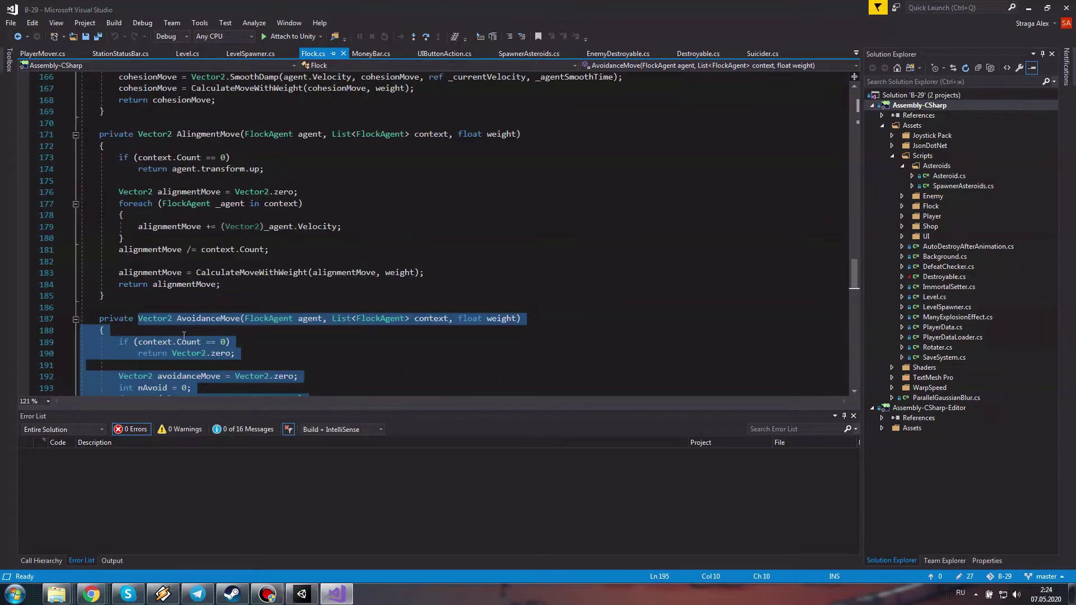
{"action": "scroll", "coordinate": [191, 336], "scroll_direction": "up", "scroll_amount": 1}
{"action": "scroll", "coordinate": [209, 256], "scroll_direction": "up", "scroll_amount": 5}
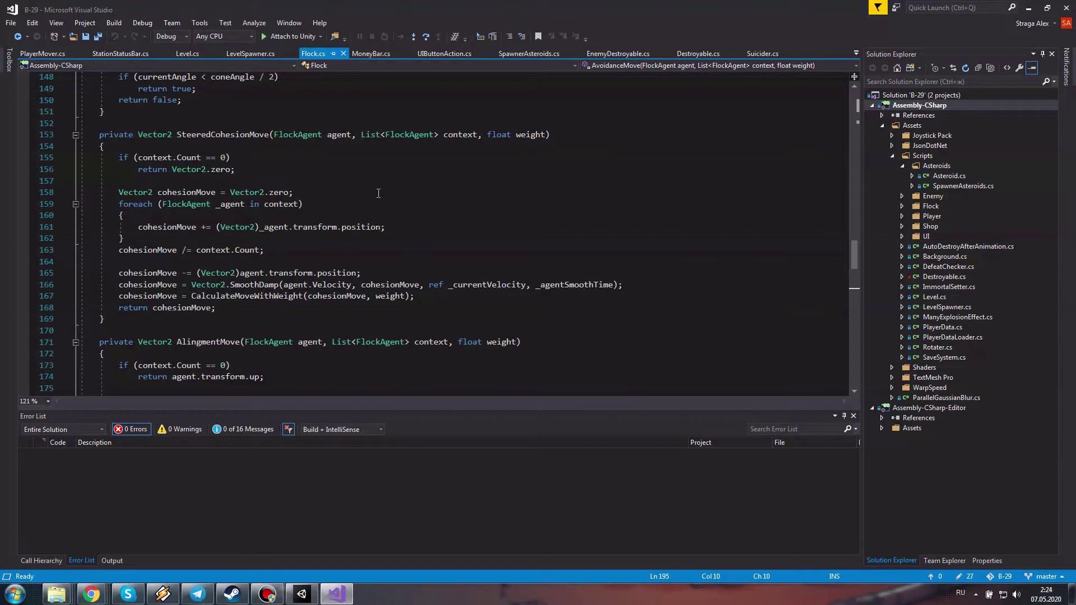
{"action": "scroll", "coordinate": [378, 193], "scroll_direction": "down", "scroll_amount": 1}
{"action": "scroll", "coordinate": [378, 193], "scroll_direction": "down", "scroll_amount": 4}
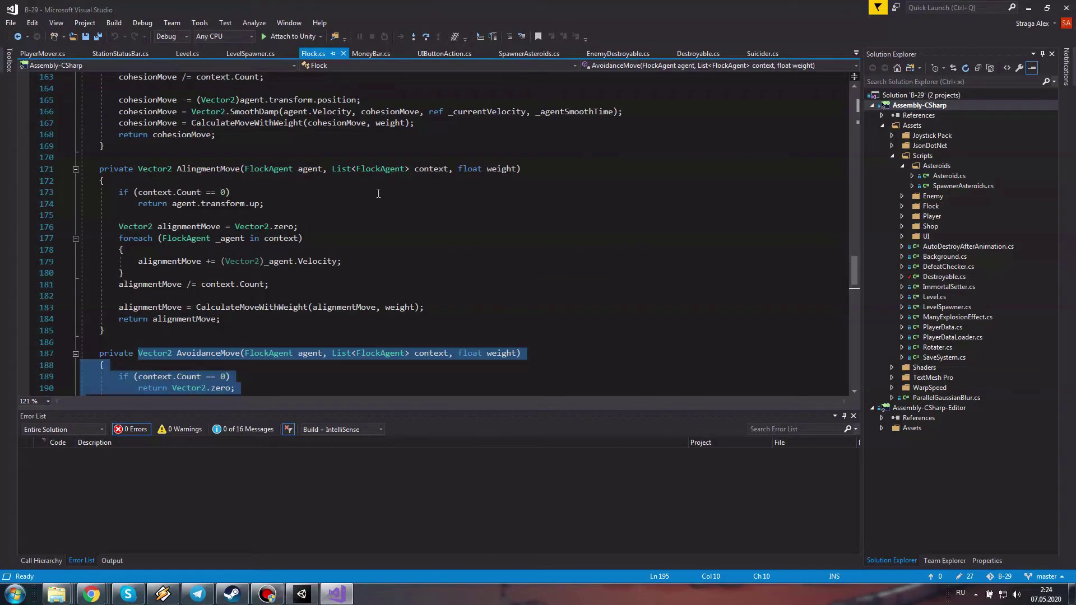
{"action": "scroll", "coordinate": [378, 193], "scroll_direction": "down", "scroll_amount": 5}
{"action": "scroll", "coordinate": [378, 193], "scroll_direction": "down", "scroll_amount": 5}
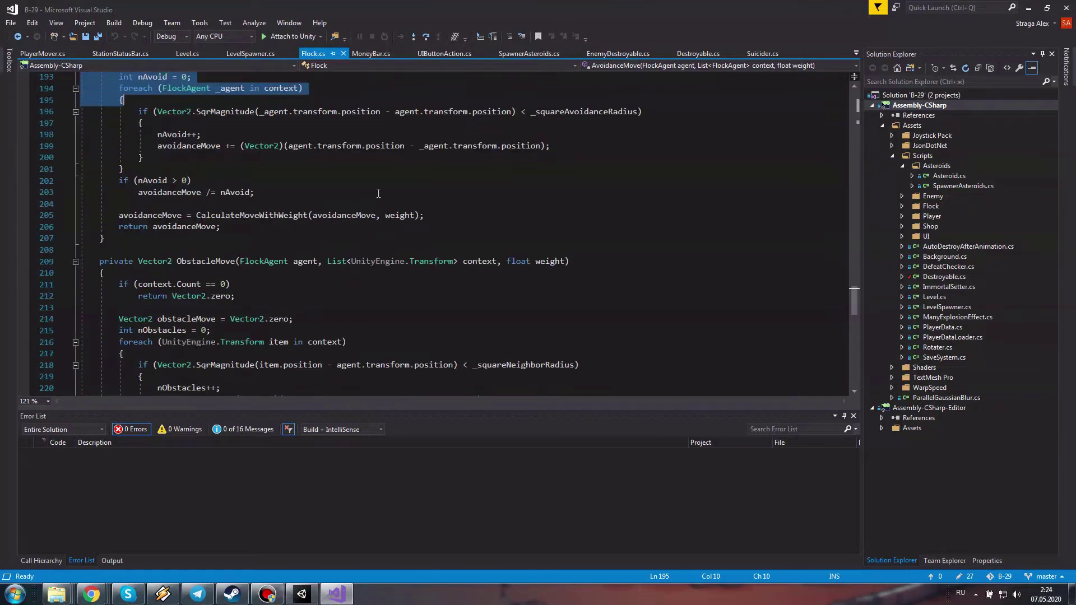
{"action": "scroll", "coordinate": [378, 194], "scroll_direction": "down", "scroll_amount": 4}
{"action": "scroll", "coordinate": [188, 178], "scroll_direction": "down", "scroll_amount": 1}
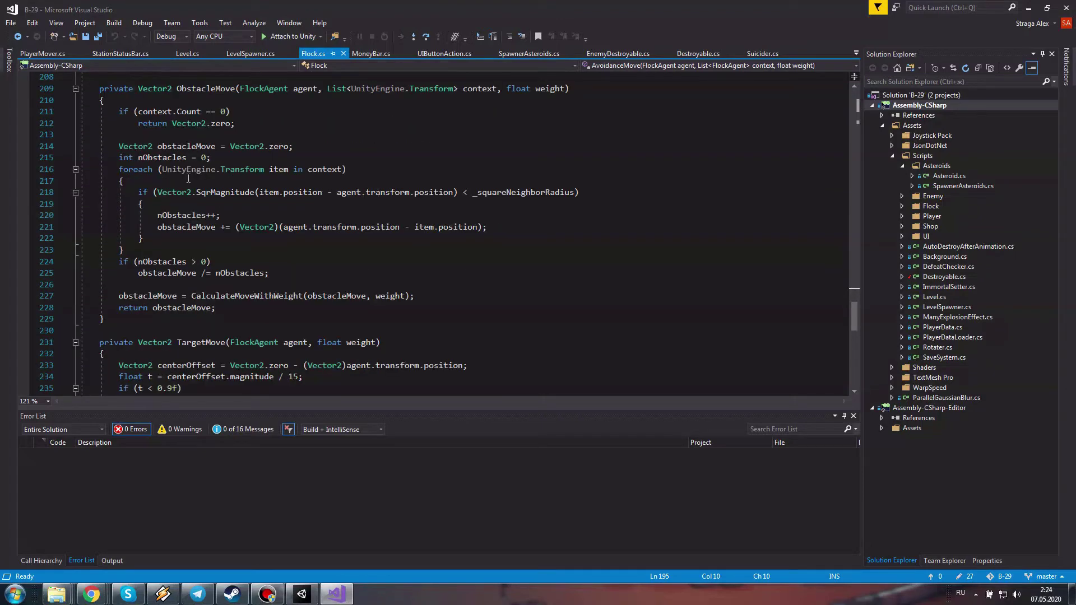
{"action": "scroll", "coordinate": [364, 180], "scroll_direction": "up", "scroll_amount": 3}
Delete 'UnityEngine.' from ObstacleMove's Transform parameter and from the foreach loop
{"action": "left_click_drag", "start_coordinate": [407, 194], "coordinate": [350, 193]}
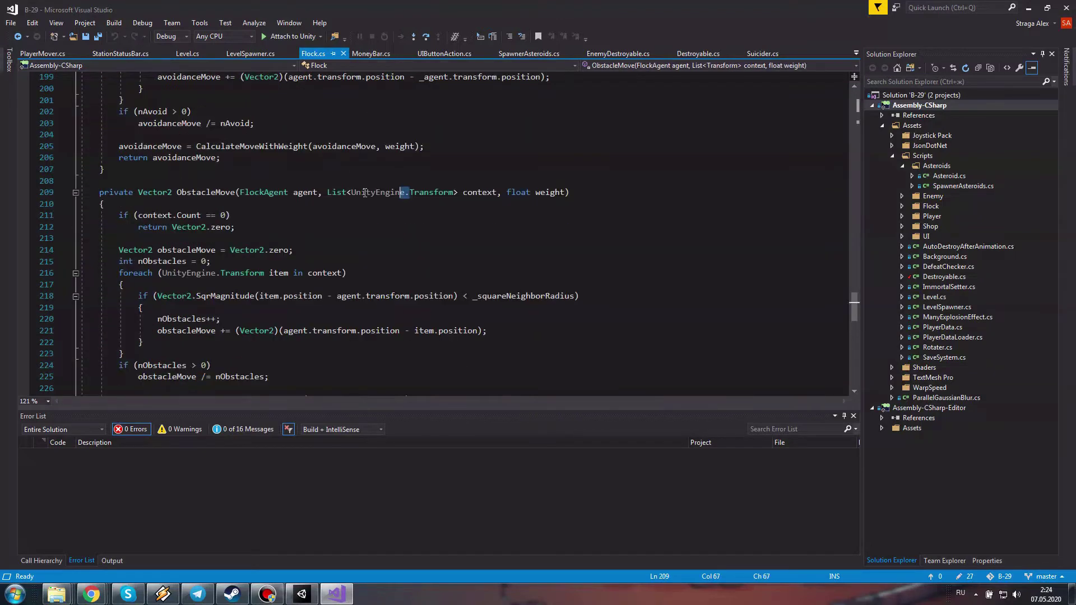
{"action": "key", "text": "Delete"}
{"action": "key", "text": "Delete"}
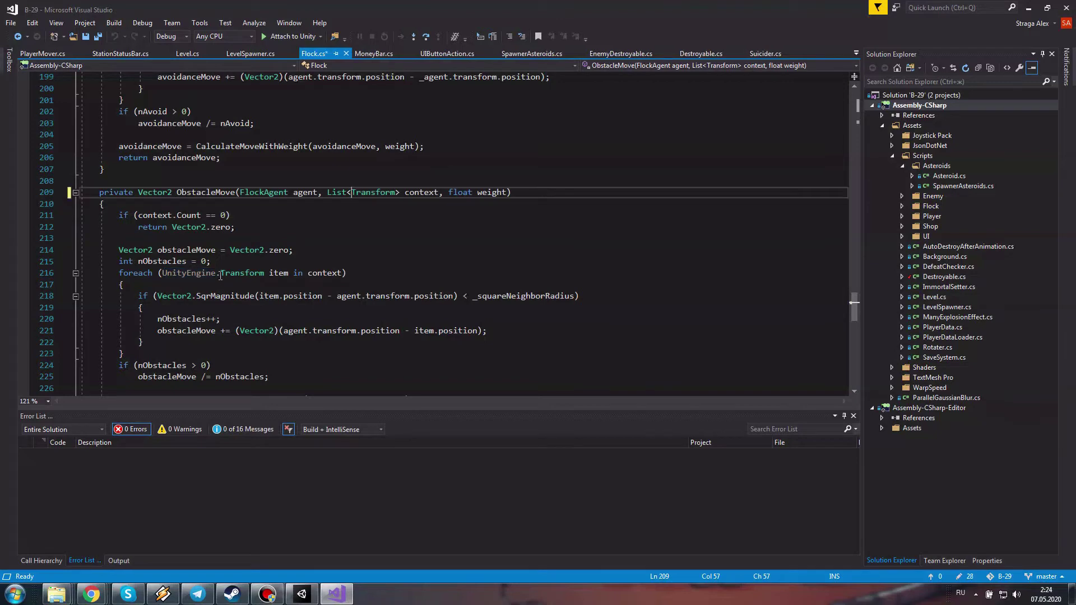
{"action": "left_click_drag", "start_coordinate": [220, 275], "coordinate": [163, 275]}
{"action": "key", "text": "Delete"}
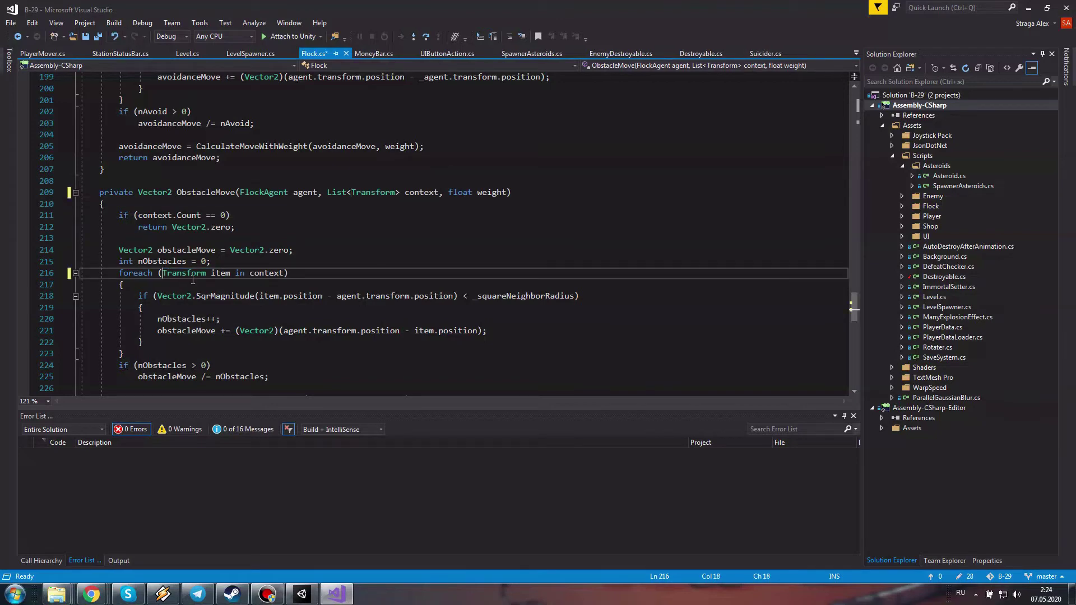
Remove the 'UnityEngine.' prefix from CheckConeVisible's Transform parameter
{"action": "scroll", "coordinate": [294, 241], "scroll_direction": "down", "scroll_amount": 1}
{"action": "scroll", "coordinate": [336, 244], "scroll_direction": "down", "scroll_amount": 4}
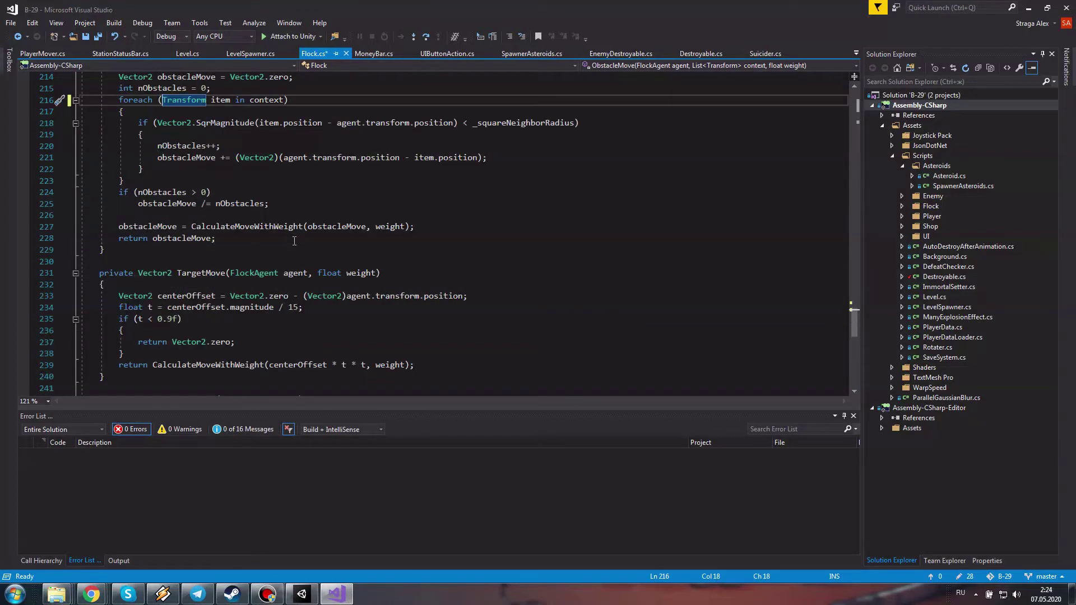
{"action": "scroll", "coordinate": [381, 246], "scroll_direction": "down", "scroll_amount": 8}
{"action": "scroll", "coordinate": [416, 249], "scroll_direction": "down", "scroll_amount": 2}
{"action": "scroll", "coordinate": [417, 248], "scroll_direction": "up", "scroll_amount": 7}
{"action": "scroll", "coordinate": [417, 249], "scroll_direction": "up", "scroll_amount": 9}
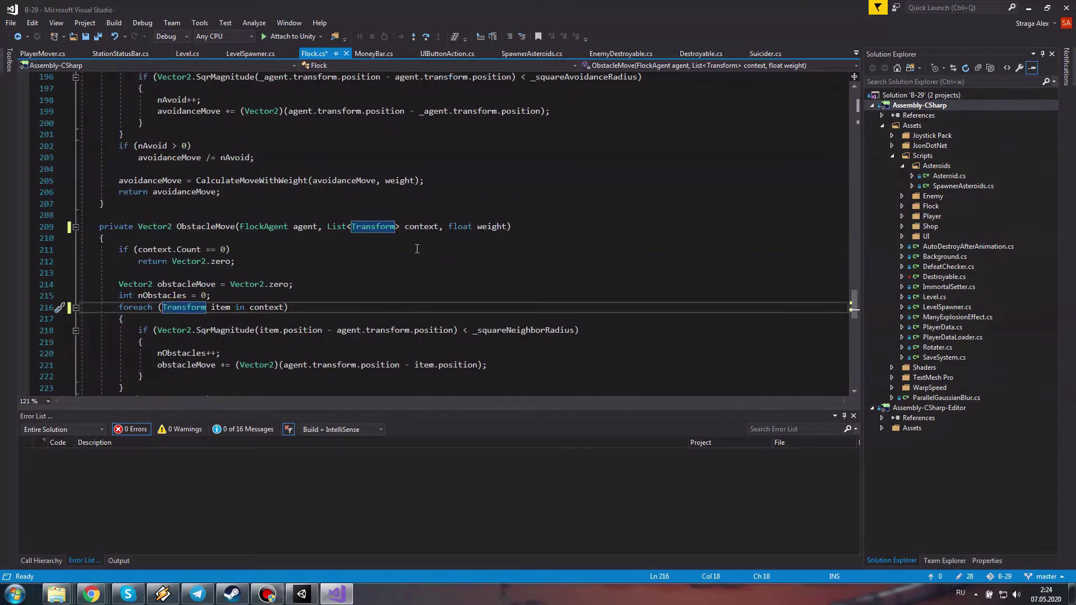
{"action": "scroll", "coordinate": [417, 249], "scroll_direction": "up", "scroll_amount": 8}
{"action": "scroll", "coordinate": [416, 249], "scroll_direction": "up", "scroll_amount": 1}
{"action": "scroll", "coordinate": [417, 249], "scroll_direction": "up", "scroll_amount": 4}
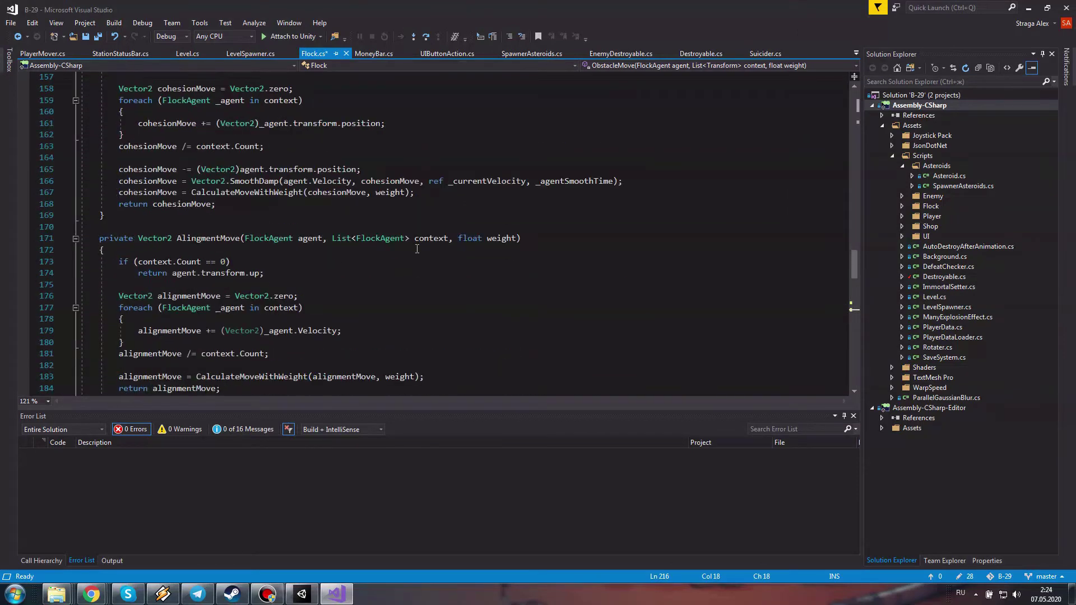
{"action": "scroll", "coordinate": [392, 247], "scroll_direction": "up", "scroll_amount": 5}
{"action": "scroll", "coordinate": [314, 244], "scroll_direction": "up", "scroll_amount": 3}
{"action": "scroll", "coordinate": [264, 242], "scroll_direction": "up", "scroll_amount": 1}
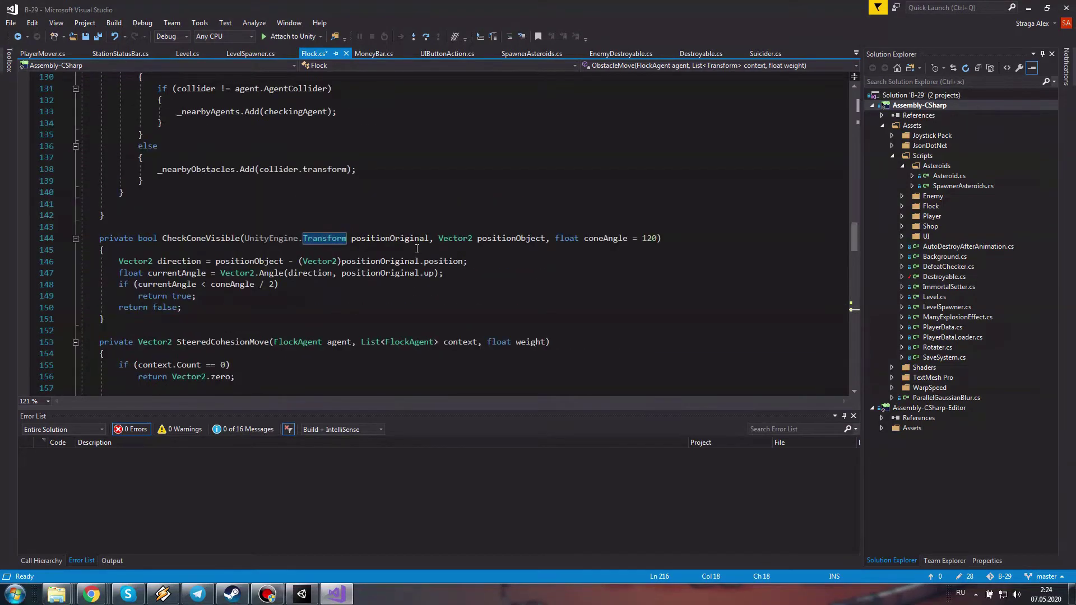
{"action": "left_click_drag", "start_coordinate": [245, 238], "coordinate": [303, 238]}
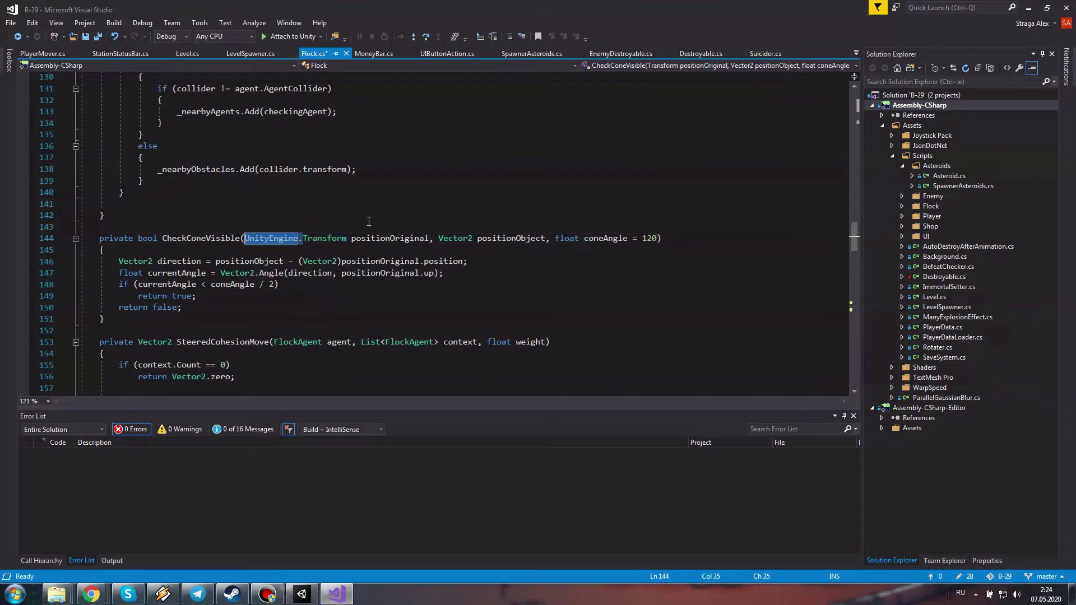
{"action": "key", "text": "Delete"}
Save the edited Flock.cs file
{"action": "scroll", "coordinate": [434, 204], "scroll_direction": "up", "scroll_amount": 3}
{"action": "scroll", "coordinate": [434, 204], "scroll_direction": "up", "scroll_amount": 1}
{"action": "scroll", "coordinate": [440, 218], "scroll_direction": "up", "scroll_amount": 2}
{"action": "scroll", "coordinate": [448, 236], "scroll_direction": "up", "scroll_amount": 2}
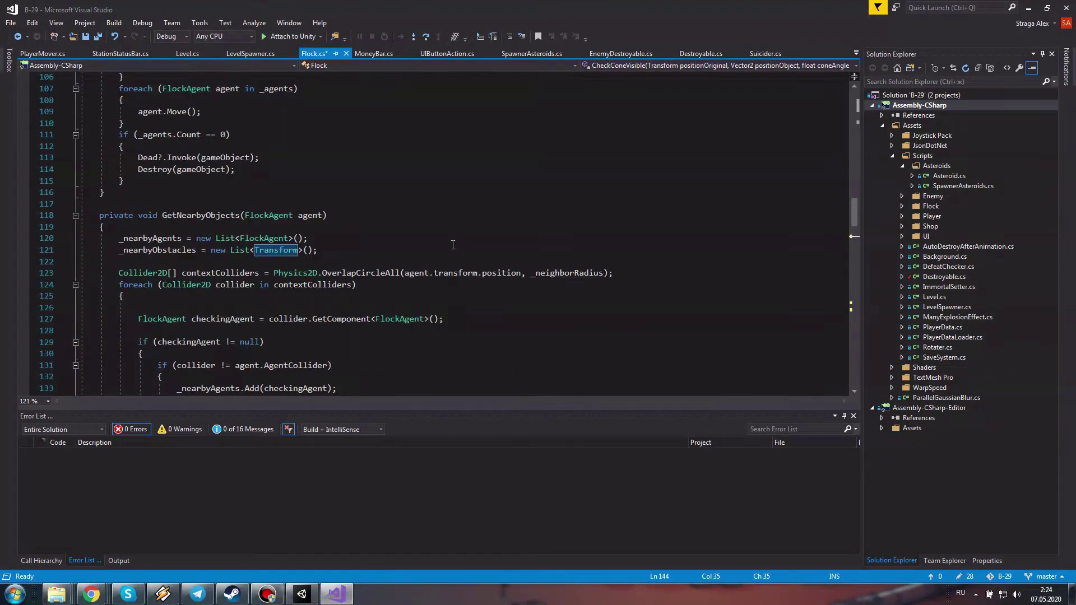
{"action": "scroll", "coordinate": [453, 245], "scroll_direction": "up", "scroll_amount": 1}
{"action": "scroll", "coordinate": [453, 245], "scroll_direction": "up", "scroll_amount": 1}
{"action": "scroll", "coordinate": [453, 245], "scroll_direction": "down", "scroll_amount": 6}
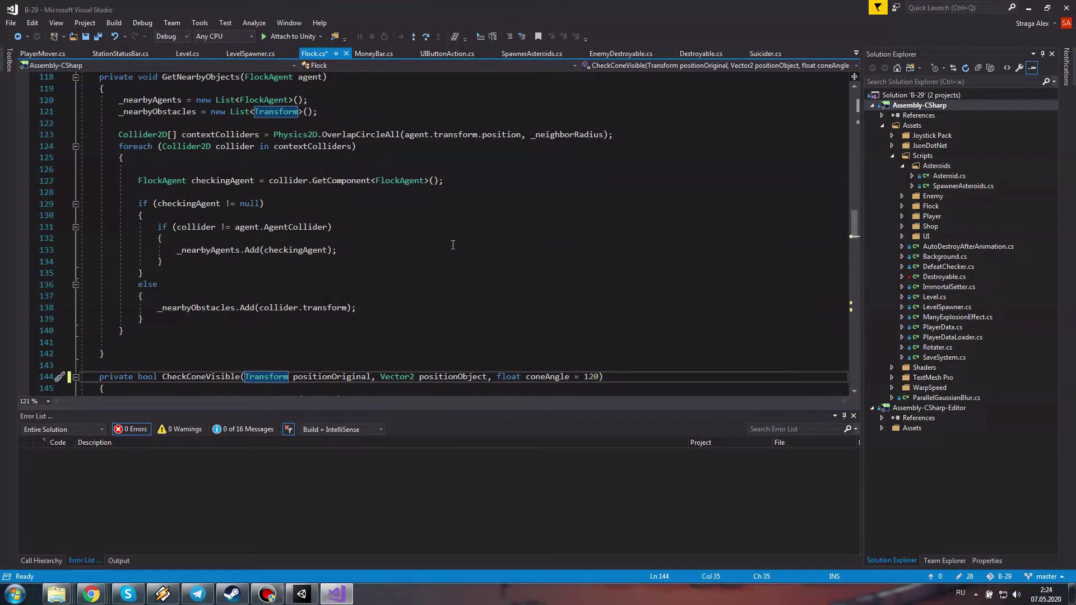
{"action": "scroll", "coordinate": [452, 245], "scroll_direction": "up", "scroll_amount": 5}
{"action": "scroll", "coordinate": [453, 245], "scroll_direction": "up", "scroll_amount": 7}
{"action": "scroll", "coordinate": [453, 245], "scroll_direction": "up", "scroll_amount": 7}
{"action": "scroll", "coordinate": [452, 245], "scroll_direction": "up", "scroll_amount": 7}
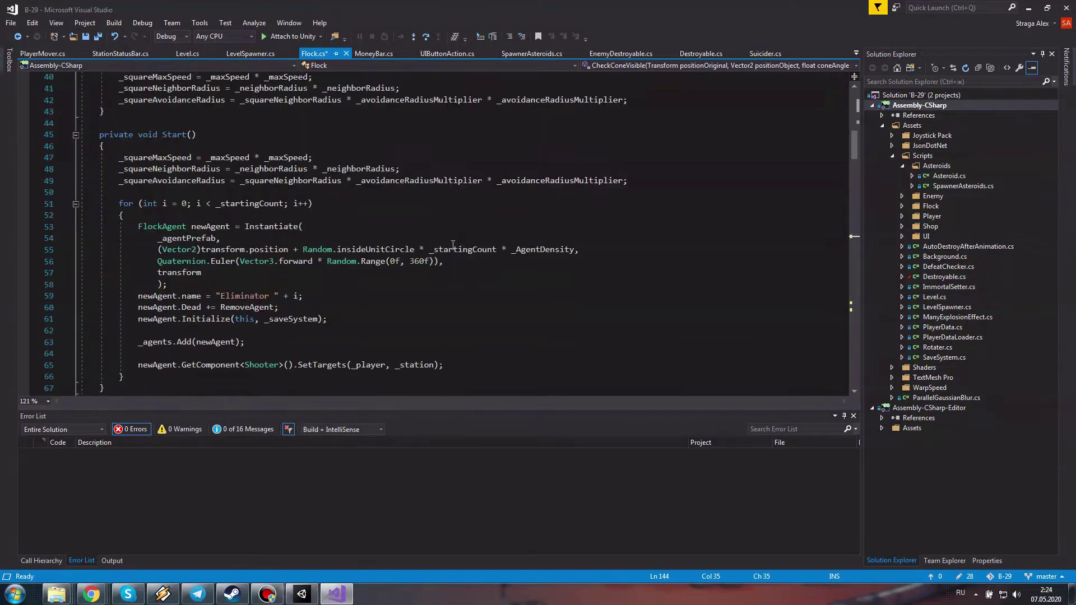
{"action": "key", "text": "ctrl+s"}
{"action": "scroll", "coordinate": [452, 244], "scroll_direction": "up", "scroll_amount": 3}
{"action": "scroll", "coordinate": [452, 245], "scroll_direction": "up", "scroll_amount": 4}
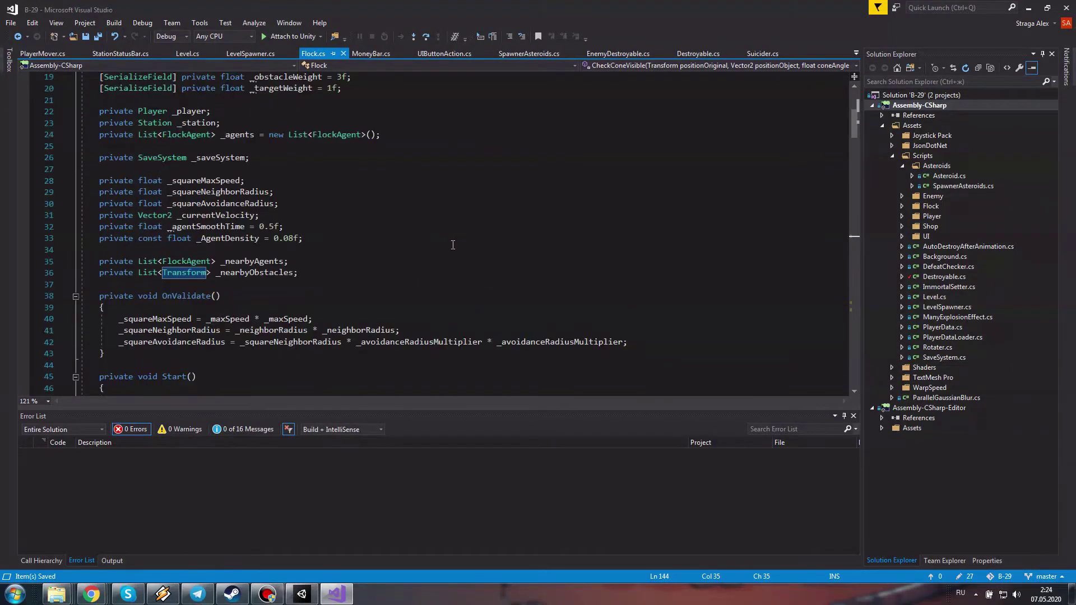
Switch back to the Unity editor and place the cursor in the Project panel search field
{"action": "left_click", "coordinate": [303, 595]}
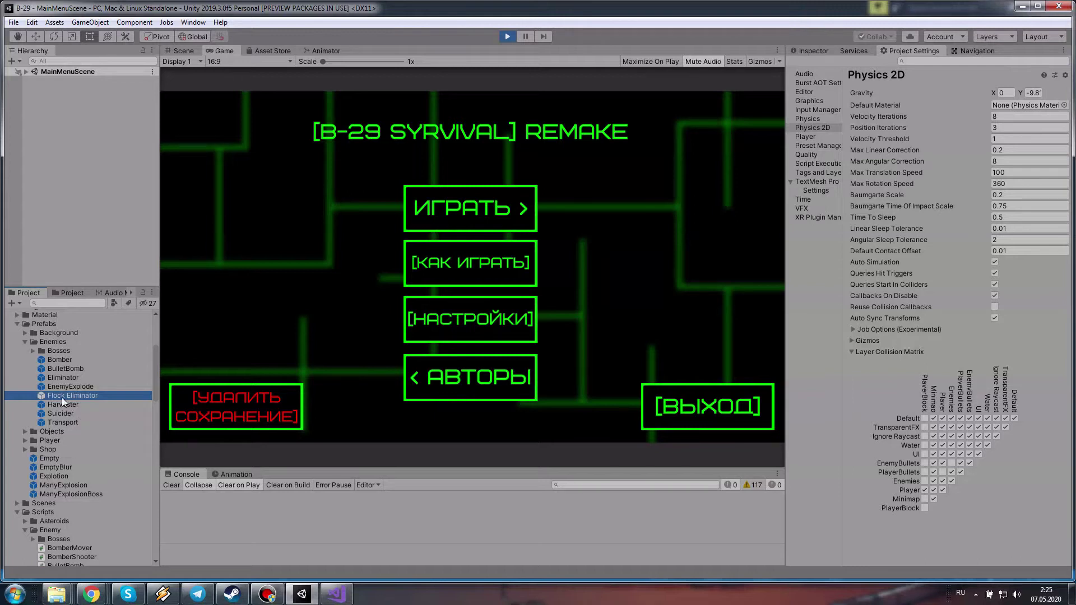
{"action": "left_click", "coordinate": [43, 304]}
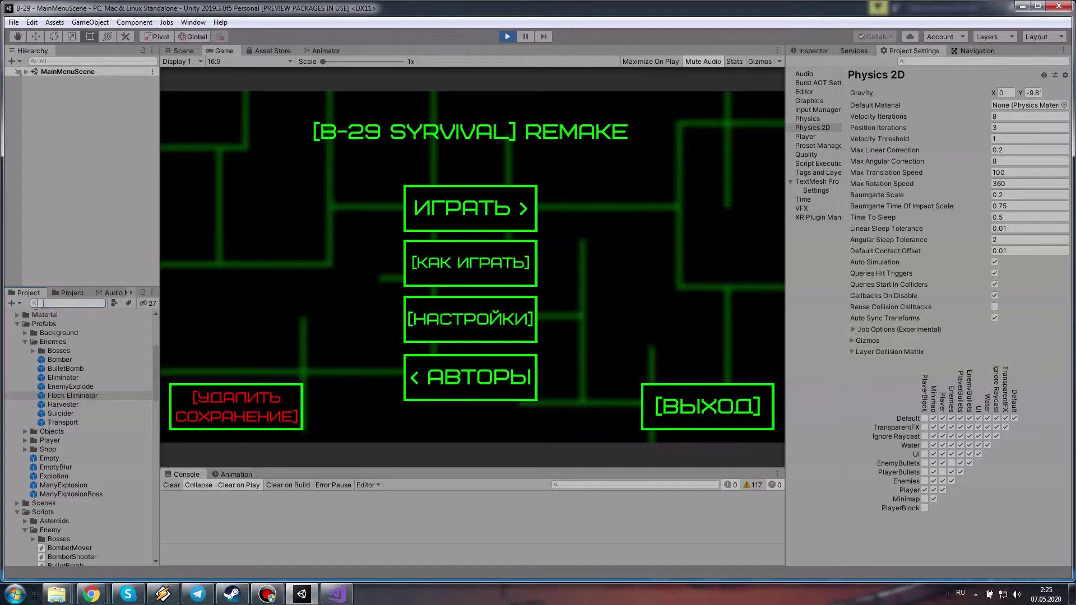
{"action": "type", "text": "f"}
Search 'flock' and inspect the Flock Eliminator prefab's Flock settings (Starting Count 250, Max Speed 7)
{"action": "key", "text": "BackSpace"}
{"action": "key", "text": "alt+shift"}
{"action": "type", "text": "flock"}
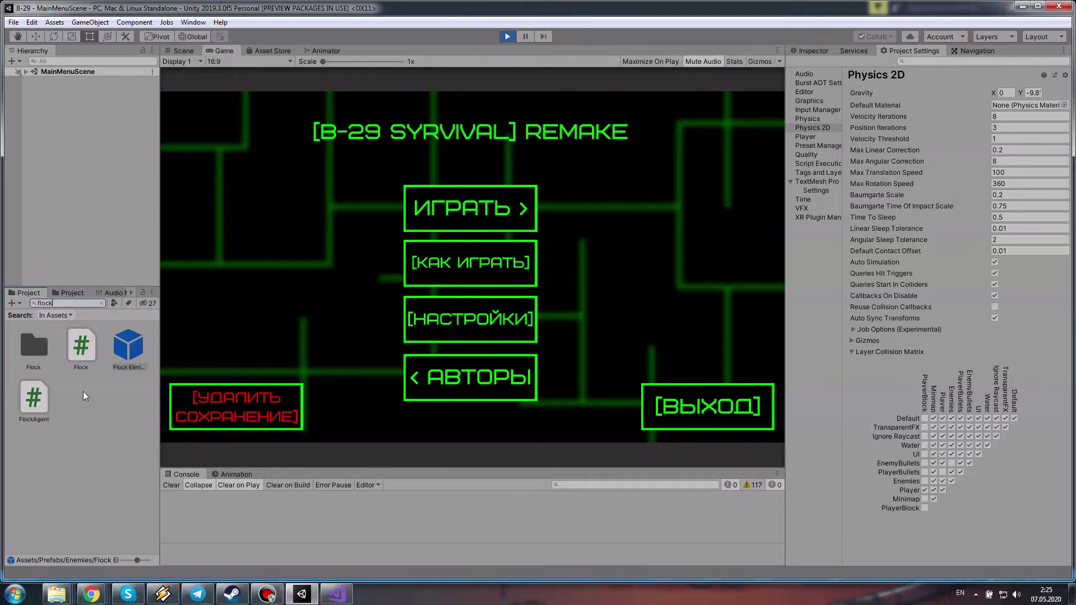
{"action": "left_click", "coordinate": [74, 349]}
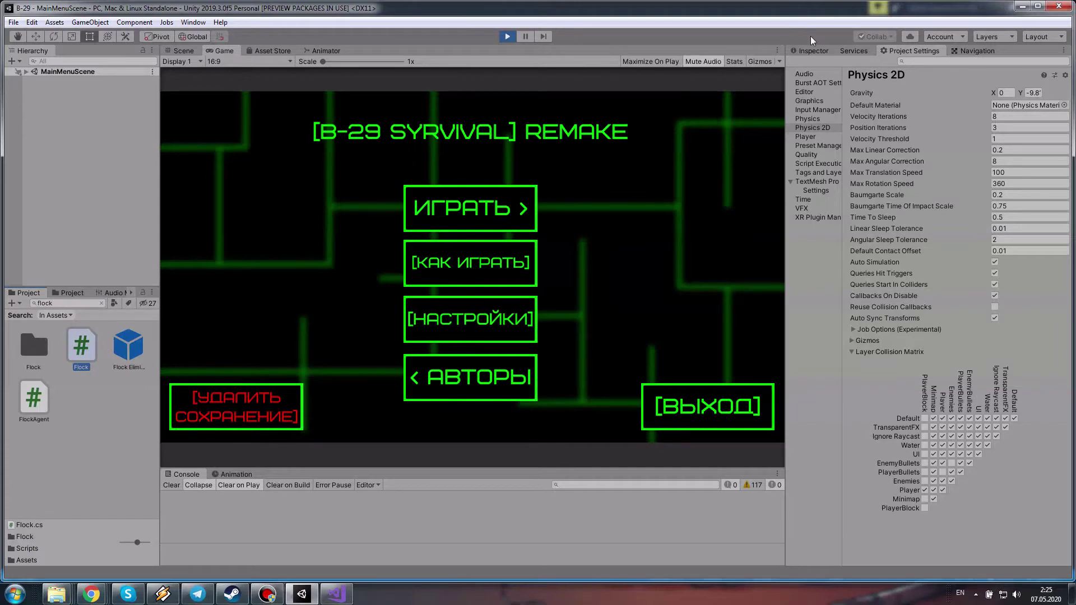
{"action": "left_click", "coordinate": [813, 51]}
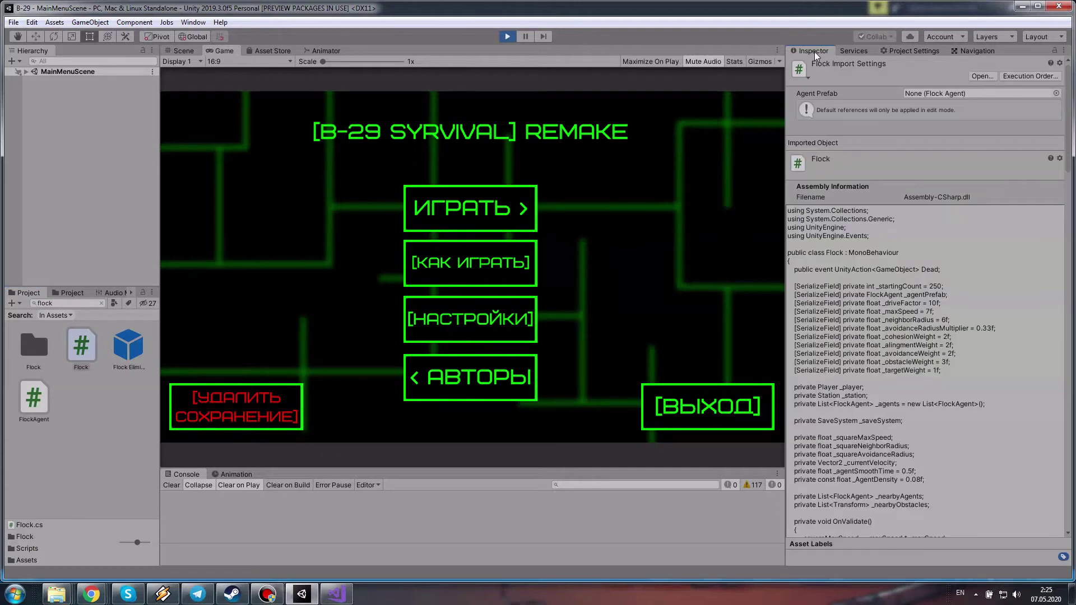
{"action": "left_click", "coordinate": [120, 156]}
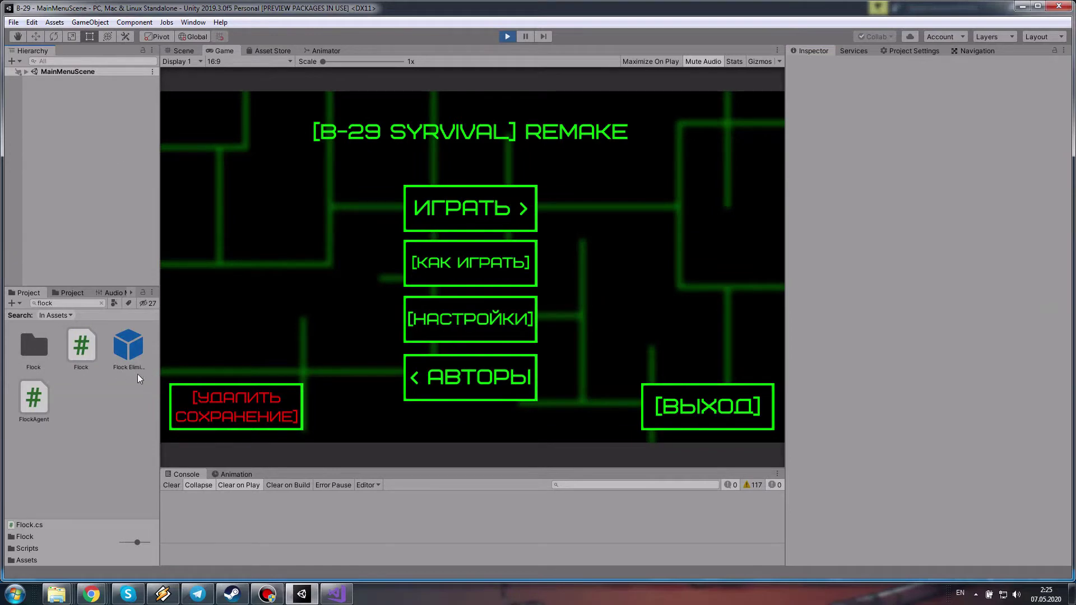
{"action": "left_click", "coordinate": [26, 348]}
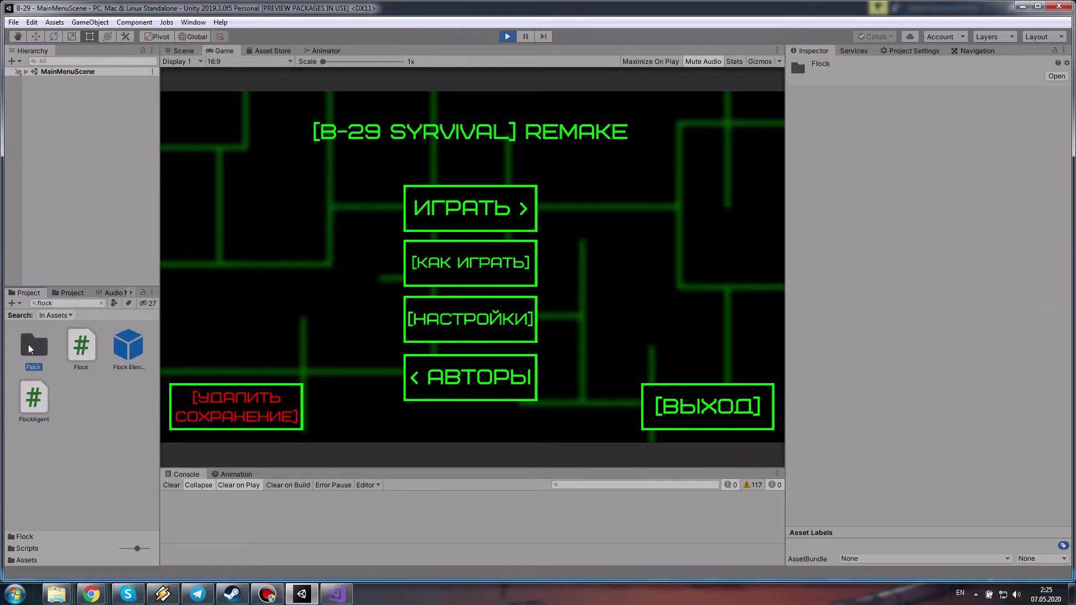
{"action": "left_click", "coordinate": [129, 346]}
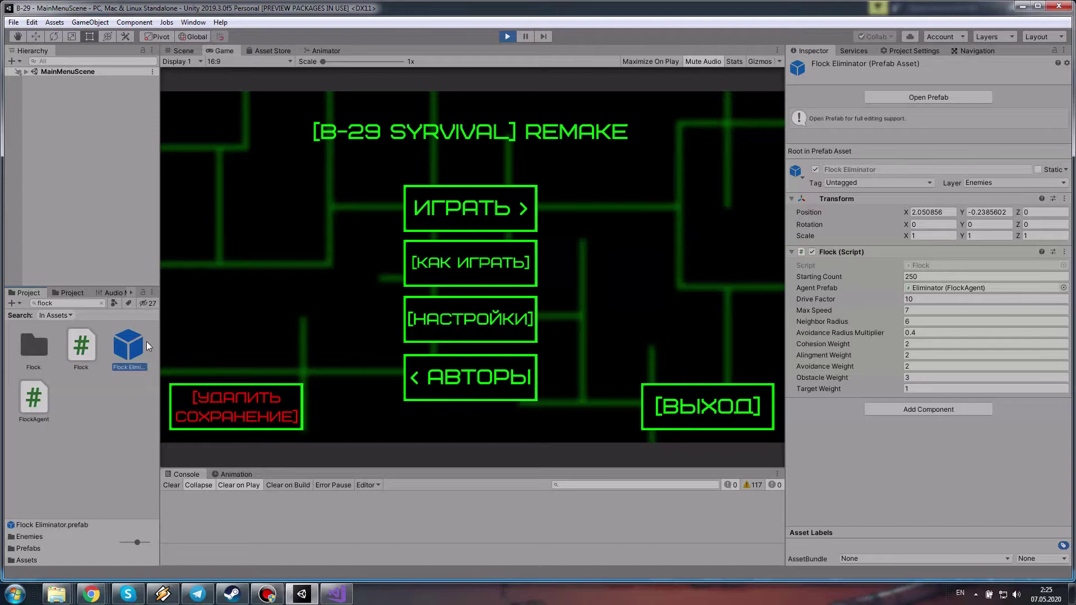
{"action": "left_click", "coordinate": [102, 303]}
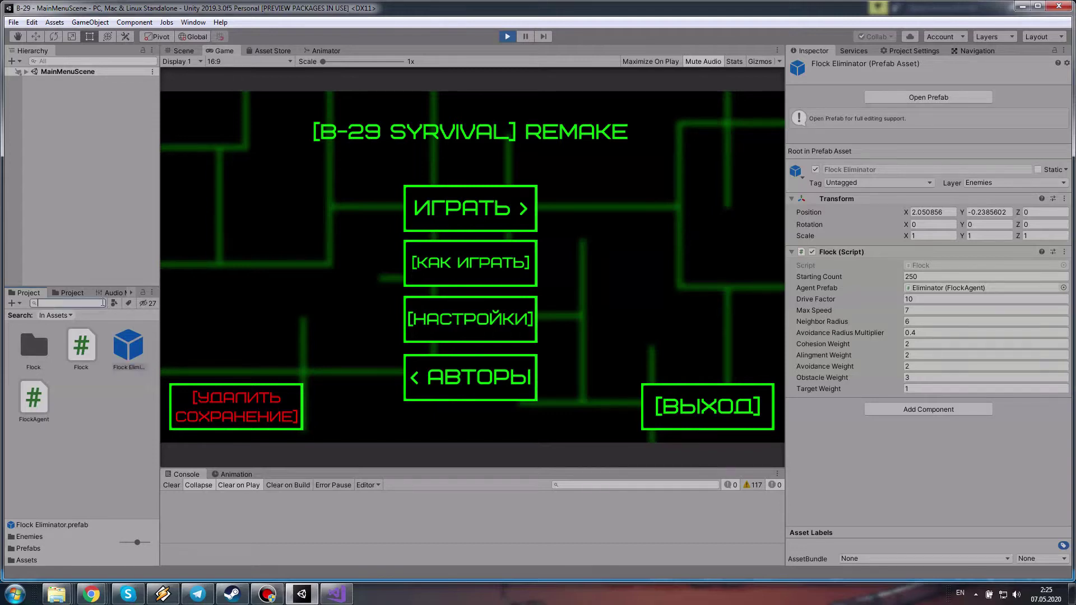
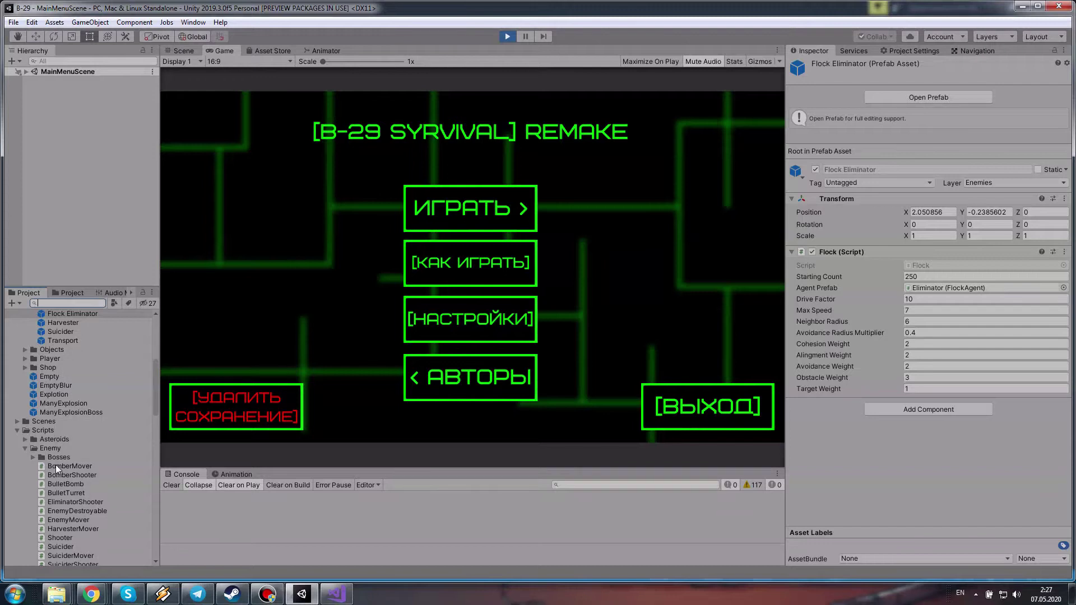
Inspect the Level 1 asset's wave settings, checking Total Time 186 and Max Money 1150
{"action": "scroll", "coordinate": [92, 422], "scroll_direction": "up", "scroll_amount": 5}
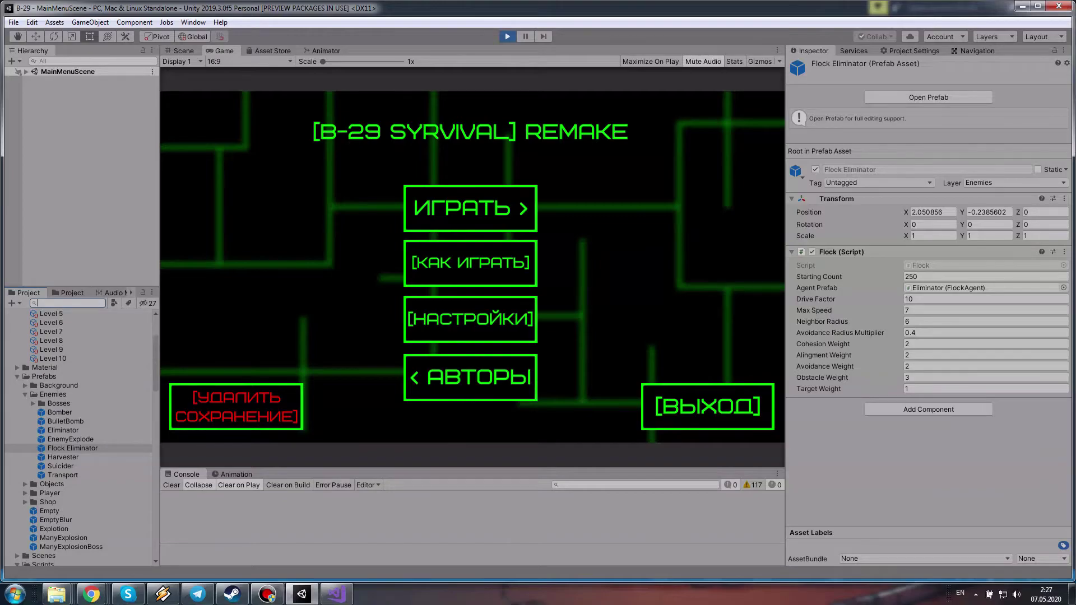
{"action": "left_click", "coordinate": [337, 595]}
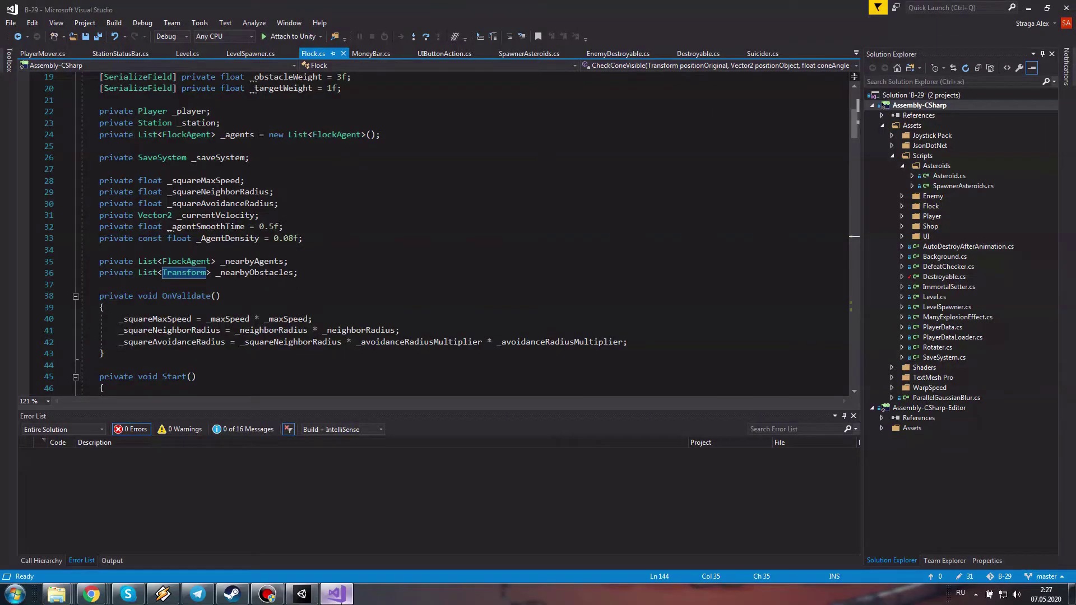
{"action": "left_click", "coordinate": [339, 597]}
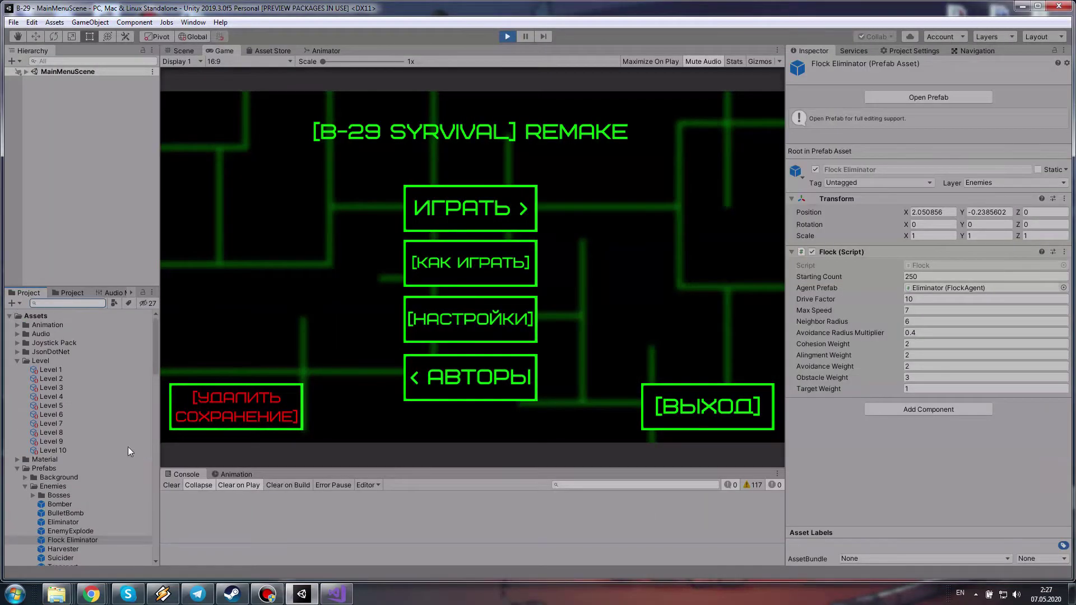
{"action": "left_click", "coordinate": [48, 370]}
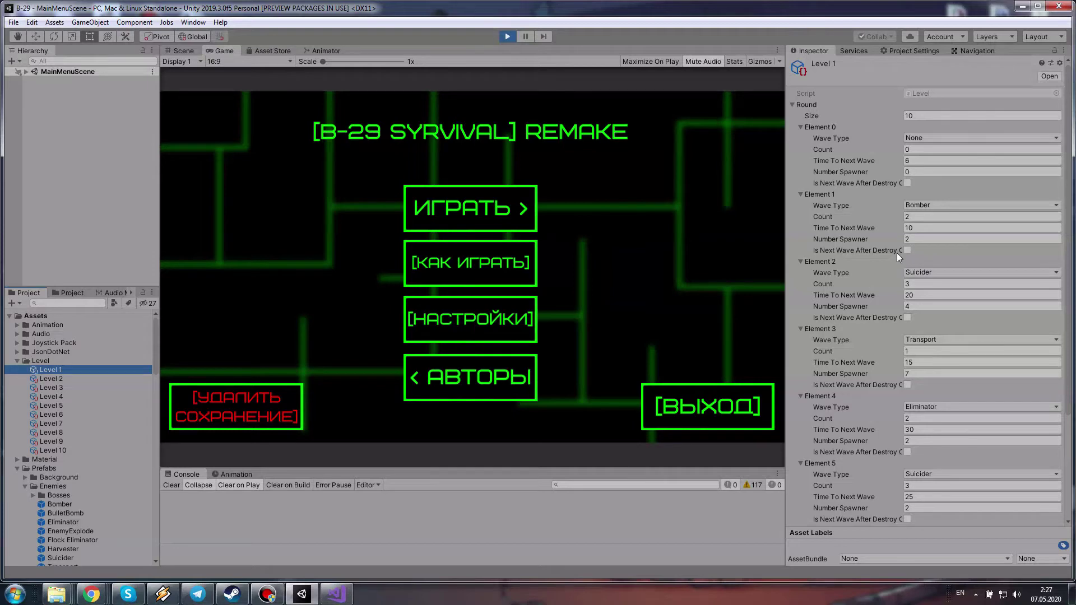
{"action": "scroll", "coordinate": [887, 304], "scroll_direction": "down", "scroll_amount": 5}
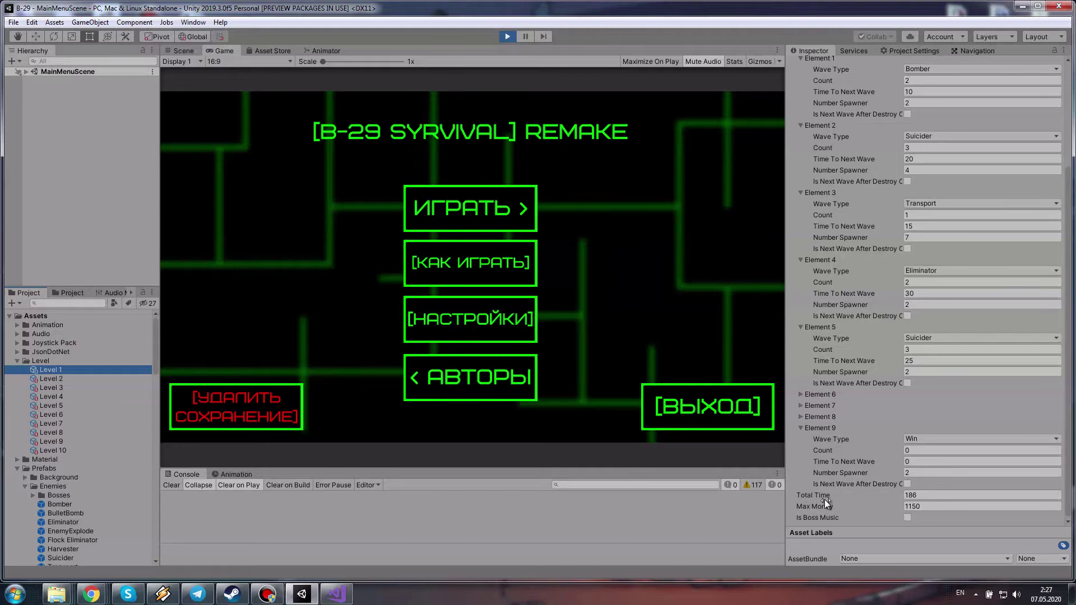
{"action": "left_click", "coordinate": [916, 495]}
{"action": "left_click", "coordinate": [933, 508]}
{"action": "left_click", "coordinate": [936, 505]}
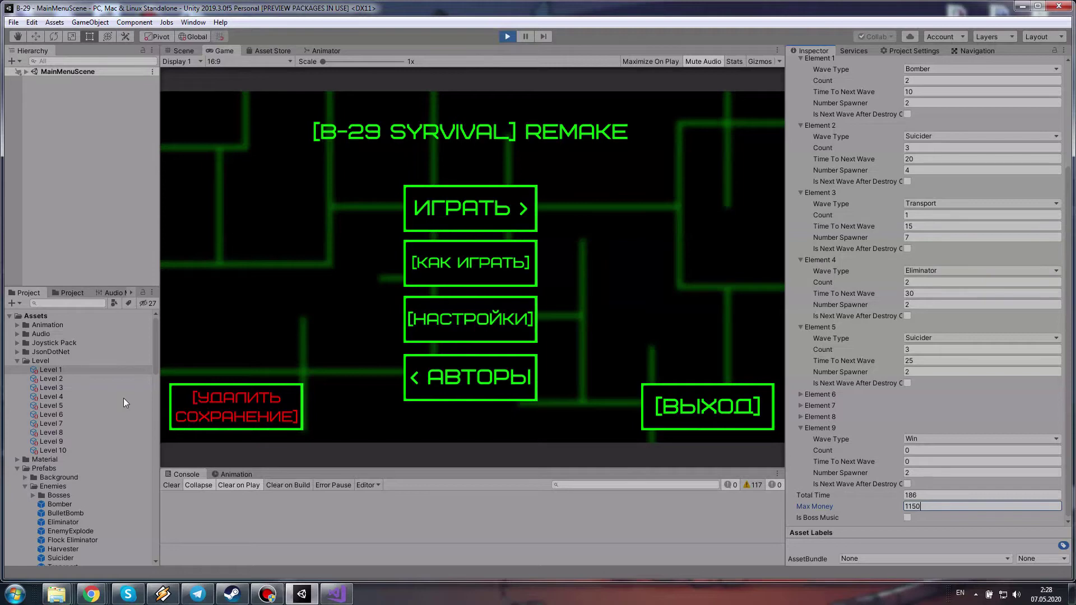
Browse the Project window from the Joystick Pack folder down, then stop Play mode
{"action": "left_click", "coordinate": [68, 343]}
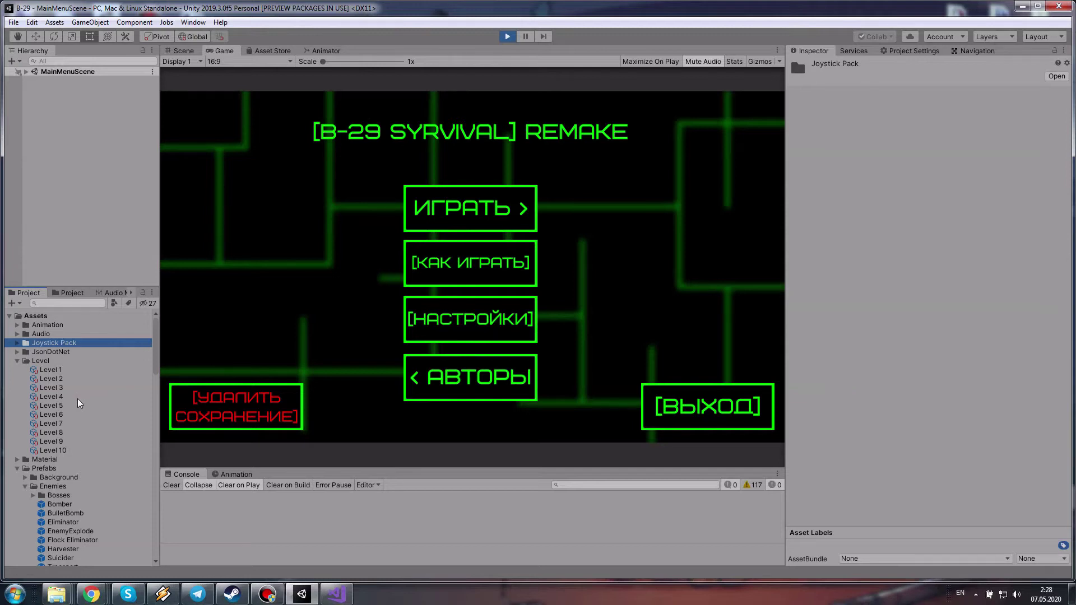
{"action": "scroll", "coordinate": [78, 400], "scroll_direction": "down", "scroll_amount": 3}
{"action": "scroll", "coordinate": [77, 400], "scroll_direction": "down", "scroll_amount": 4}
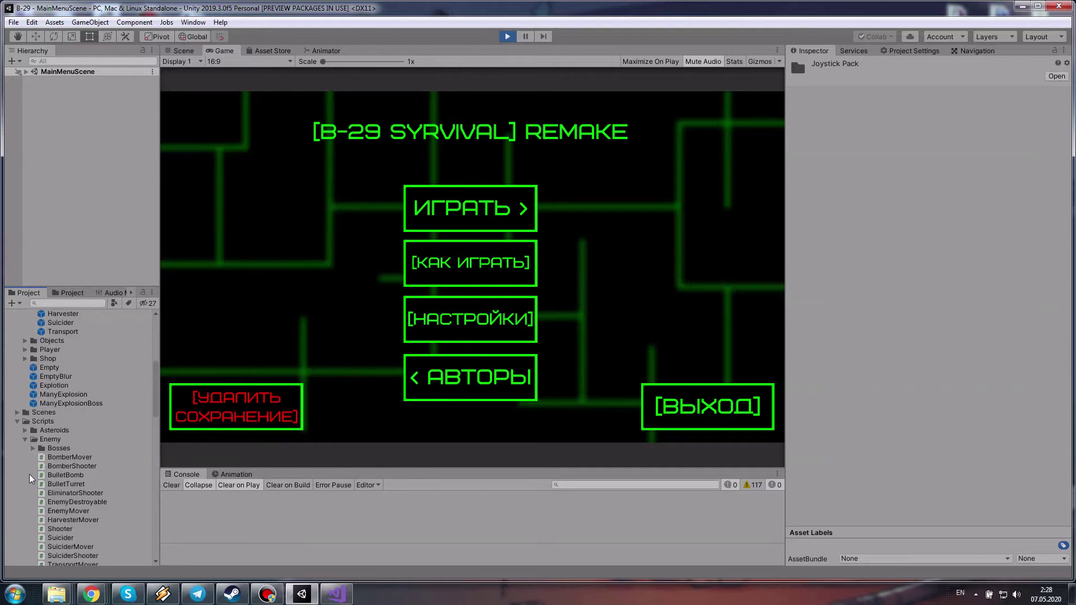
{"action": "scroll", "coordinate": [29, 474], "scroll_direction": "down", "scroll_amount": 3}
{"action": "scroll", "coordinate": [45, 474], "scroll_direction": "down", "scroll_amount": 3}
{"action": "scroll", "coordinate": [78, 473], "scroll_direction": "down", "scroll_amount": 3}
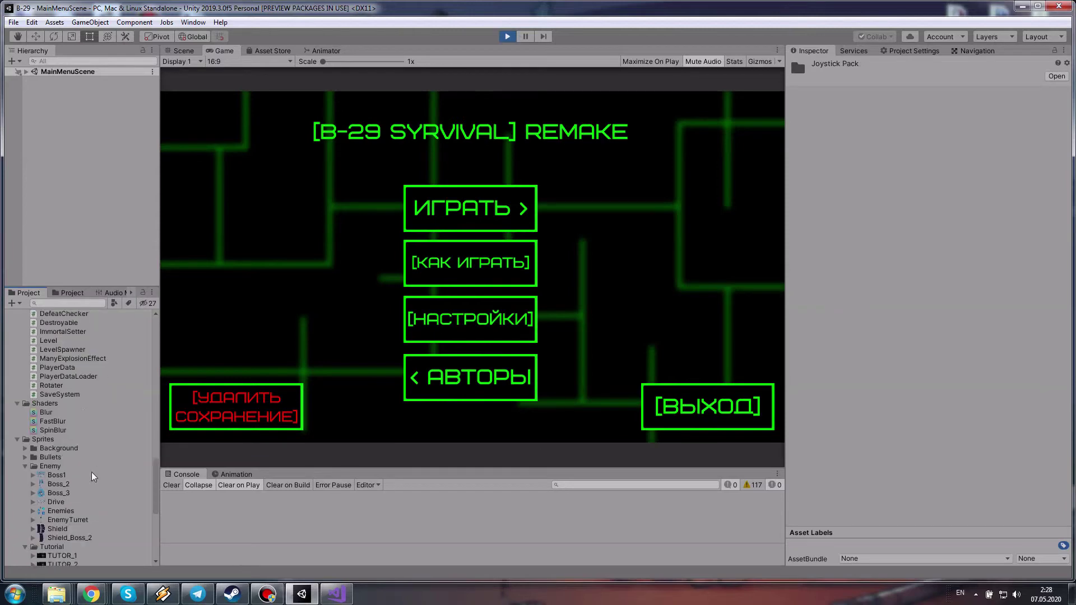
{"action": "scroll", "coordinate": [92, 472], "scroll_direction": "down", "scroll_amount": 3}
{"action": "scroll", "coordinate": [92, 472], "scroll_direction": "down", "scroll_amount": 3}
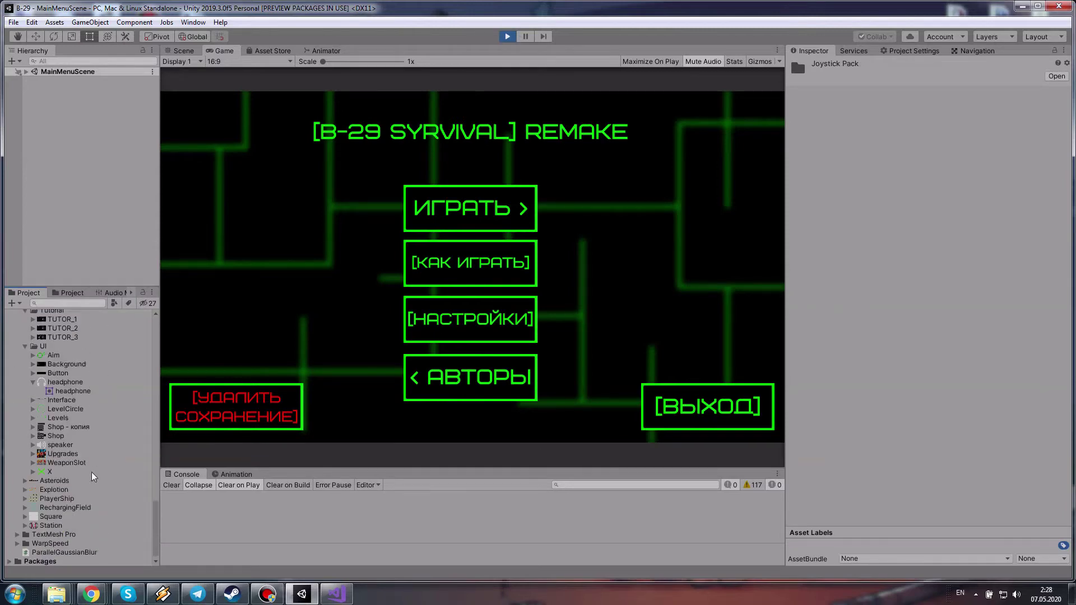
{"action": "left_click", "coordinate": [507, 36]}
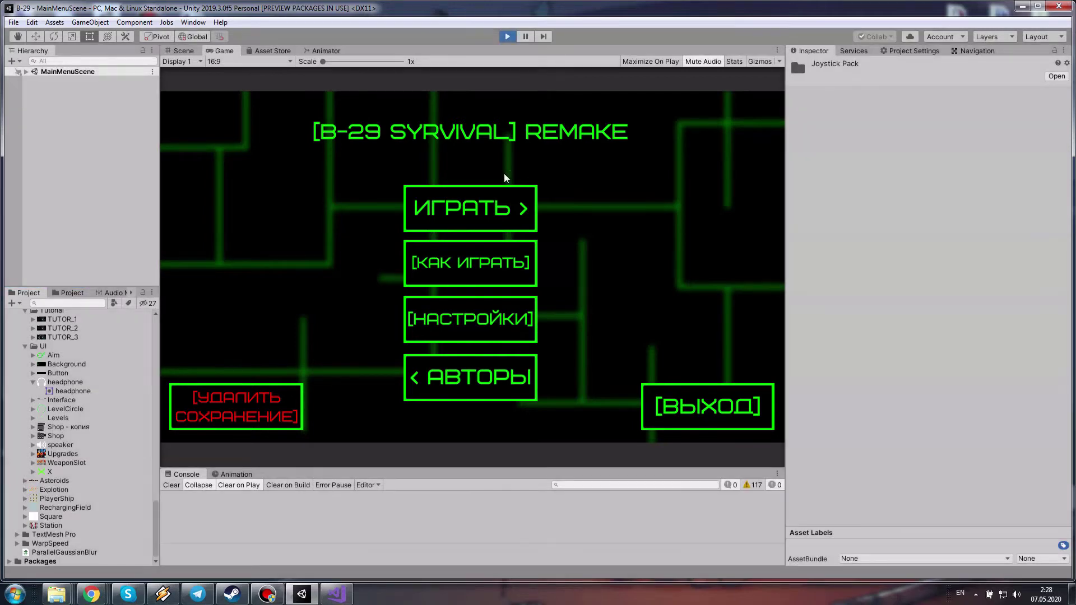
In Visual Studio, review the Suicider, Destroyable and EnemyDestroyable scripts
{"action": "left_click", "coordinate": [336, 594]}
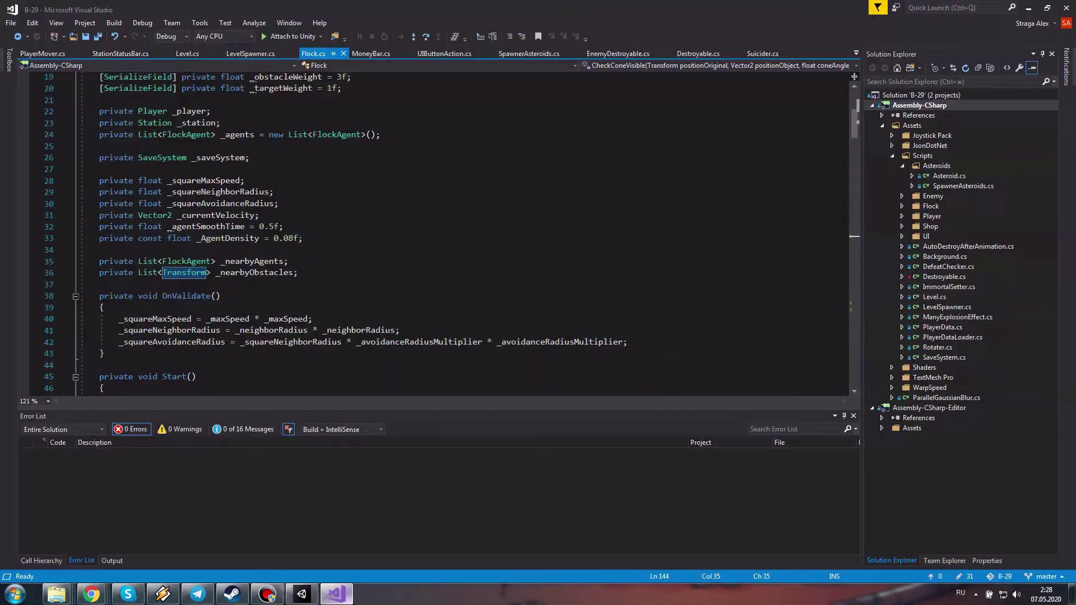
{"action": "scroll", "coordinate": [288, 194], "scroll_direction": "down", "scroll_amount": 1}
{"action": "scroll", "coordinate": [289, 194], "scroll_direction": "down", "scroll_amount": 2}
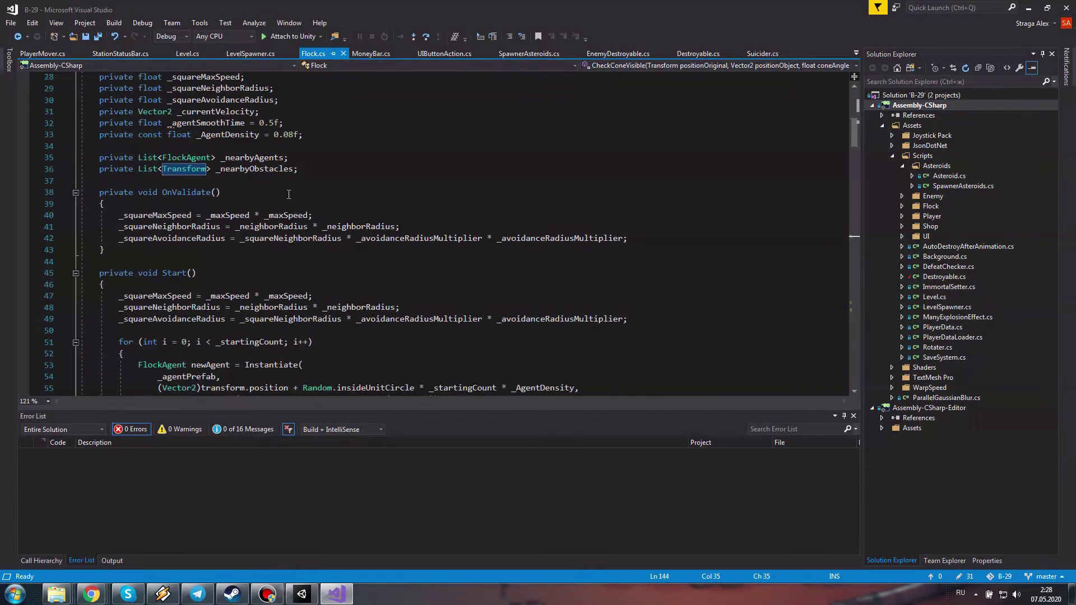
{"action": "scroll", "coordinate": [289, 194], "scroll_direction": "down", "scroll_amount": 3}
{"action": "left_click", "coordinate": [764, 55]}
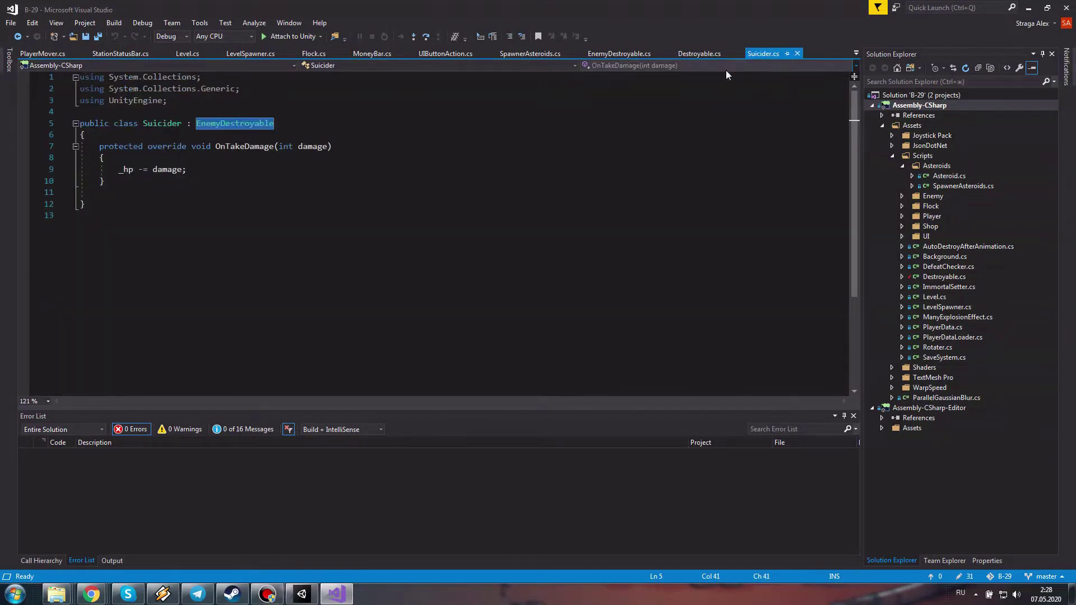
{"action": "left_click", "coordinate": [701, 53]}
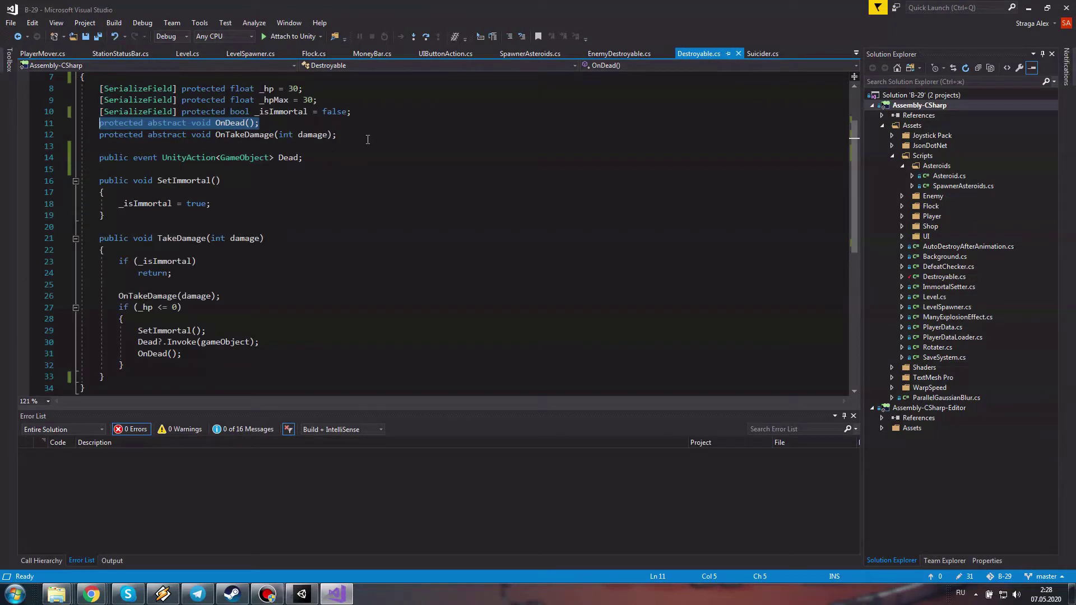
{"action": "left_click", "coordinate": [601, 58]}
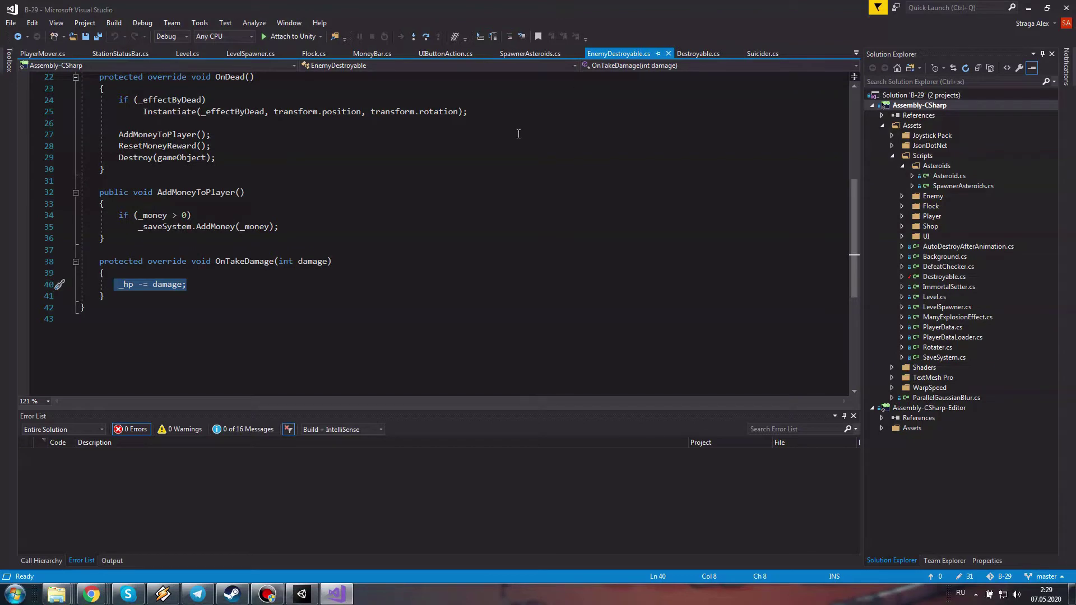
{"action": "scroll", "coordinate": [536, 127], "scroll_direction": "up", "scroll_amount": 2}
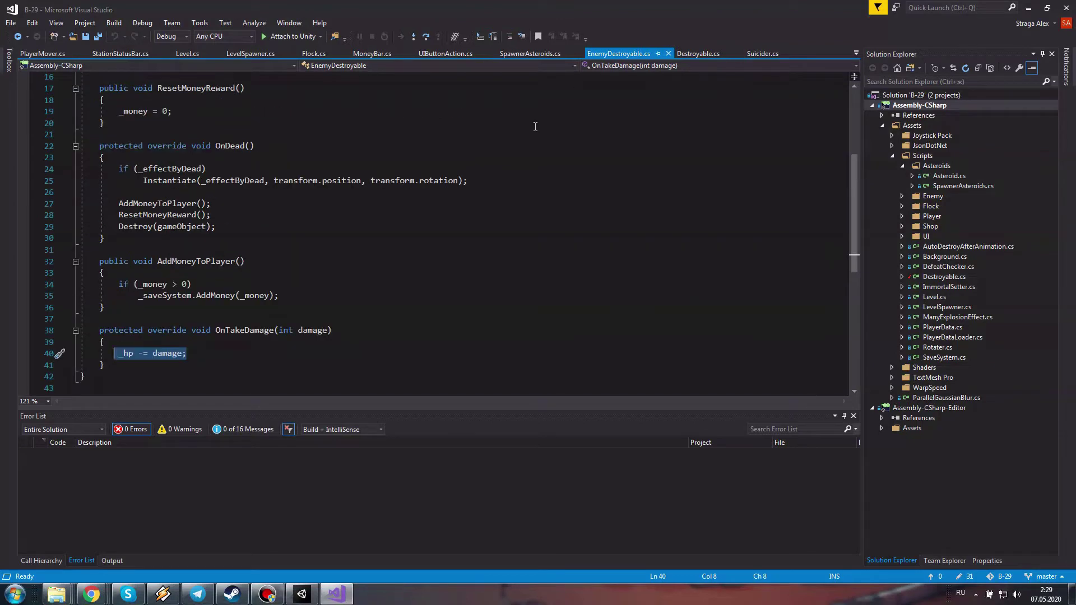
Look through SpawnerAsteroids, UIButtonAction, MoneyBar and Flock, ending on LevelSpawner.cs
{"action": "left_click", "coordinate": [526, 54]}
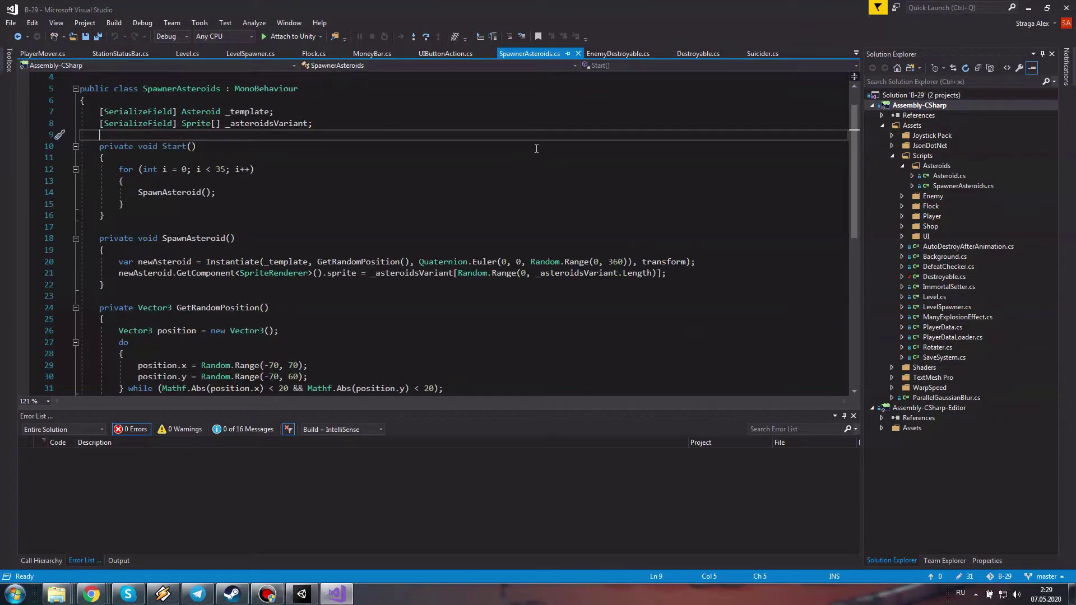
{"action": "left_click", "coordinate": [445, 54]}
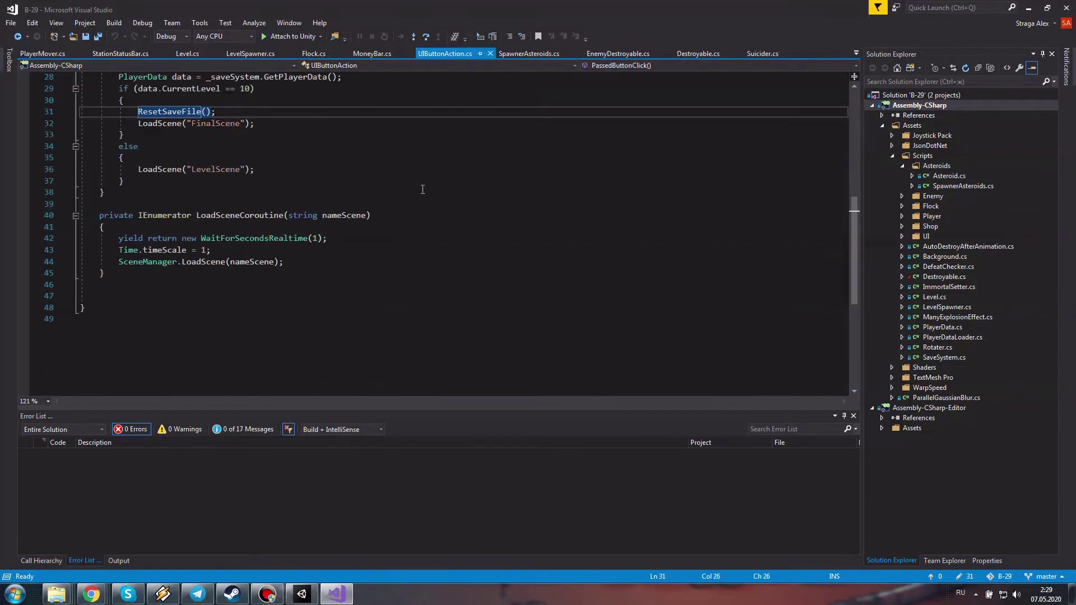
{"action": "left_click", "coordinate": [371, 54]}
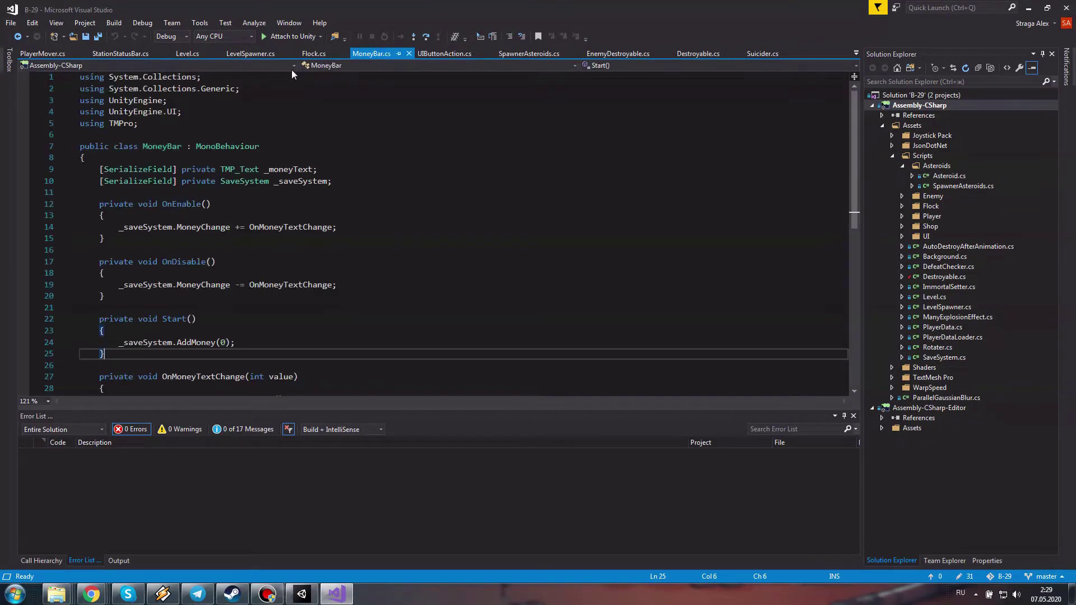
{"action": "left_click", "coordinate": [304, 58]}
{"action": "left_click", "coordinate": [187, 56]}
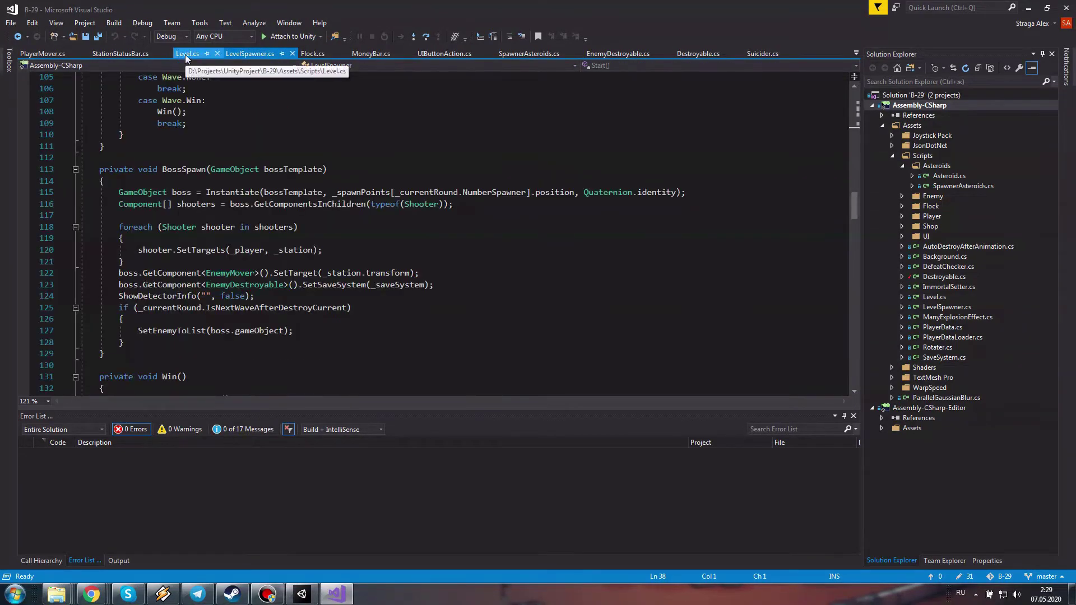
Scroll LevelSpawner.cs to its top, check Suicider's OnTakeDamage ending, then return to LevelSpawner
{"action": "scroll", "coordinate": [403, 261], "scroll_direction": "up", "scroll_amount": 3}
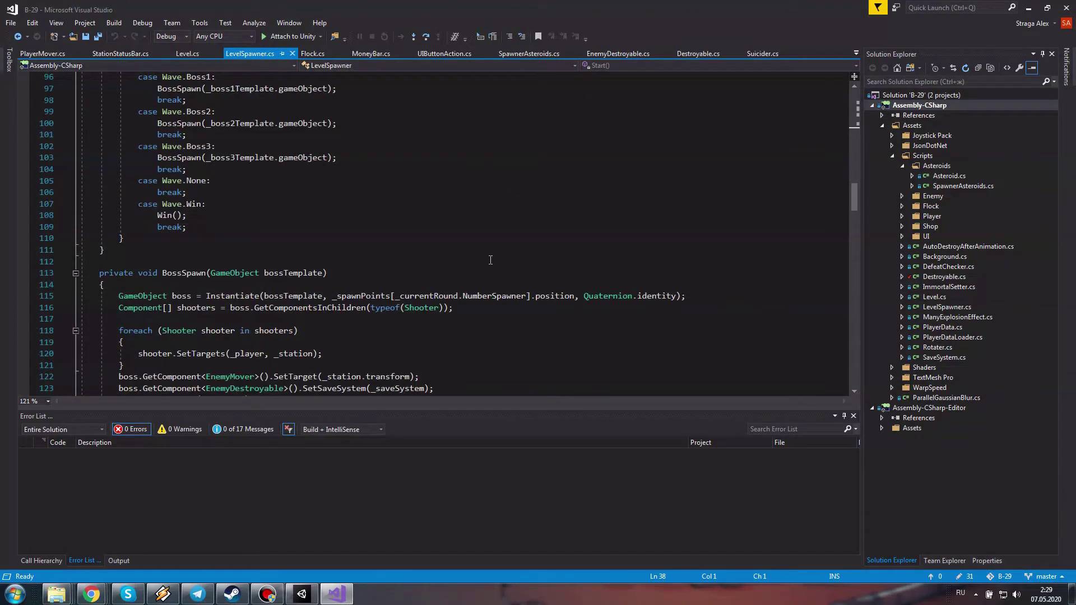
{"action": "scroll", "coordinate": [490, 260], "scroll_direction": "up", "scroll_amount": 2}
{"action": "scroll", "coordinate": [532, 235], "scroll_direction": "up", "scroll_amount": 3}
{"action": "scroll", "coordinate": [616, 202], "scroll_direction": "up", "scroll_amount": 3}
{"action": "scroll", "coordinate": [734, 164], "scroll_direction": "up", "scroll_amount": 6}
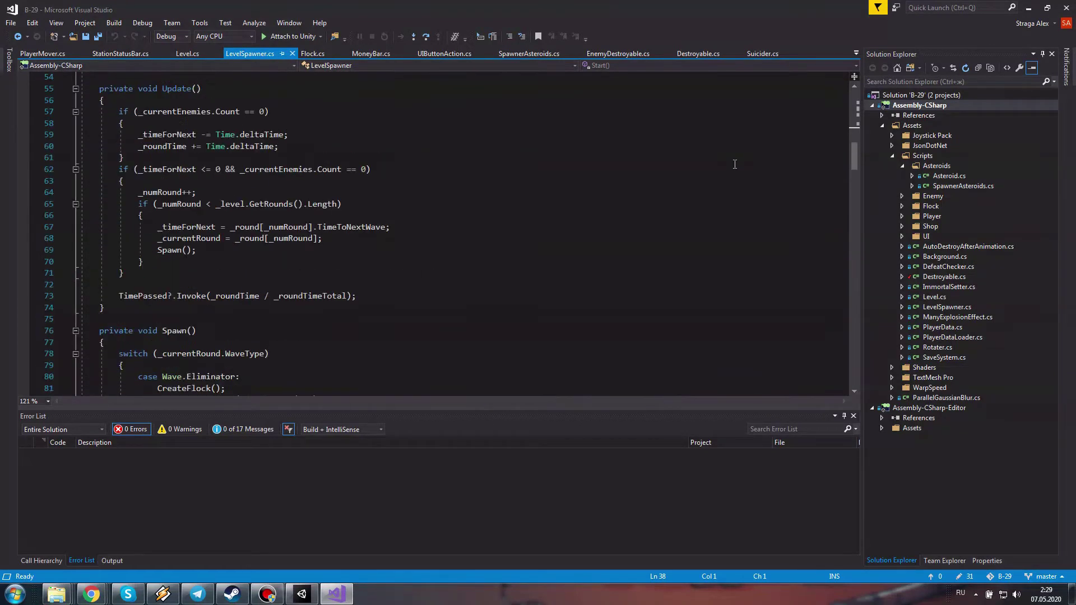
{"action": "scroll", "coordinate": [734, 164], "scroll_direction": "up", "scroll_amount": 5}
{"action": "scroll", "coordinate": [734, 164], "scroll_direction": "up", "scroll_amount": 3}
{"action": "scroll", "coordinate": [734, 164], "scroll_direction": "up", "scroll_amount": 3}
{"action": "scroll", "coordinate": [734, 164], "scroll_direction": "up", "scroll_amount": 5}
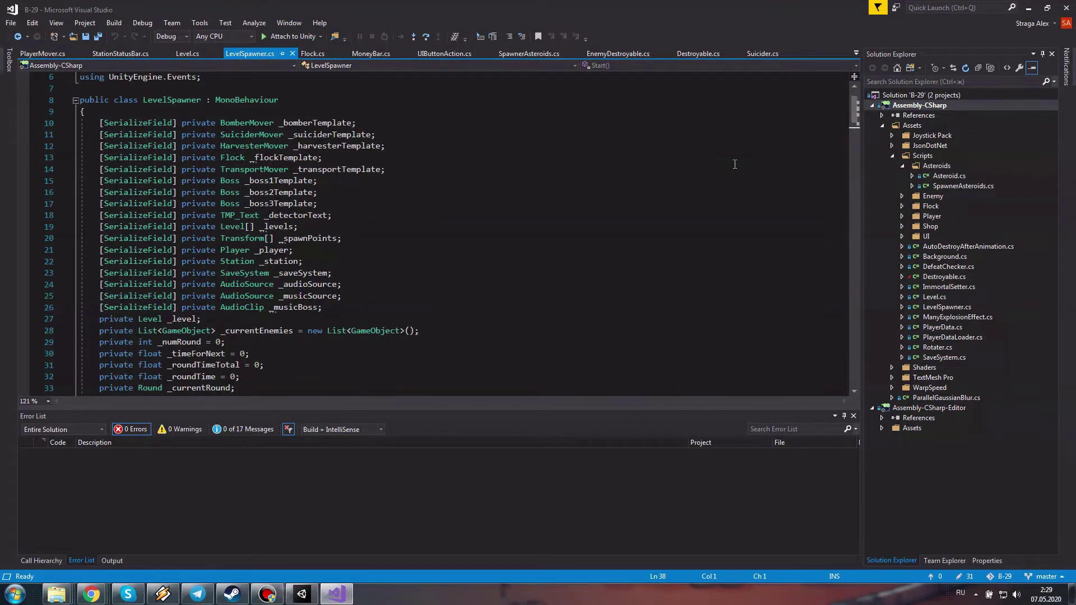
{"action": "left_click", "coordinate": [752, 54]}
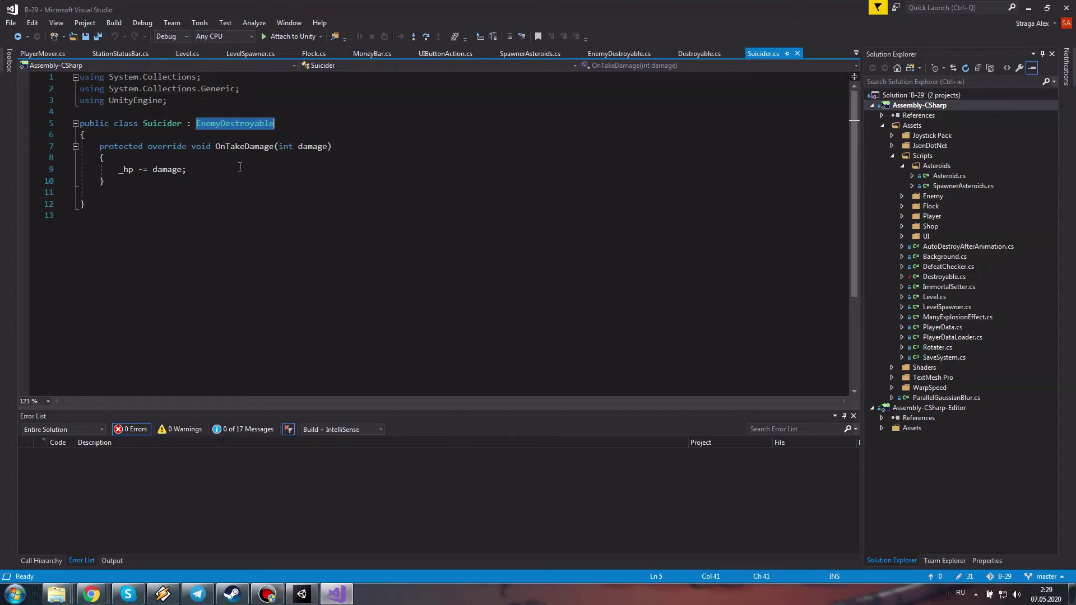
{"action": "left_click", "coordinate": [296, 181]}
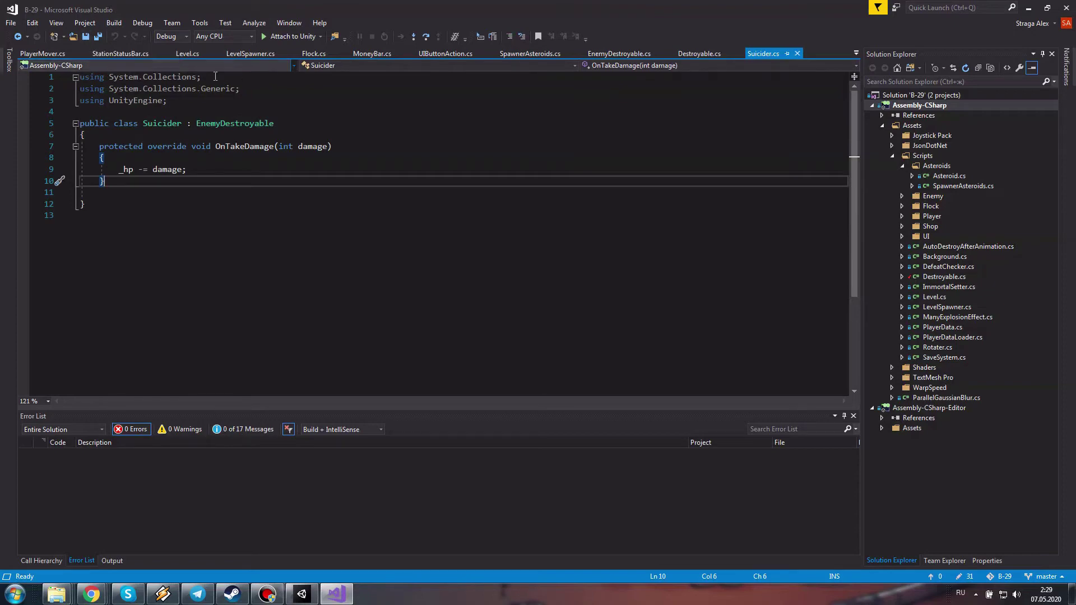
{"action": "left_click", "coordinate": [246, 54]}
Read through LevelSpawner.cs's BossSpawn, Win and SpawnEnemy code, then return to Unity
{"action": "scroll", "coordinate": [382, 355], "scroll_direction": "down", "scroll_amount": 5}
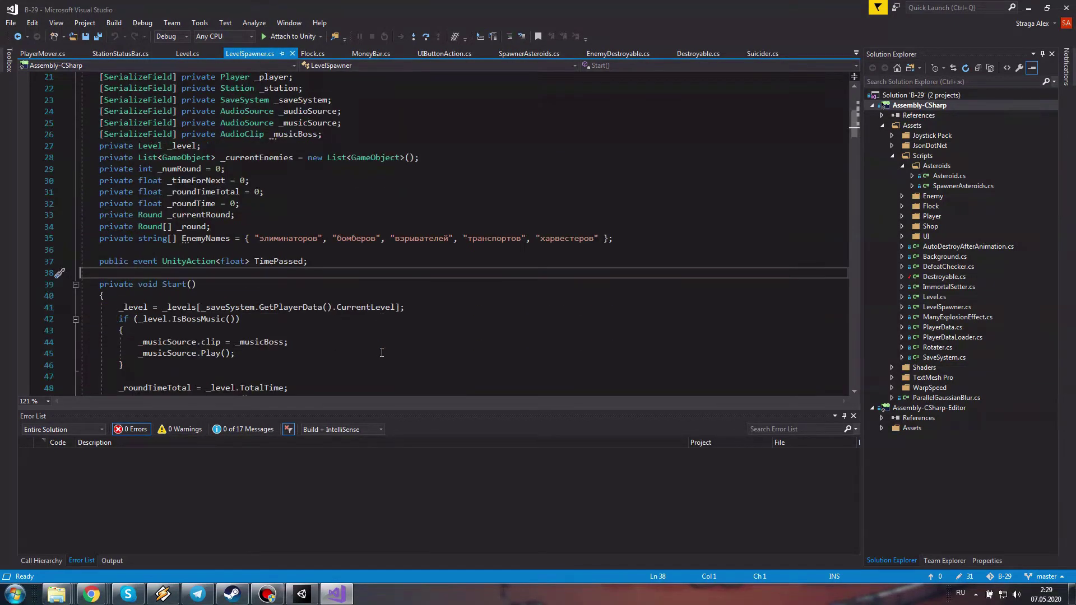
{"action": "scroll", "coordinate": [382, 353], "scroll_direction": "down", "scroll_amount": 9}
{"action": "scroll", "coordinate": [280, 320], "scroll_direction": "down", "scroll_amount": 8}
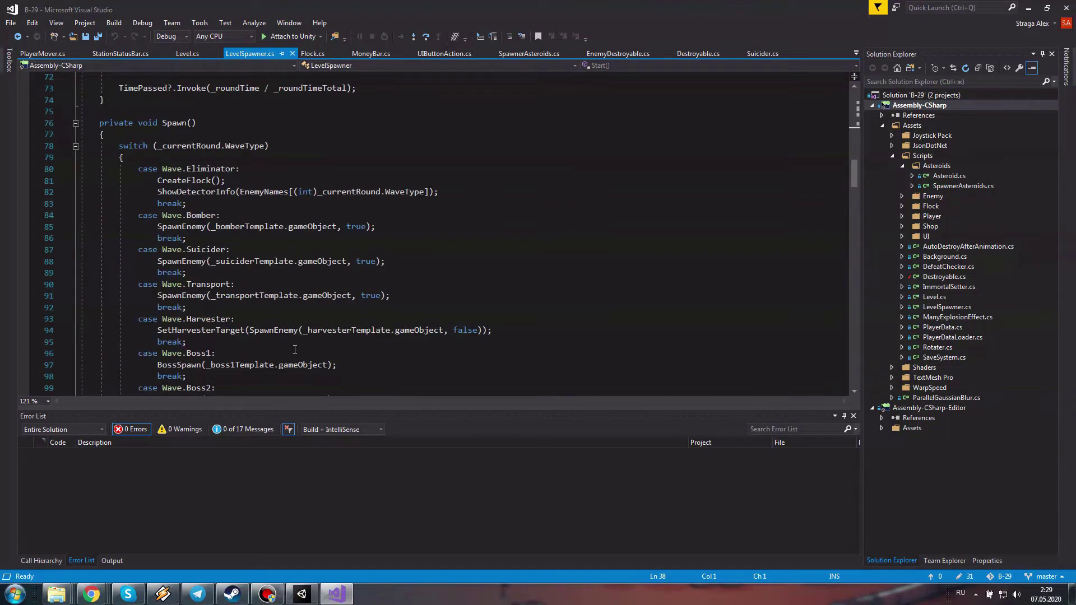
{"action": "scroll", "coordinate": [294, 350], "scroll_direction": "down", "scroll_amount": 1}
{"action": "scroll", "coordinate": [294, 350], "scroll_direction": "down", "scroll_amount": 5}
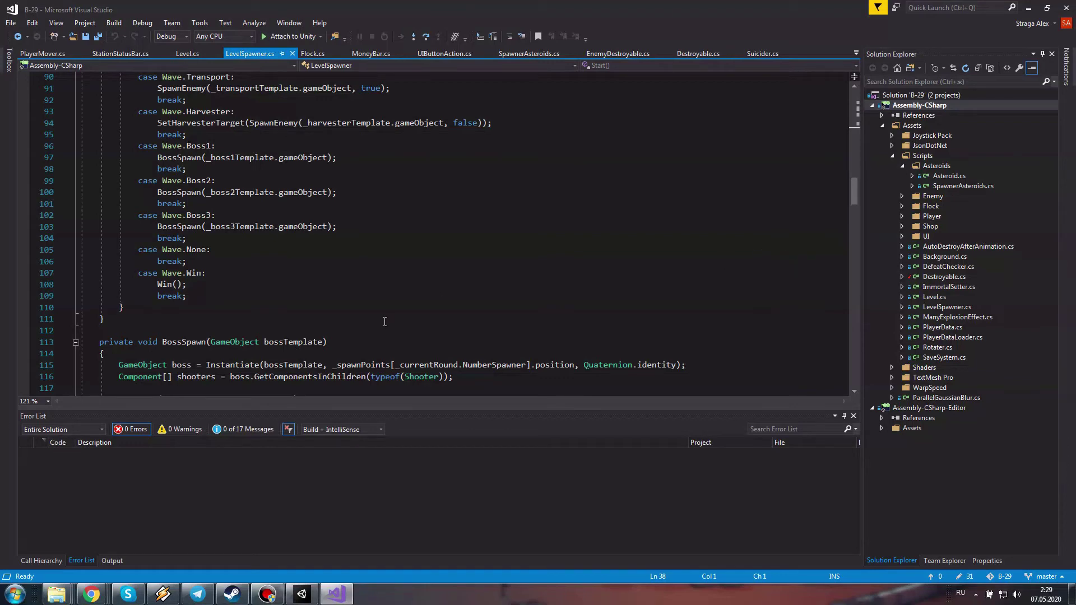
{"action": "scroll", "coordinate": [428, 327], "scroll_direction": "down", "scroll_amount": 5}
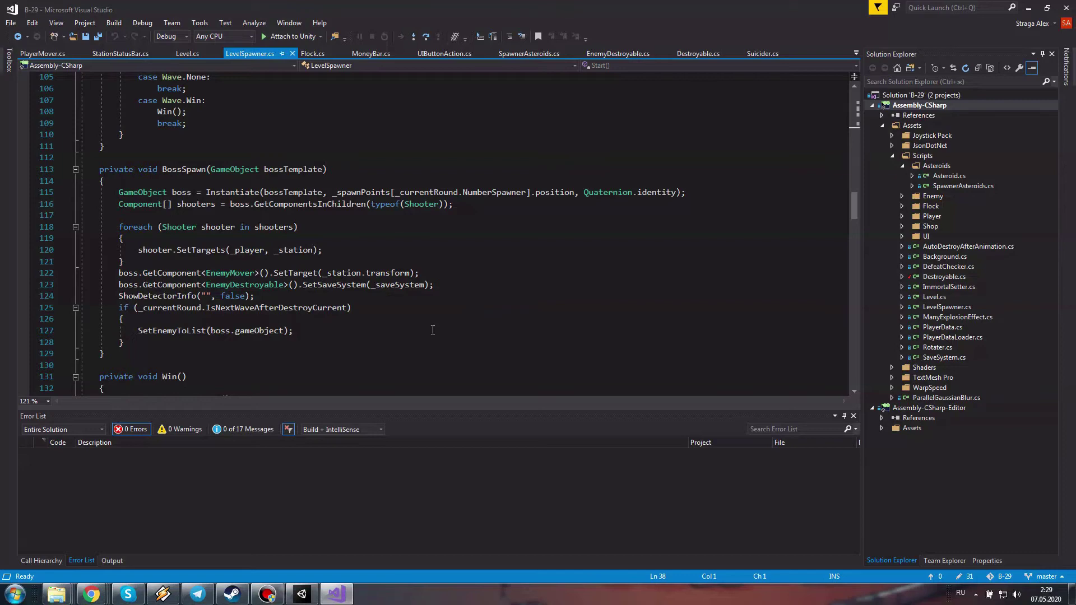
{"action": "scroll", "coordinate": [433, 330], "scroll_direction": "down", "scroll_amount": 3}
{"action": "scroll", "coordinate": [358, 201], "scroll_direction": "down", "scroll_amount": 1}
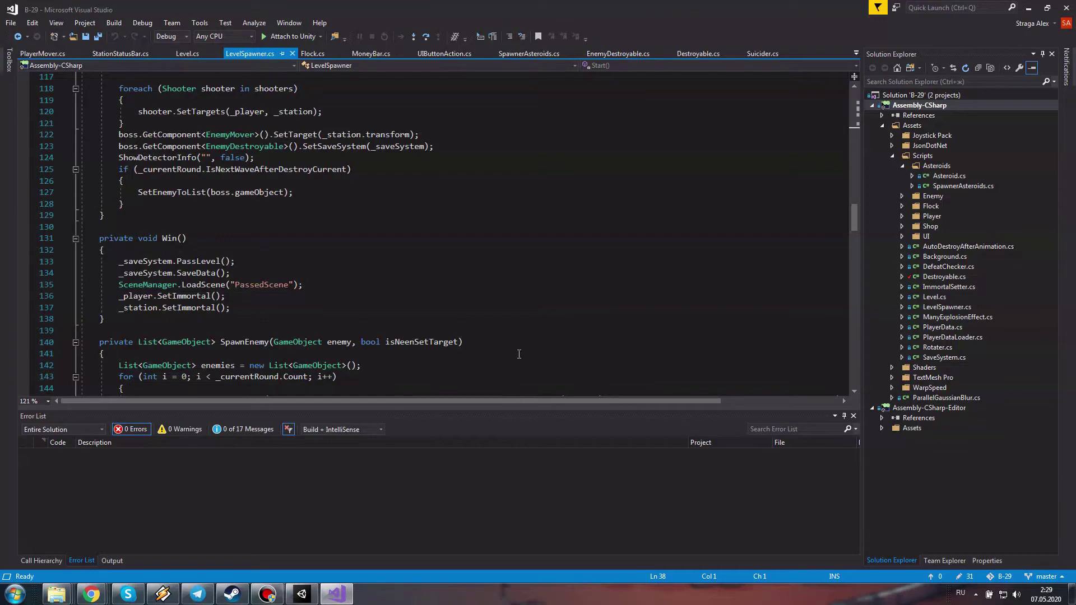
{"action": "scroll", "coordinate": [519, 353], "scroll_direction": "down", "scroll_amount": 8}
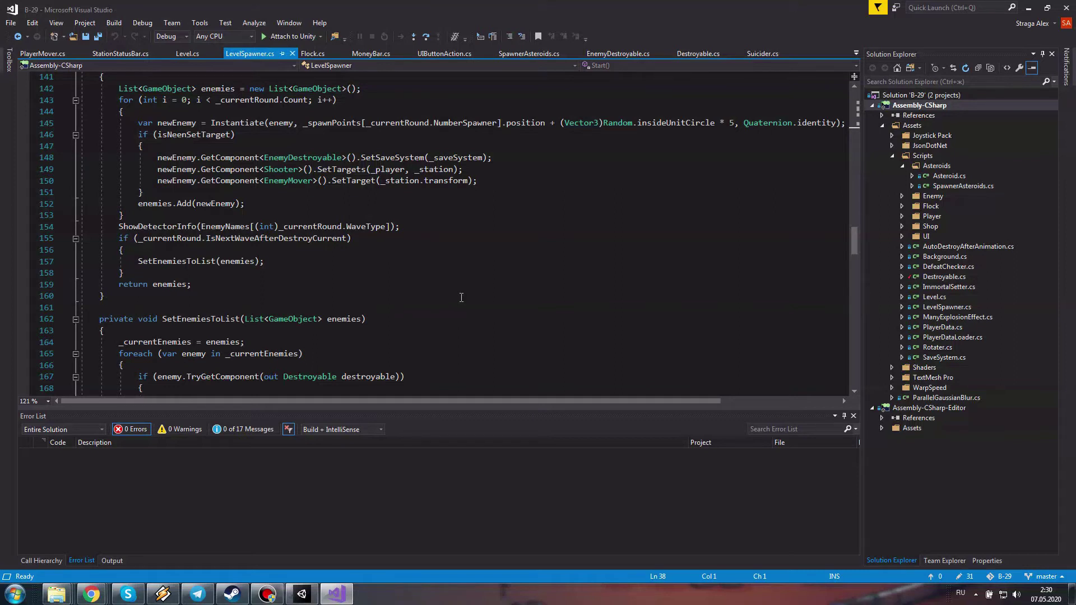
{"action": "left_click", "coordinate": [303, 593]}
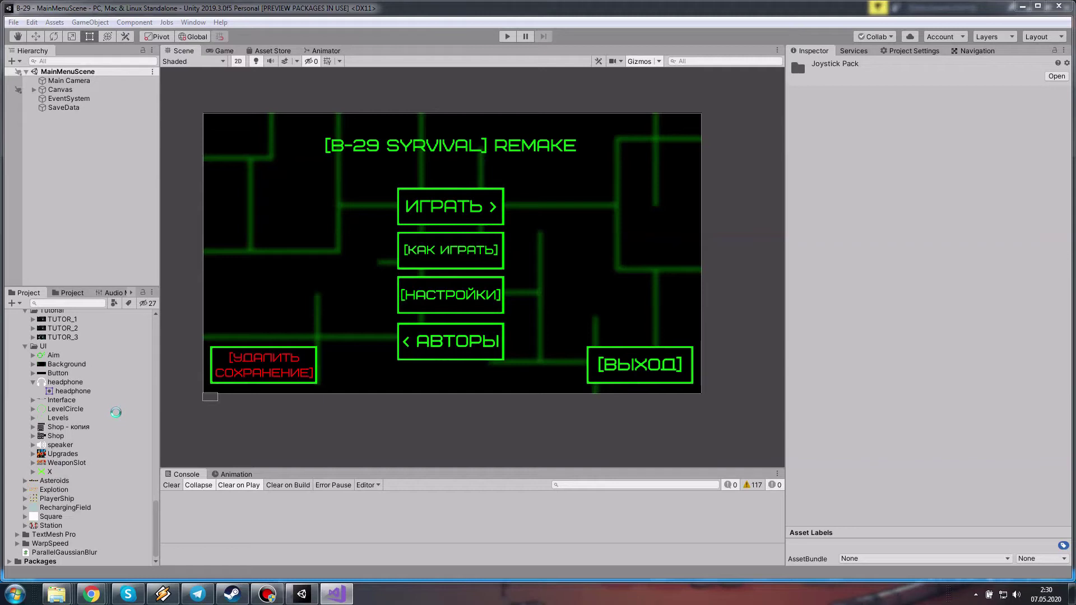
Find Boss_1 under Prefabs/Enemies/Bosses and open it in Prefab Mode
{"action": "scroll", "coordinate": [116, 412], "scroll_direction": "up", "scroll_amount": 2}
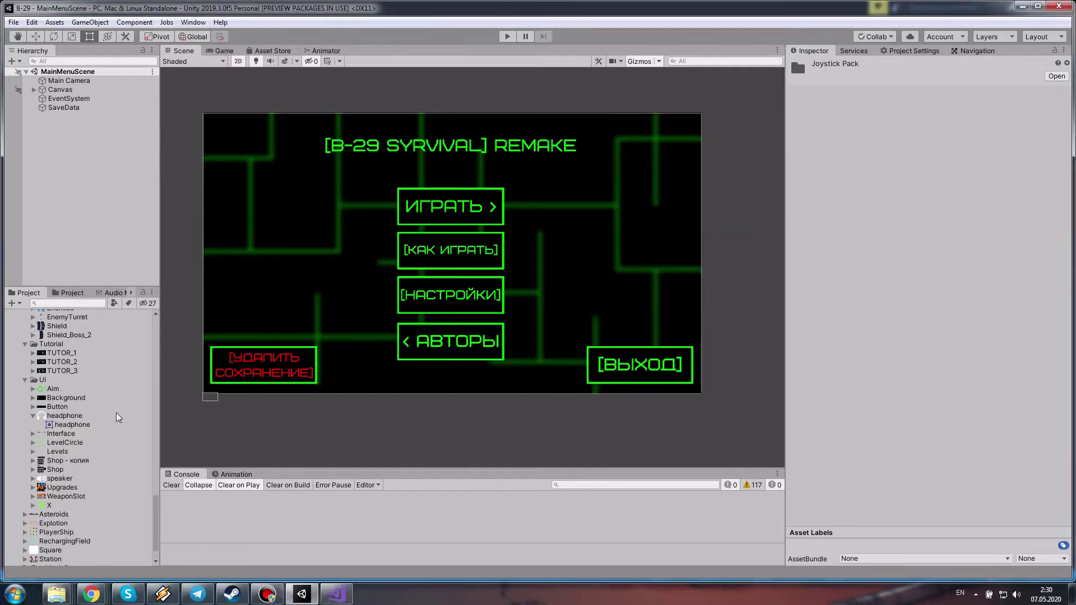
{"action": "scroll", "coordinate": [116, 413], "scroll_direction": "up", "scroll_amount": 5}
{"action": "scroll", "coordinate": [116, 412], "scroll_direction": "up", "scroll_amount": 3}
{"action": "scroll", "coordinate": [116, 413], "scroll_direction": "up", "scroll_amount": 3}
{"action": "scroll", "coordinate": [116, 413], "scroll_direction": "up", "scroll_amount": 3}
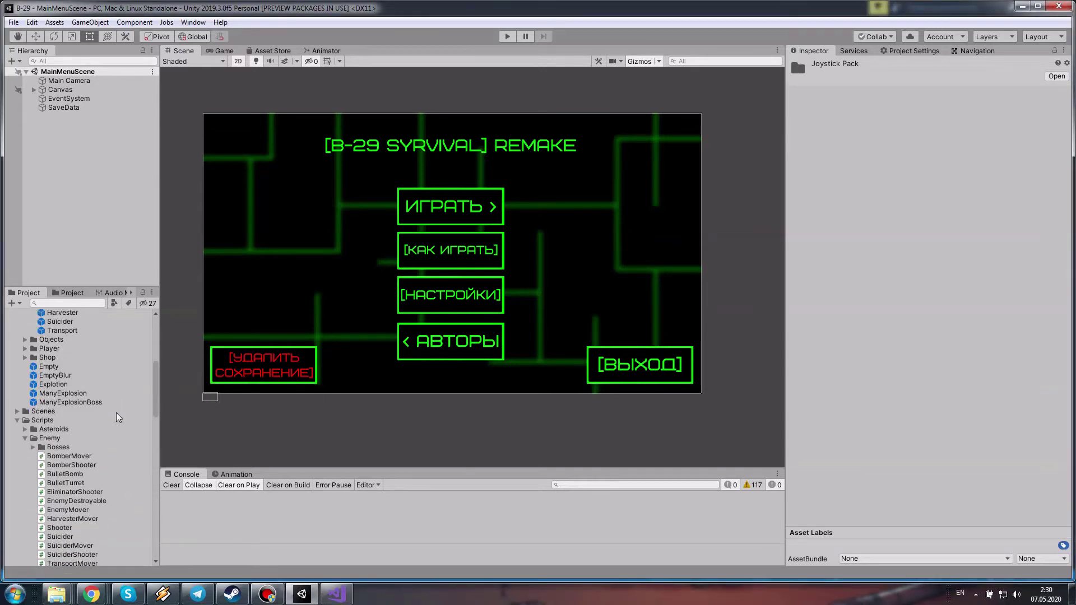
{"action": "scroll", "coordinate": [116, 413], "scroll_direction": "up", "scroll_amount": 3}
{"action": "scroll", "coordinate": [116, 413], "scroll_direction": "up", "scroll_amount": 3}
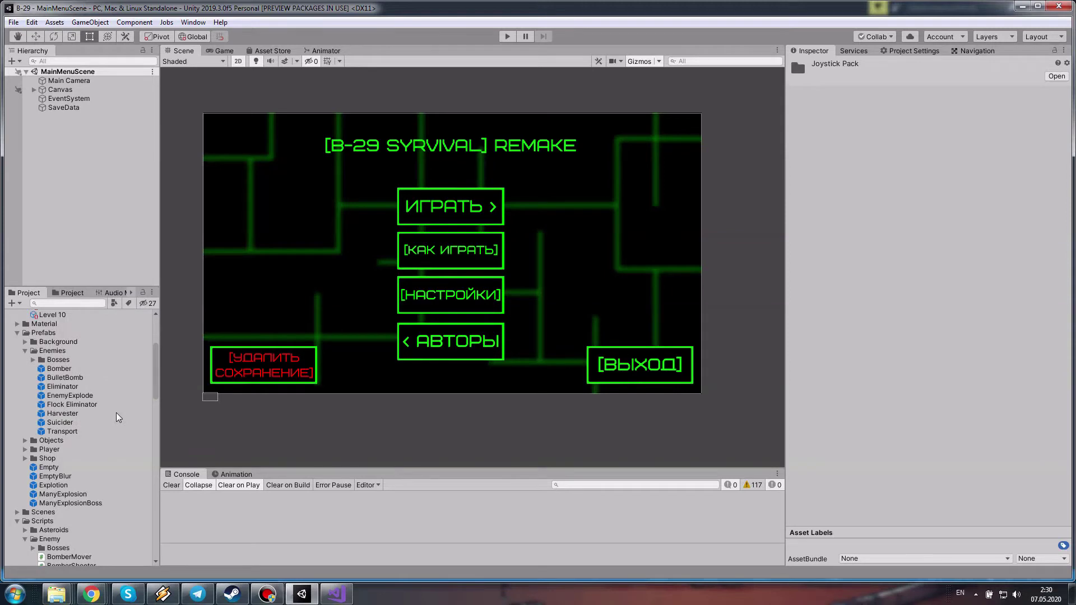
{"action": "left_click", "coordinate": [32, 359]}
{"action": "left_click", "coordinate": [65, 369]}
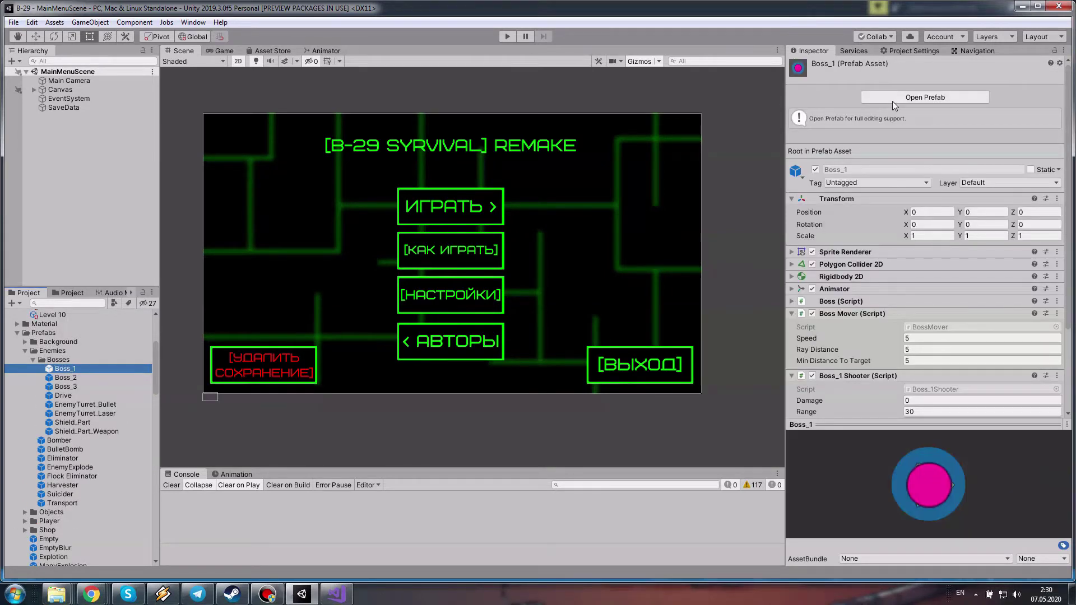
{"action": "left_click", "coordinate": [891, 99]}
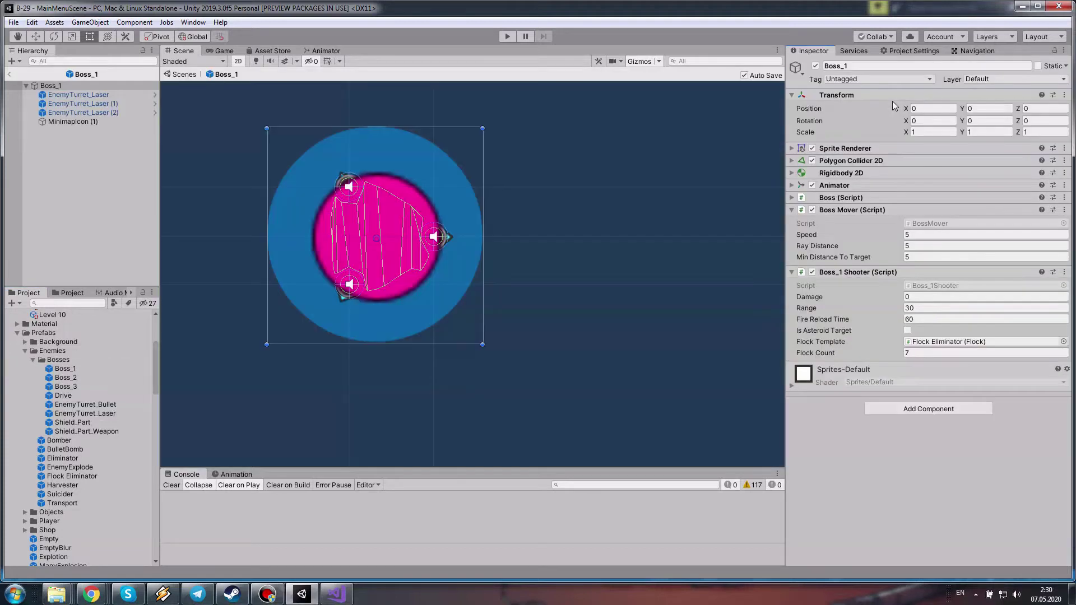
Enlarge the Console, hide Boss_1's MinimapIcon (1) child, and zoom in on Boss_1
{"action": "left_click", "coordinate": [65, 122]}
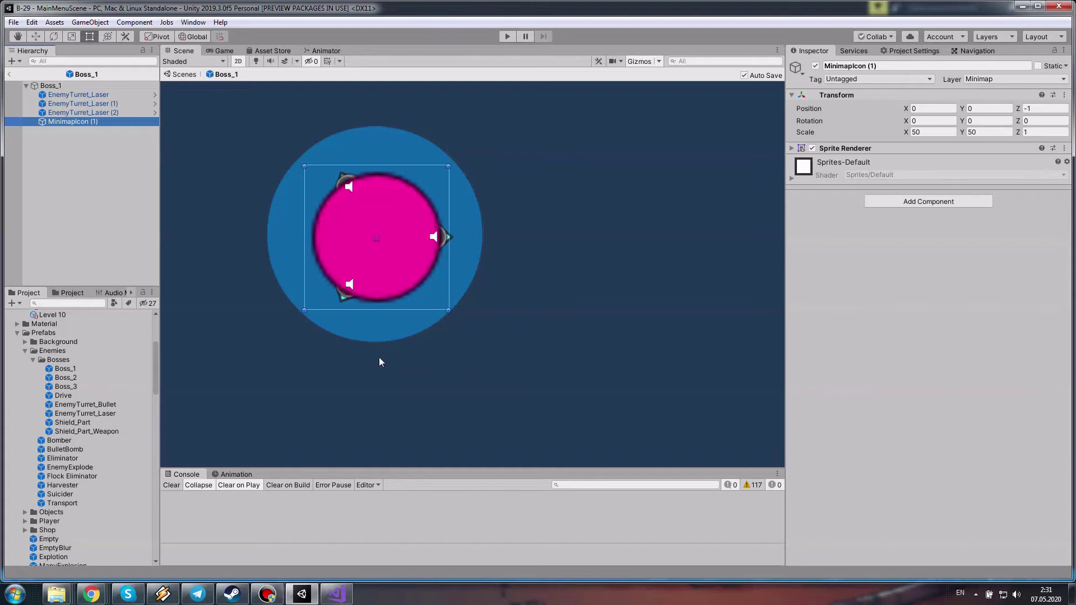
{"action": "left_click_drag", "start_coordinate": [320, 469], "coordinate": [336, 435]}
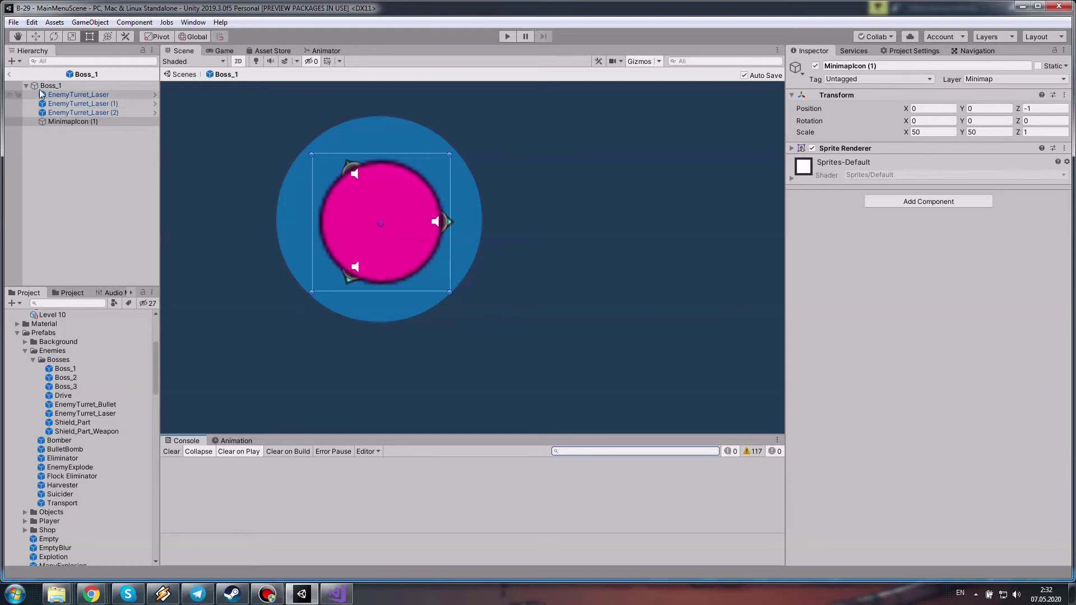
{"action": "left_click", "coordinate": [9, 121]}
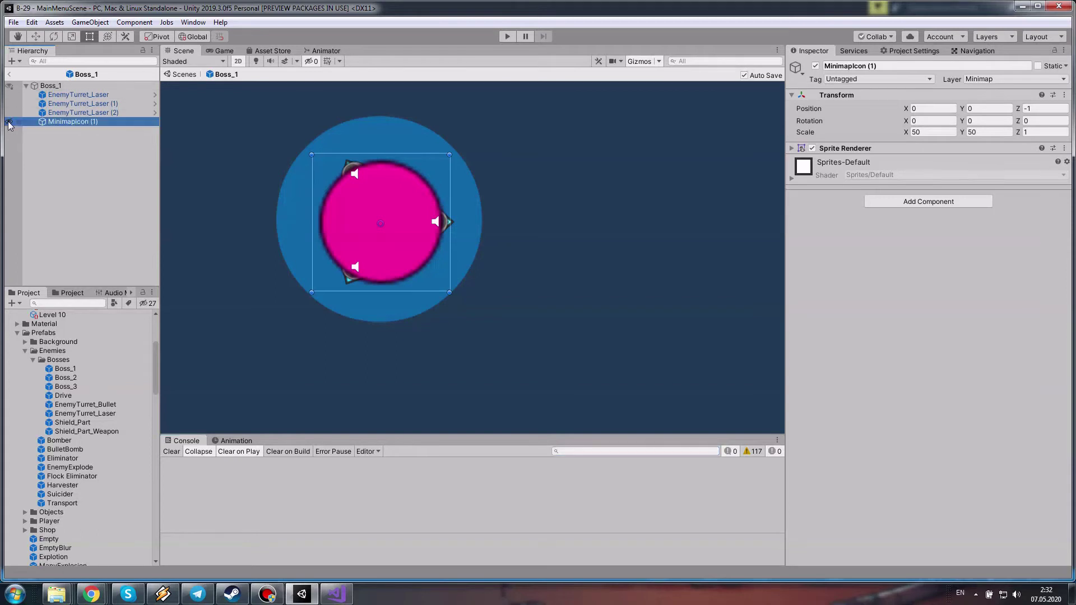
{"action": "left_click", "coordinate": [49, 87]}
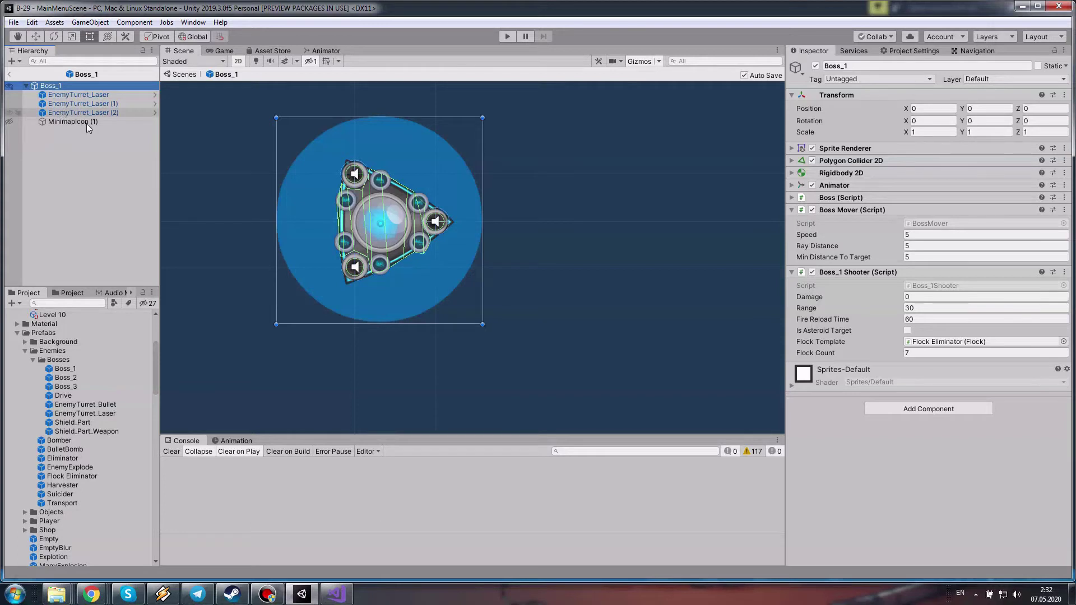
{"action": "scroll", "coordinate": [343, 226], "scroll_direction": "up", "scroll_amount": 2}
{"action": "scroll", "coordinate": [343, 227], "scroll_direction": "up", "scroll_amount": 1}
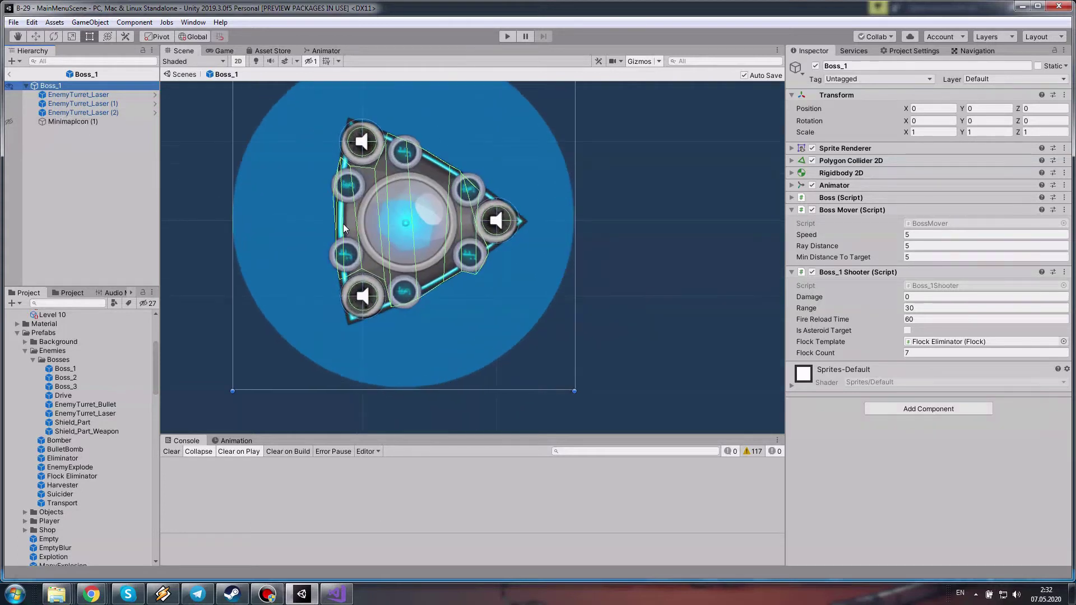
Open the Boss_2 prefab and hide its MinimapIcon child in the Hierarchy
{"action": "left_click", "coordinate": [73, 386]}
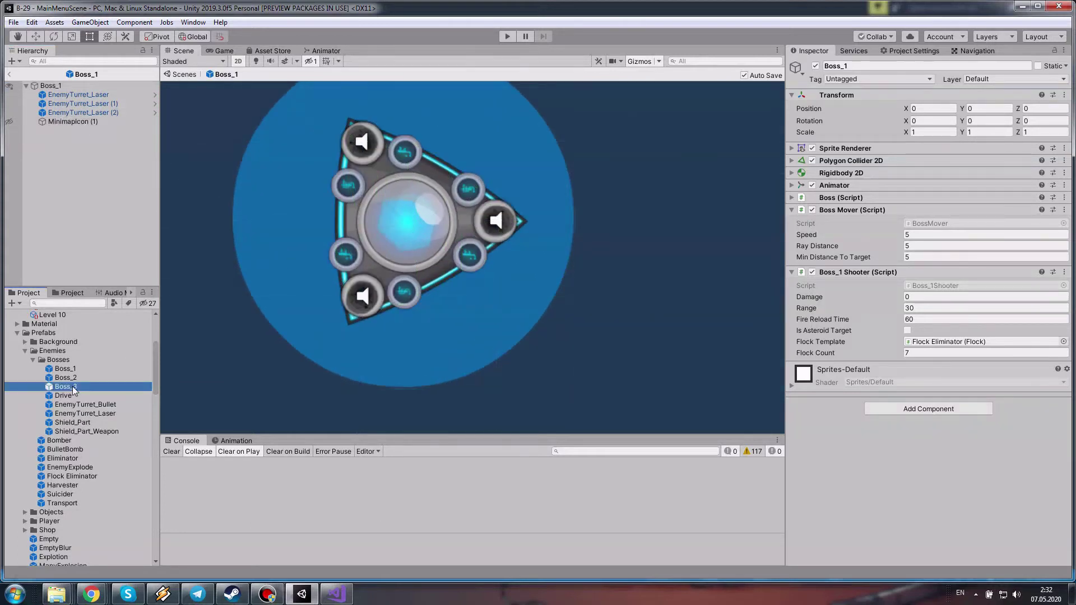
{"action": "mouse_move", "coordinate": [66, 377]}
{"action": "left_mouse_down"}
{"action": "mouse_move", "coordinate": [99, 123]}
{"action": "mouse_move", "coordinate": [9, 255]}
{"action": "left_mouse_up"}
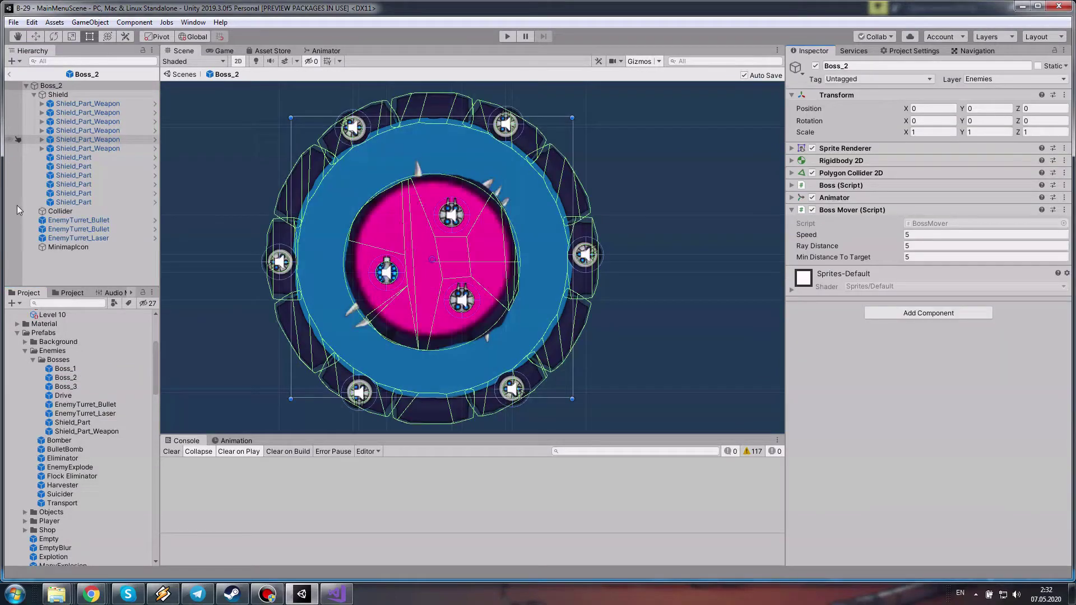
{"action": "left_click", "coordinate": [9, 247]}
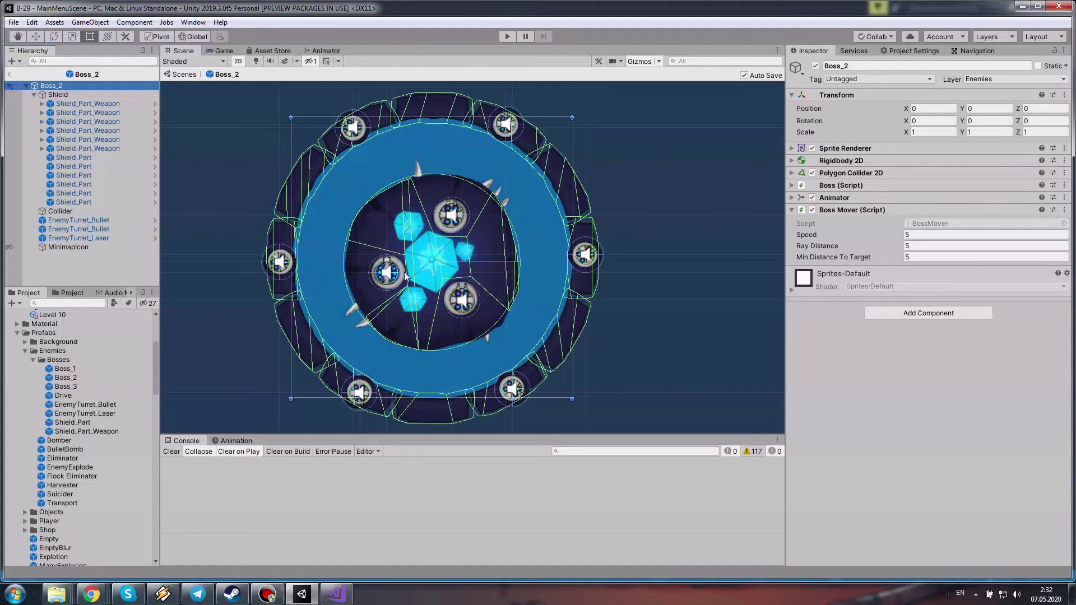
{"action": "left_click", "coordinate": [207, 174]}
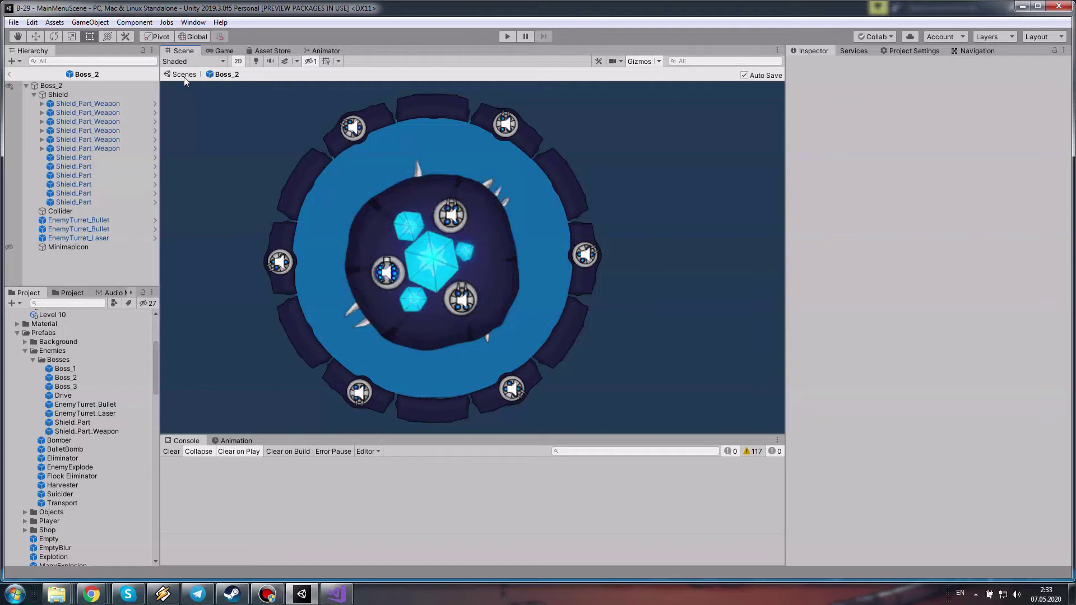
Exit Boss_2's Prefab Mode to MainMenuScene, glancing at the Game view before returning to Scene view
{"action": "left_click", "coordinate": [183, 76]}
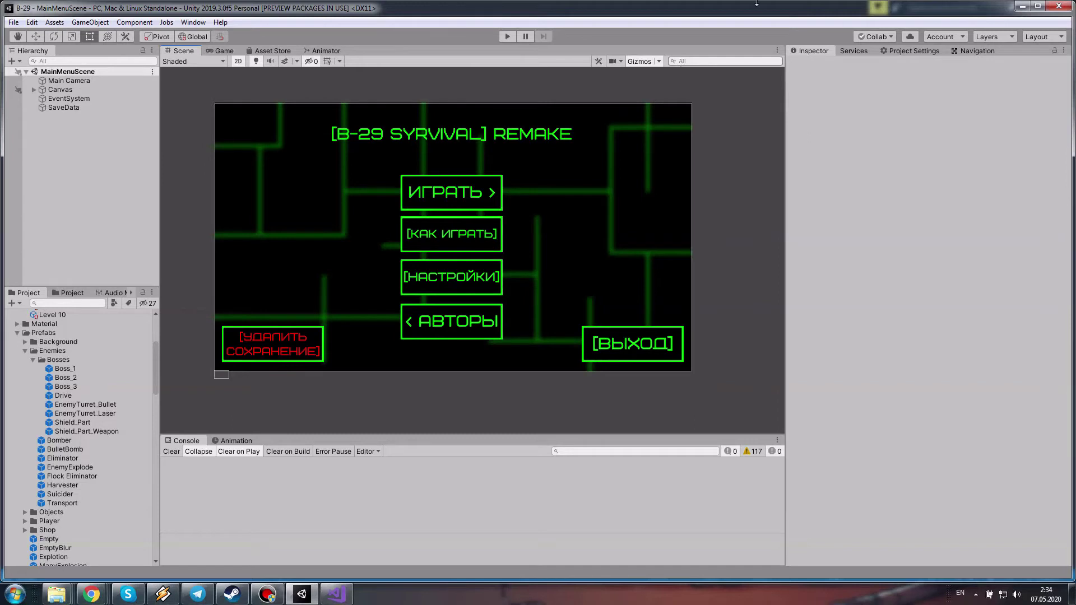
{"action": "left_click", "coordinate": [223, 49]}
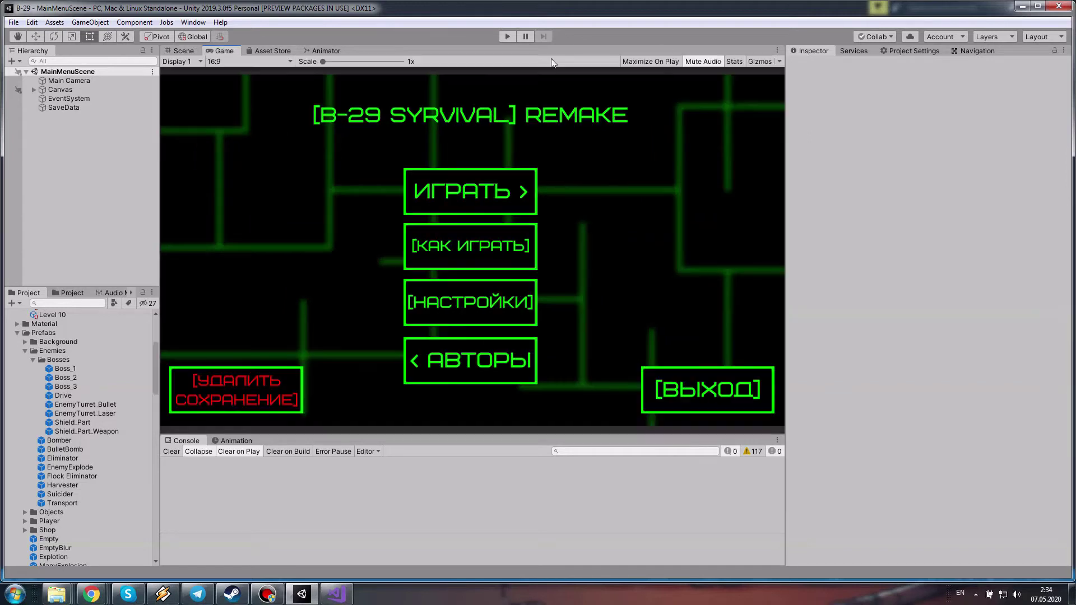
{"action": "left_click", "coordinate": [171, 52]}
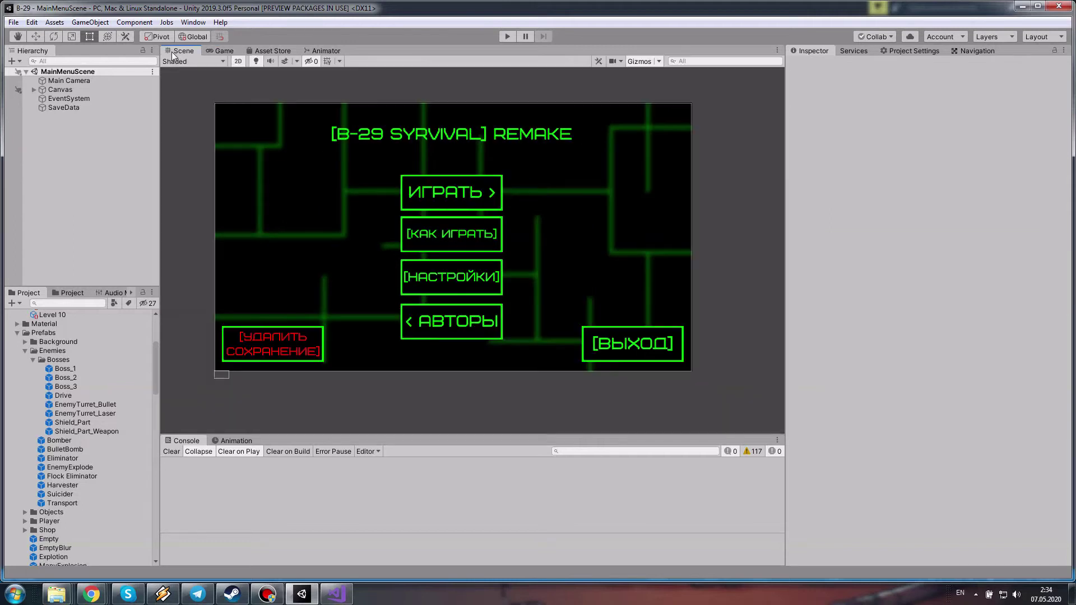
Play the game and check the УЛУЧШЕНИЯ shop's plasma item and 10000 balance, then back out
{"action": "left_click", "coordinate": [505, 37]}
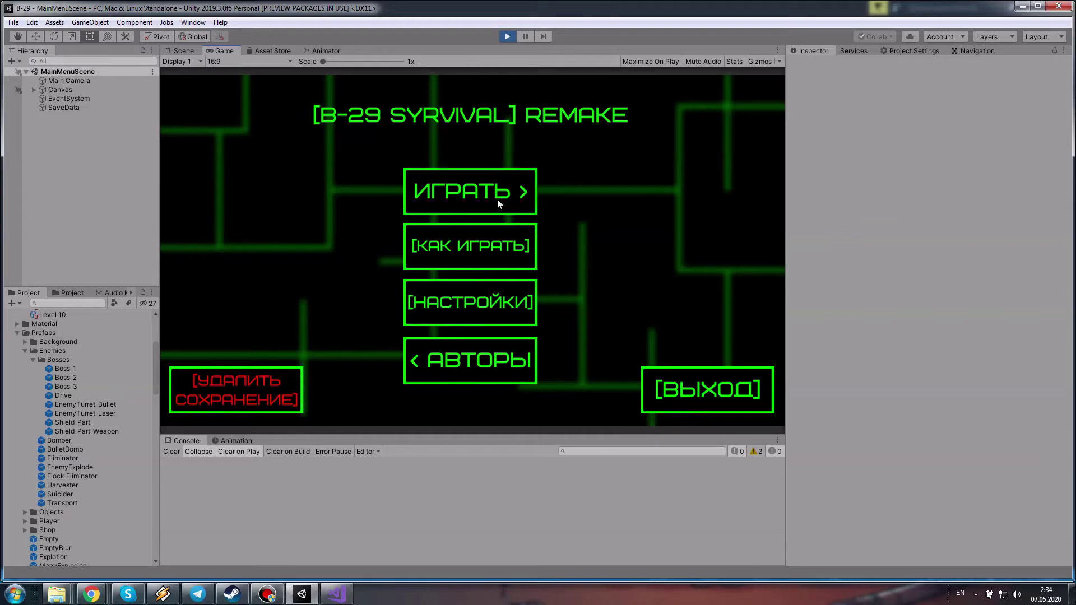
{"action": "left_click", "coordinate": [538, 205]}
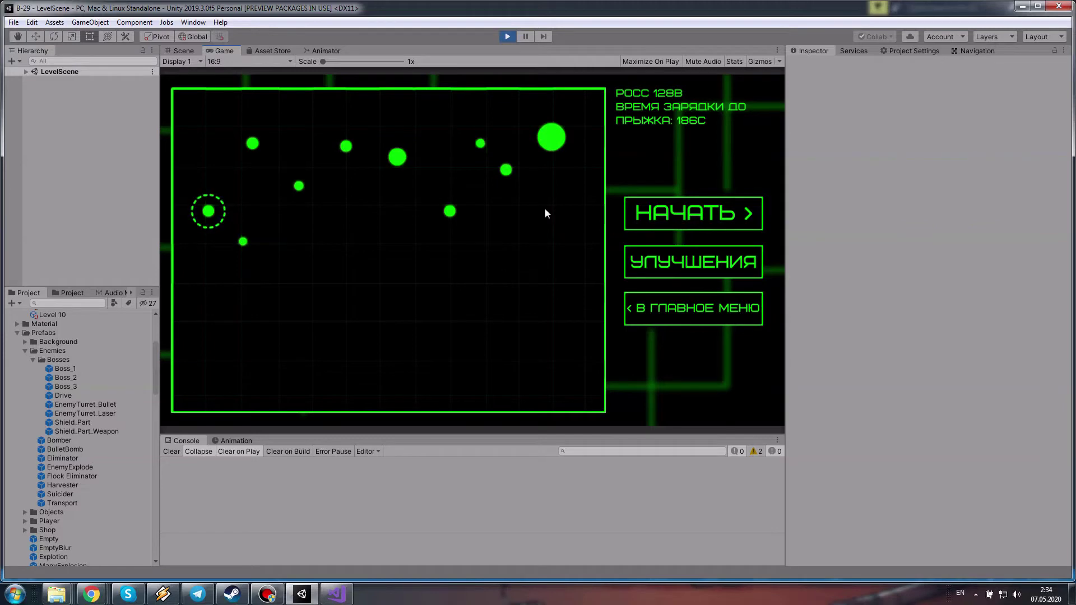
{"action": "left_click", "coordinate": [684, 253]}
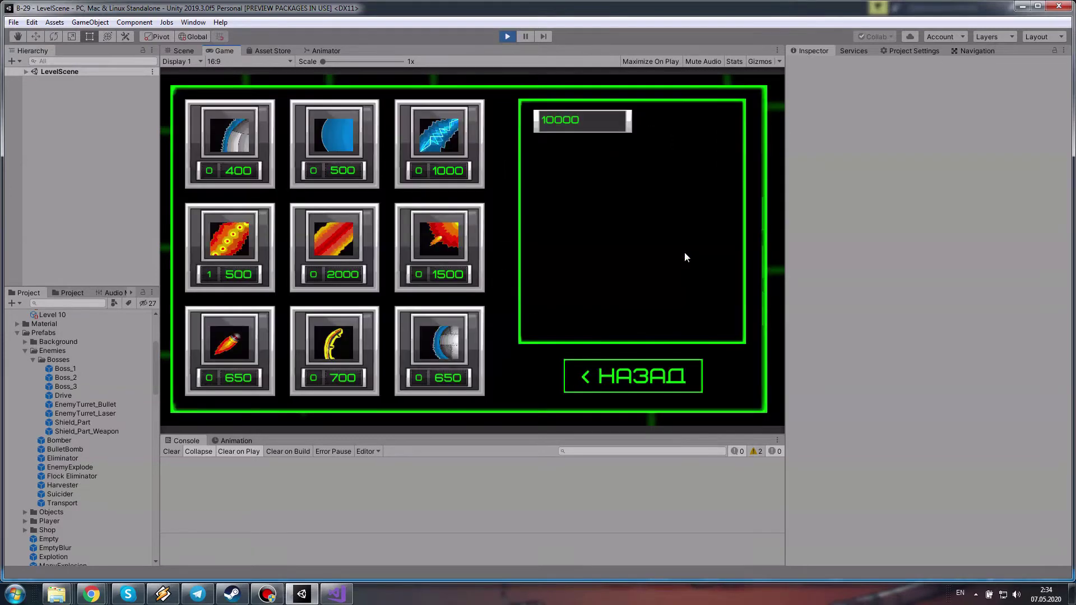
{"action": "mouse_move", "coordinate": [221, 294]}
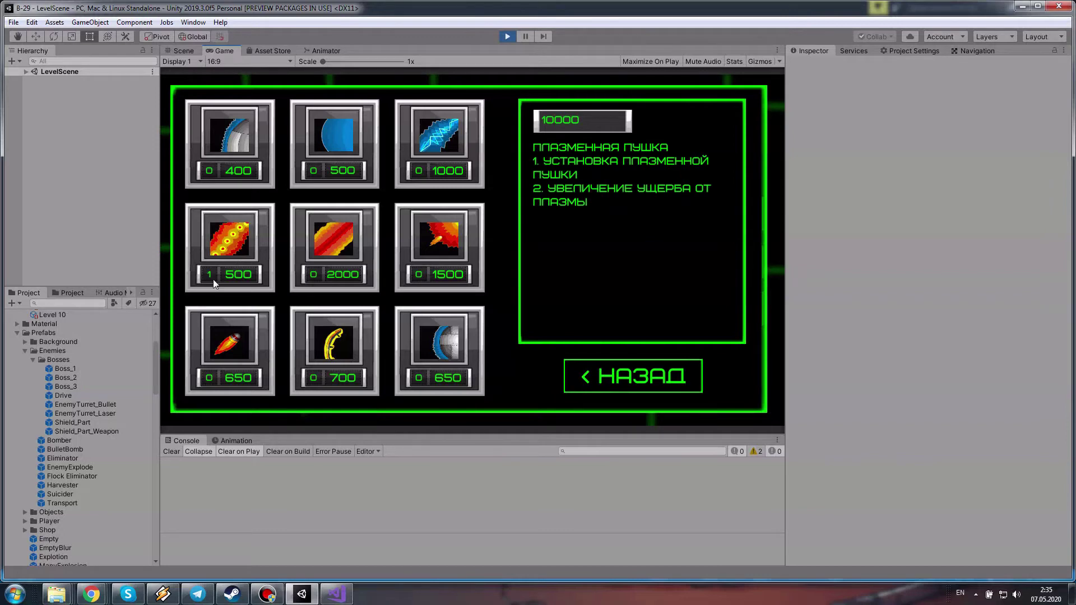
{"action": "left_click", "coordinate": [632, 383]}
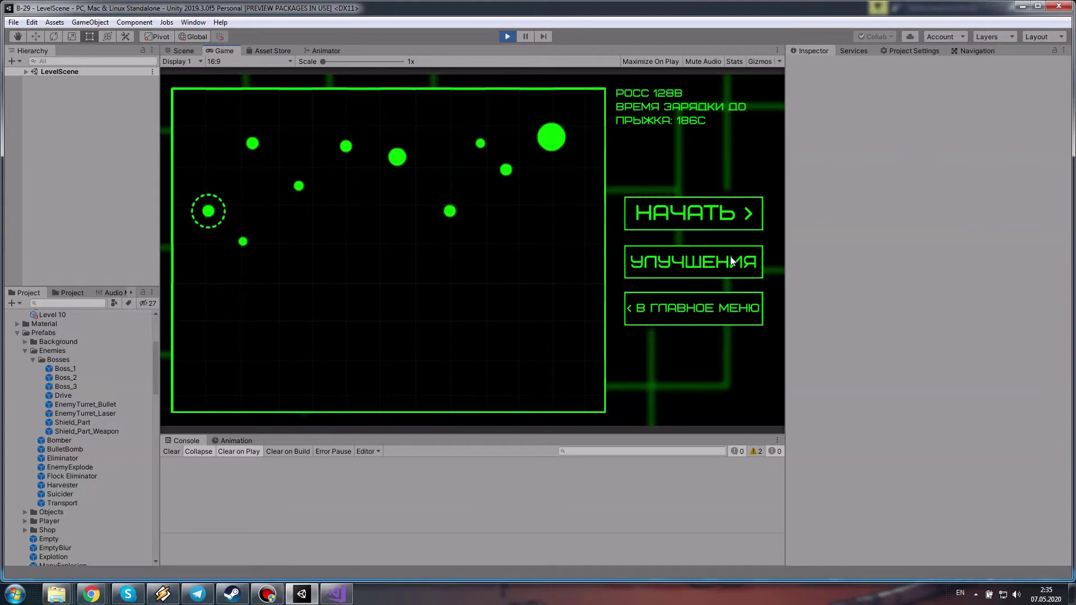
{"action": "left_click", "coordinate": [342, 594]}
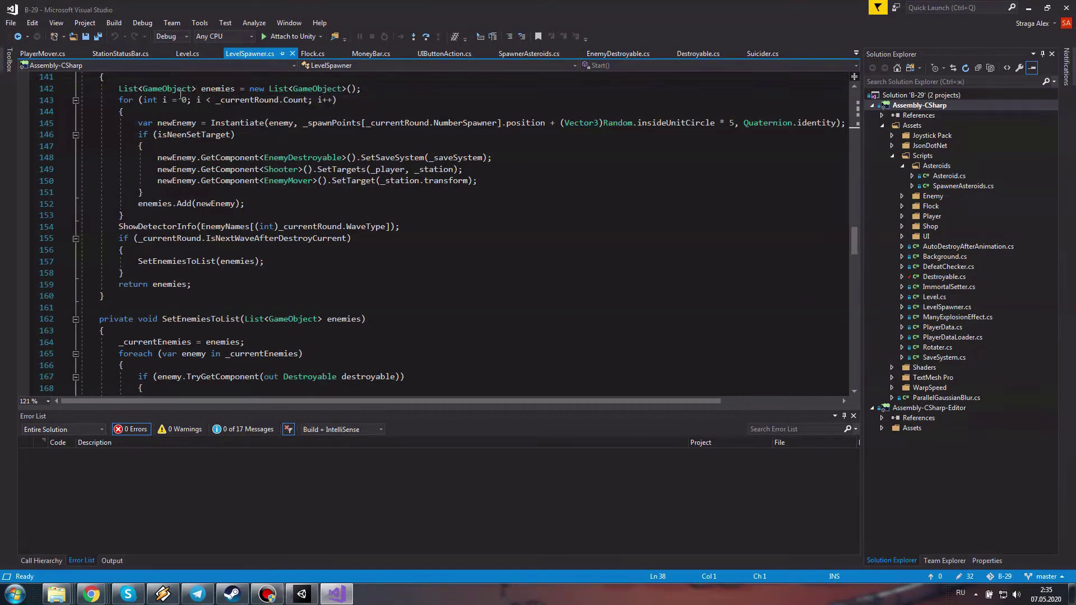
Open PlayerData.cs, make Initialize set Money to 0, save, and return to Unity
{"action": "left_click", "coordinate": [855, 53]}
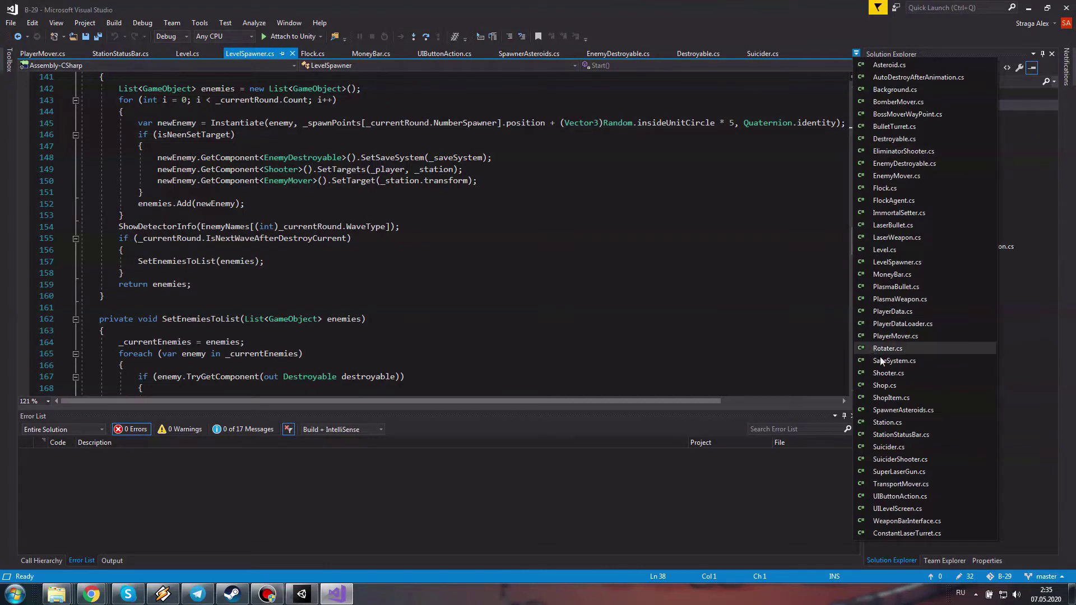
{"action": "left_click", "coordinate": [893, 310]}
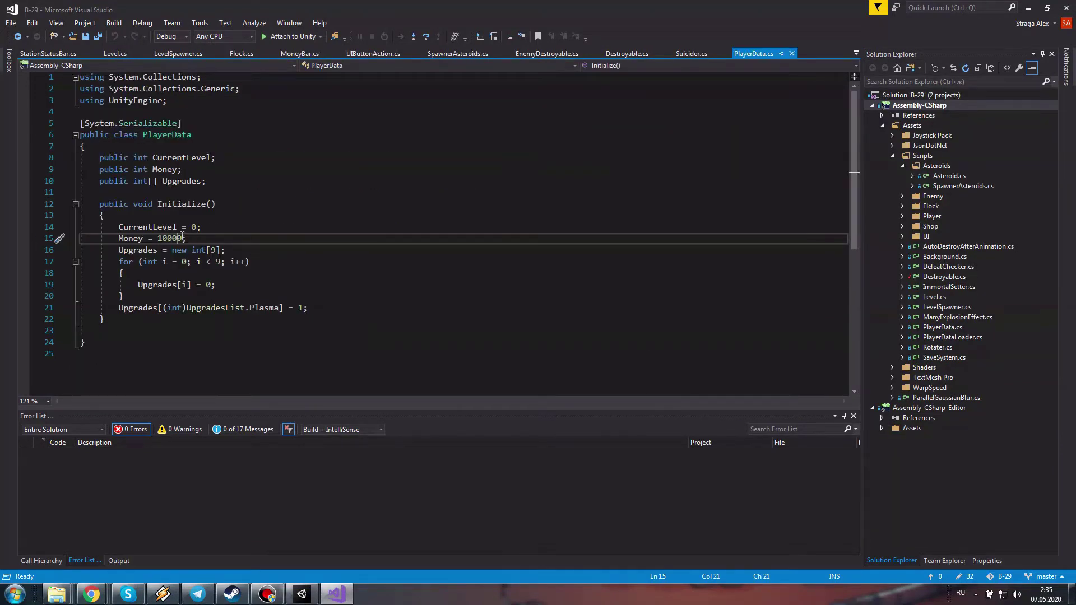
{"action": "key", "text": "BackSpace"}
{"action": "key", "text": "BackSpace"}
{"action": "key", "text": "BackSpace"}
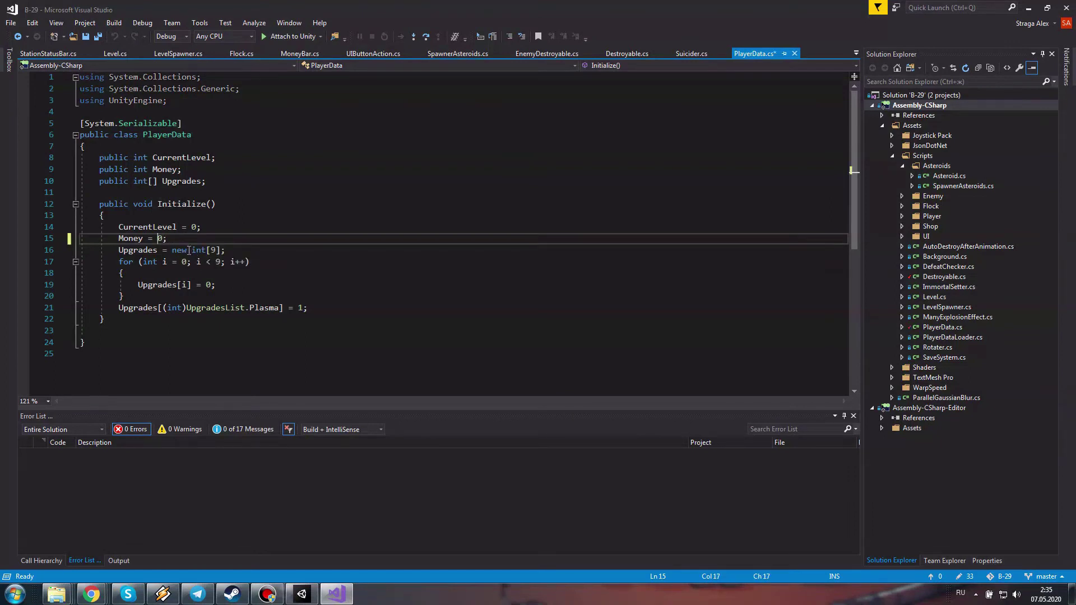
{"action": "key", "text": "ctrl+s"}
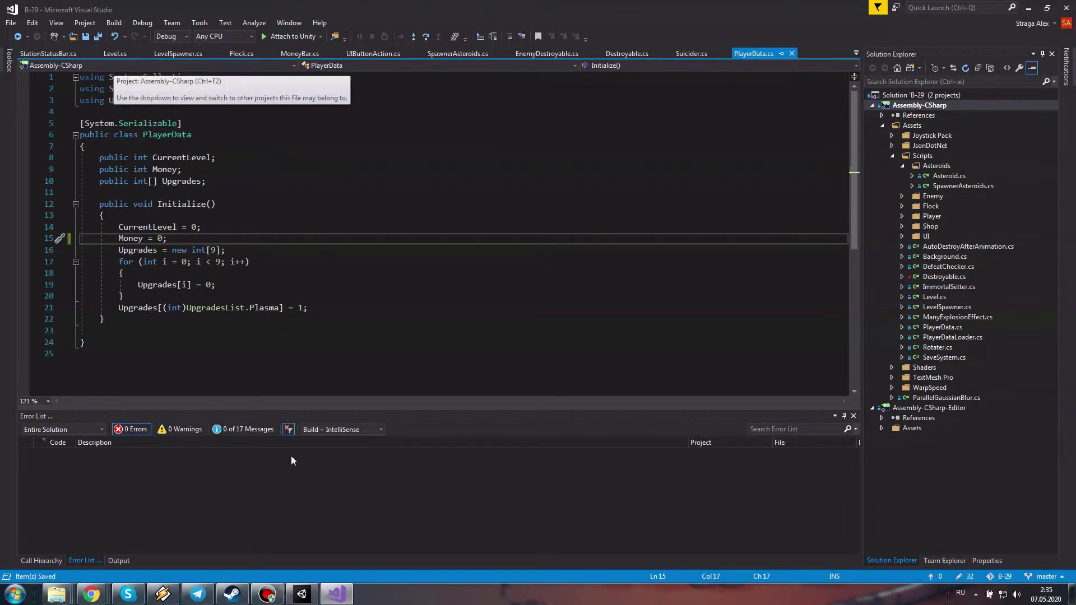
{"action": "left_click", "coordinate": [302, 594]}
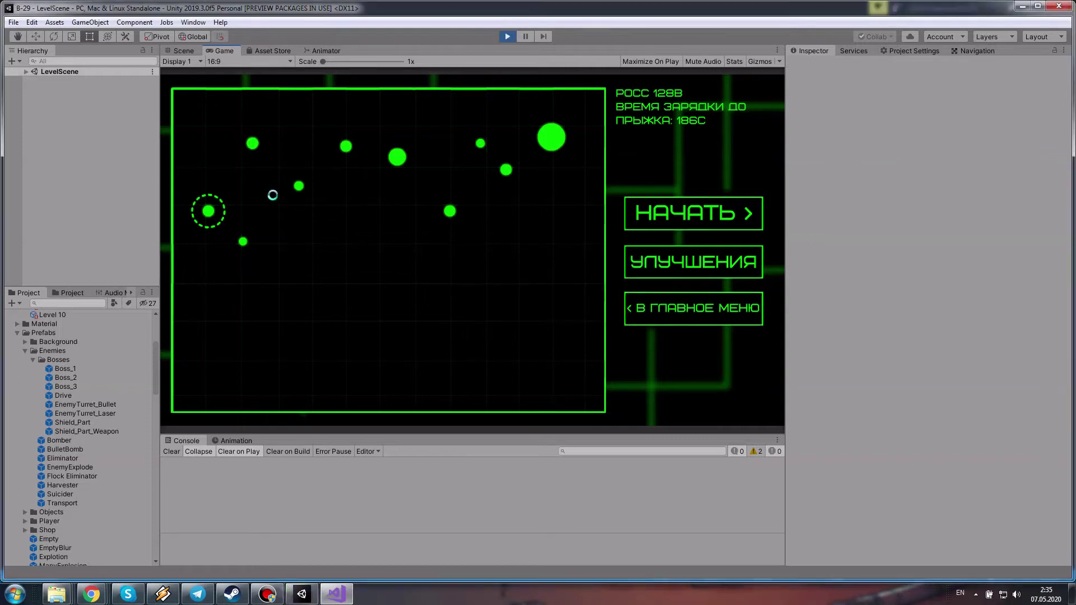
Restart Play mode, check the УЛУЧШЕНИЯ shop showing 0 money, then launch the level
{"action": "left_click", "coordinate": [507, 37]}
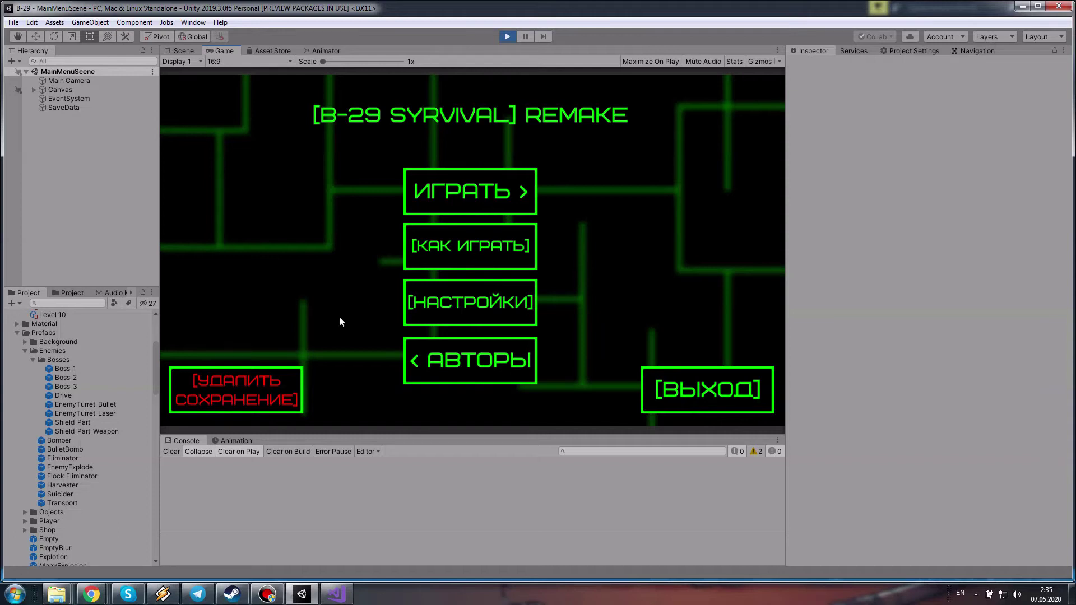
{"action": "left_click", "coordinate": [479, 197]}
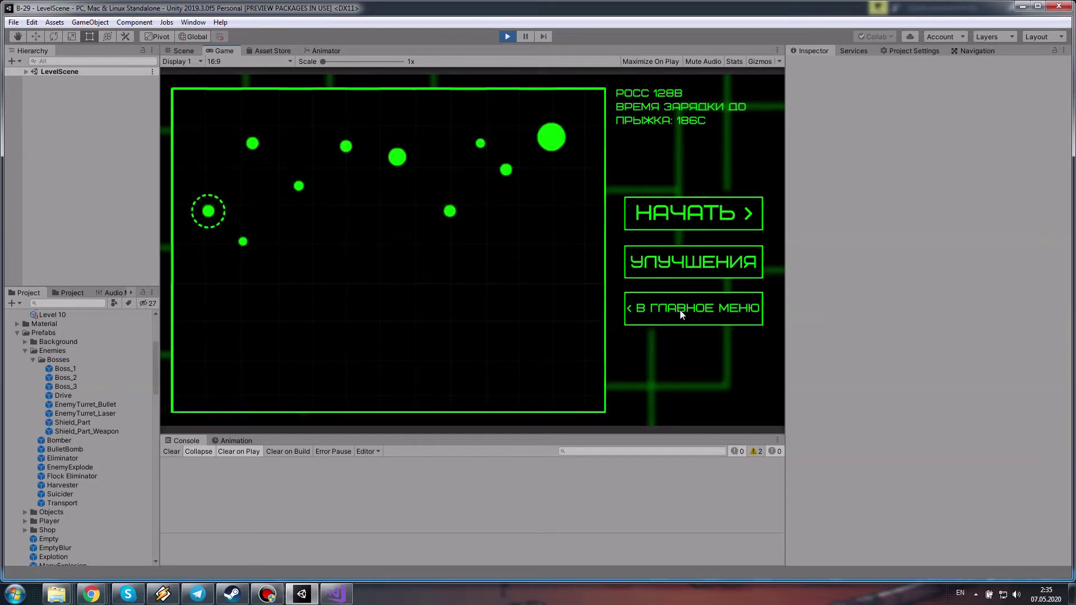
{"action": "left_click", "coordinate": [699, 271]}
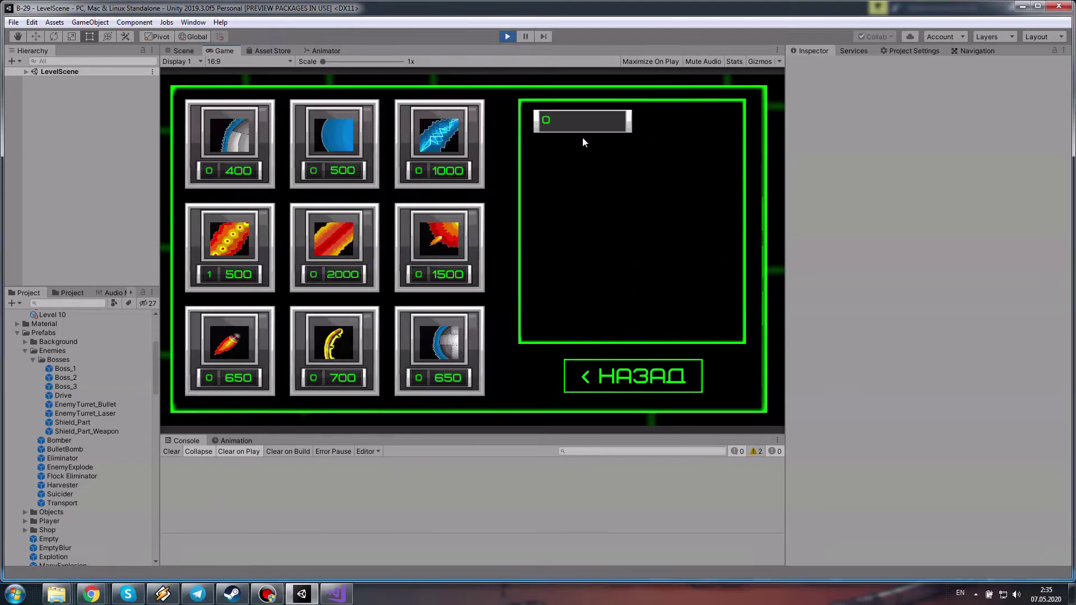
{"action": "left_click", "coordinate": [662, 383]}
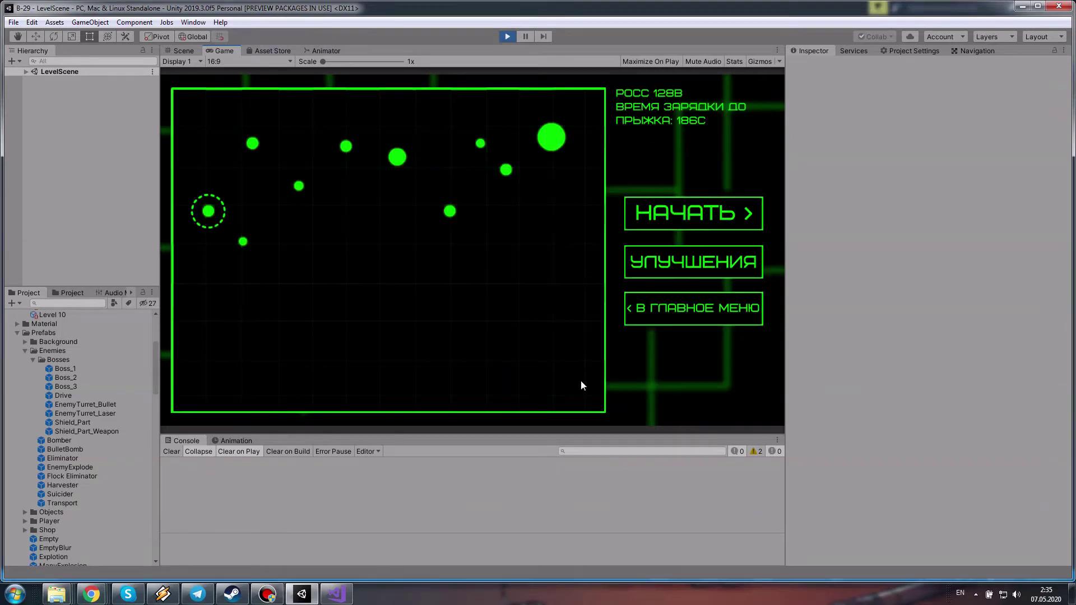
{"action": "left_click", "coordinate": [678, 248]}
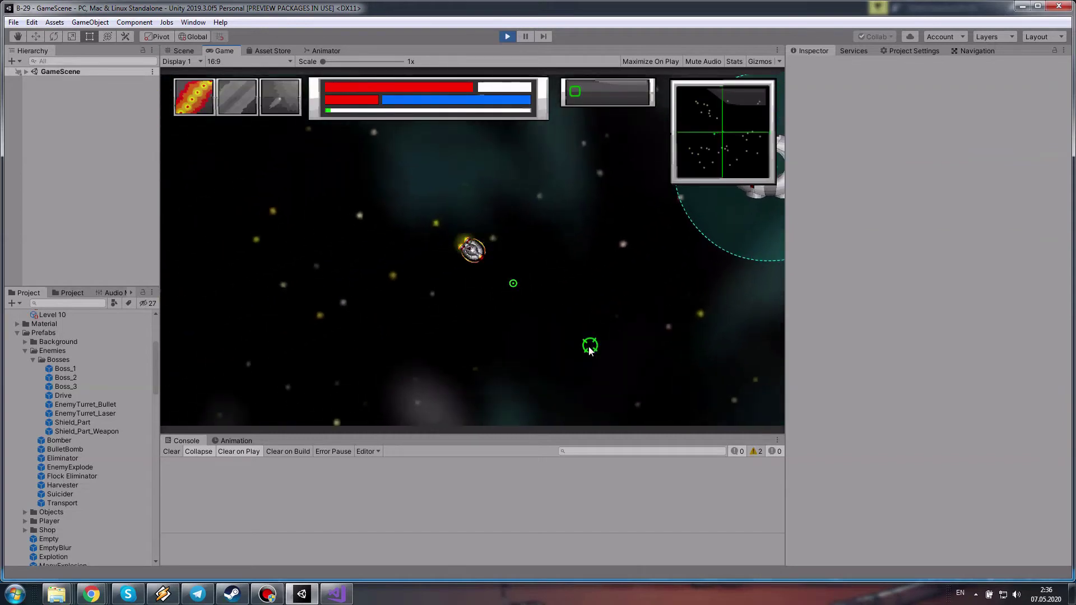
Fly the ship with W, D and A while shooting the approaching enemy groups for money
{"action": "key", "text": "w"}
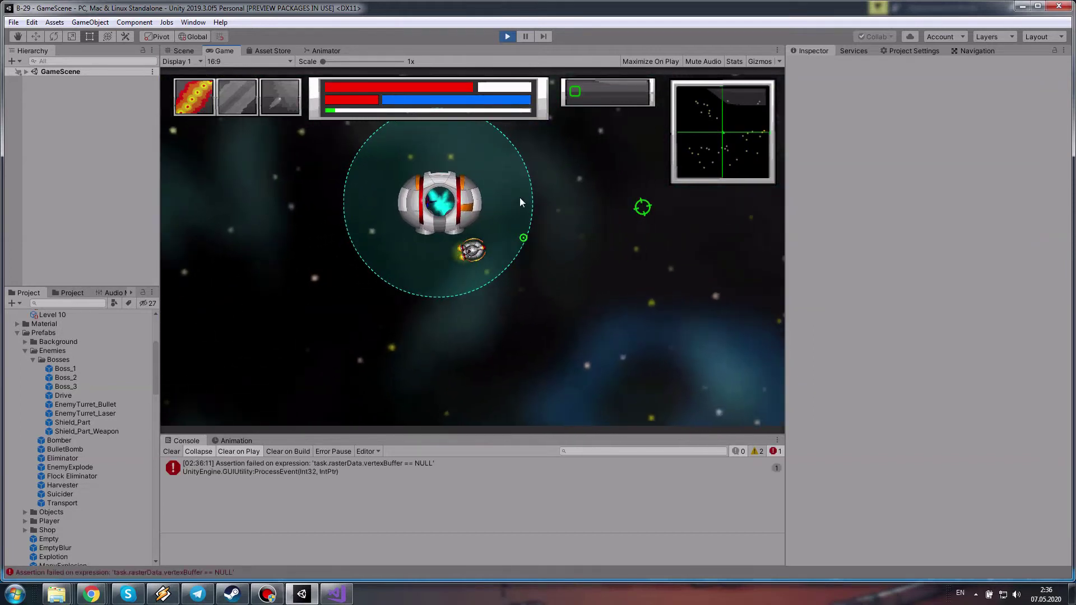
{"action": "key", "text": "d"}
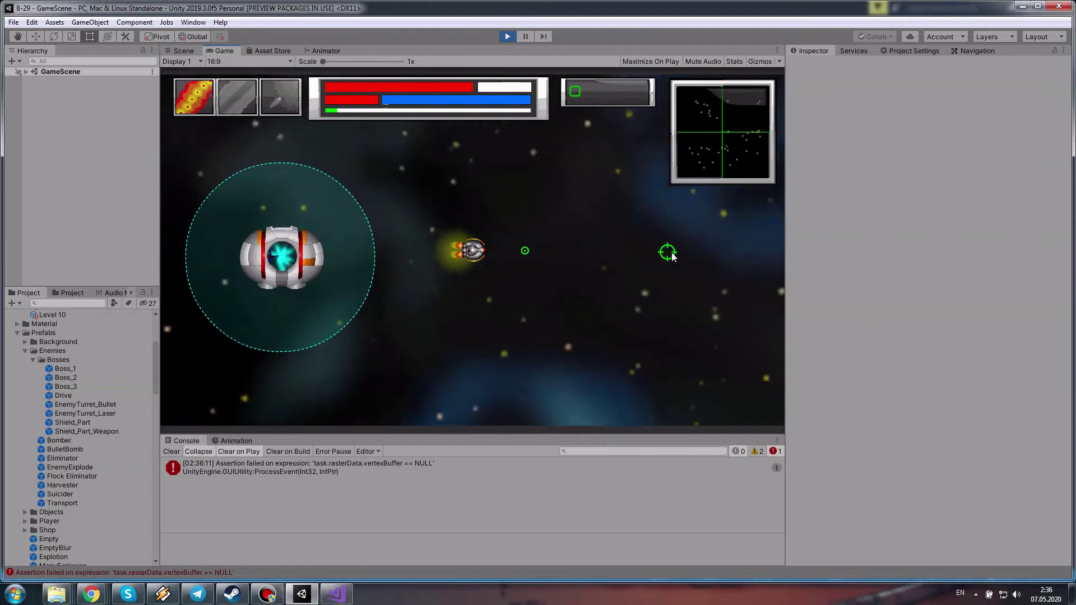
{"action": "left_click", "coordinate": [672, 254]}
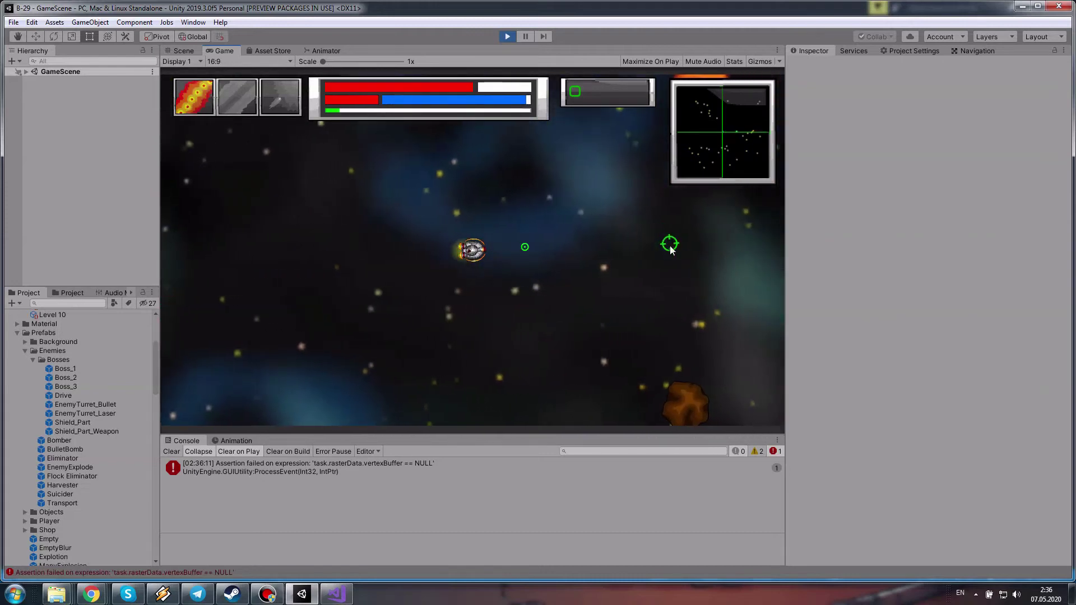
{"action": "left_click", "coordinate": [714, 286]}
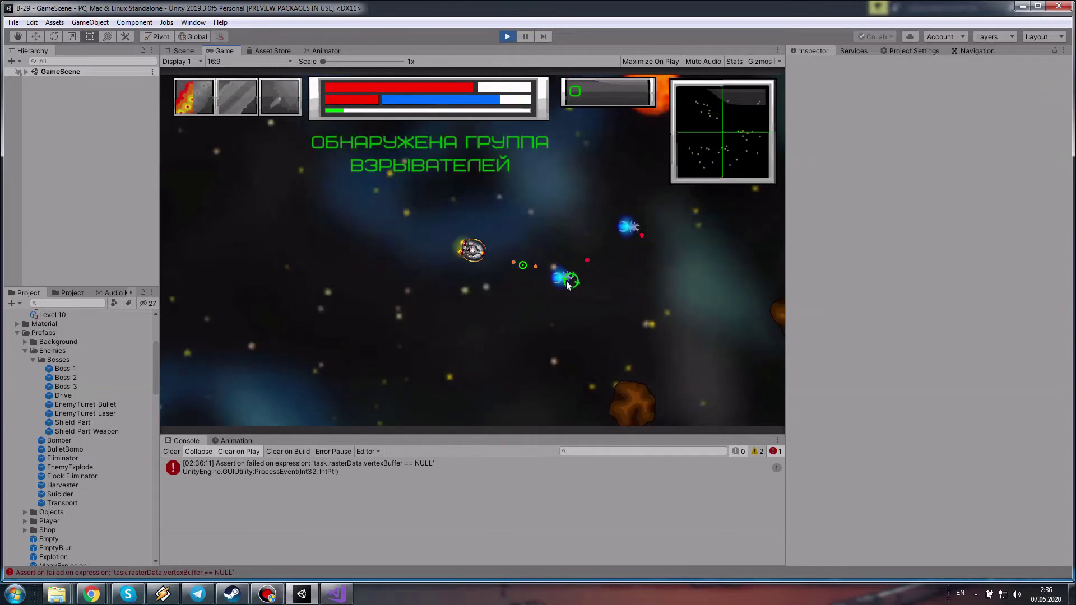
{"action": "left_click", "coordinate": [606, 171]}
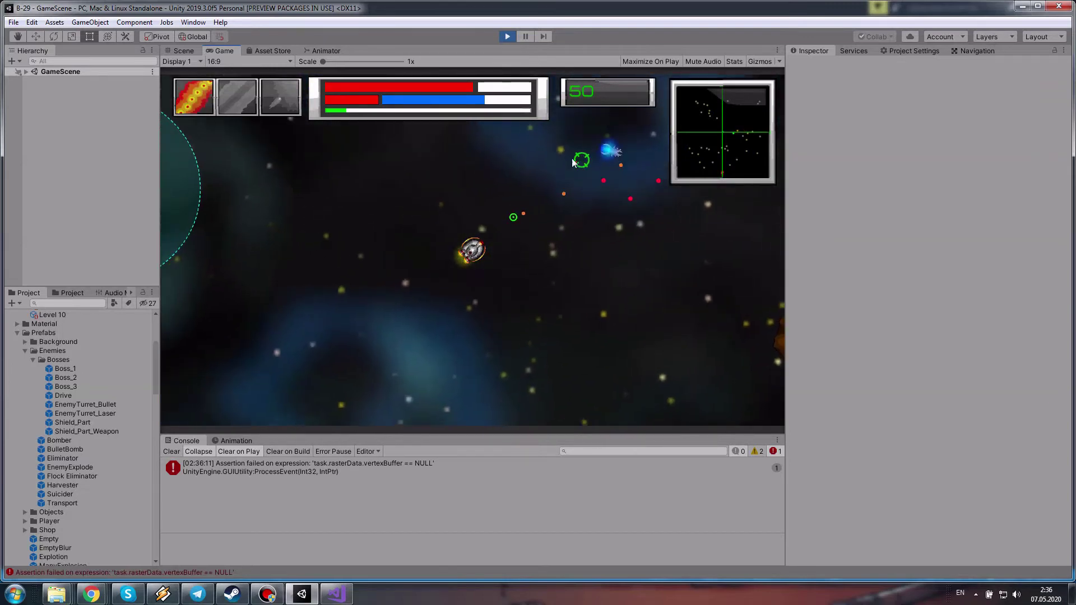
{"action": "left_click", "coordinate": [527, 141]}
{"action": "left_click", "coordinate": [536, 170]}
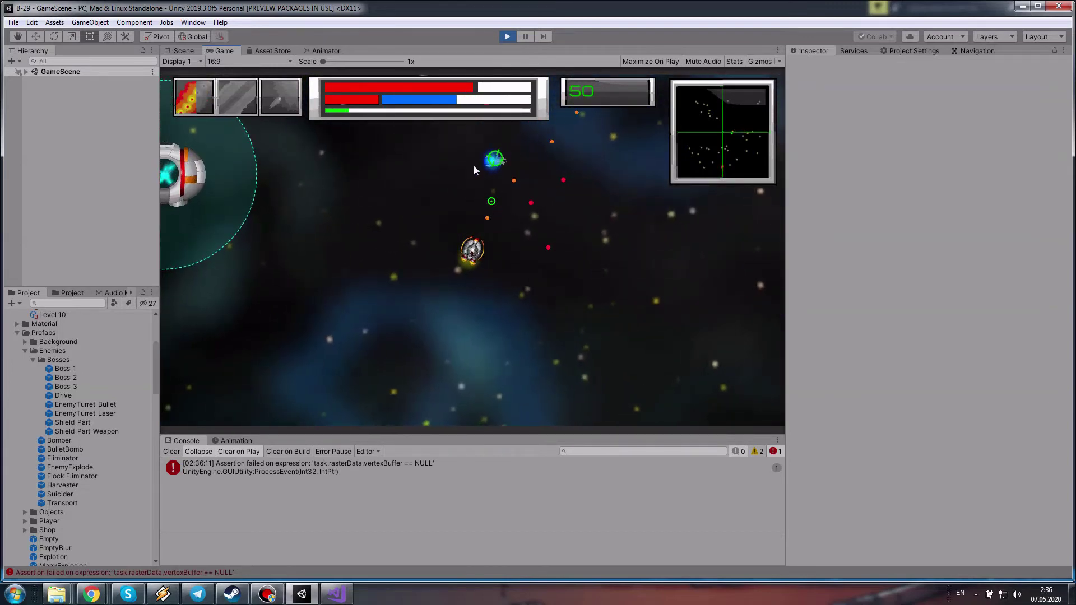
{"action": "key", "text": "a"}
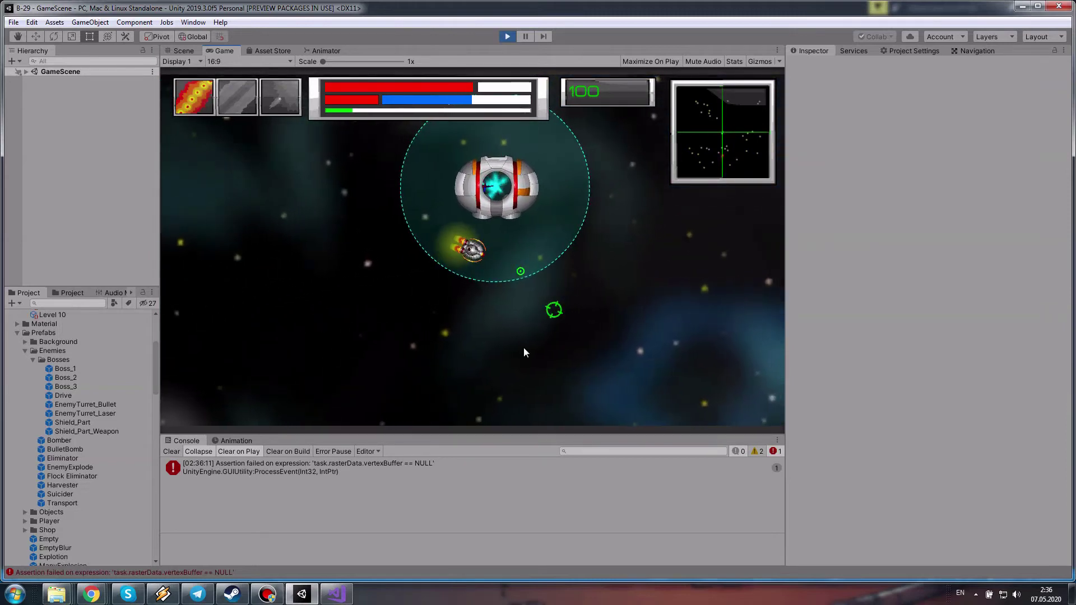
{"action": "left_click", "coordinate": [459, 402]}
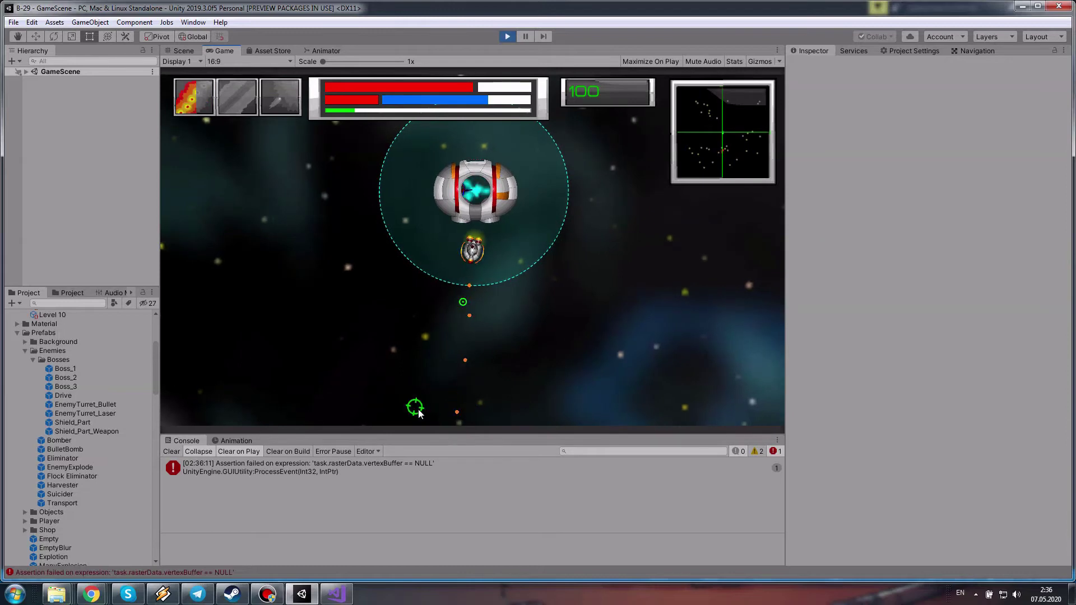
{"action": "left_click", "coordinate": [444, 415]}
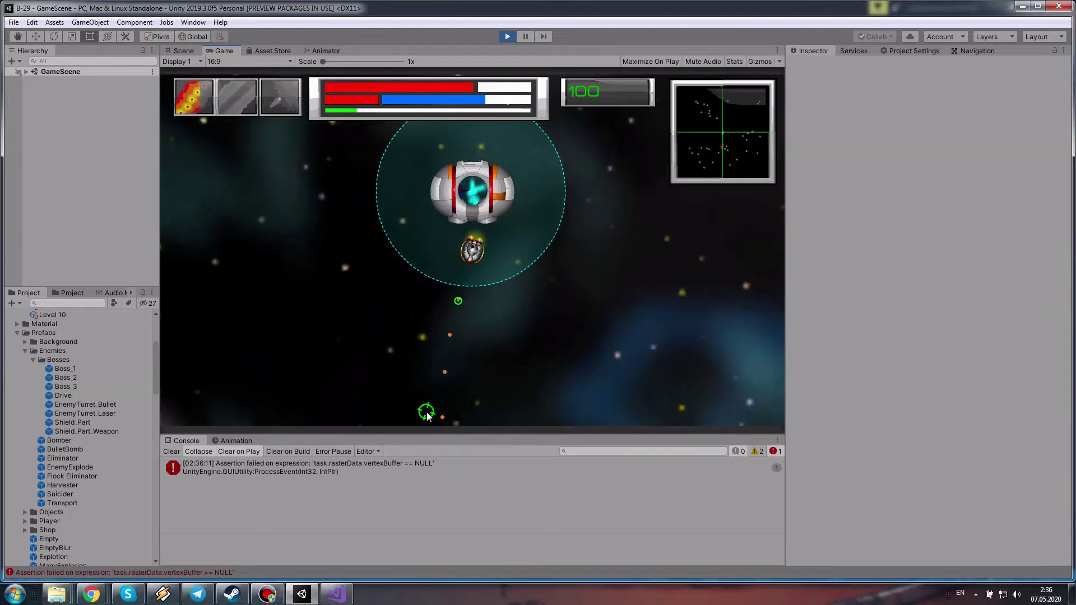
{"action": "left_click", "coordinate": [447, 413]}
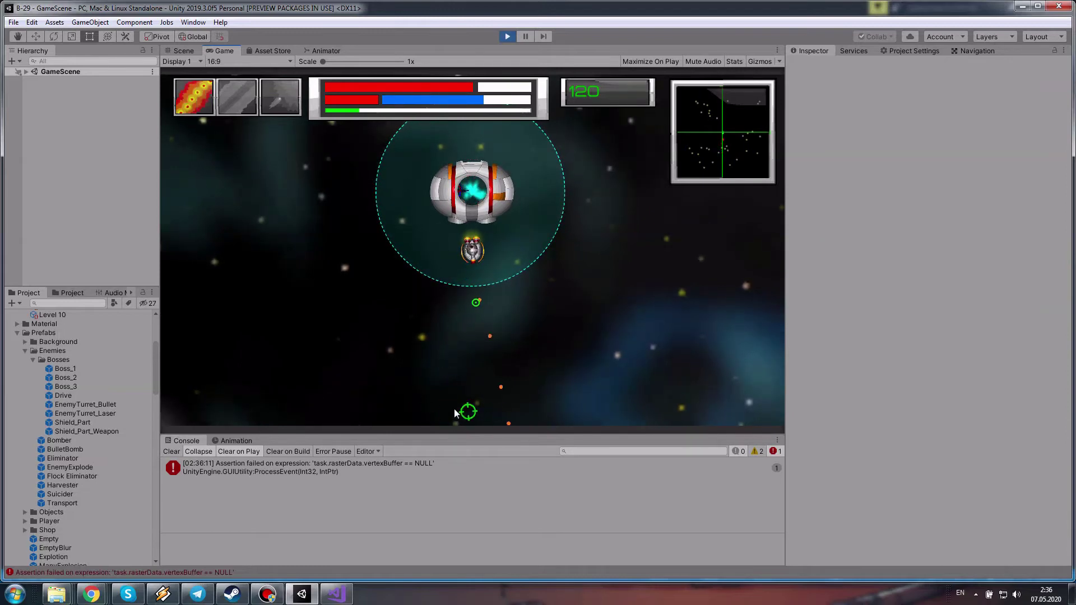
{"action": "left_click", "coordinate": [476, 412]}
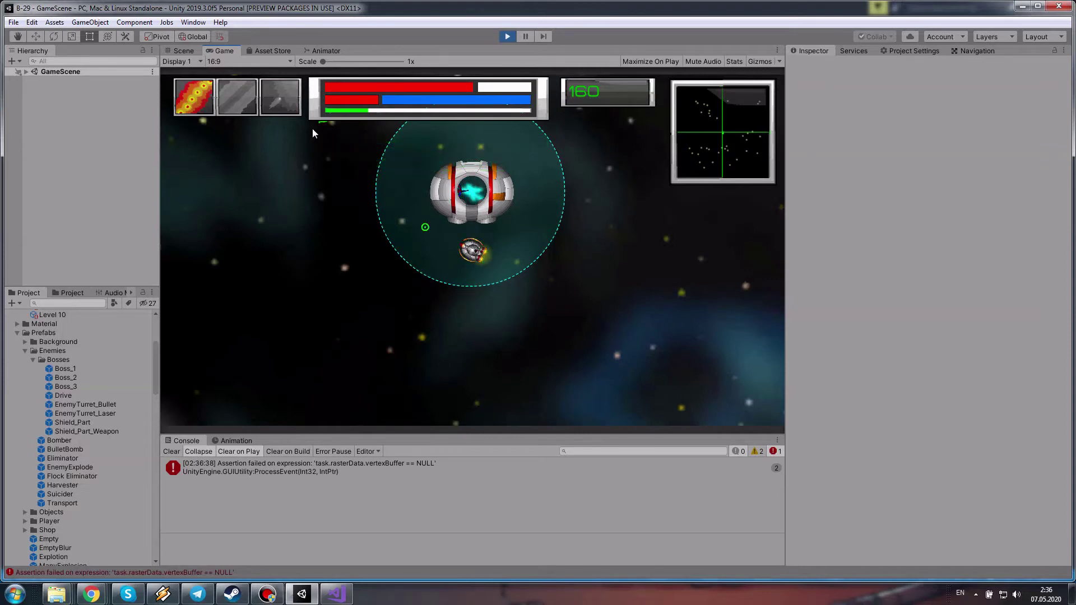
Fly around the boss into the asteroid field, shooting the Eliminator group until money reaches 160
{"action": "key", "text": "w"}
{"action": "key", "text": "a"}
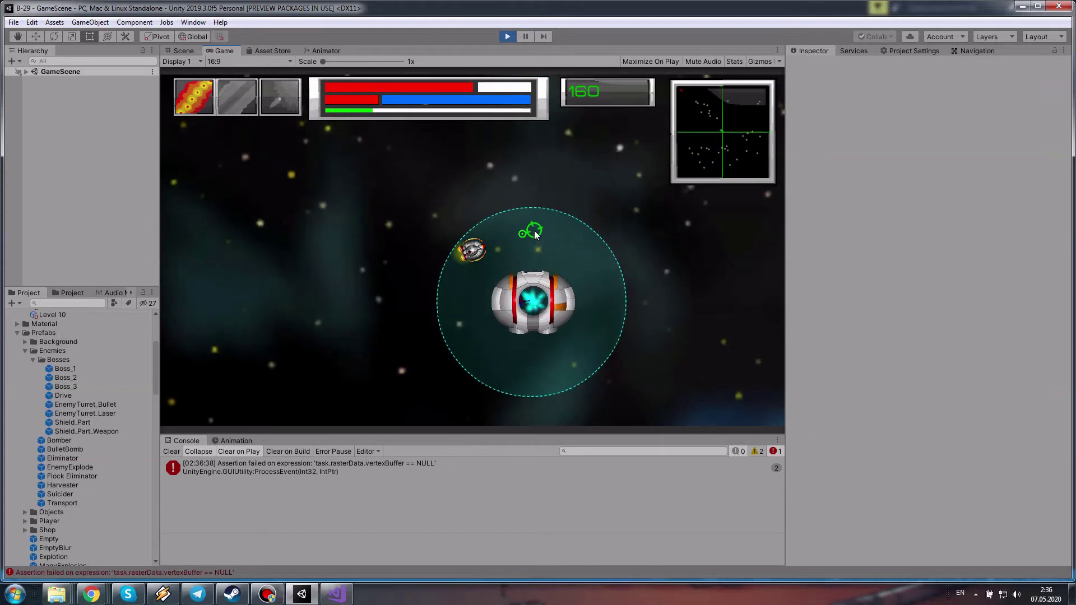
{"action": "key", "text": "w"}
{"action": "key", "text": "w"}
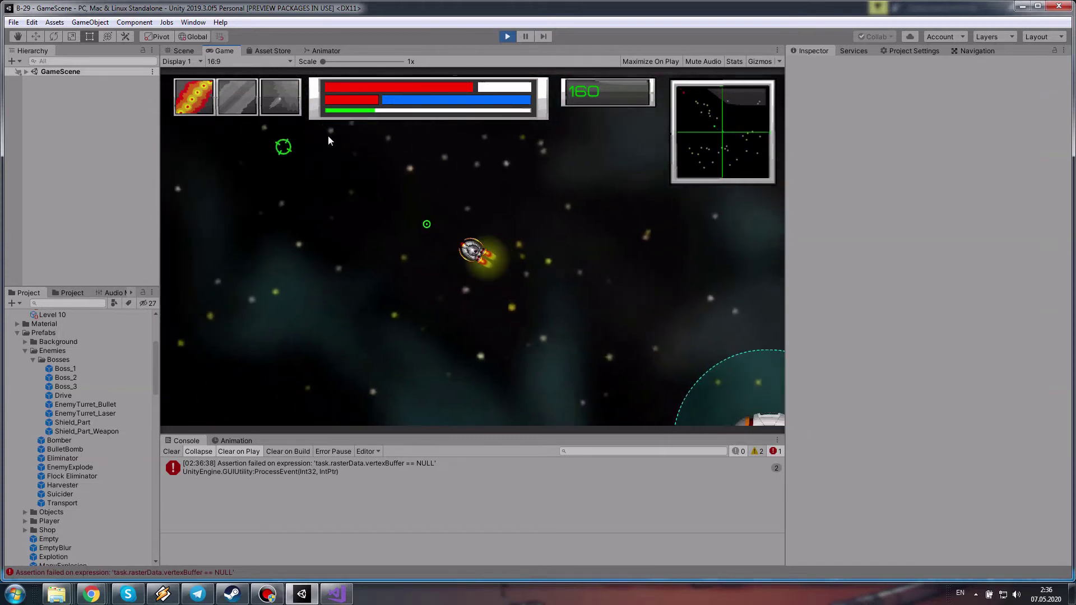
{"action": "key", "text": "w"}
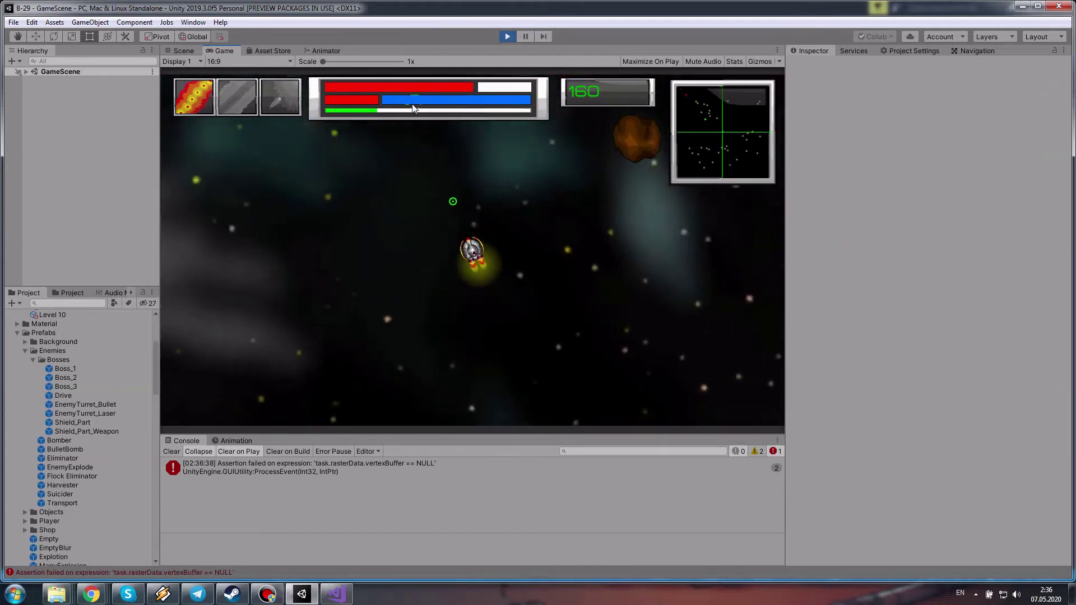
{"action": "key", "text": "w"}
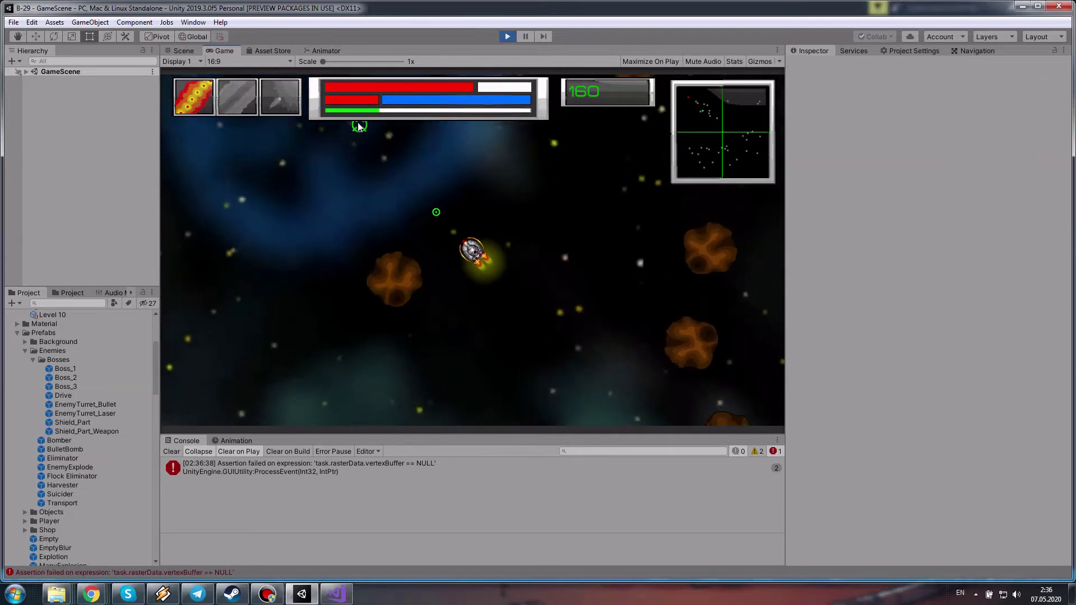
{"action": "key", "text": "w"}
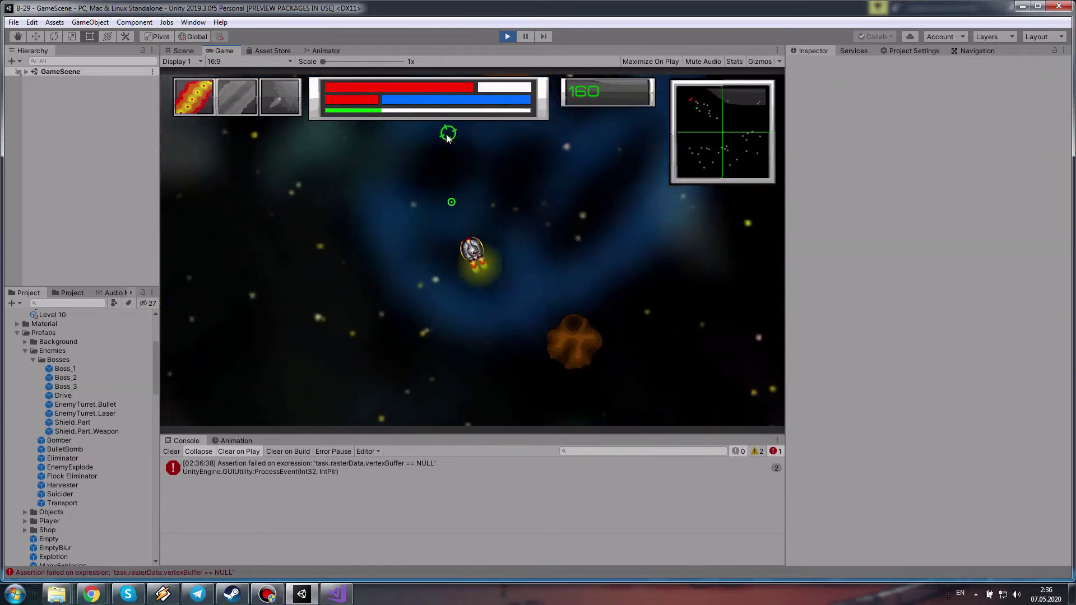
{"action": "left_click", "coordinate": [466, 162]}
{"action": "key", "text": "w"}
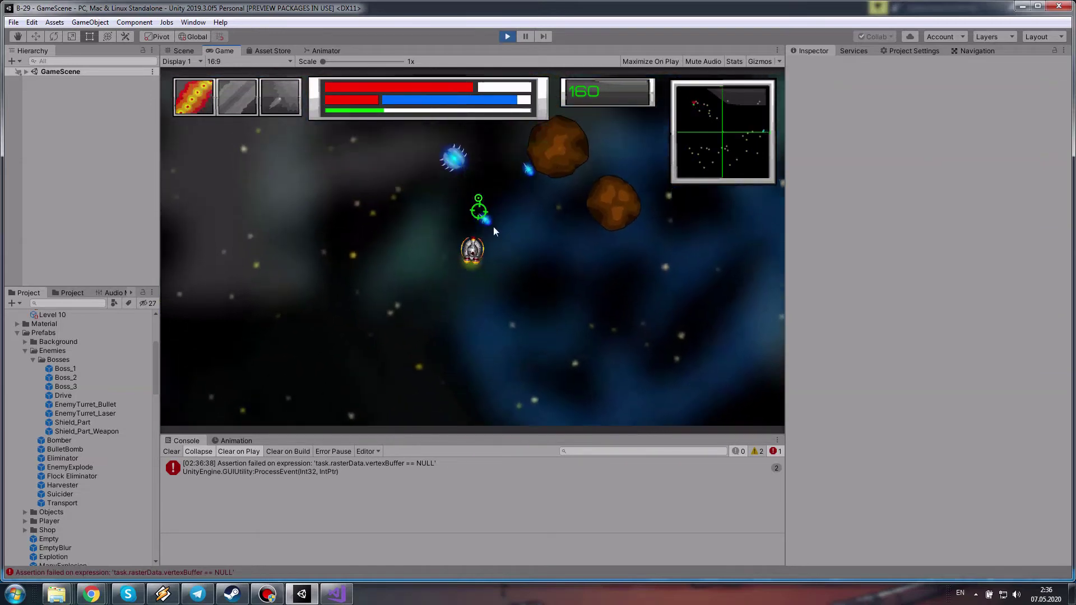
{"action": "left_click", "coordinate": [569, 351]}
{"action": "key", "text": "w"}
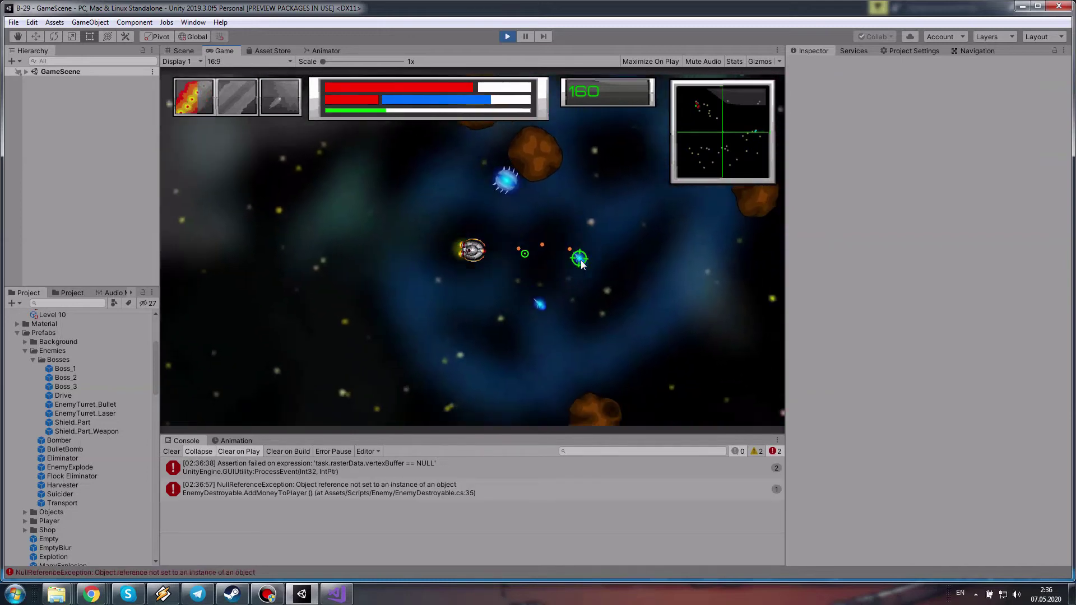
{"action": "left_click", "coordinate": [607, 311]}
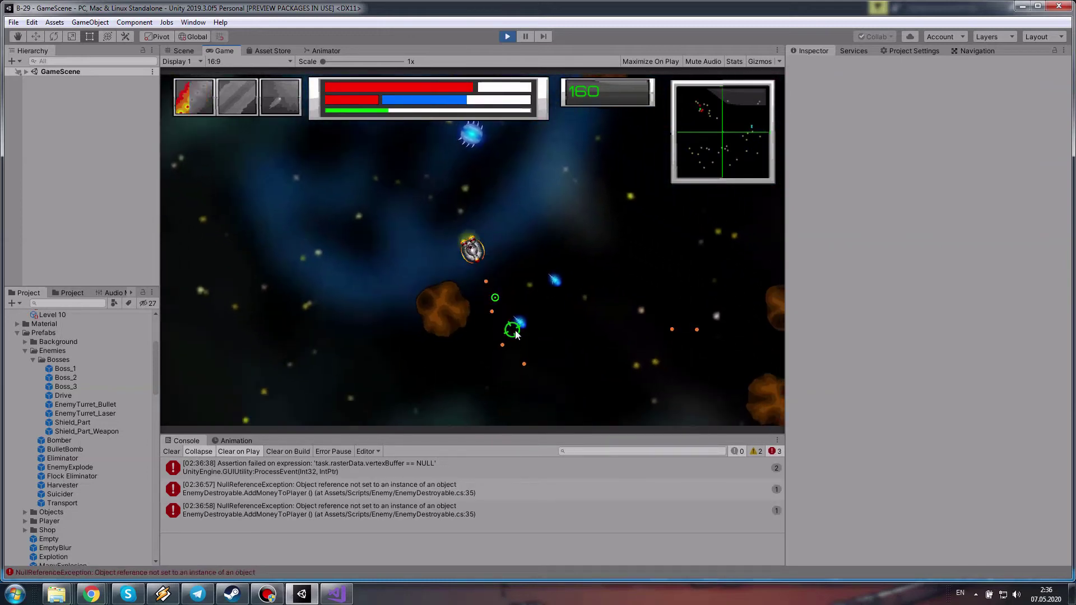
{"action": "left_click", "coordinate": [552, 284]}
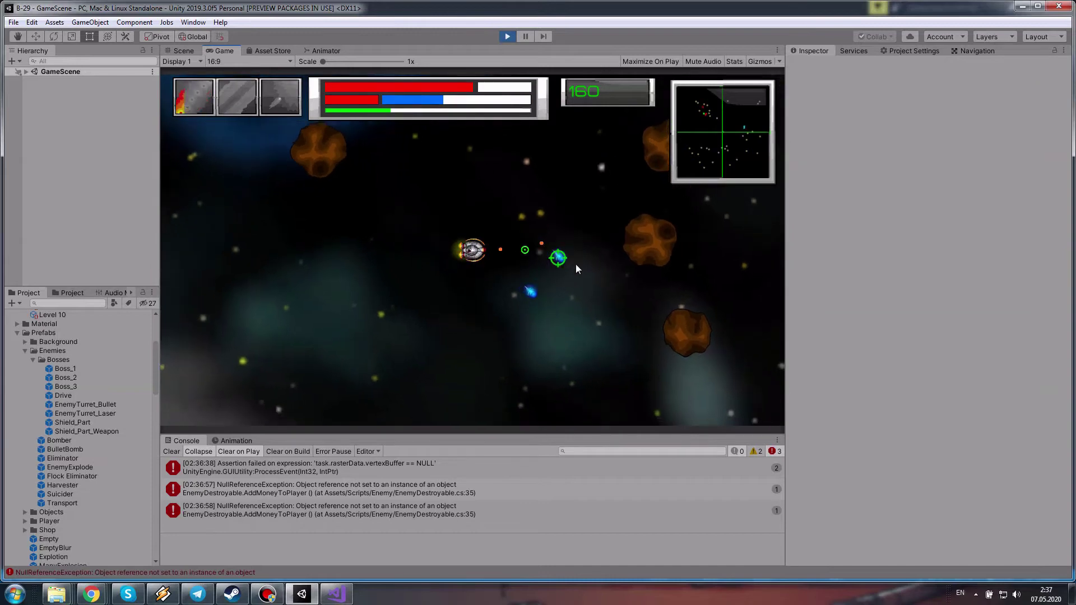
{"action": "key", "text": "w"}
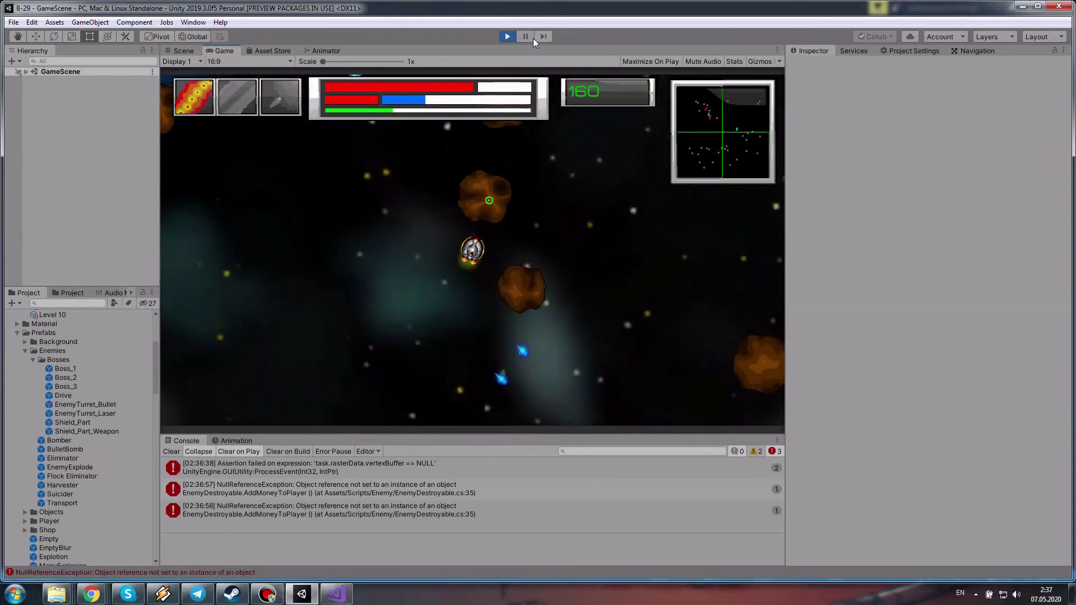
{"action": "key", "text": "ctrl+1"}
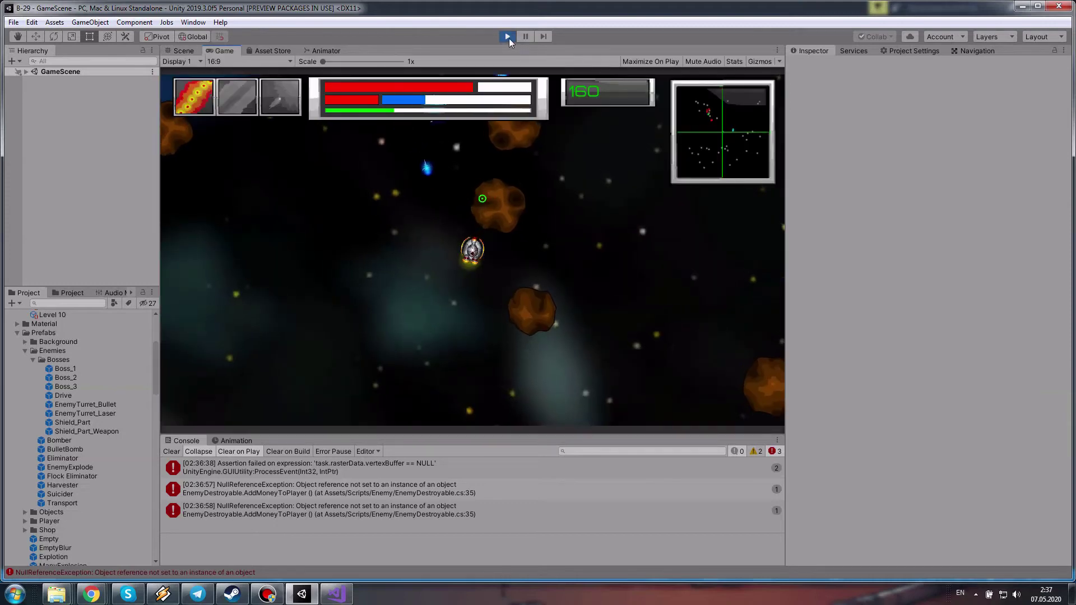
Stop the game with AddMoneyToPlayer errors logged, glance at Visual Studio, and return to Unity
{"action": "left_click", "coordinate": [508, 36]}
{"action": "left_click", "coordinate": [337, 594]}
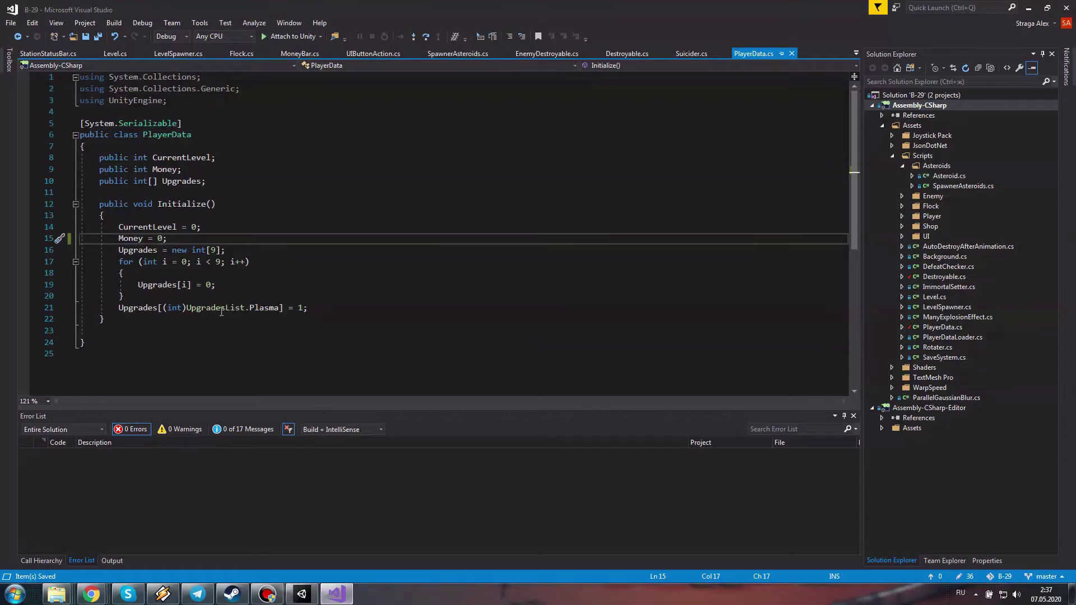
{"action": "left_click", "coordinate": [312, 597]}
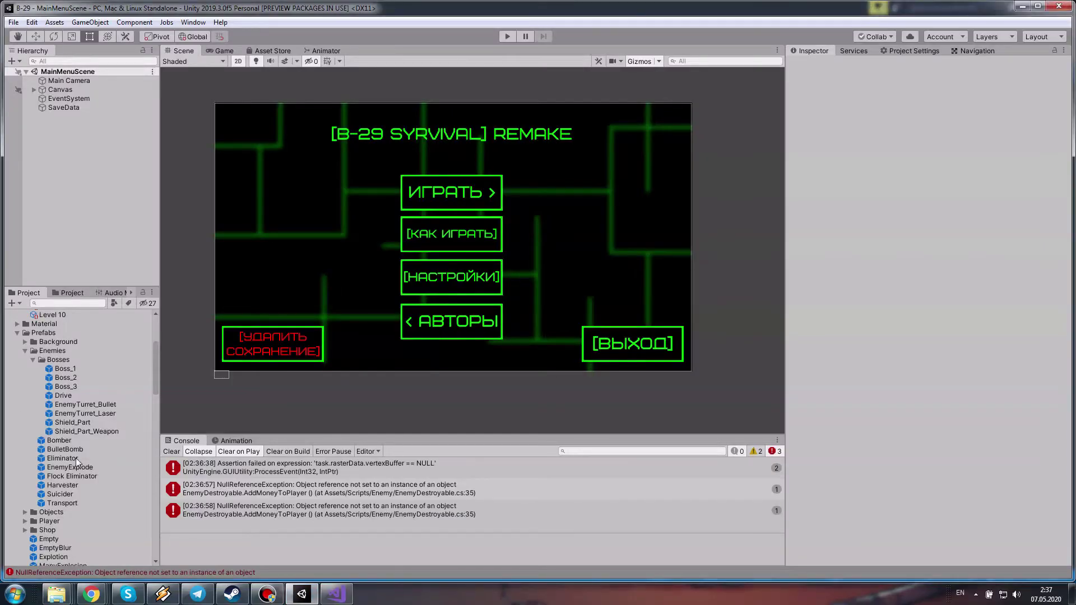
Select the Transport enemy prefab and open its TransportShooter script in Visual Studio
{"action": "scroll", "coordinate": [76, 457], "scroll_direction": "up", "scroll_amount": 3}
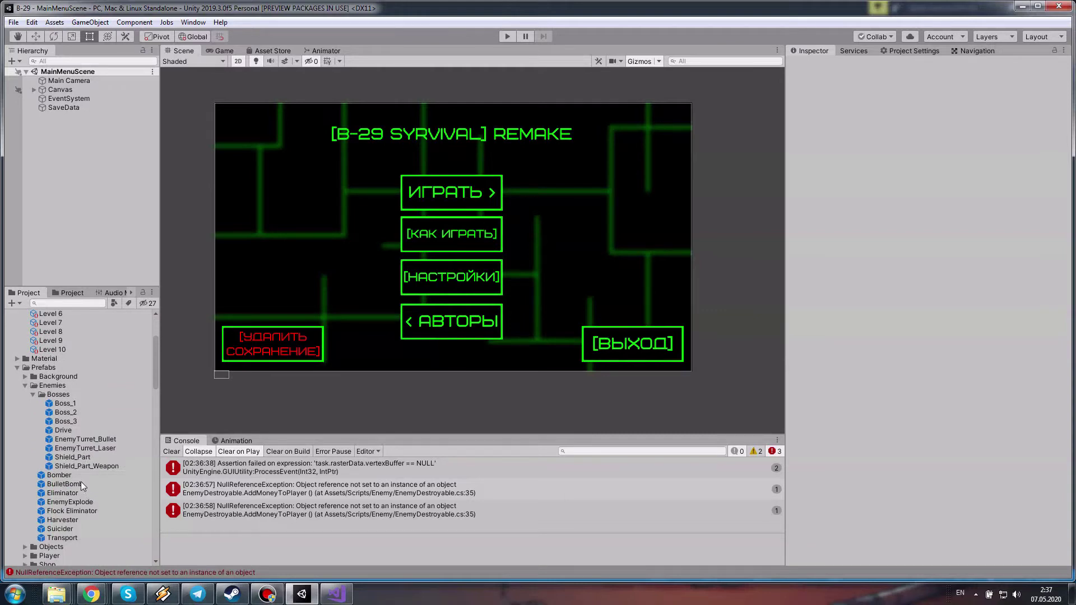
{"action": "left_click", "coordinate": [62, 538]}
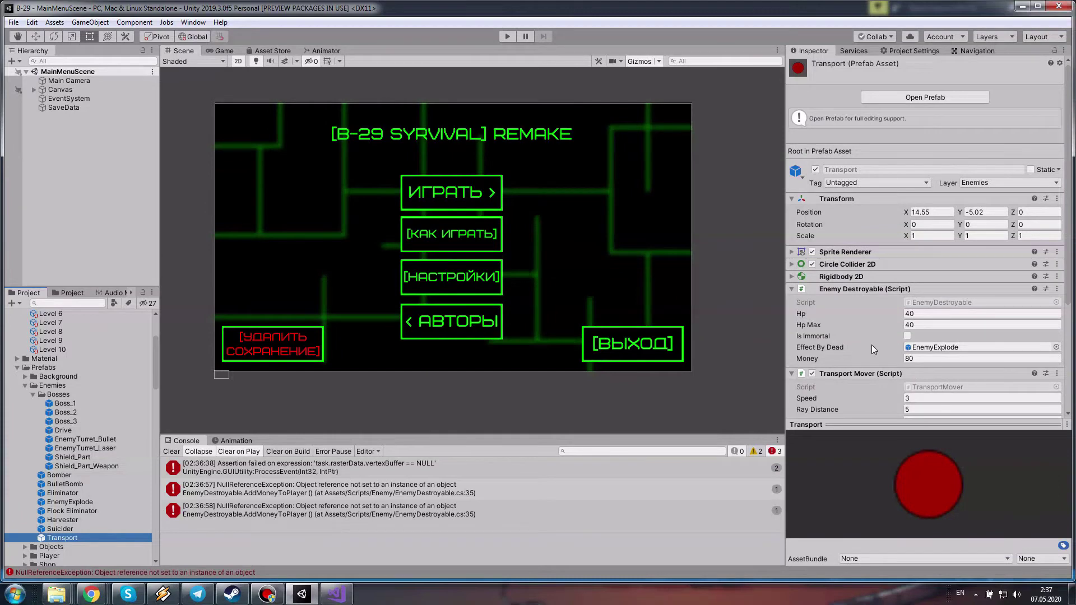
{"action": "scroll", "coordinate": [873, 349], "scroll_direction": "down", "scroll_amount": 3}
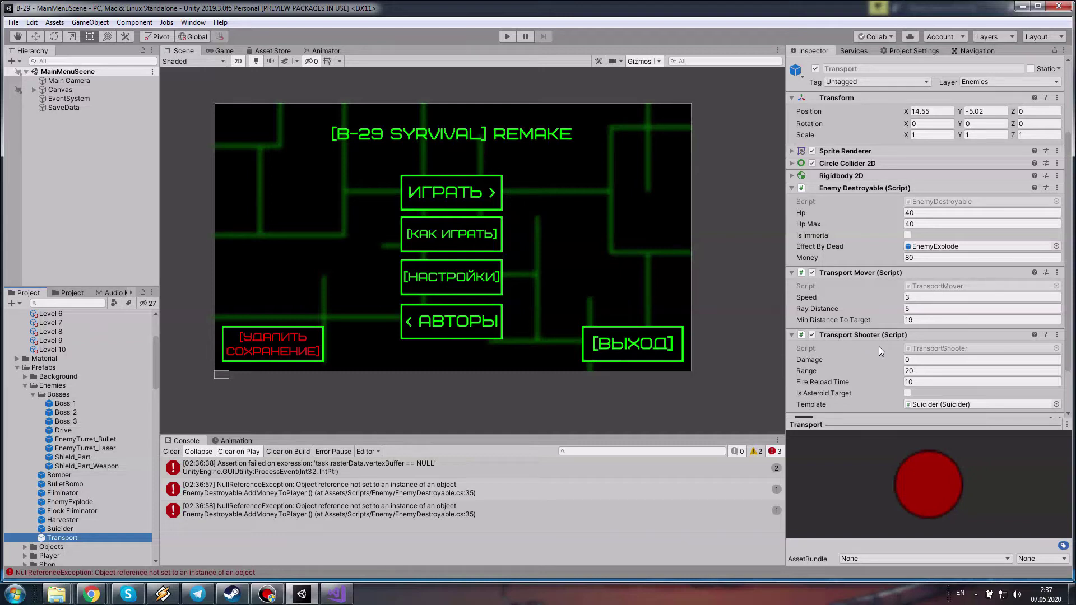
{"action": "left_click", "coordinate": [920, 349]}
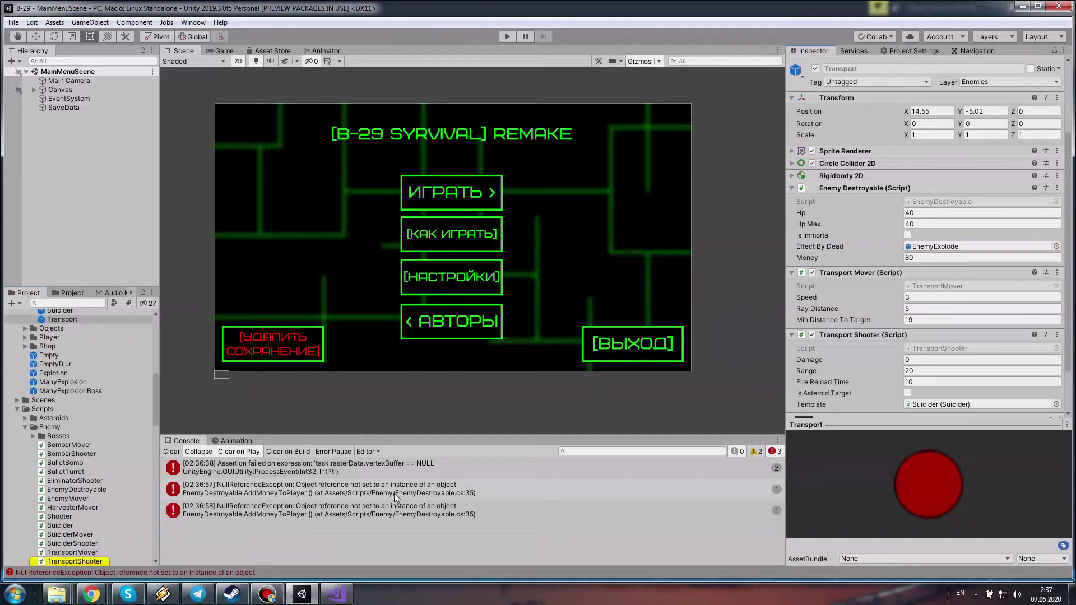
{"action": "left_click", "coordinate": [87, 561]}
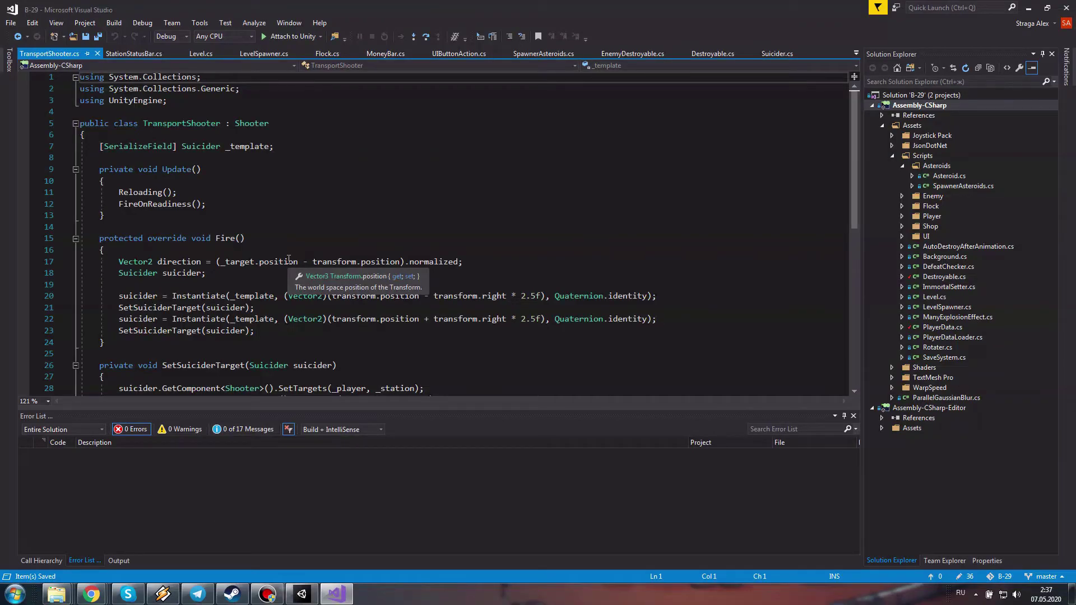
Follow Suicider's definition through Destroyable.cs to EnemyDestroyable.cs, placing the cursor on blank line 26 of OnDead
{"action": "scroll", "coordinate": [319, 303], "scroll_direction": "down", "scroll_amount": 2}
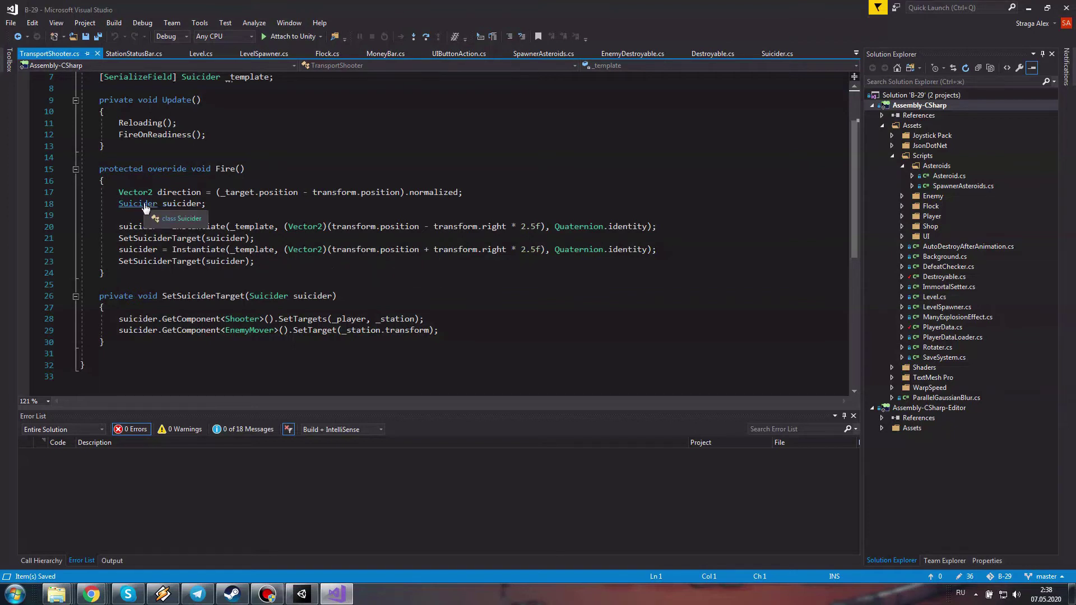
{"action": "left_click", "coordinate": [143, 203], "text": "ctrl"}
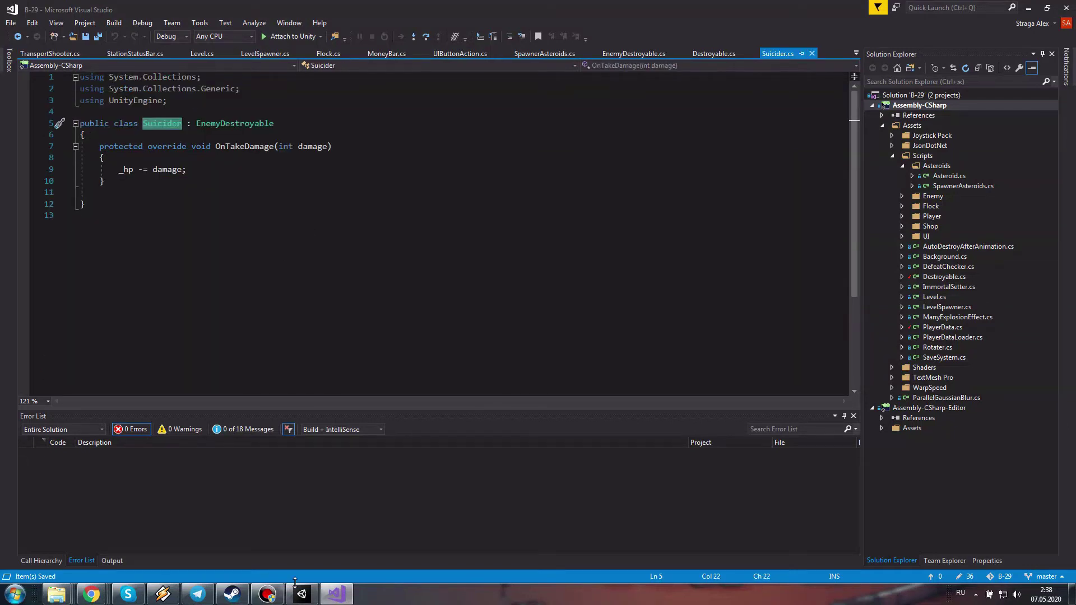
{"action": "left_click", "coordinate": [710, 54]}
{"action": "scroll", "coordinate": [309, 287], "scroll_direction": "down", "scroll_amount": 1}
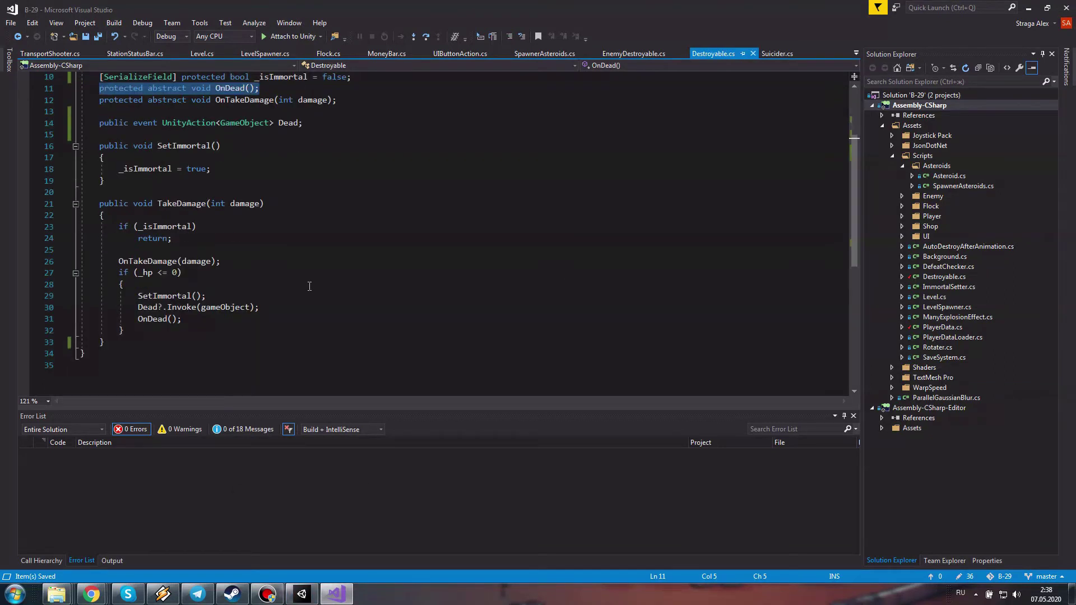
{"action": "scroll", "coordinate": [310, 286], "scroll_direction": "up", "scroll_amount": 1}
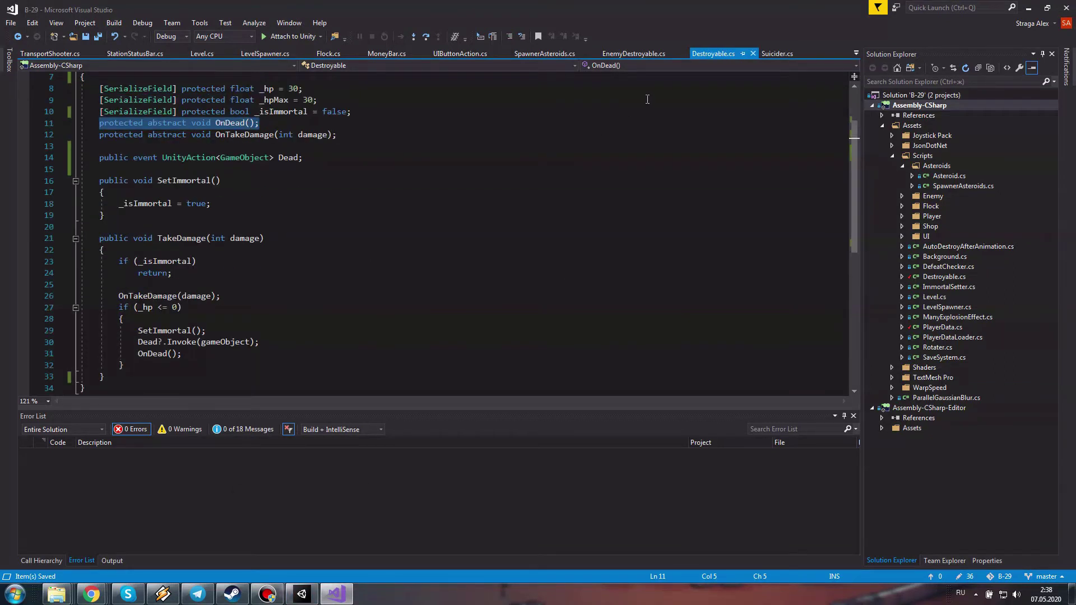
{"action": "left_click", "coordinate": [640, 54]}
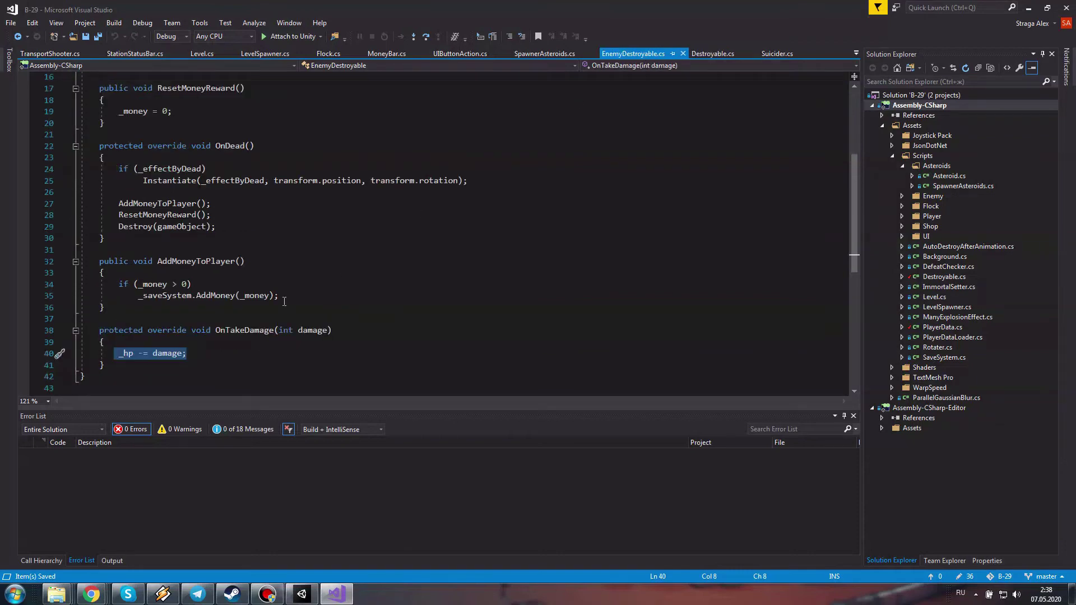
{"action": "scroll", "coordinate": [285, 297], "scroll_direction": "up", "scroll_amount": 2}
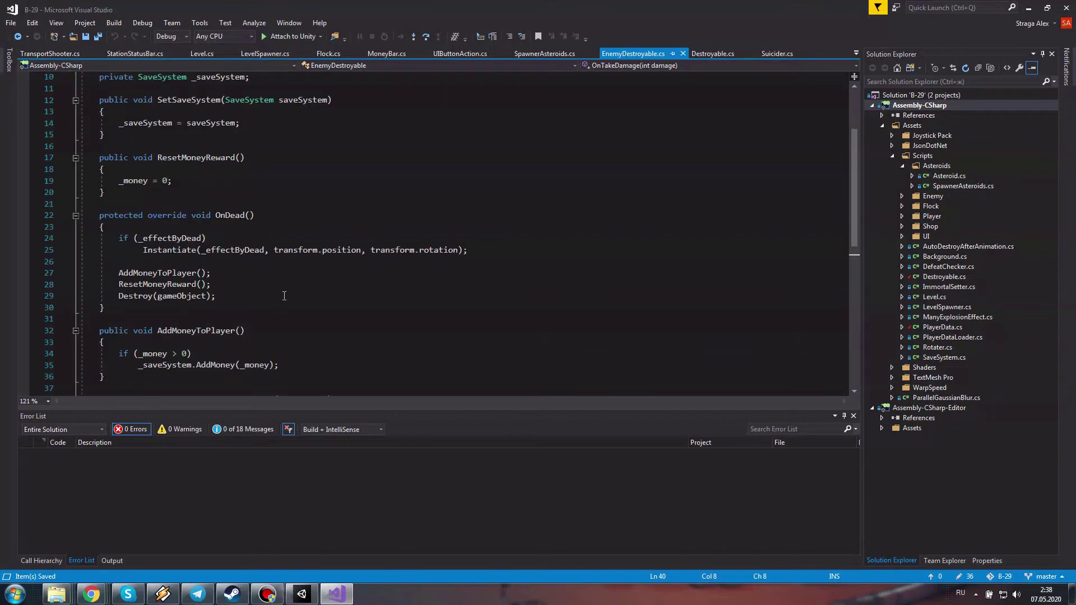
{"action": "left_click", "coordinate": [197, 260]}
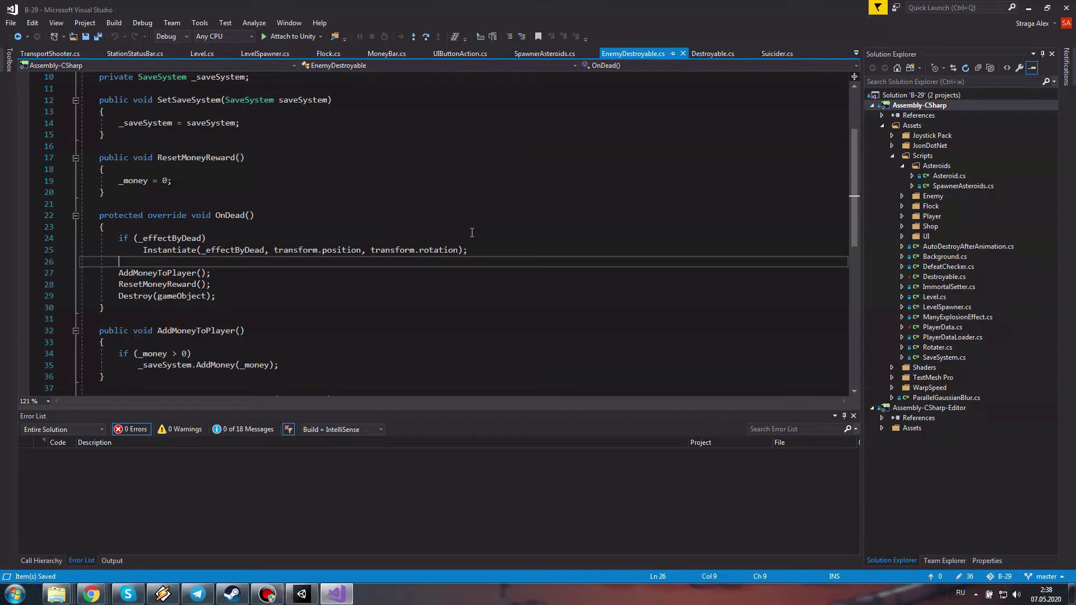
Write 'if (_money > 0)' on line 26 of OnDead, correcting the mistyped text first
{"action": "type", "text": "ша ()"}
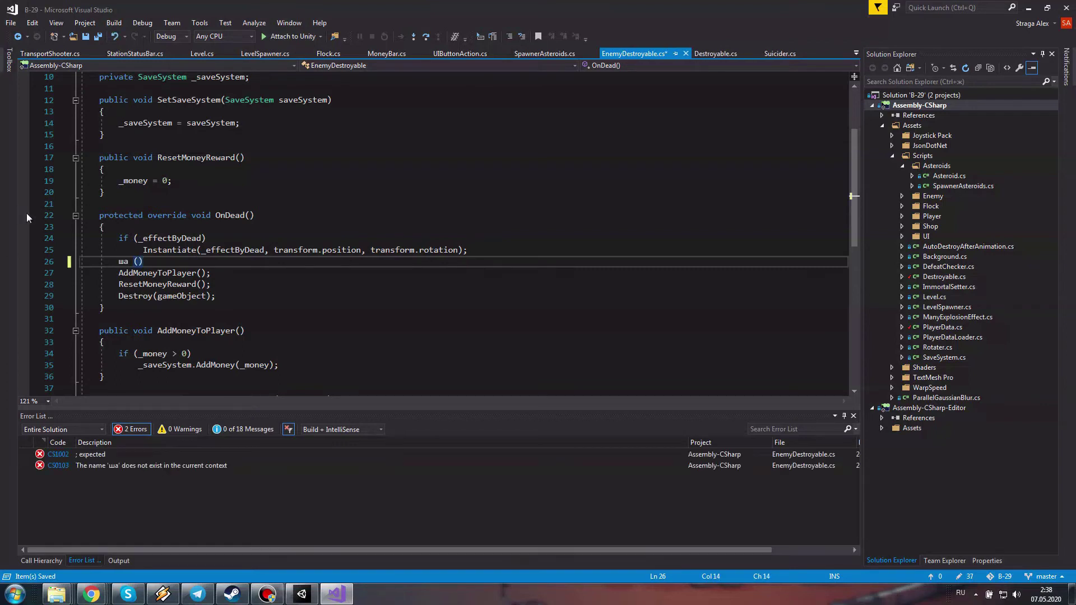
{"action": "key", "text": "shift+Home"}
{"action": "key", "text": "shift+Home"}
{"action": "key", "text": "BackSpace"}
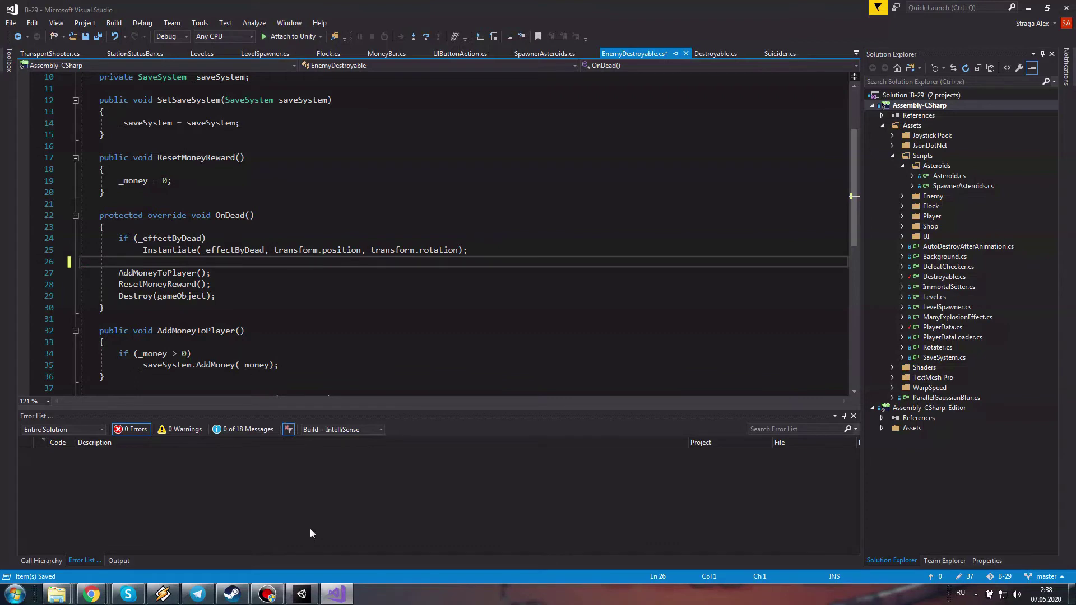
{"action": "mouse_move", "coordinate": [311, 595]}
{"action": "left_click", "coordinate": [137, 263]}
{"action": "type", "text": "ша"}
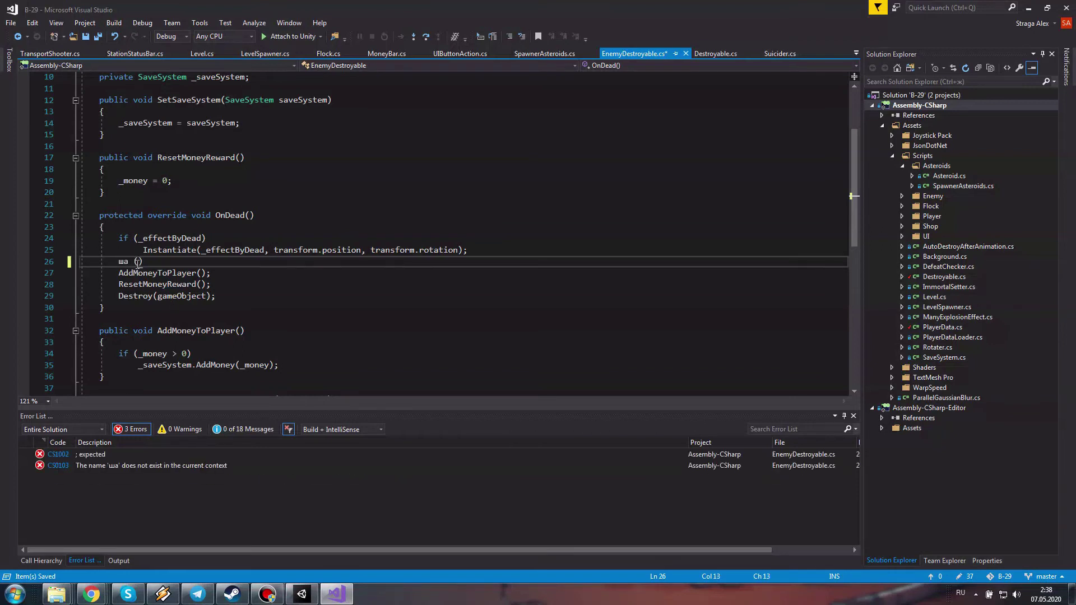
{"action": "type", "text": " ()"}
{"action": "left_click_drag", "start_coordinate": [129, 261], "coordinate": [118, 260]}
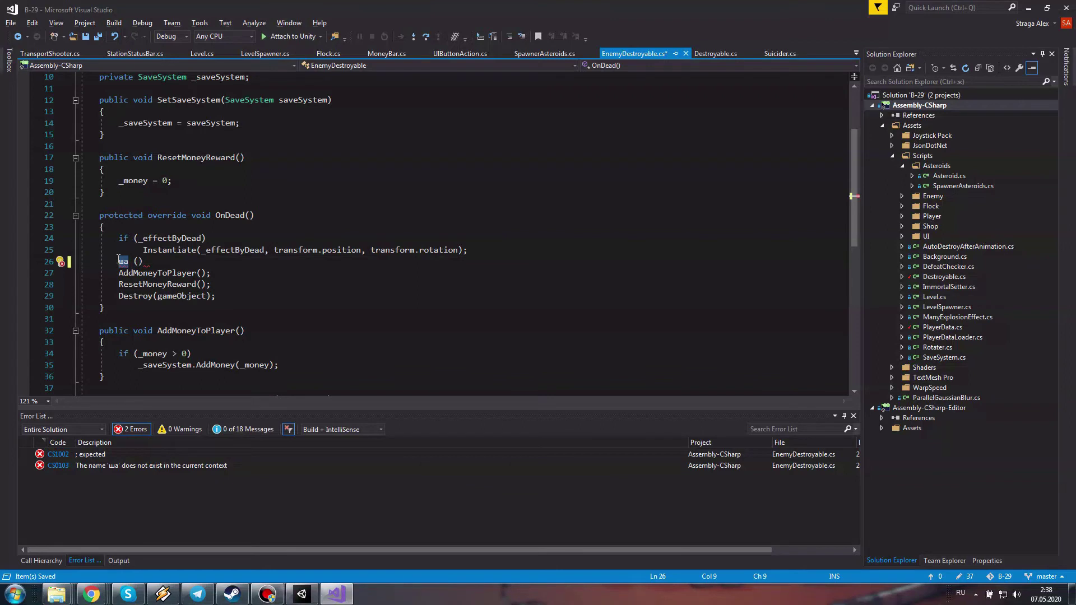
{"action": "type", "text": "if"}
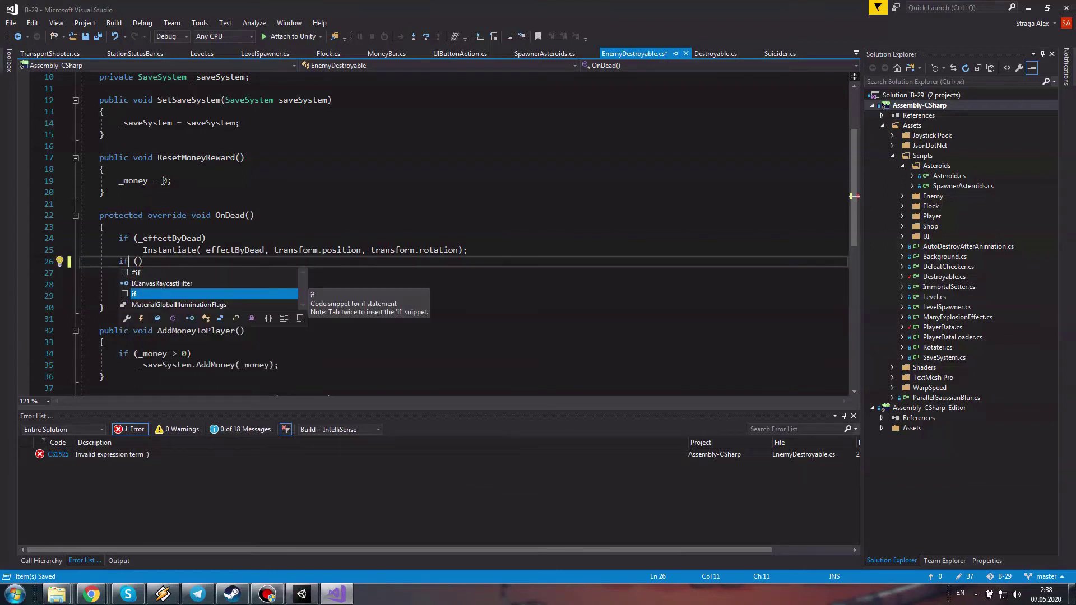
{"action": "left_click", "coordinate": [141, 182]}
{"action": "double_click", "coordinate": [142, 182]}
{"action": "key", "text": "ctrl+c"}
{"action": "left_click", "coordinate": [139, 261]}
{"action": "key", "text": "ctrl+v"}
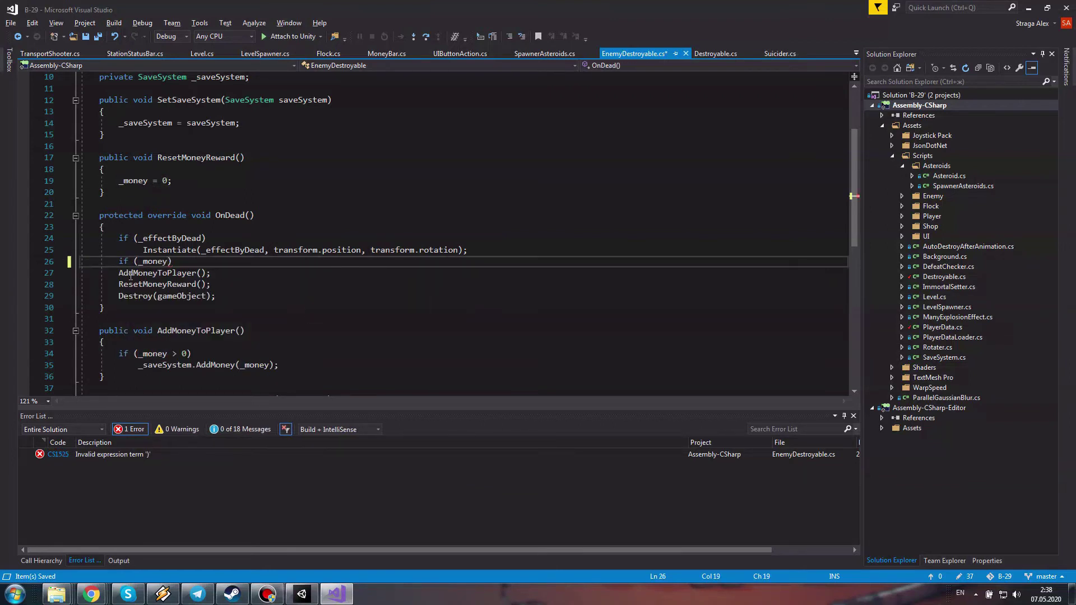
{"action": "type", "text": "> 0"}
{"action": "key", "text": "Right"}
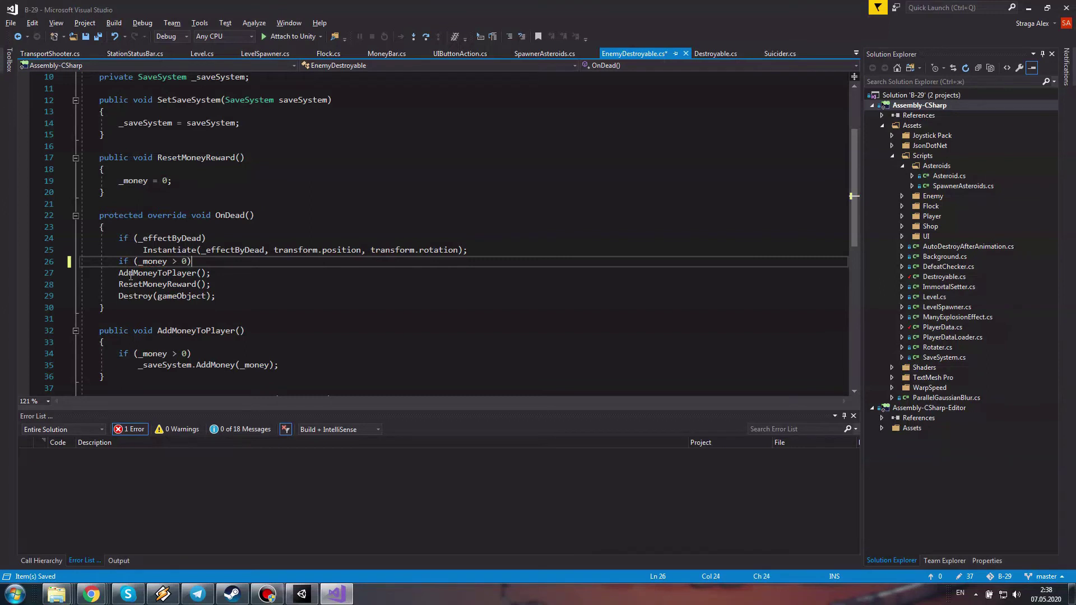
Indent AddMoneyToPlayer(); under the new condition, save EnemyDestroyable.cs, and return to Unity
{"action": "key", "text": "Down"}
{"action": "key", "text": "Home"}
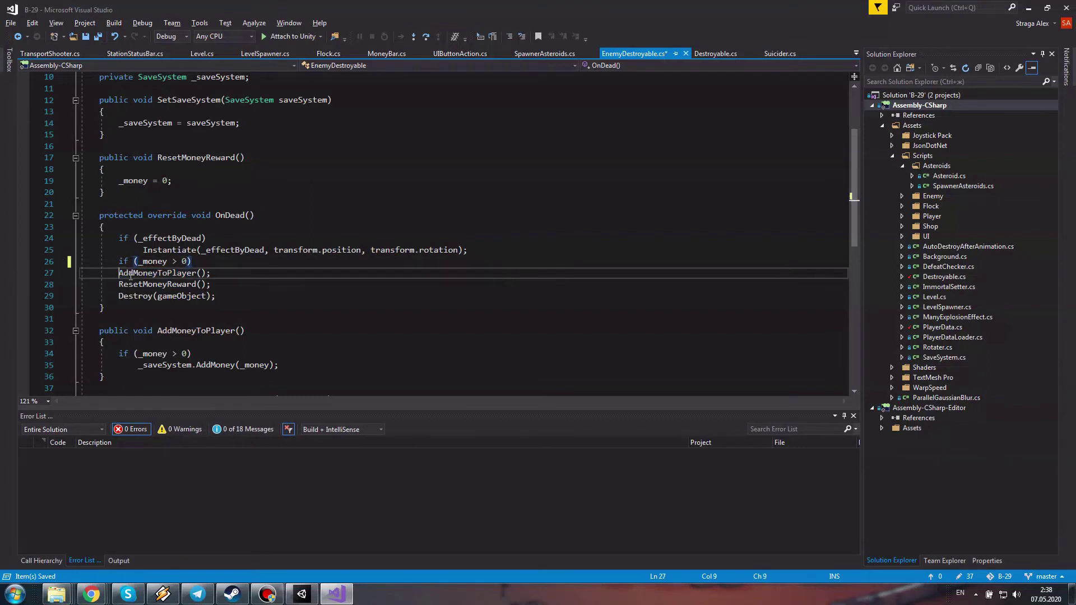
{"action": "key", "text": "Tab"}
{"action": "key", "text": "ctrl+s"}
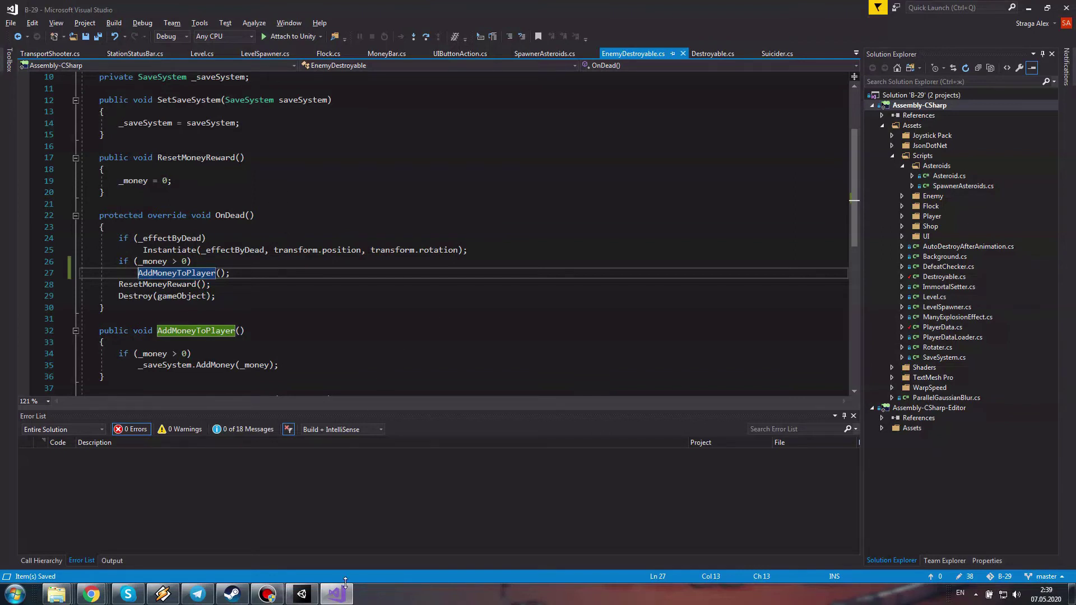
{"action": "left_click", "coordinate": [301, 594]}
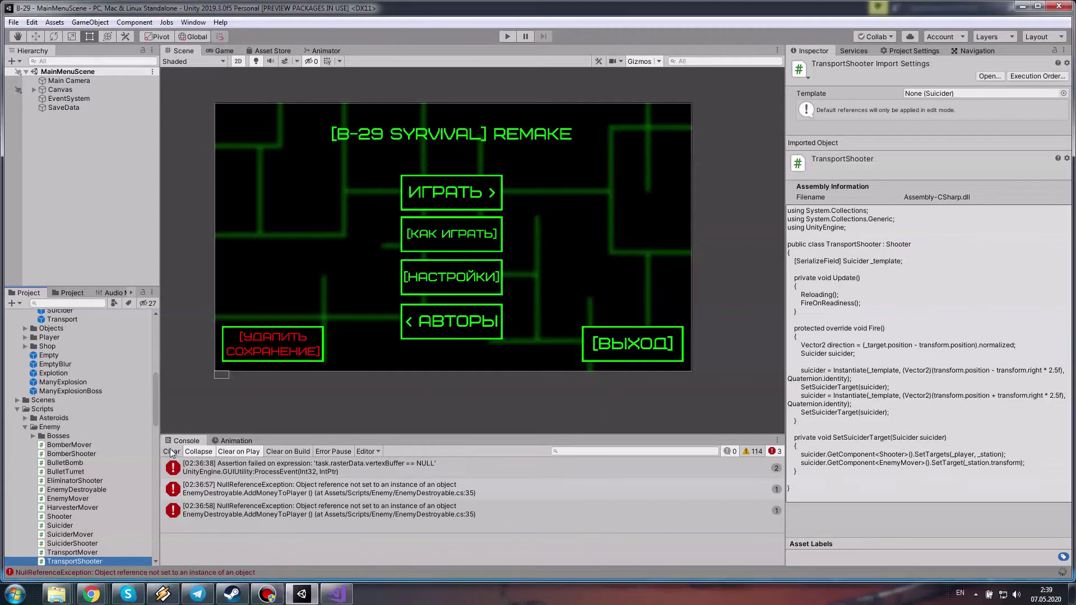
Clear the Console errors and select GameScene in the Project panel's Scenes folder
{"action": "left_click", "coordinate": [166, 453]}
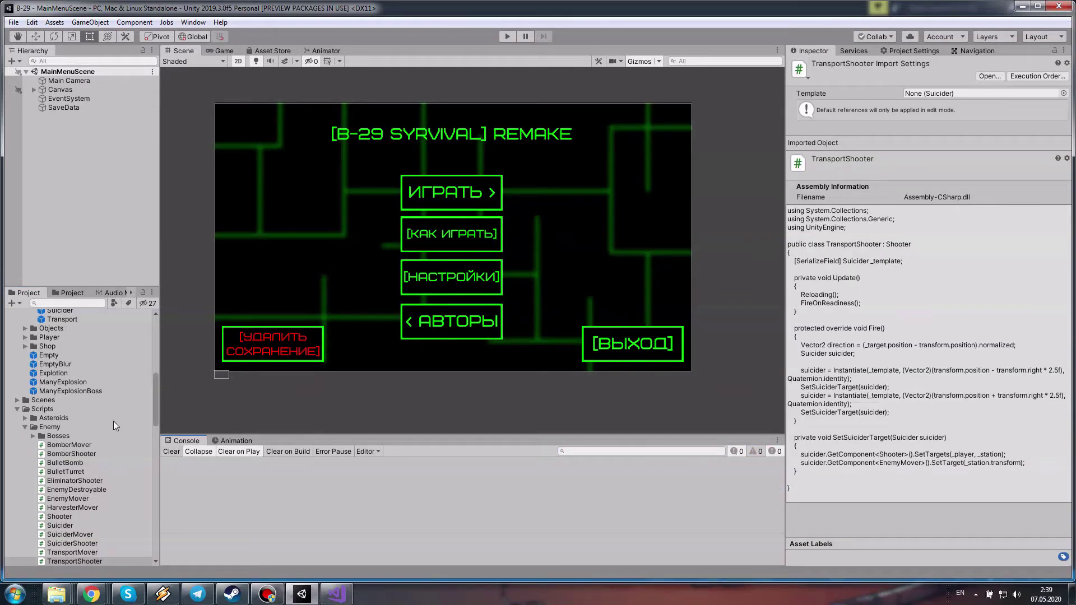
{"action": "scroll", "coordinate": [113, 422], "scroll_direction": "up", "scroll_amount": 3}
{"action": "scroll", "coordinate": [113, 421], "scroll_direction": "up", "scroll_amount": 2}
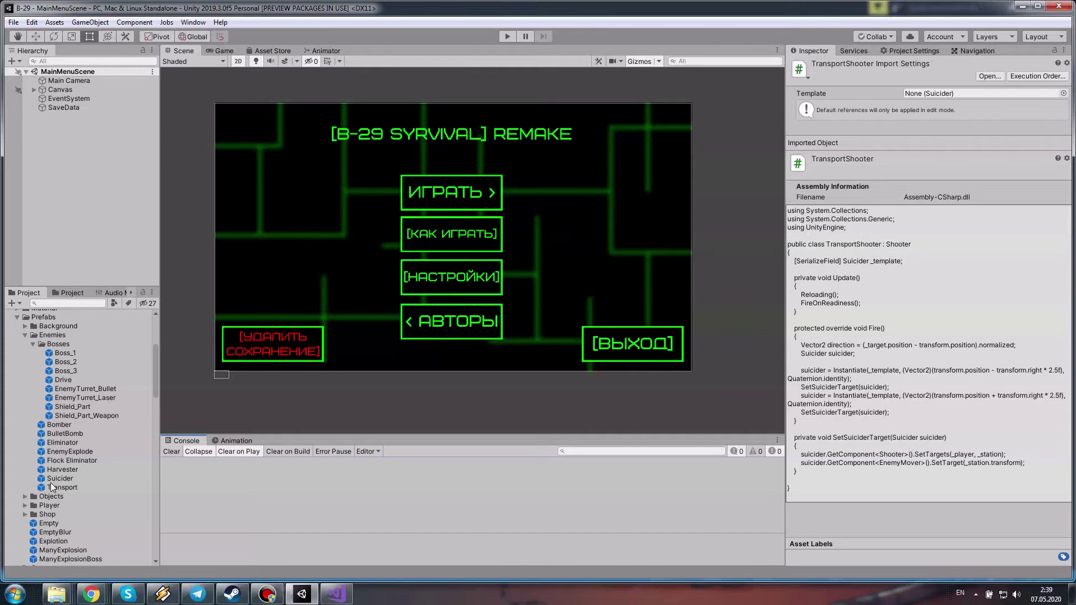
{"action": "scroll", "coordinate": [104, 495], "scroll_direction": "down", "scroll_amount": 5}
{"action": "scroll", "coordinate": [104, 495], "scroll_direction": "down", "scroll_amount": 6}
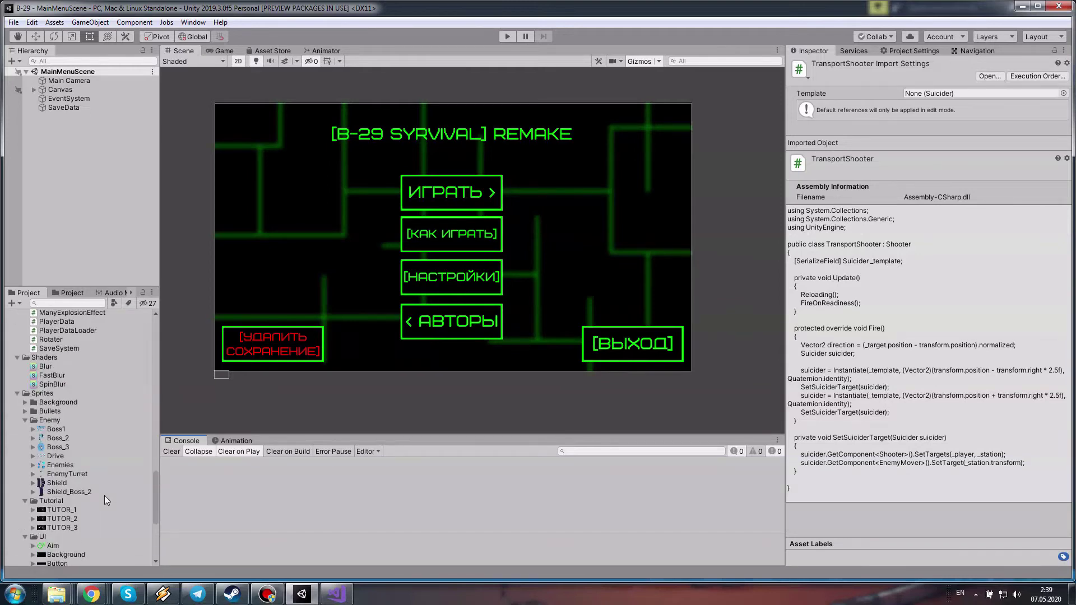
{"action": "scroll", "coordinate": [105, 499], "scroll_direction": "down", "scroll_amount": 6}
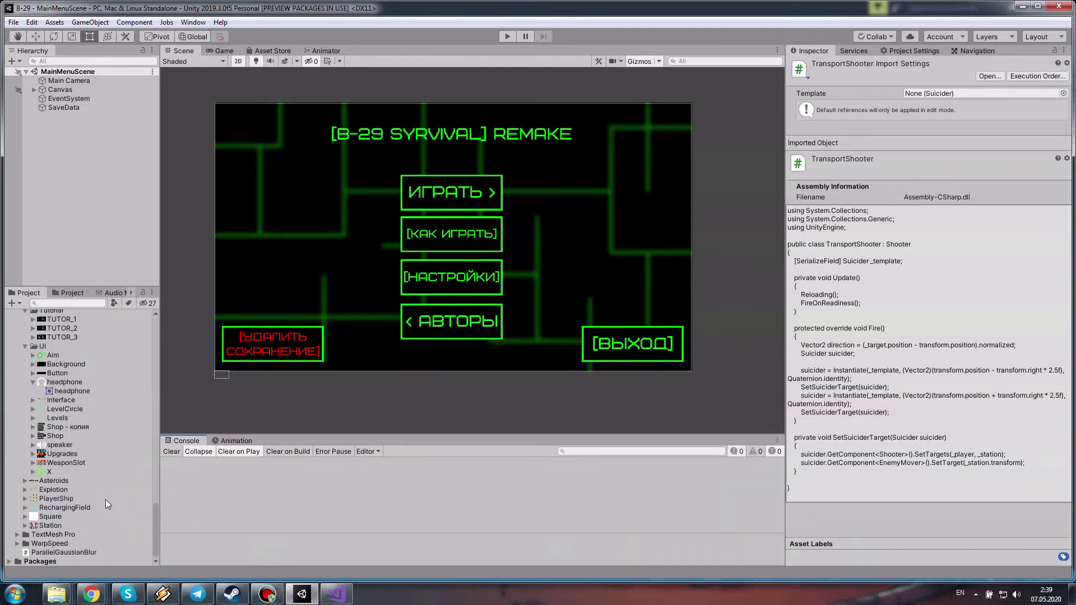
{"action": "scroll", "coordinate": [105, 499], "scroll_direction": "up", "scroll_amount": 5}
{"action": "scroll", "coordinate": [105, 499], "scroll_direction": "up", "scroll_amount": 5}
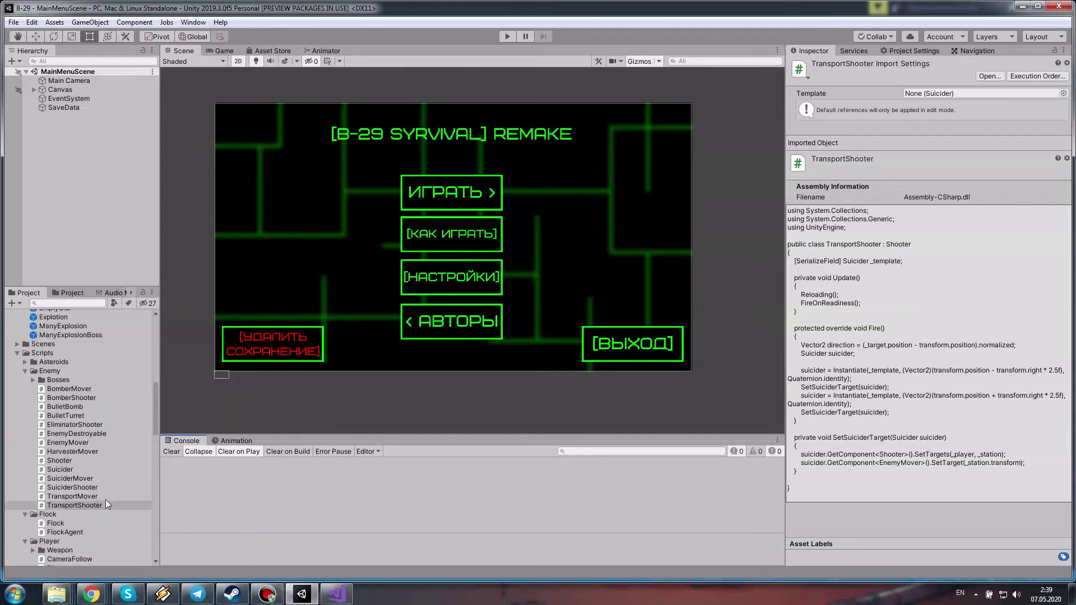
{"action": "scroll", "coordinate": [105, 500], "scroll_direction": "up", "scroll_amount": 5}
{"action": "left_click", "coordinate": [17, 344]}
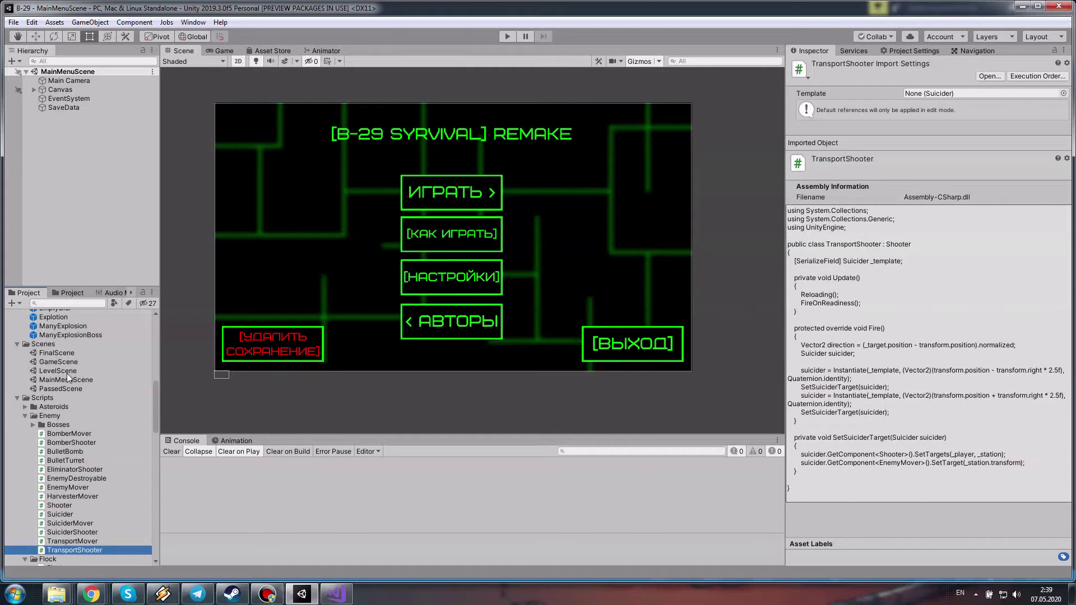
{"action": "left_click", "coordinate": [62, 363]}
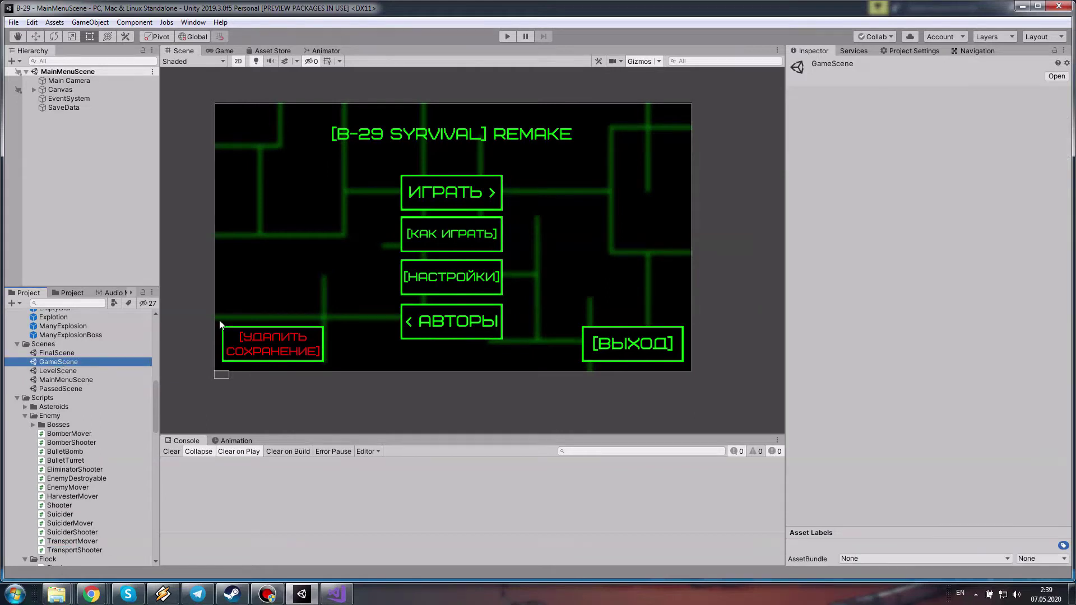
Play GameScene, flying right and firing plasma at the incoming bombers
{"action": "left_click", "coordinate": [507, 34]}
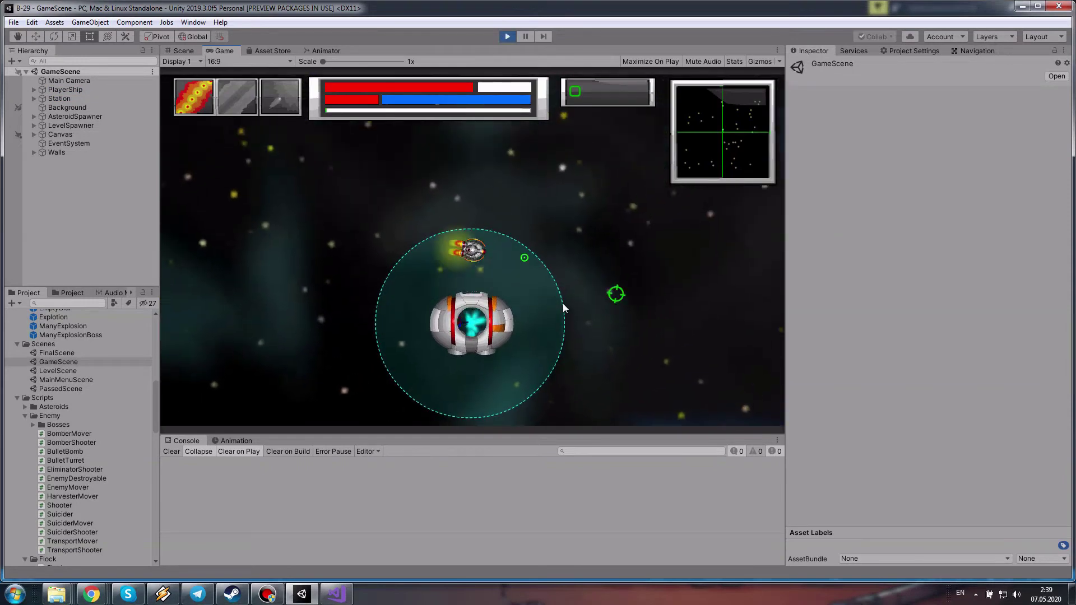
{"action": "key", "text": "d"}
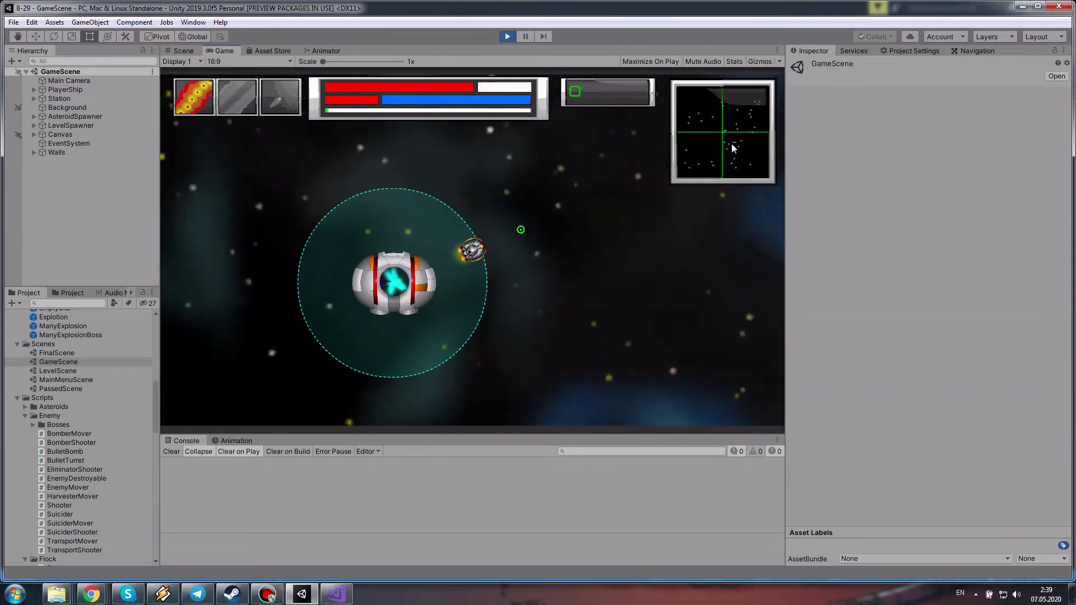
{"action": "key", "text": "d"}
{"action": "key", "text": "d"}
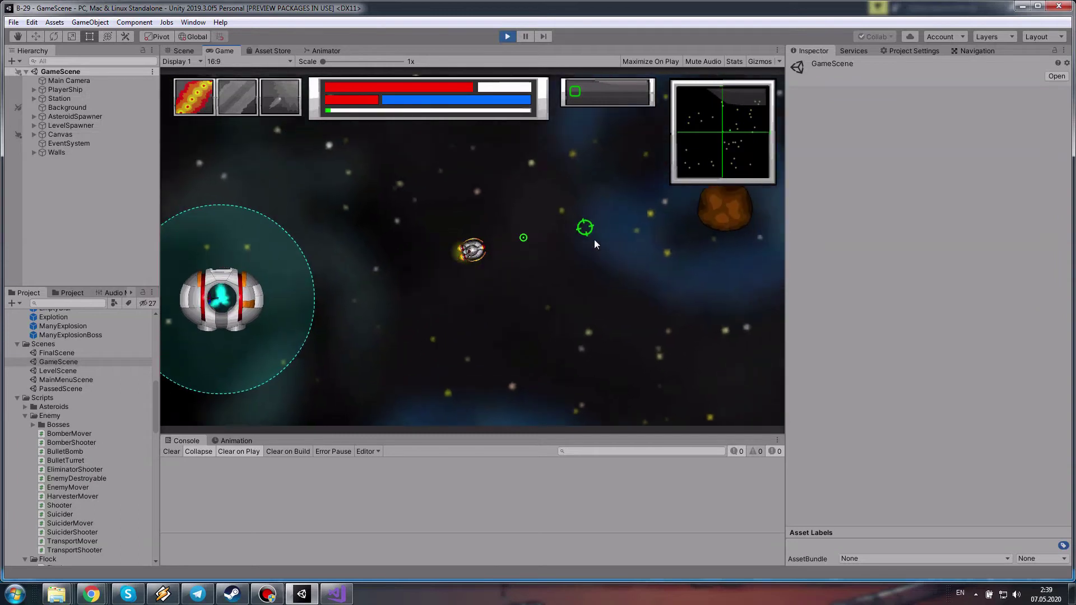
{"action": "left_click", "coordinate": [630, 249]}
{"action": "key", "text": "d"}
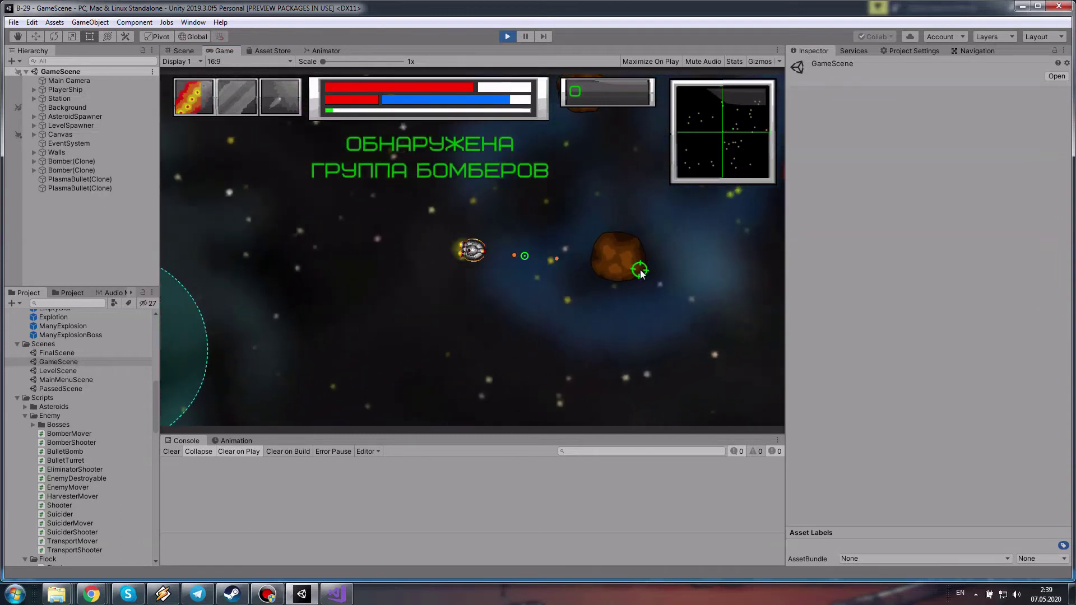
{"action": "left_click", "coordinate": [664, 275]}
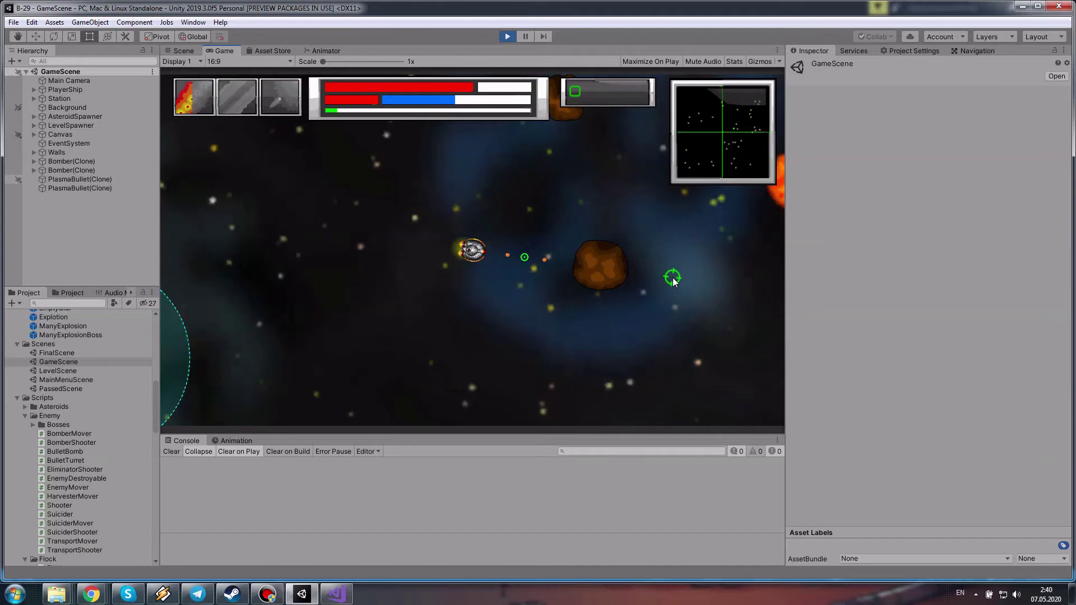
{"action": "key", "text": "a"}
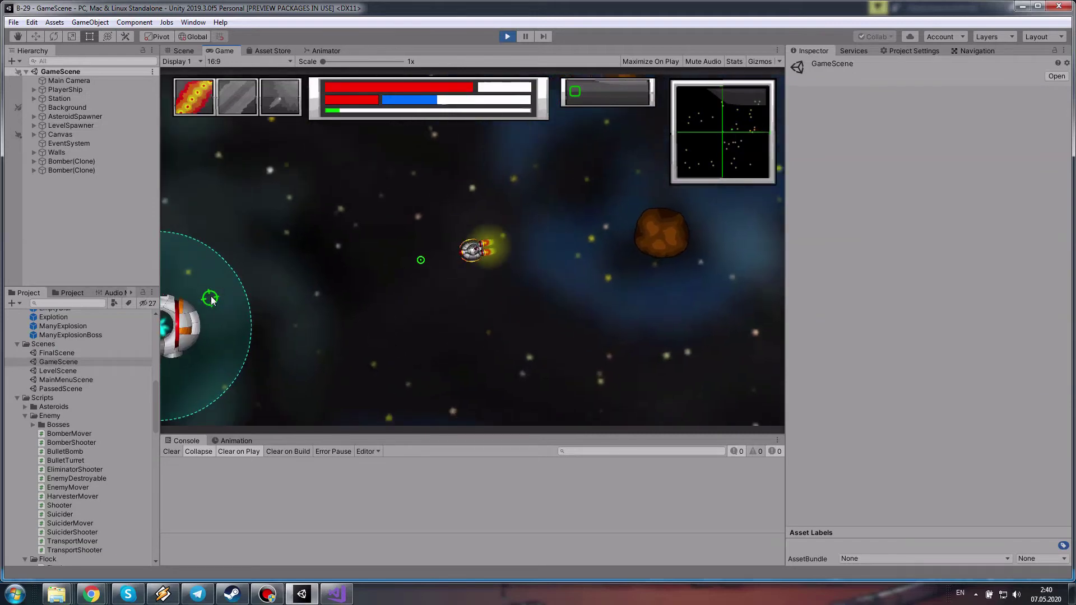
{"action": "left_click", "coordinate": [700, 247]}
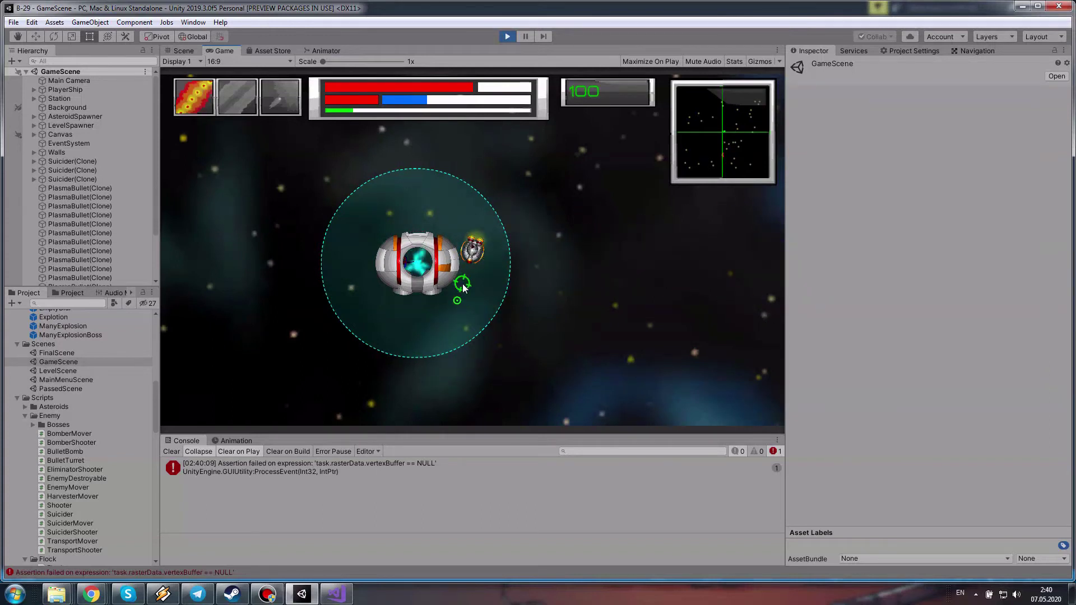
Manoeuvre around the station shooting suiciders until money reaches 160, then exit Play mode with Ctrl+P
{"action": "key", "text": "s"}
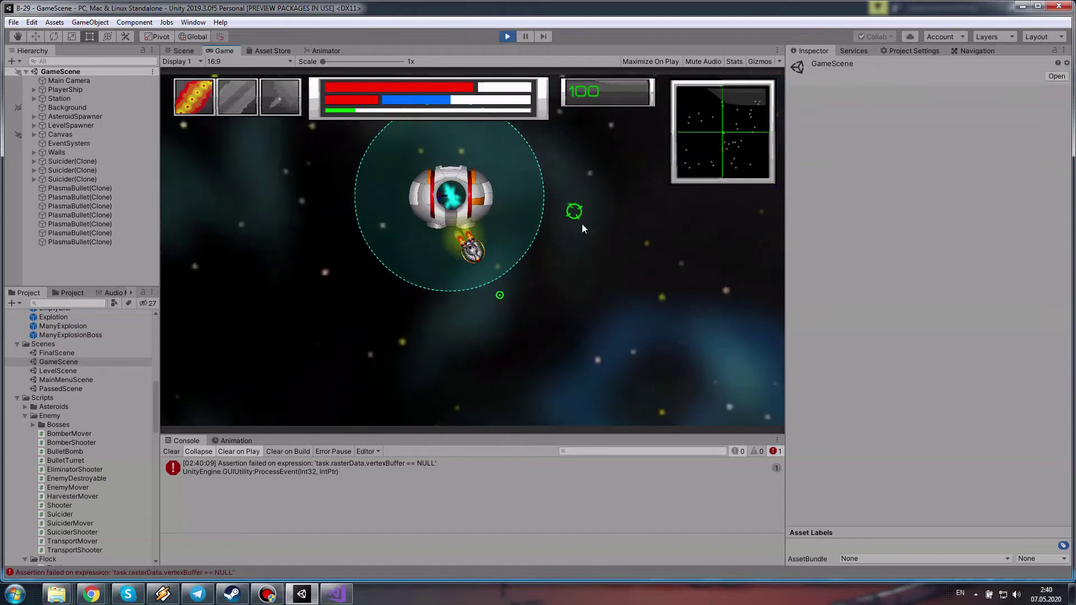
{"action": "key", "text": "d"}
{"action": "key", "text": "a"}
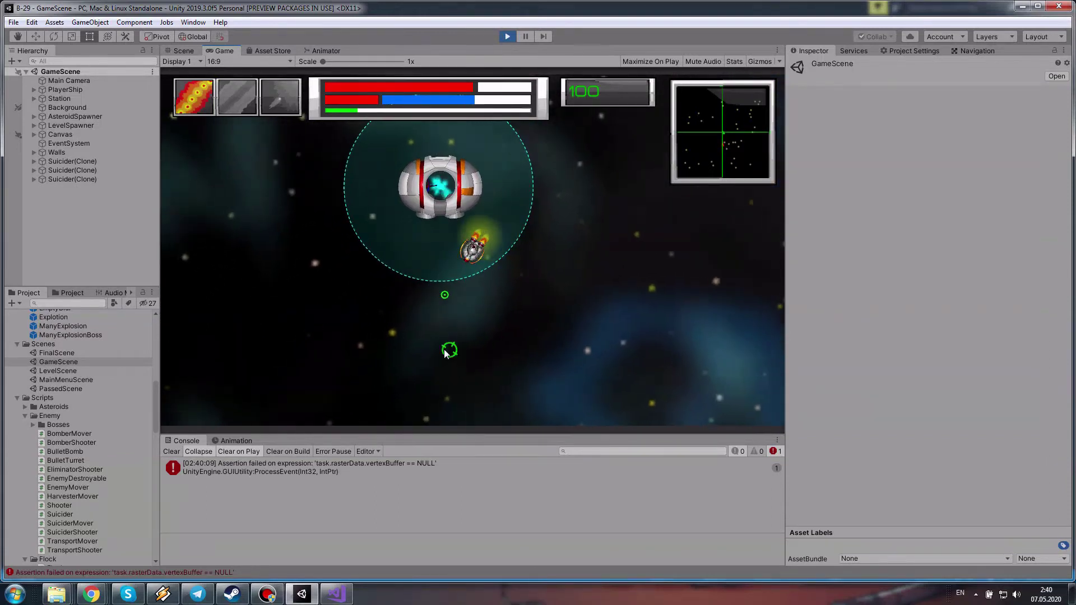
{"action": "key", "text": "a"}
{"action": "left_click", "coordinate": [470, 373]}
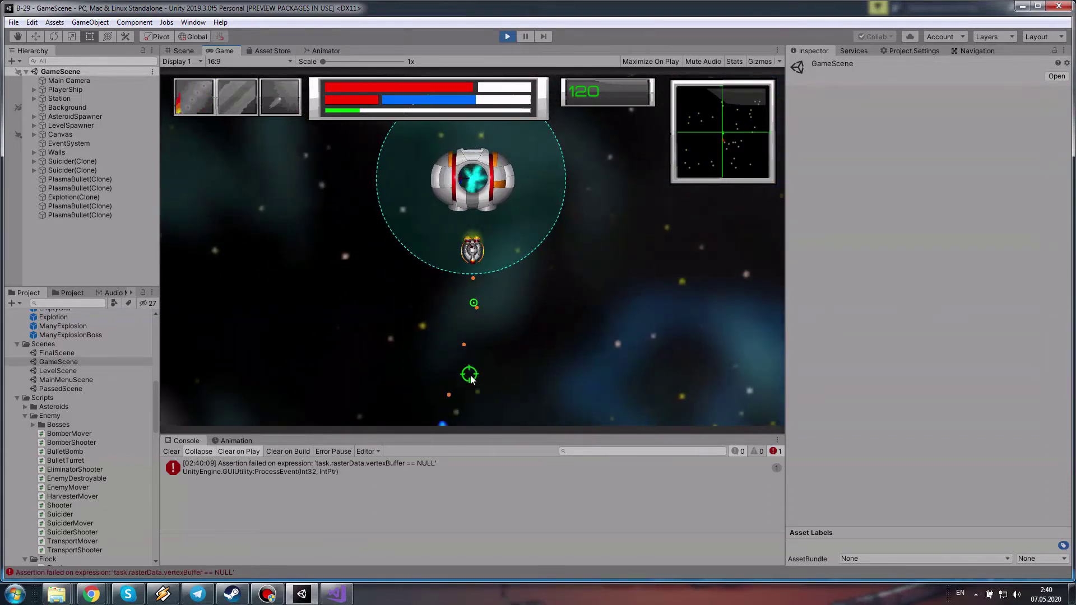
{"action": "left_click", "coordinate": [456, 355]}
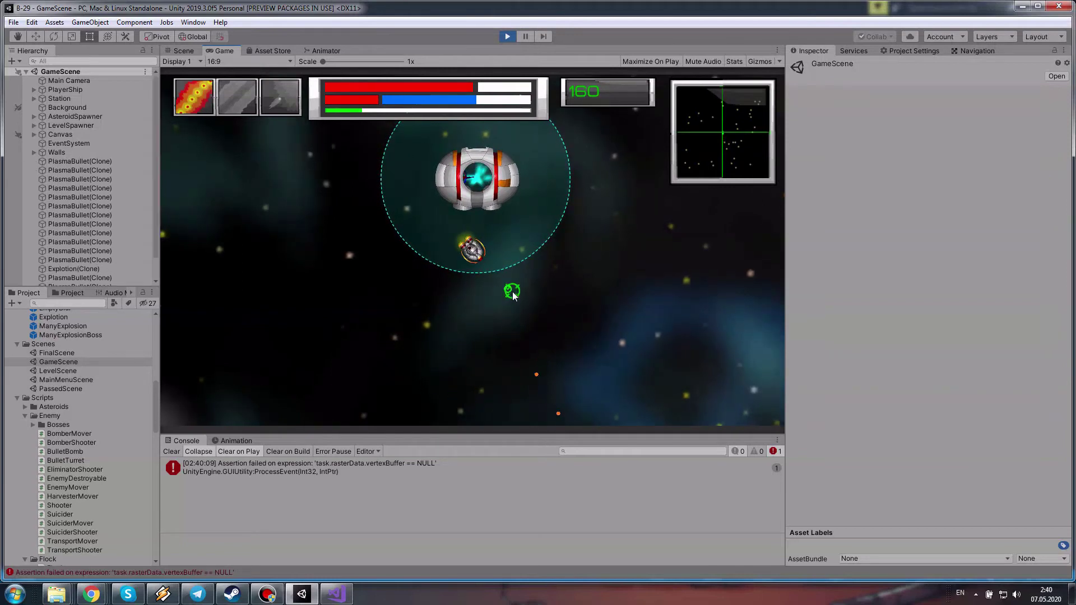
{"action": "key", "text": "d"}
{"action": "key", "text": "w"}
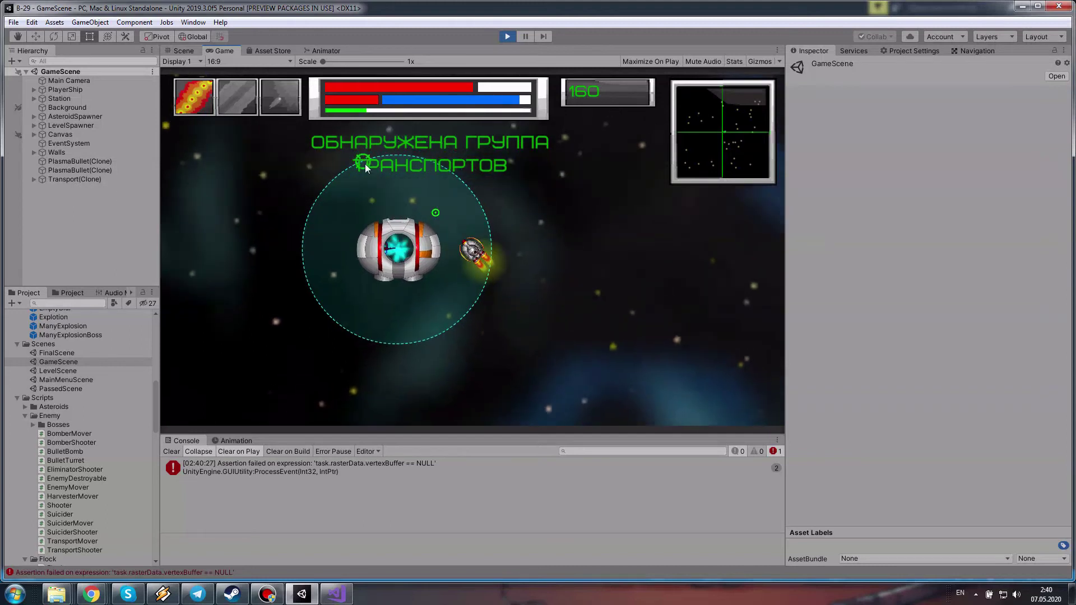
{"action": "key", "text": "d"}
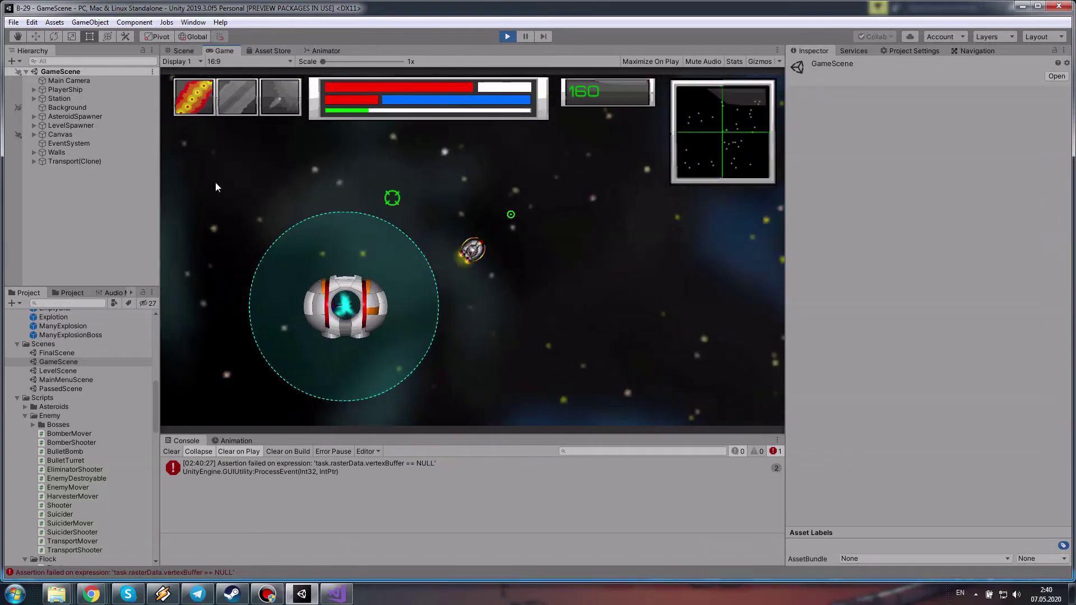
{"action": "key", "text": "a"}
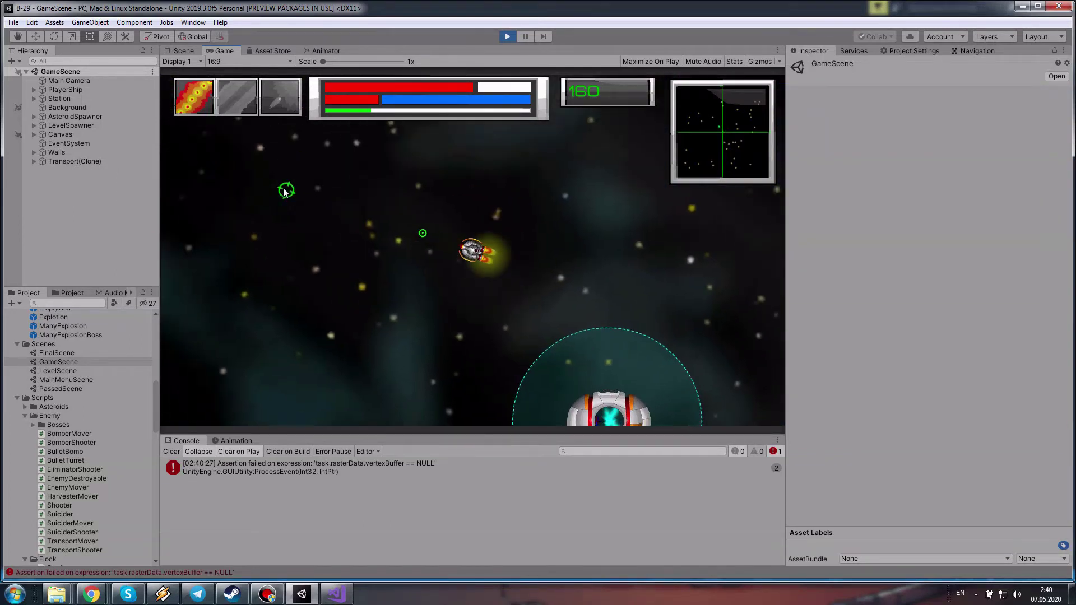
{"action": "key", "text": "w"}
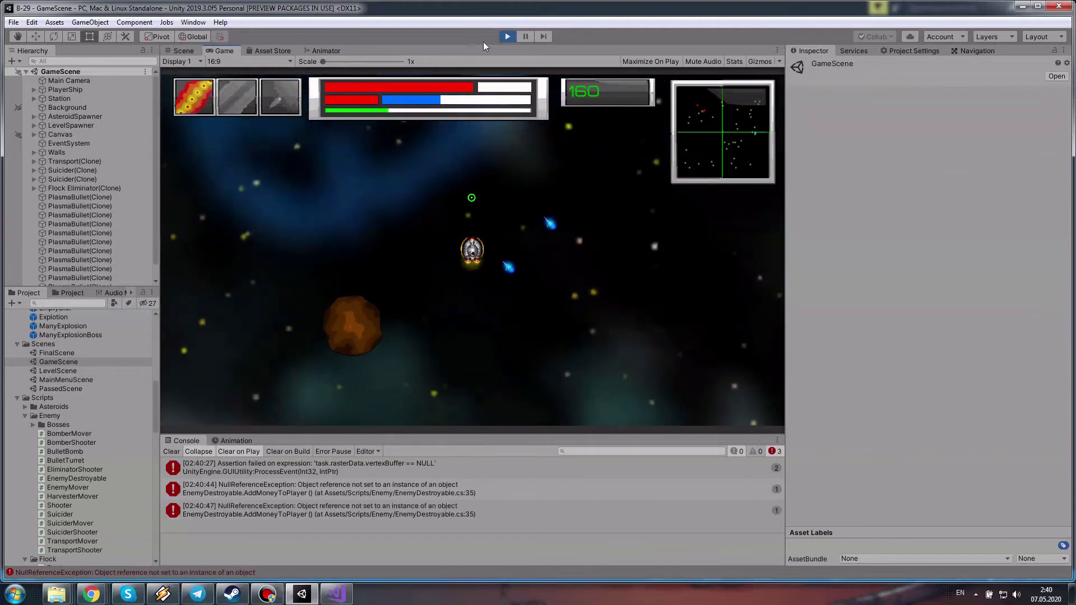
{"action": "key", "text": "ctrl+p"}
Remove the 'if (_money > 0)' check above AddMoneyToPlayer() in EnemyDestroyable.cs, then return to Unity
{"action": "left_click", "coordinate": [327, 597]}
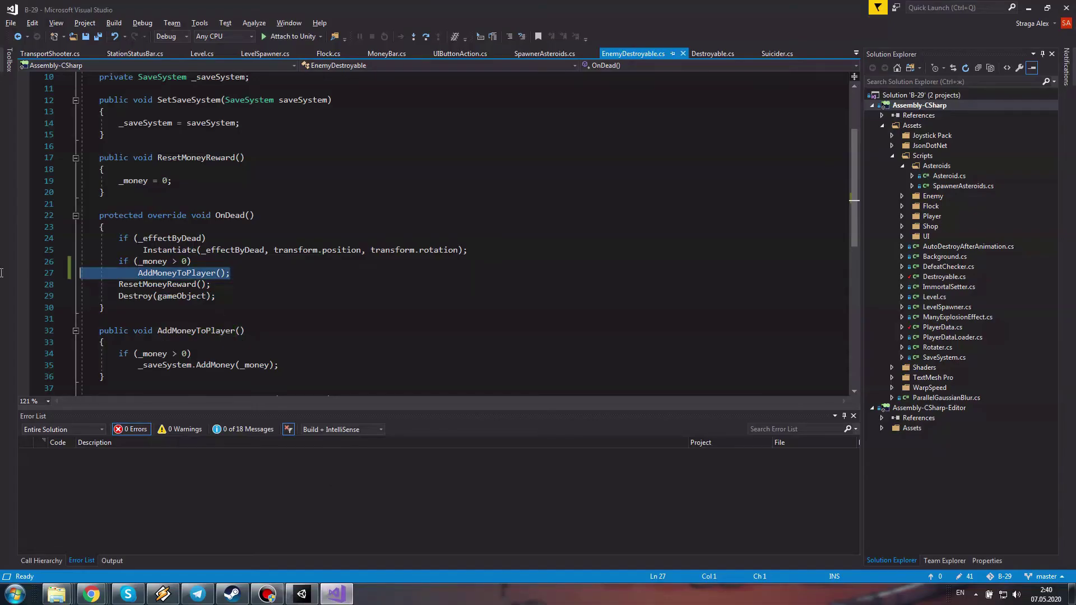
{"action": "left_click", "coordinate": [194, 261]}
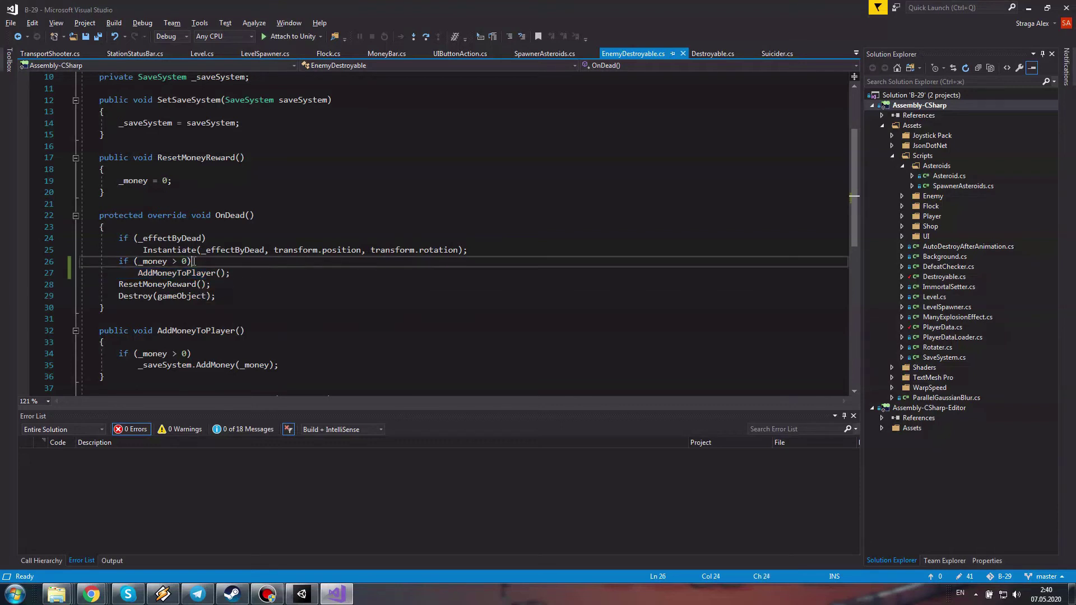
{"action": "key", "text": "Delete"}
{"action": "key", "text": "Delete"}
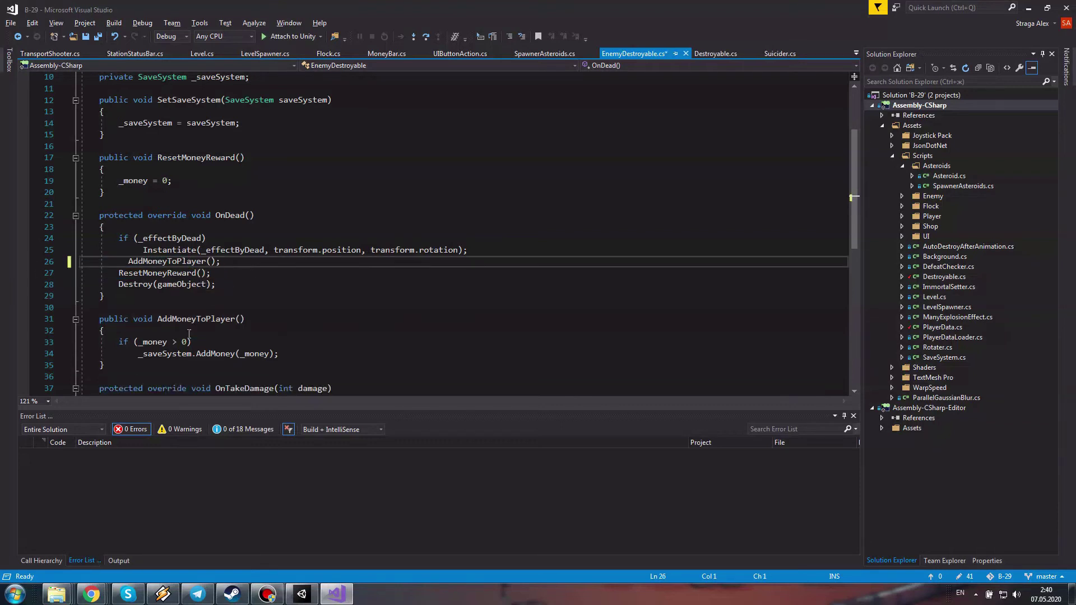
{"action": "key", "text": "Return"}
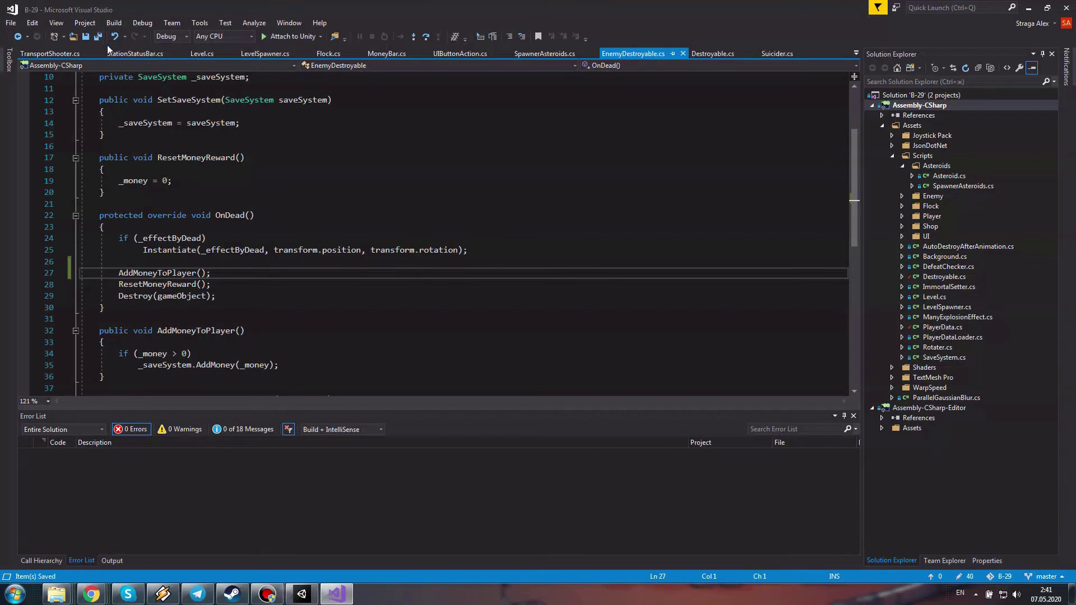
{"action": "left_click", "coordinate": [299, 598]}
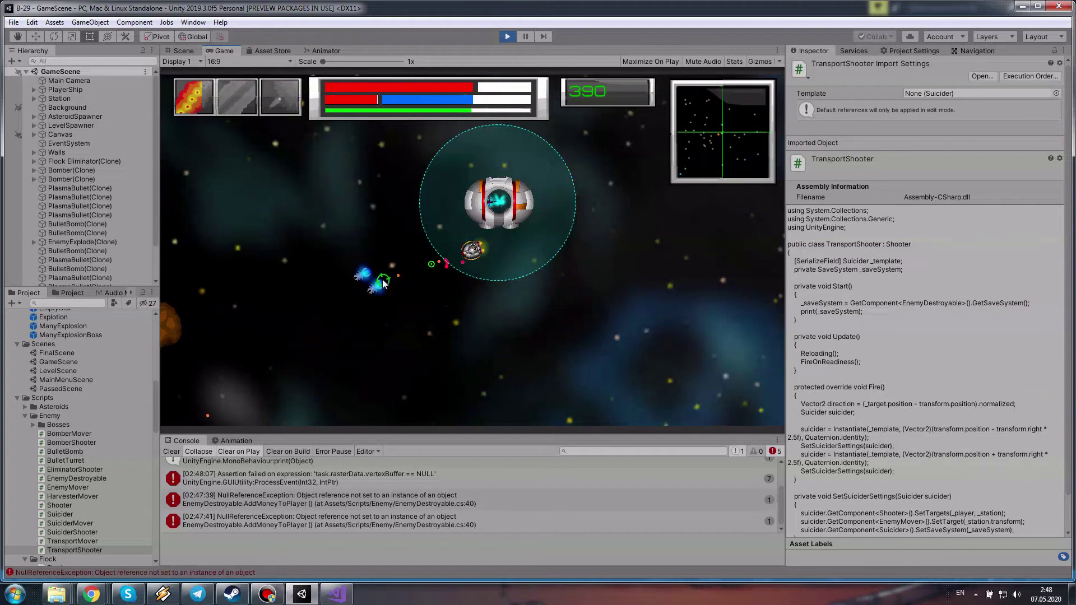
Launch a bomb and fire plasma streams at enemies until the ВЫ СПАСЛИСЬ! victory screen appears
{"action": "left_click", "coordinate": [382, 284]}
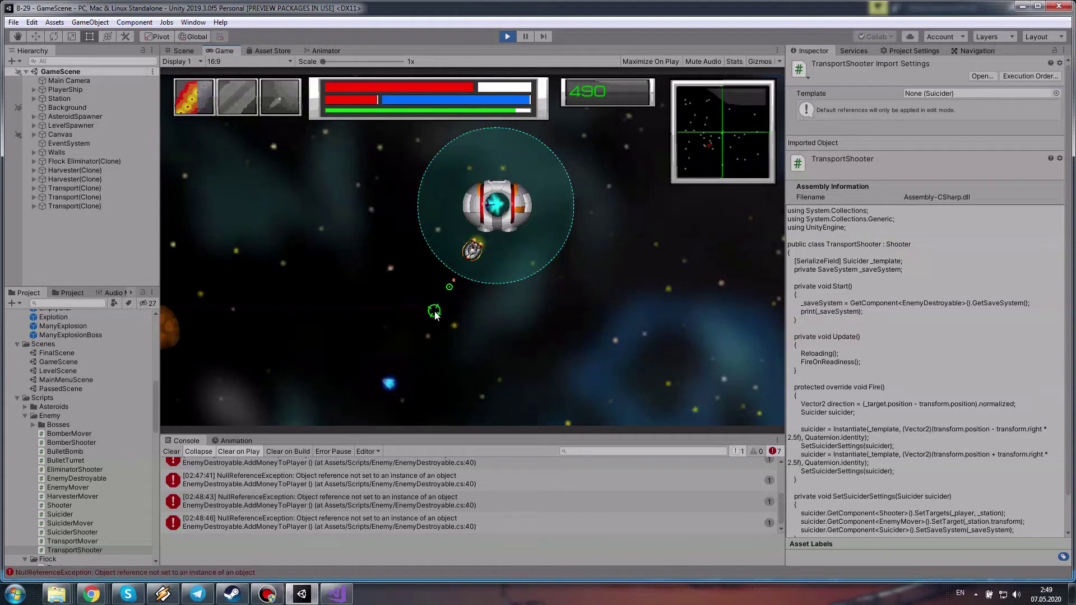
{"action": "left_click_drag", "start_coordinate": [466, 260], "coordinate": [309, 314]}
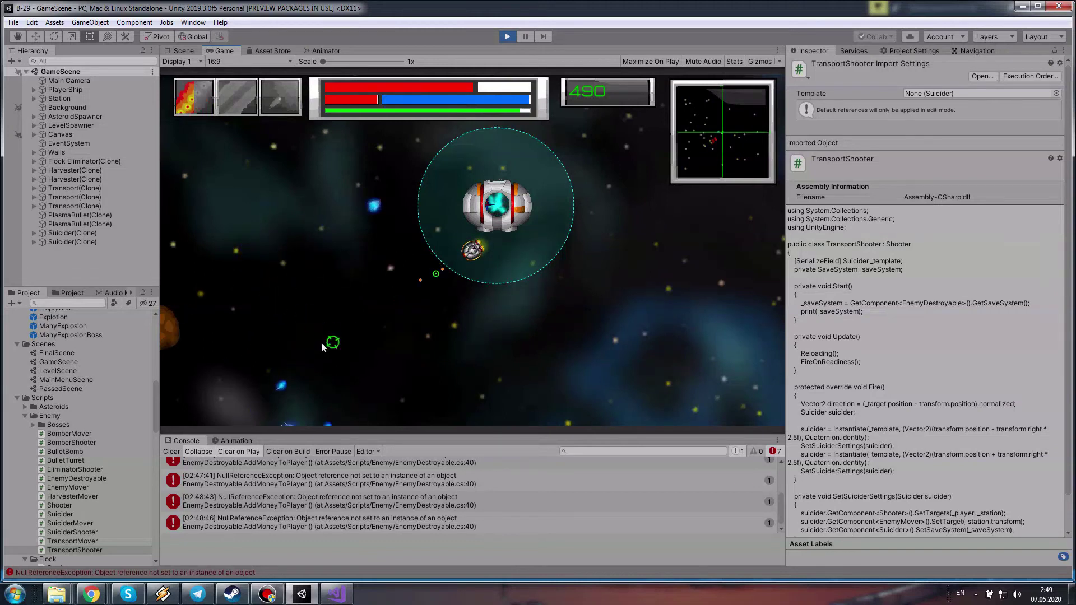
{"action": "mouse_move", "coordinate": [319, 344]}
{"action": "left_mouse_down"}
{"action": "mouse_move", "coordinate": [417, 363]}
{"action": "mouse_move", "coordinate": [437, 234]}
{"action": "mouse_move", "coordinate": [469, 201]}
{"action": "mouse_move", "coordinate": [323, 374]}
{"action": "mouse_move", "coordinate": [285, 380]}
{"action": "left_mouse_up"}
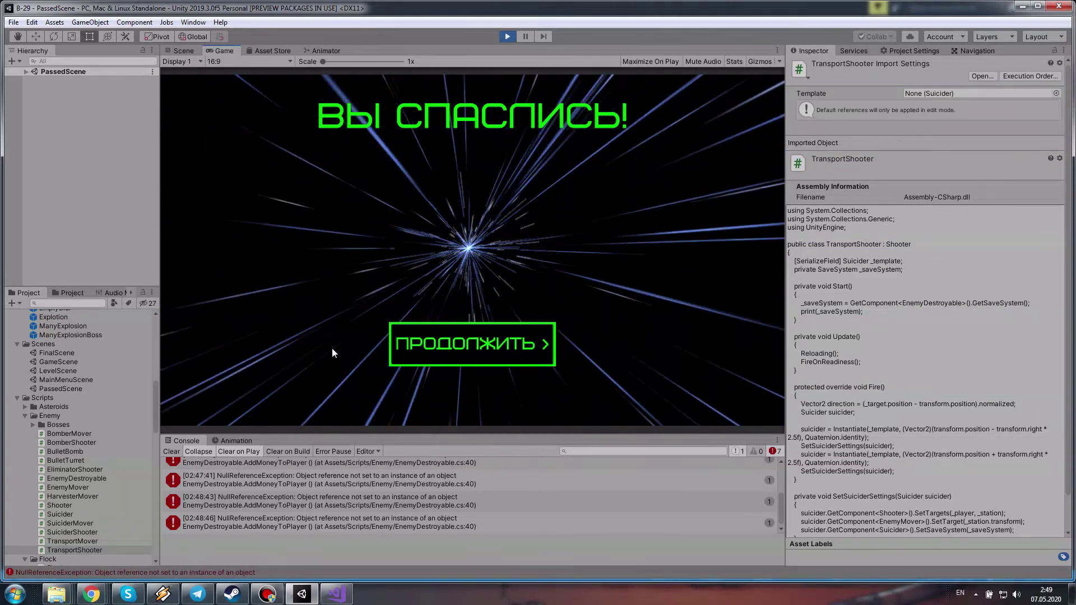
Continue from the victory screen to the level map, enlarge the Console panel, and stop Play mode
{"action": "left_click", "coordinate": [481, 339]}
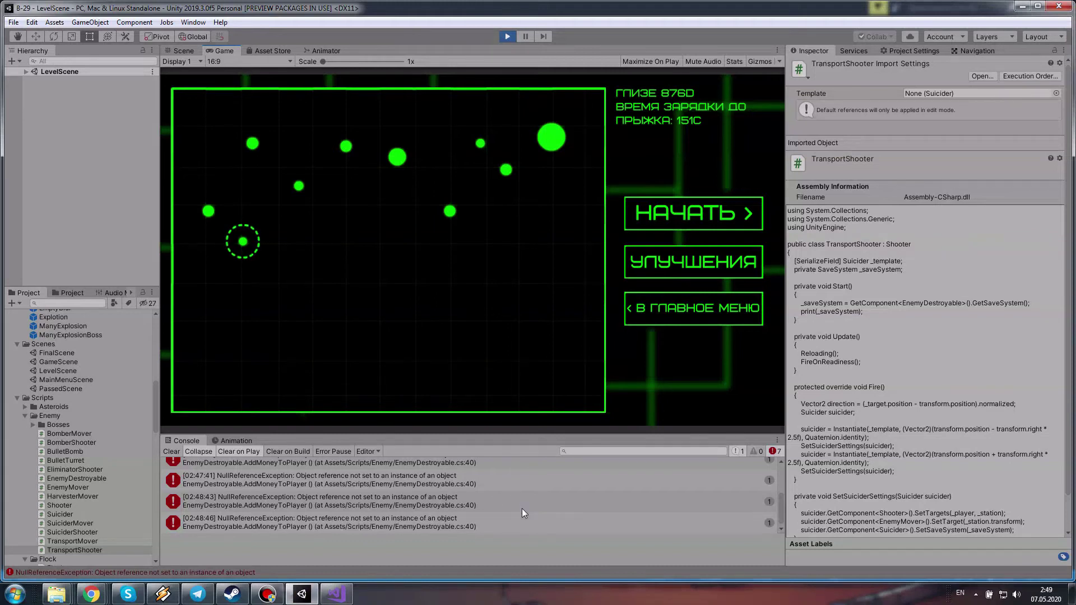
{"action": "scroll", "coordinate": [457, 482], "scroll_direction": "down", "scroll_amount": 1}
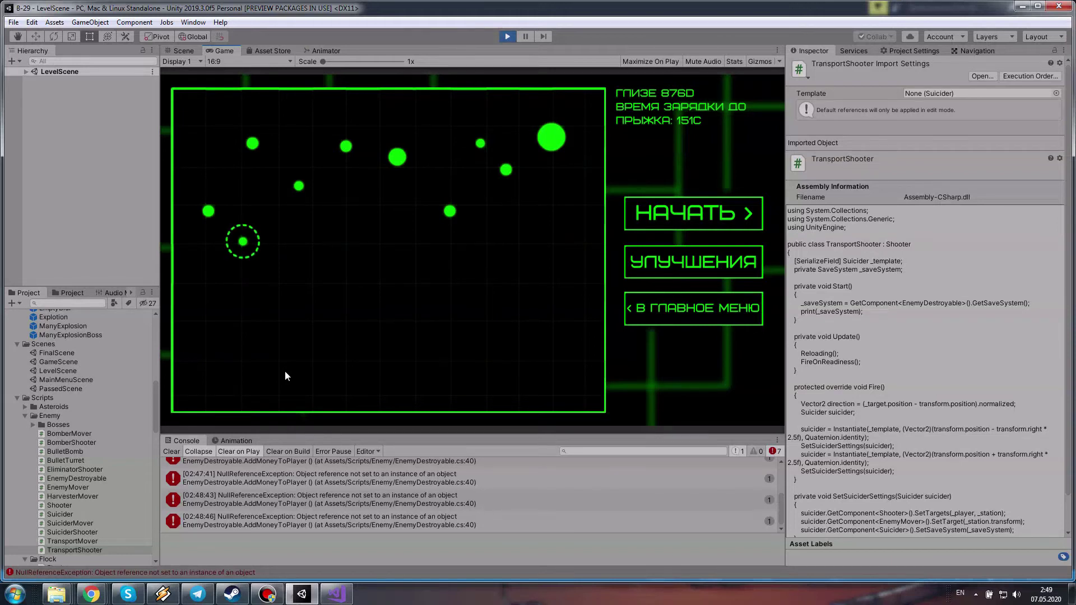
{"action": "left_click_drag", "start_coordinate": [356, 433], "coordinate": [352, 420]}
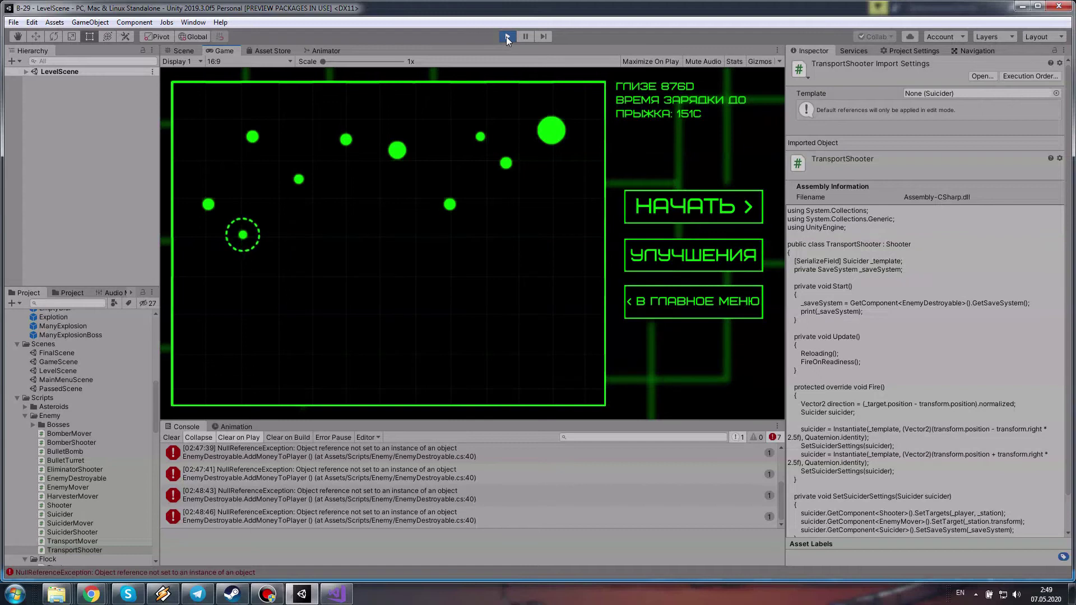
{"action": "left_click", "coordinate": [678, 315]}
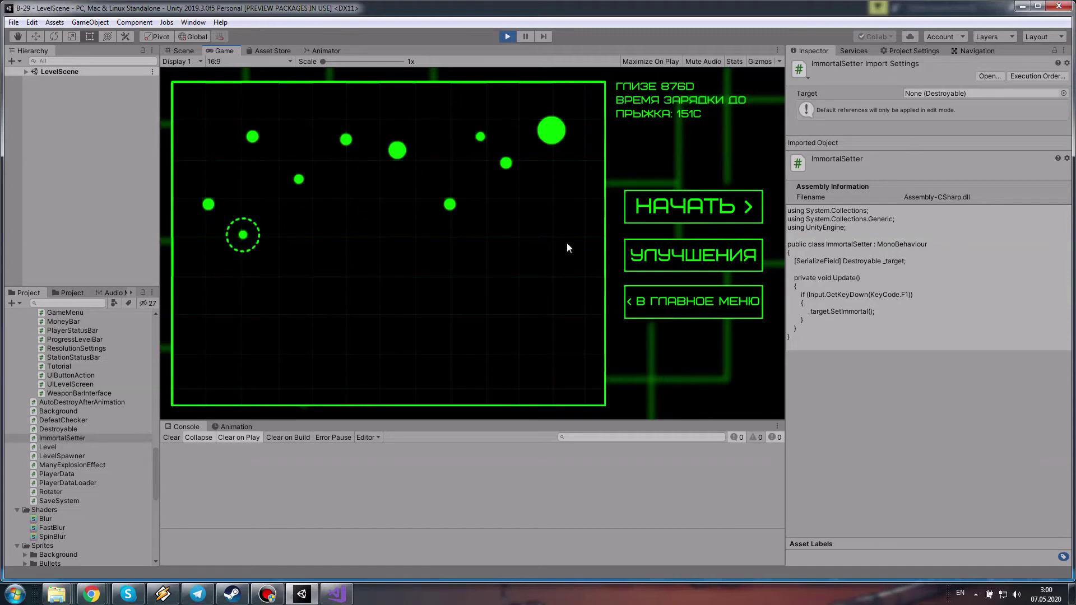
In the upgrade shop, buy plasma cannon level 2, the first station shields upgrade and the charging-zone upgrade
{"action": "left_click", "coordinate": [726, 264]}
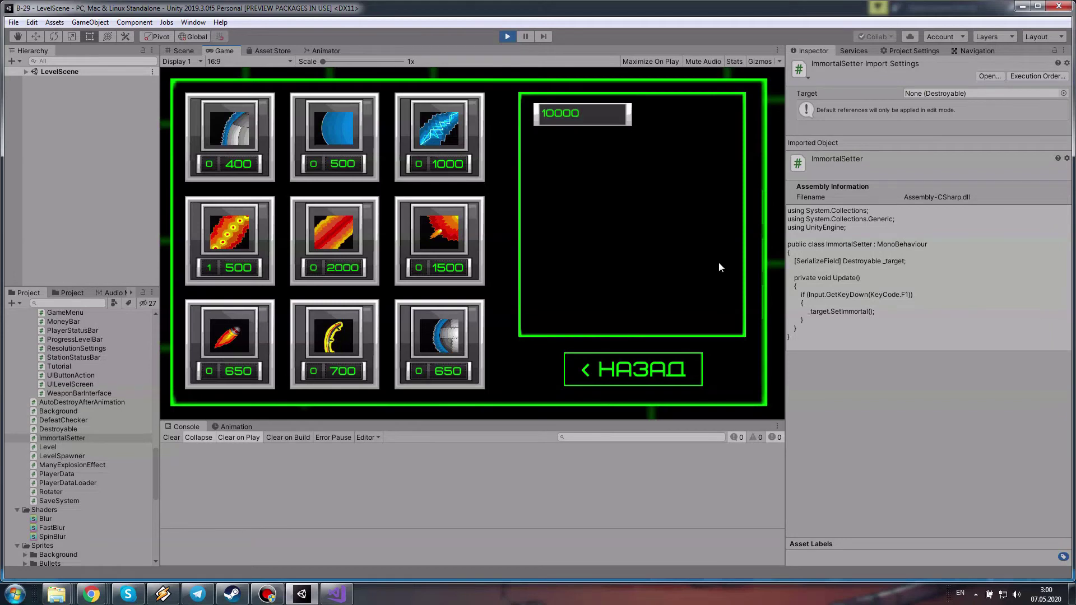
{"action": "left_click", "coordinate": [227, 239]}
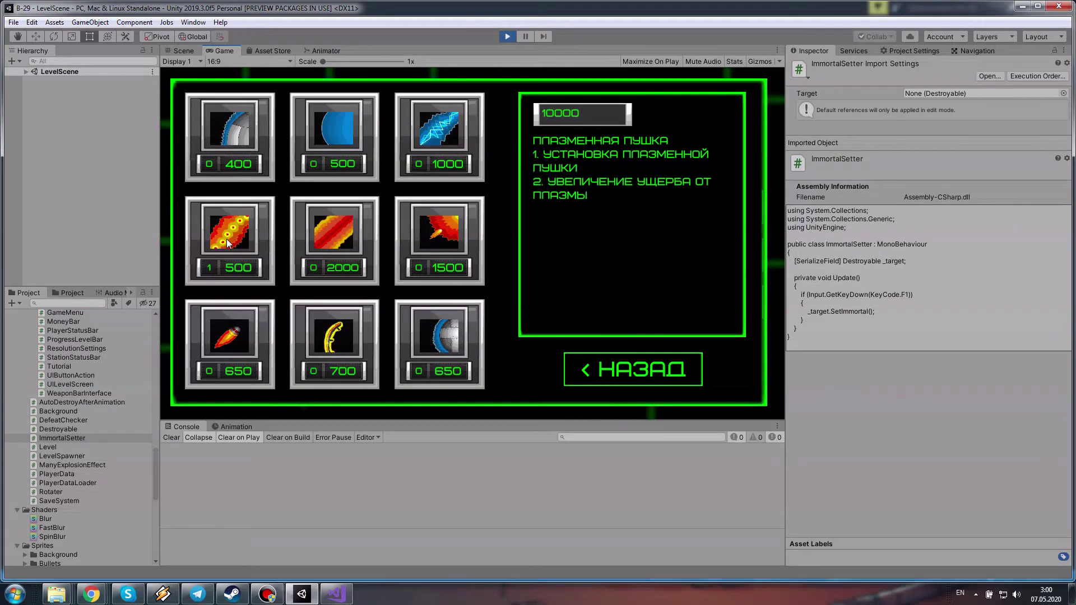
{"action": "left_click", "coordinate": [226, 238]}
{"action": "left_click", "coordinate": [230, 139]}
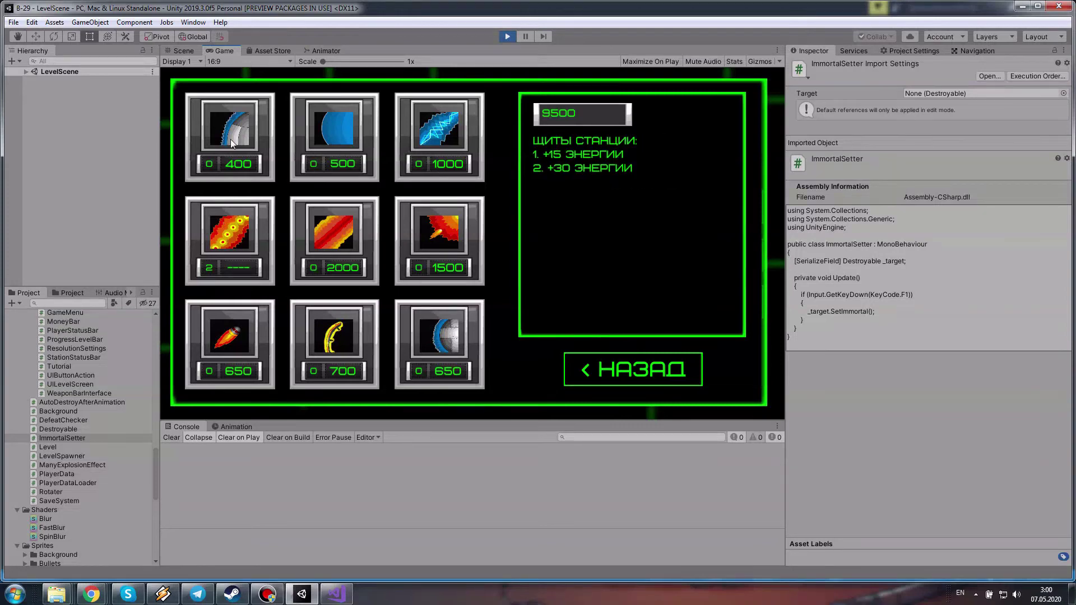
{"action": "left_click", "coordinate": [230, 142]}
{"action": "left_click", "coordinate": [332, 137]}
{"action": "left_click", "coordinate": [432, 136]}
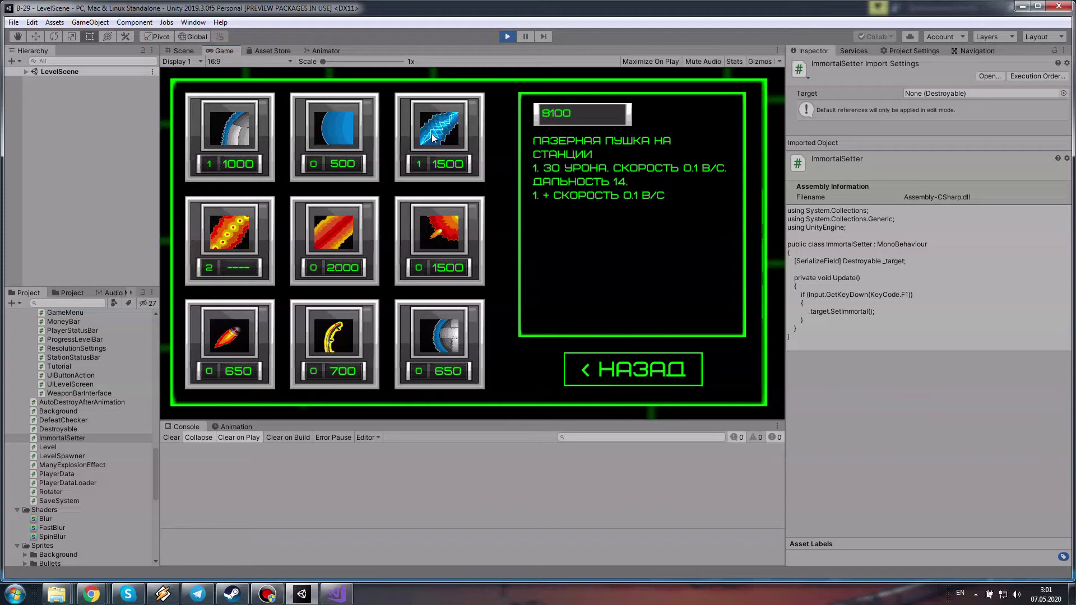
{"action": "left_click", "coordinate": [355, 146]}
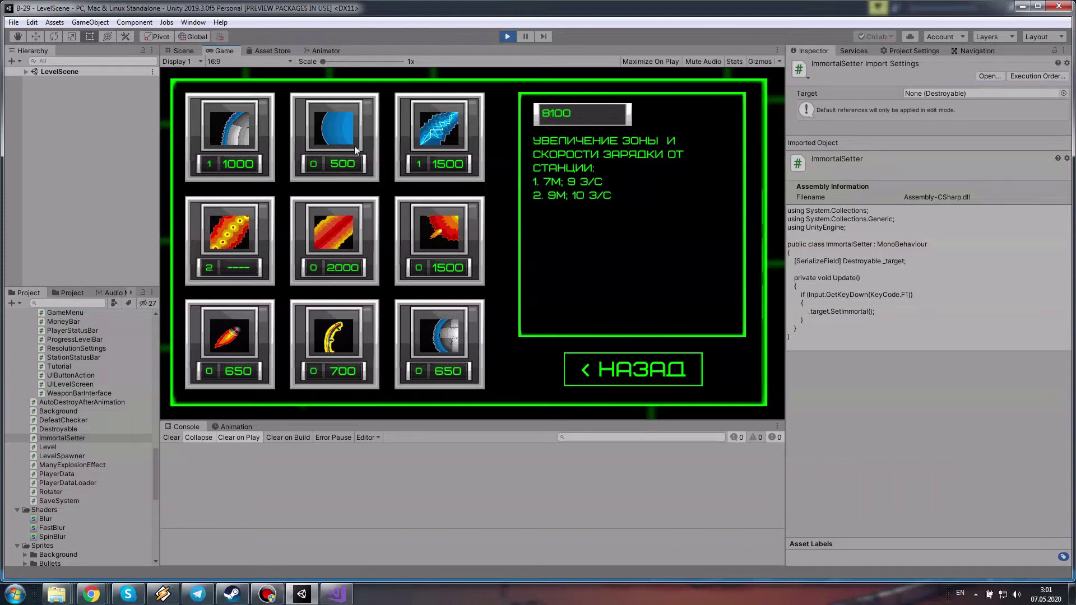
{"action": "left_click", "coordinate": [344, 135]}
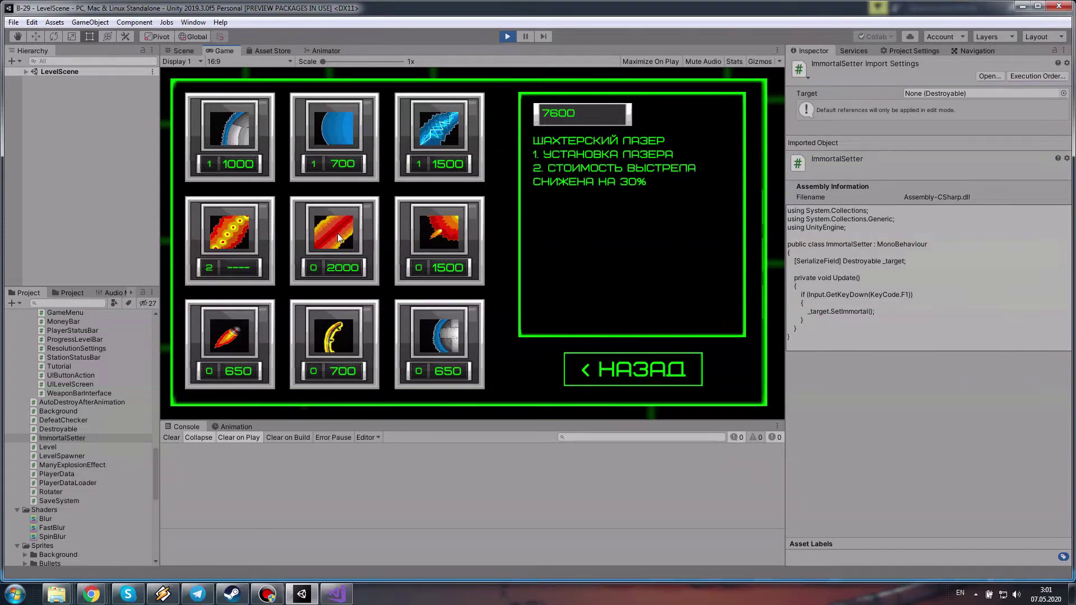
Buy two plasma-rocket levels, the mining laser, charging-zone level 2 and two rocket levels, leaving 450 money
{"action": "left_click", "coordinate": [419, 230]}
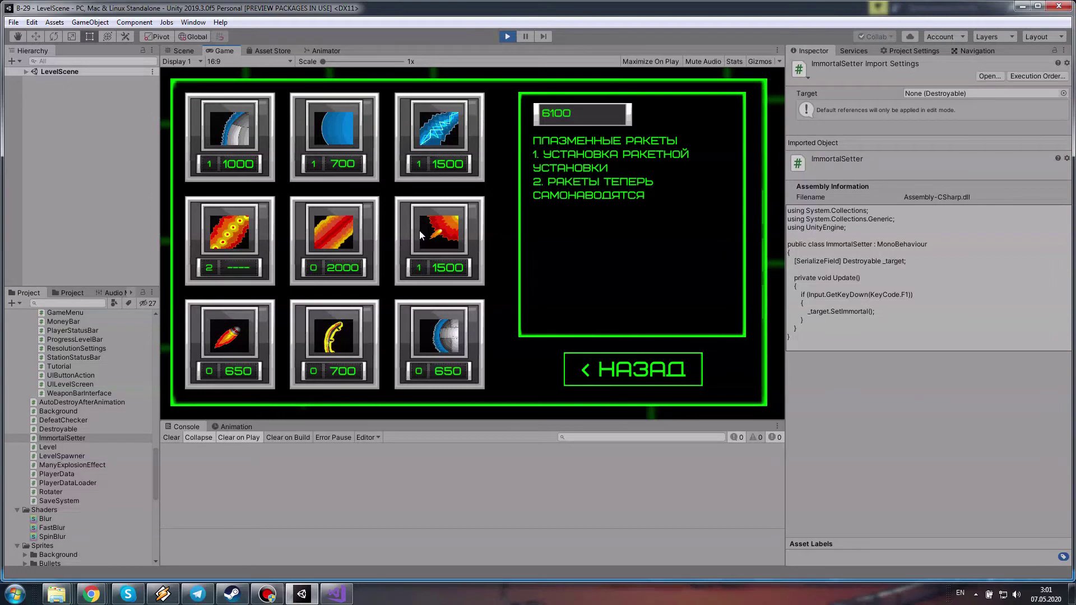
{"action": "left_click", "coordinate": [441, 238]}
{"action": "left_click", "coordinate": [330, 238]}
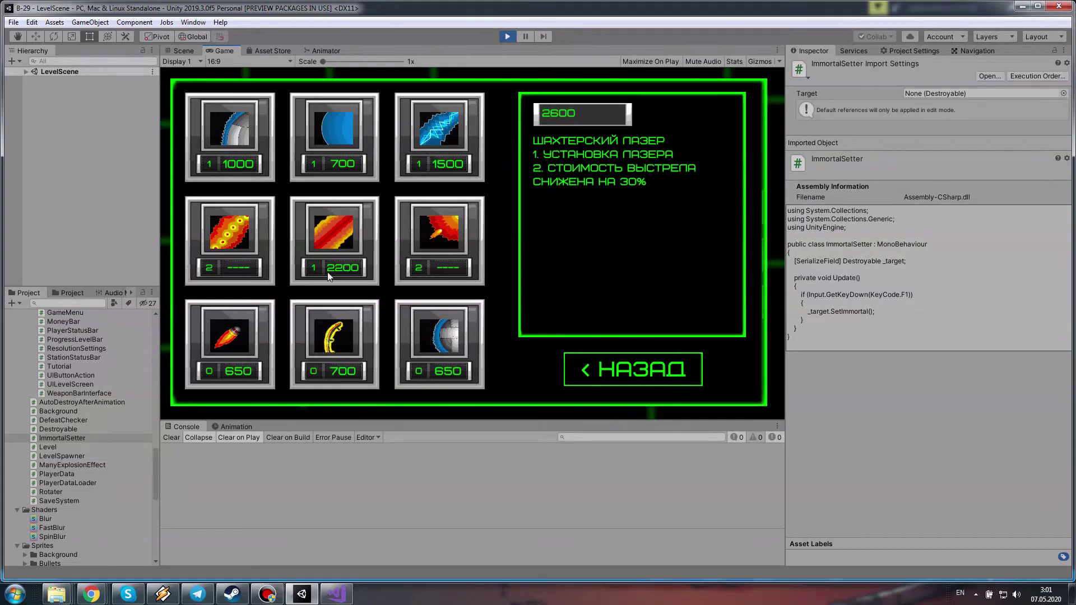
{"action": "left_click", "coordinate": [345, 138]}
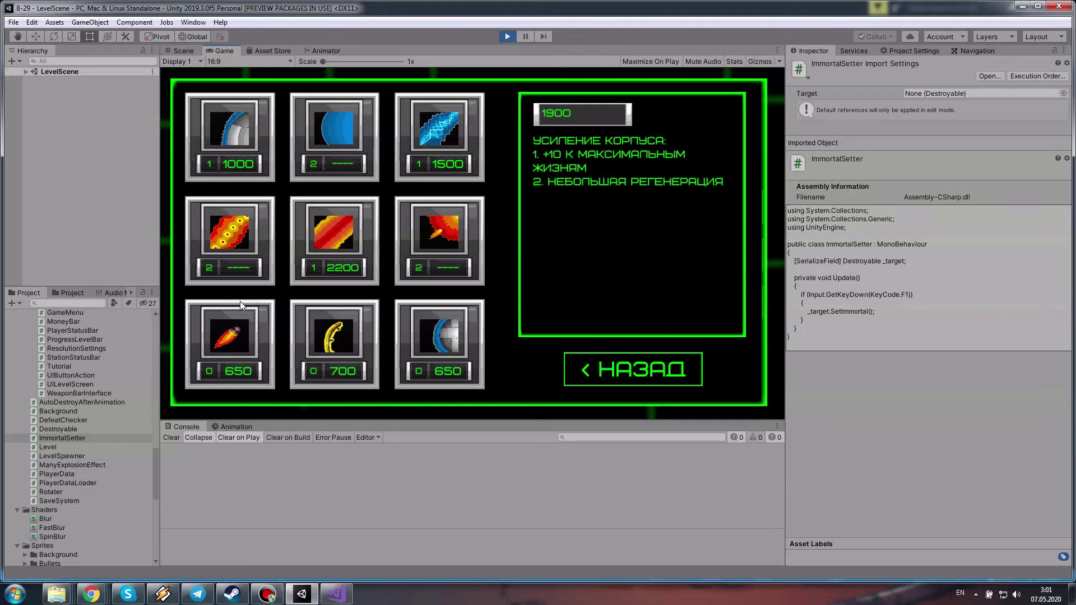
{"action": "left_click", "coordinate": [215, 342]}
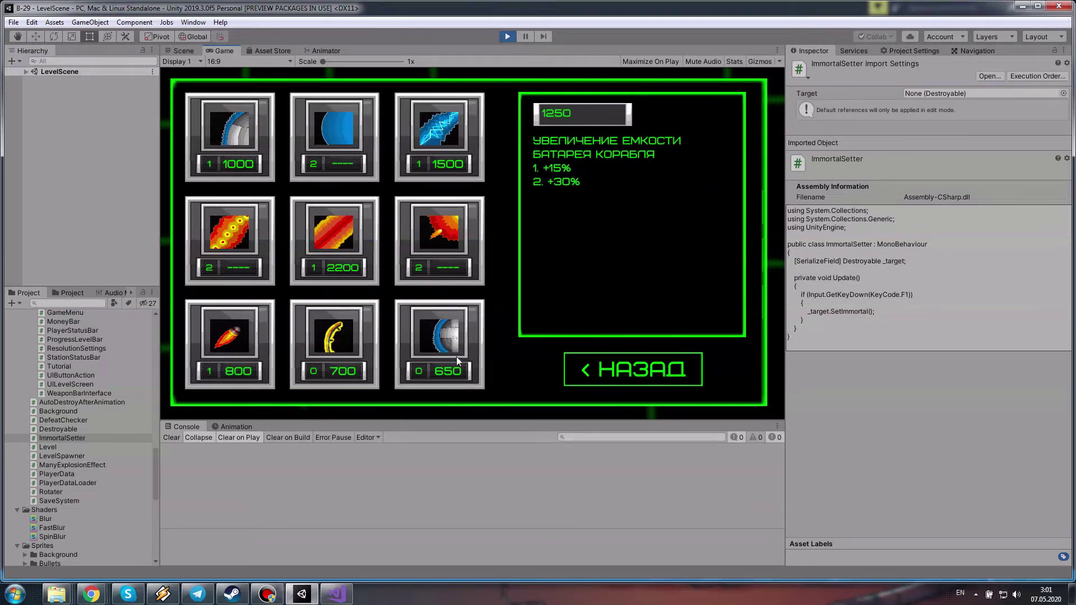
{"action": "left_click", "coordinate": [224, 341]}
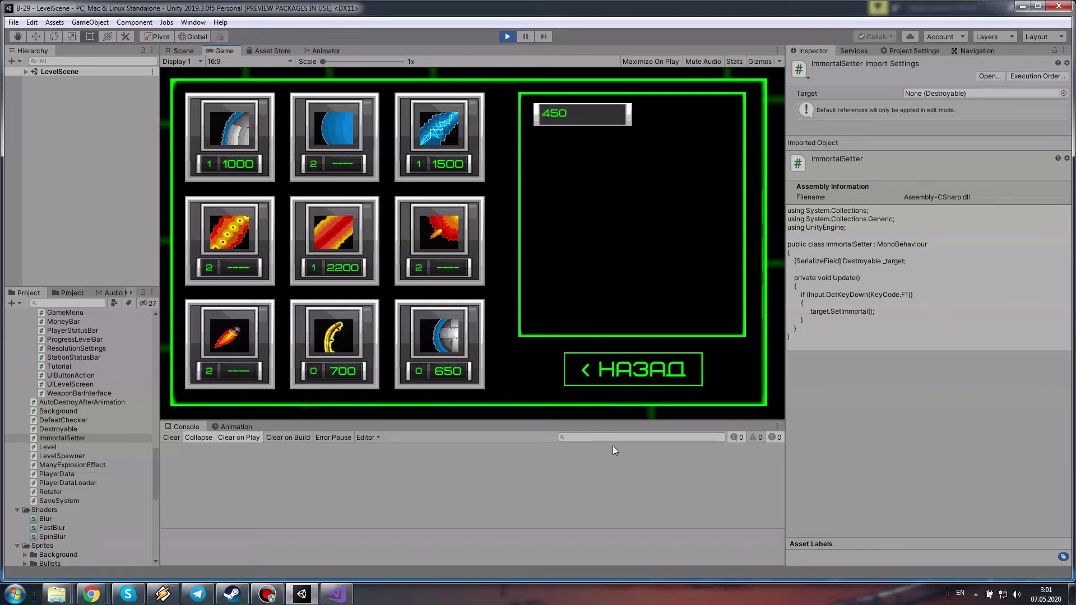
{"action": "left_click", "coordinate": [646, 376]}
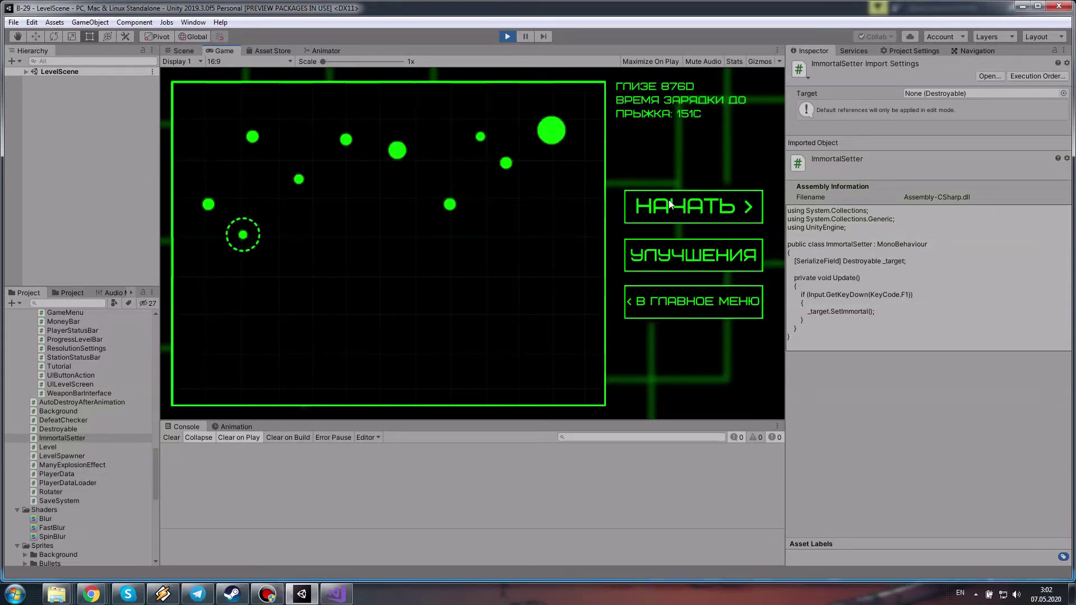
{"action": "left_click", "coordinate": [154, 462]}
Select the Level 2 data and set its Element 0 Wave Type to None
{"action": "left_click_drag", "start_coordinate": [155, 462], "coordinate": [153, 340]}
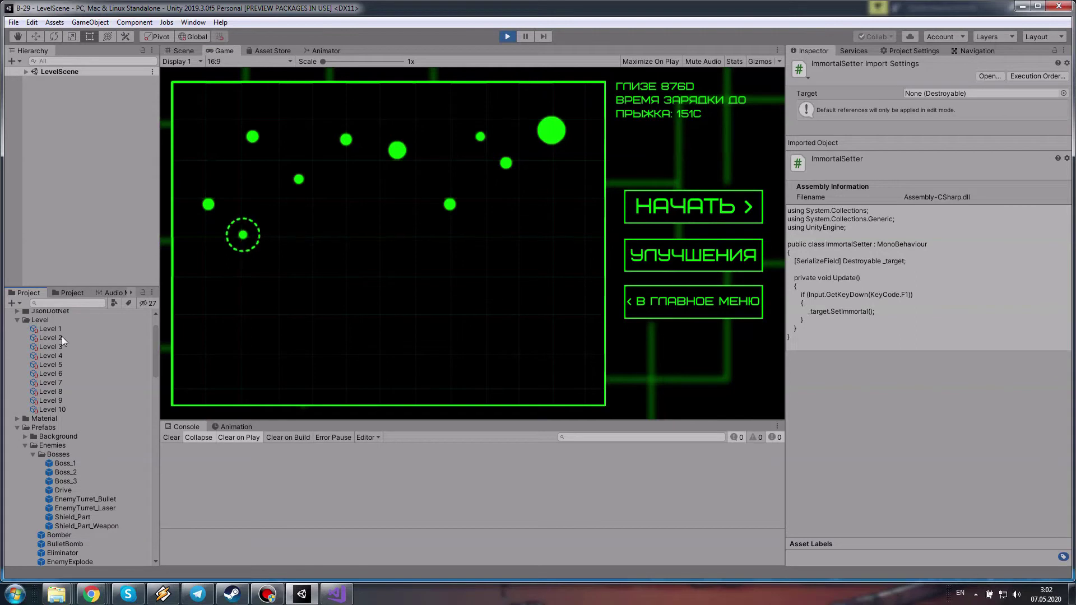
{"action": "left_click", "coordinate": [62, 336]}
{"action": "left_click", "coordinate": [936, 138]}
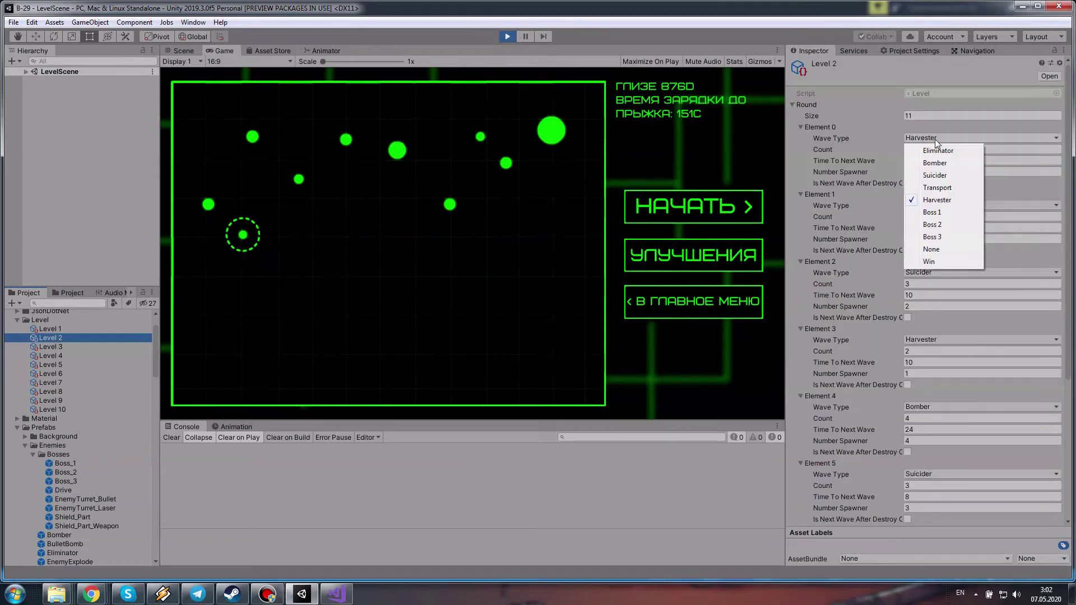
{"action": "left_click", "coordinate": [931, 249]}
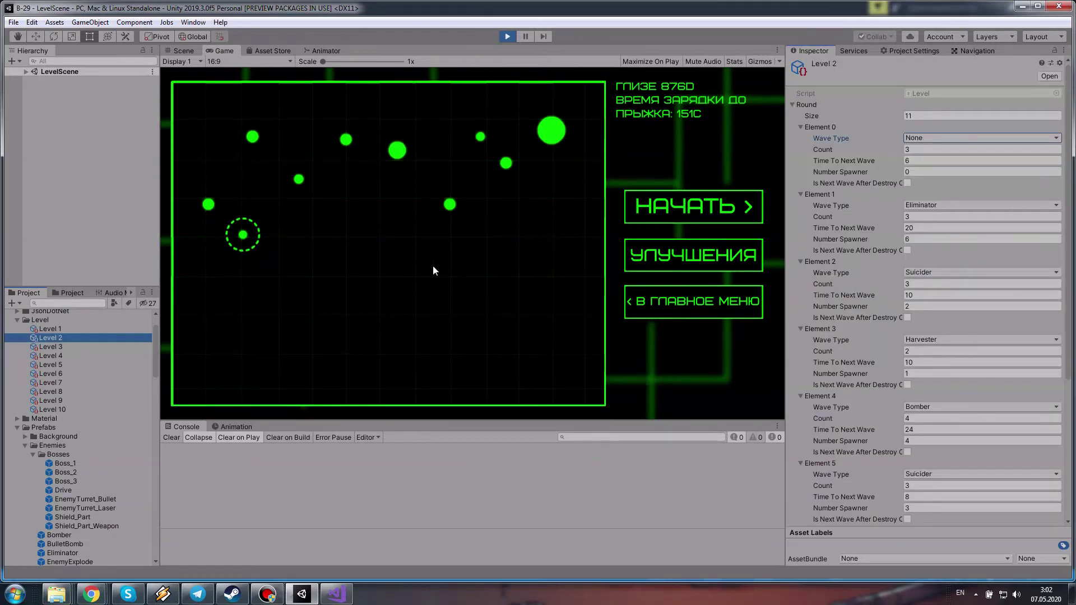
Start the level with НАЧАТЬ and shoot down the asteroids until money reaches 1200
{"action": "left_click", "coordinate": [692, 211]}
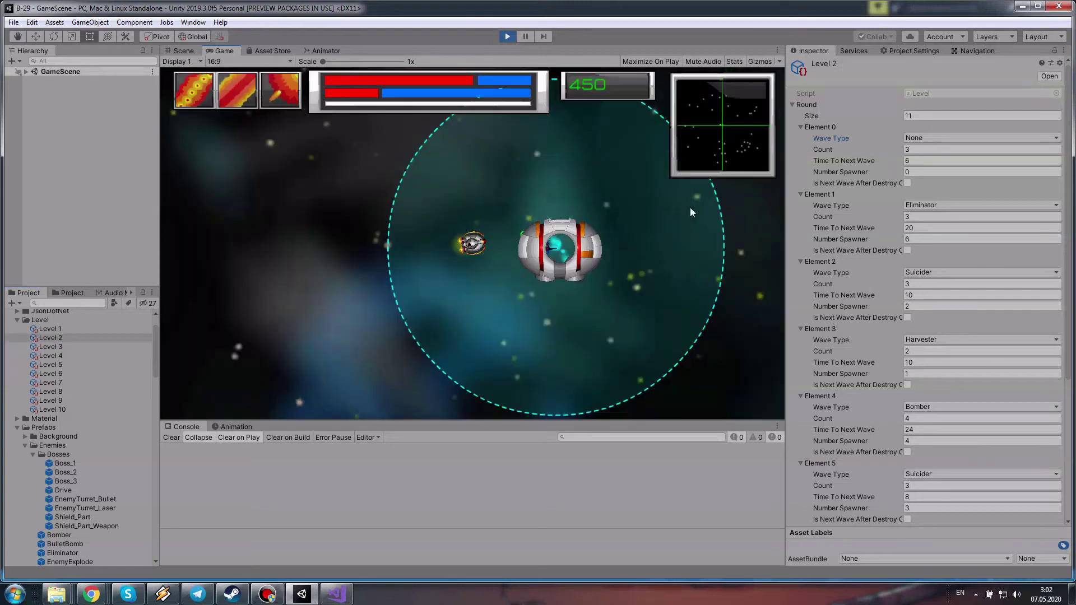
{"action": "left_click", "coordinate": [583, 198]}
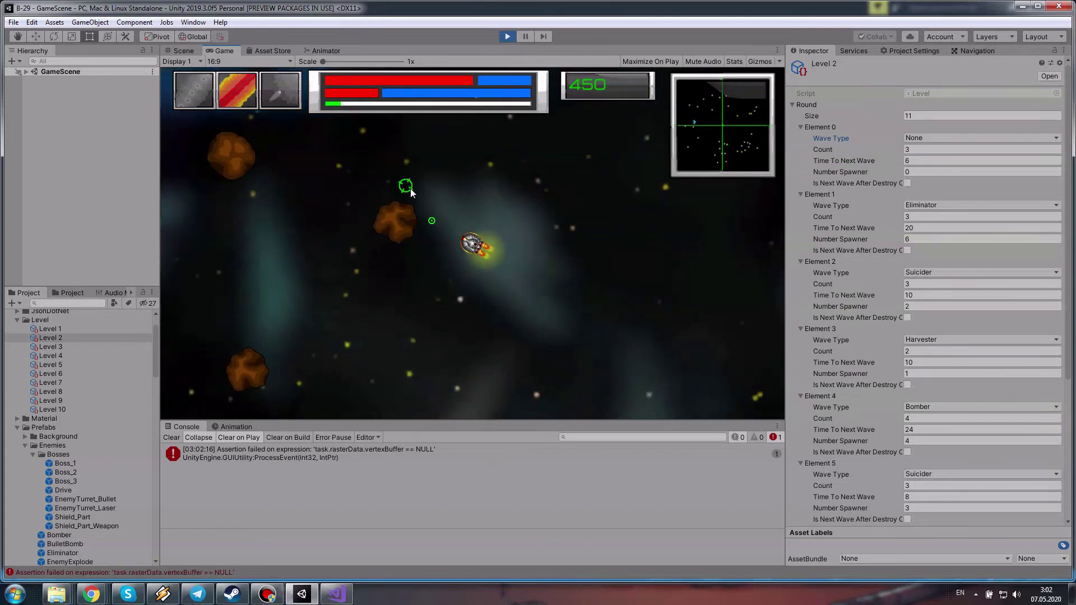
{"action": "left_click", "coordinate": [218, 147]}
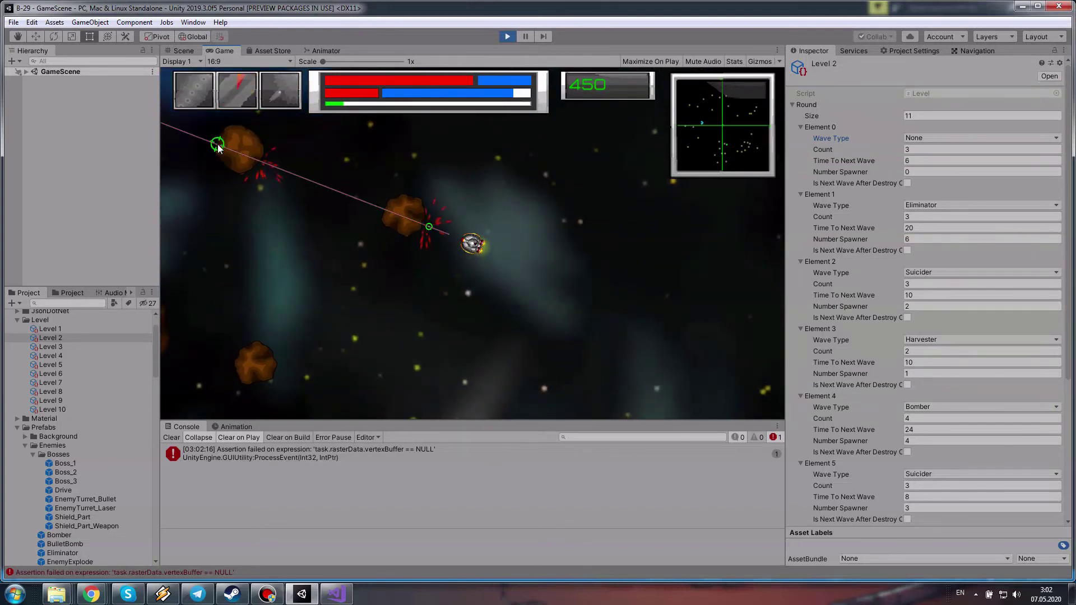
{"action": "left_click", "coordinate": [228, 238]}
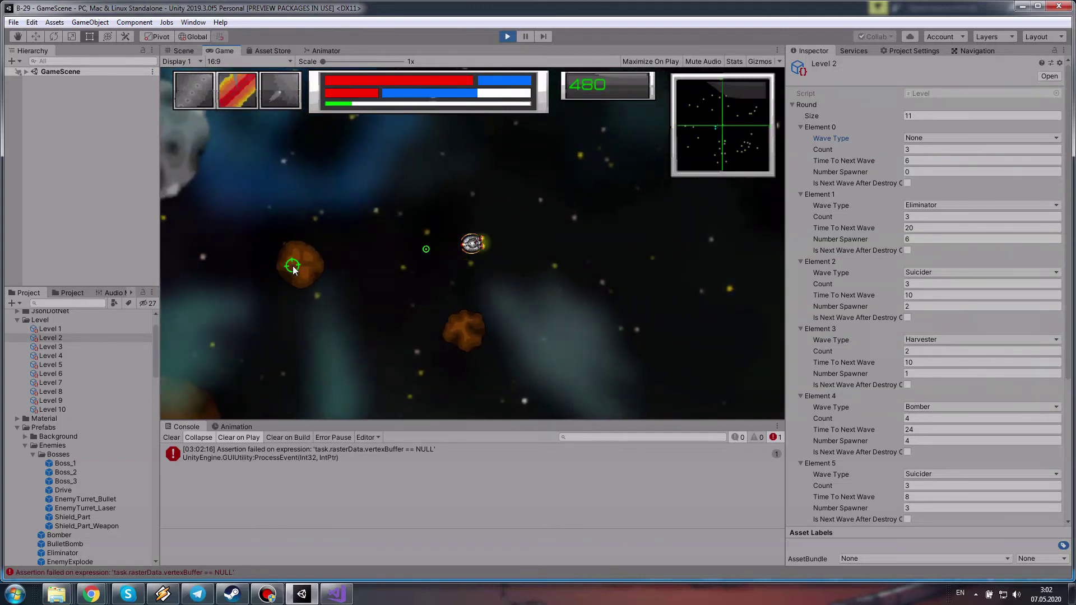
{"action": "left_click", "coordinate": [292, 268]}
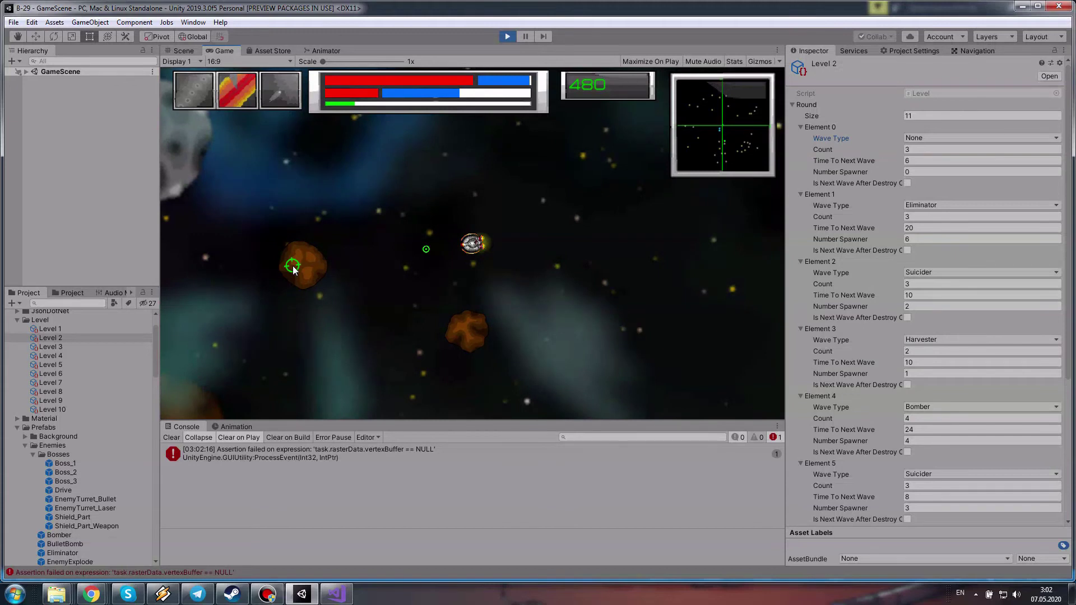
{"action": "left_click", "coordinate": [292, 266]}
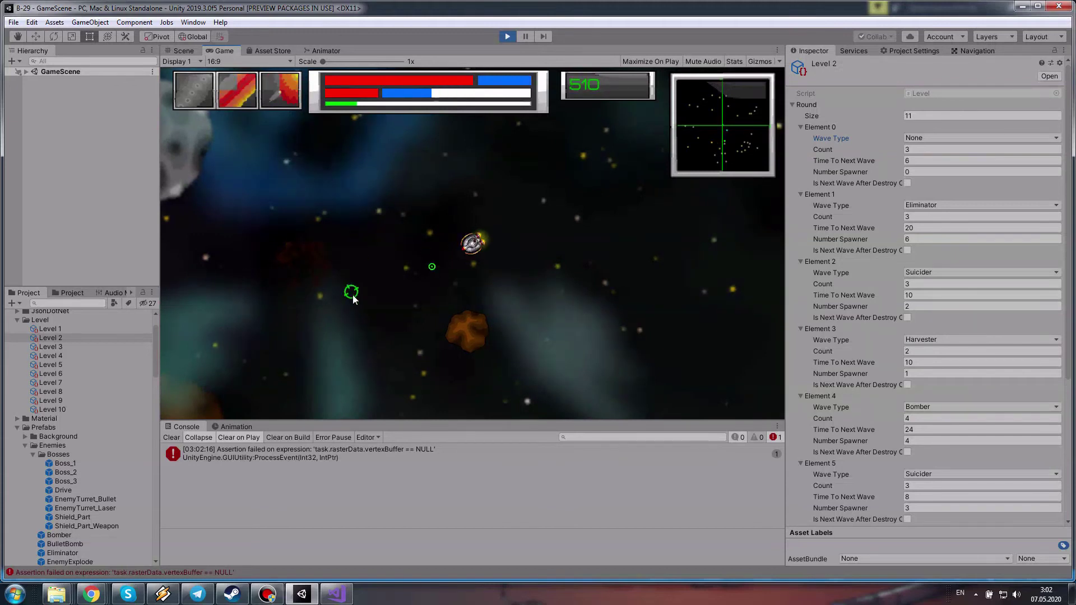
{"action": "left_click", "coordinate": [475, 355]}
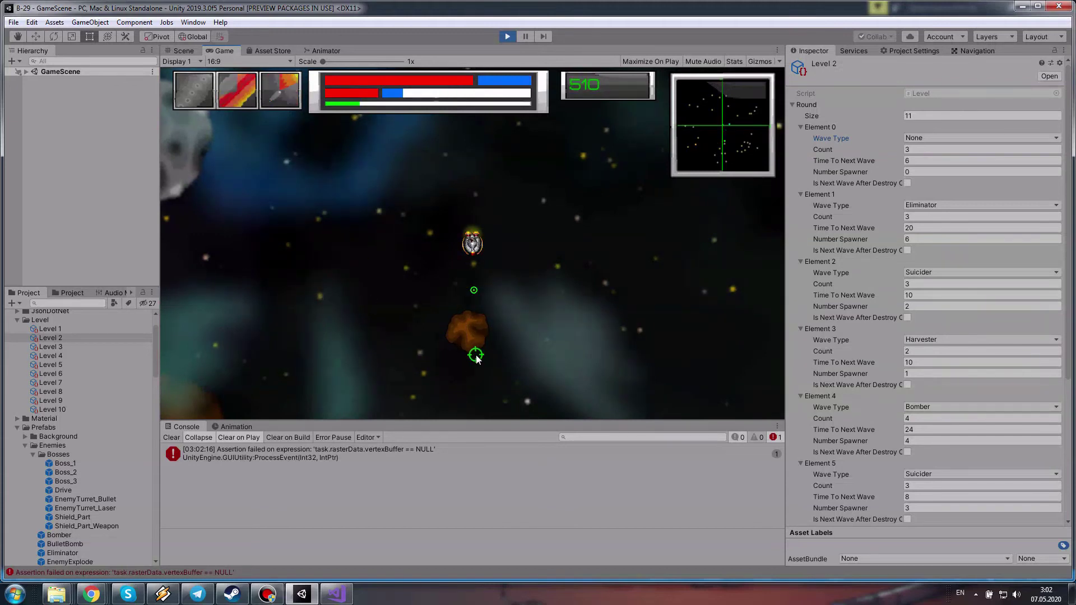
{"action": "left_click", "coordinate": [476, 358]}
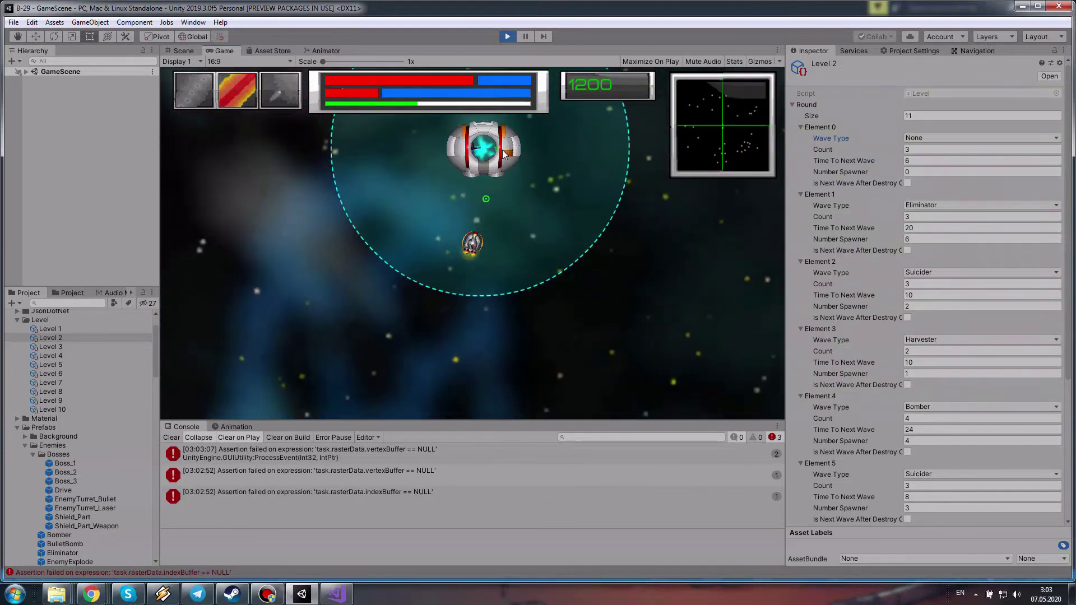
{"action": "key", "text": "1"}
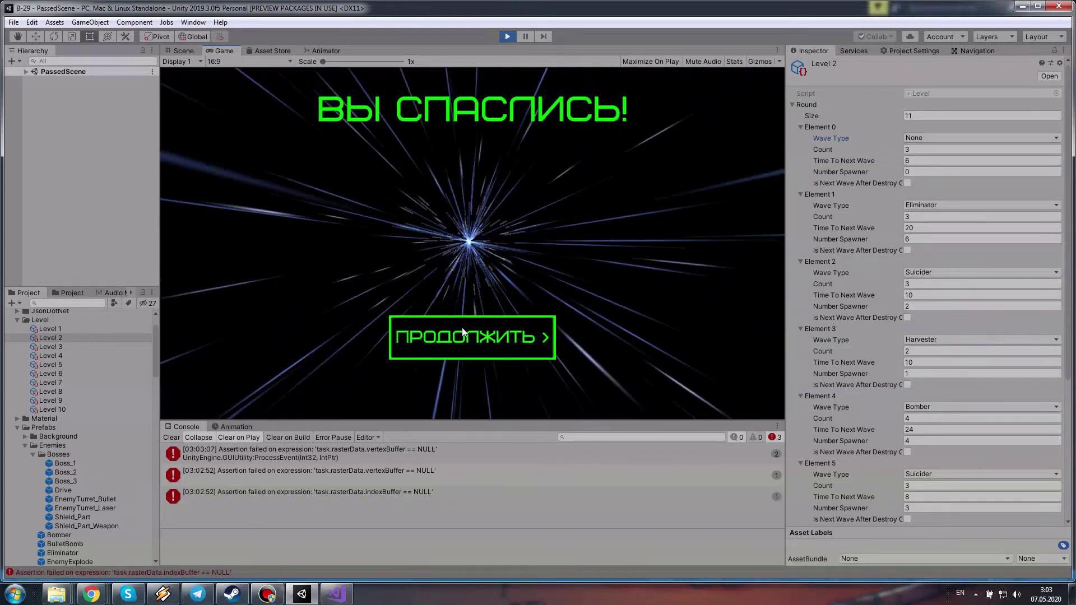
Continue past the victory screen, restart the level from the map, and continue from victory again
{"action": "left_click", "coordinate": [460, 324]}
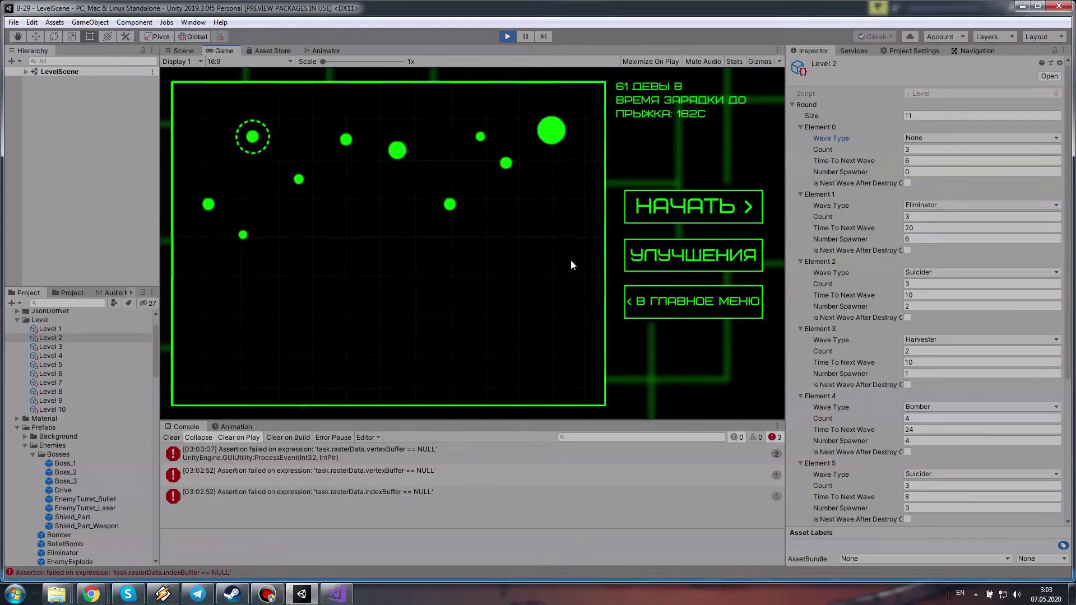
{"action": "left_click", "coordinate": [673, 209]}
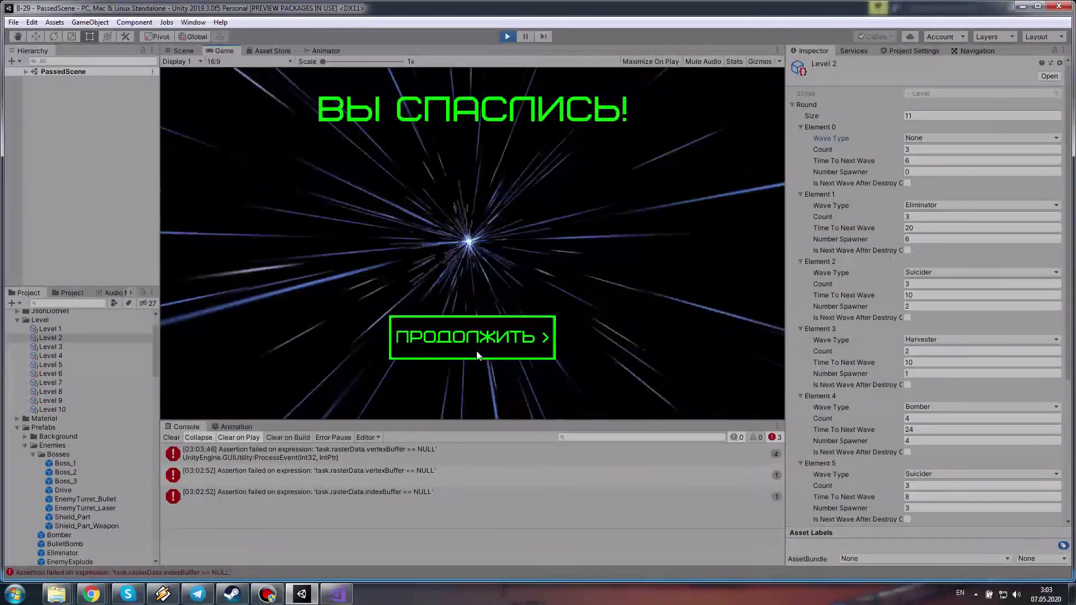
{"action": "left_click", "coordinate": [477, 352]}
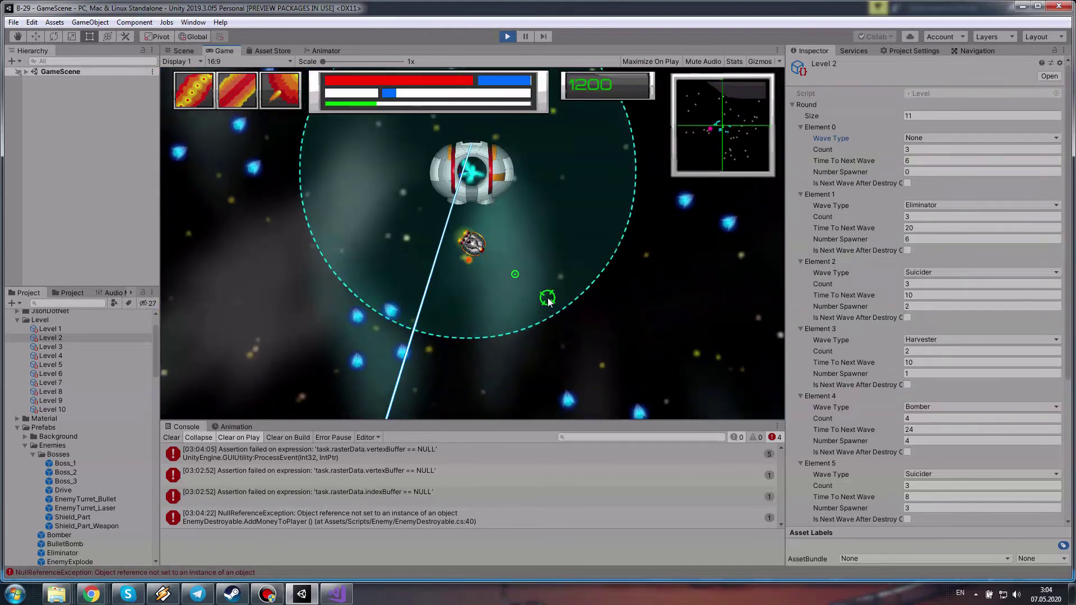
Dismiss the game-over panel to restart, then fire at the boss station's escort ships
{"action": "left_click", "coordinate": [519, 264]}
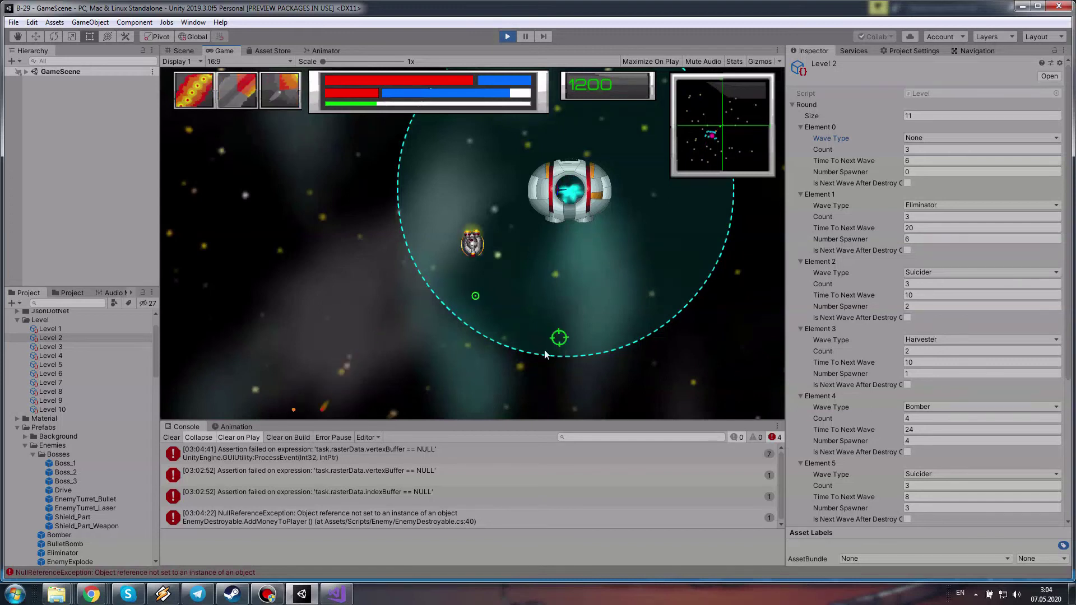
{"action": "left_click", "coordinate": [365, 347]}
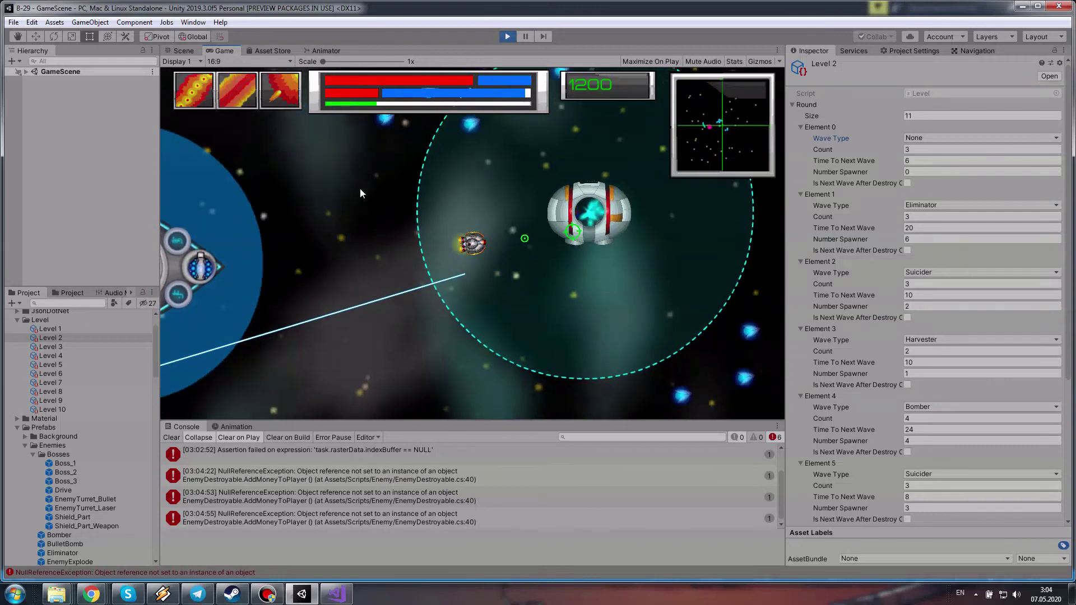
{"action": "left_click", "coordinate": [277, 182]}
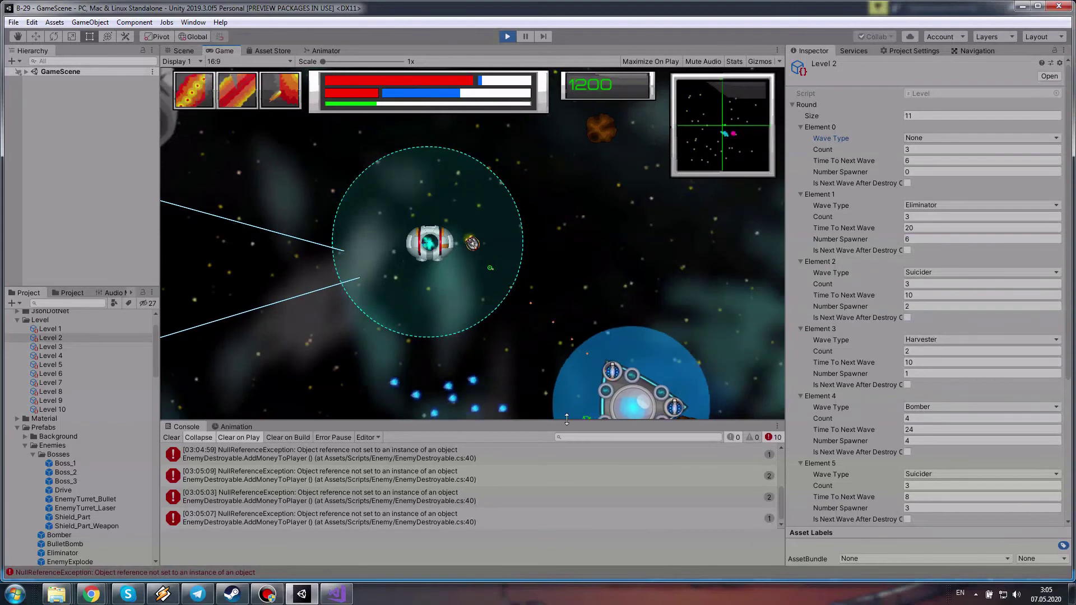
Drag the Game/Console splitter to enlarge the Console, then fire the beam weapon until victory
{"action": "mouse_move", "coordinate": [558, 420]}
{"action": "left_mouse_down"}
{"action": "mouse_move", "coordinate": [547, 391]}
{"action": "mouse_move", "coordinate": [501, 443]}
{"action": "left_mouse_up"}
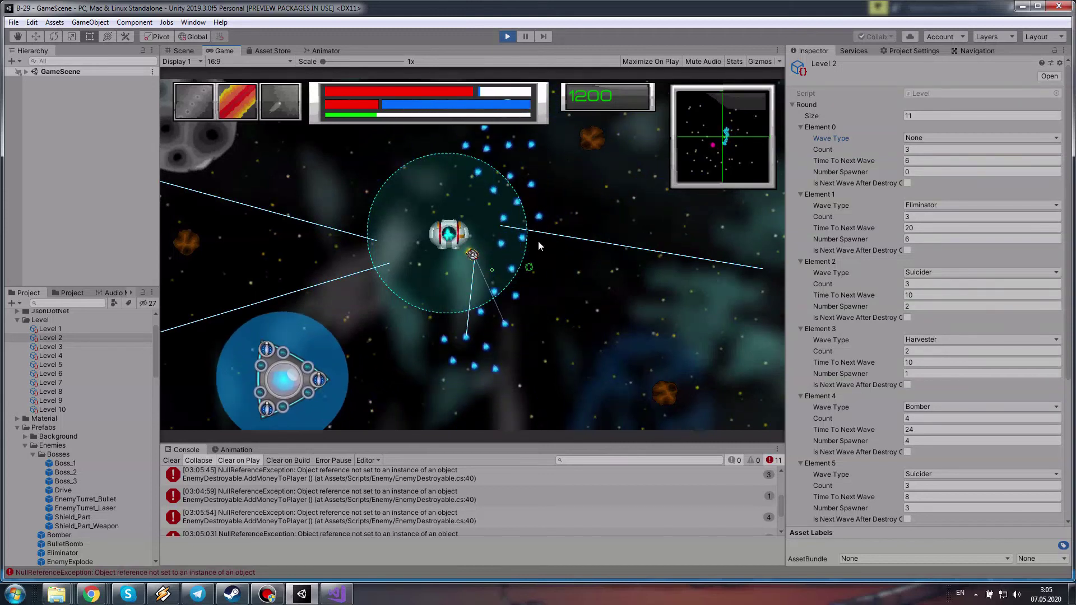
{"action": "left_click", "coordinate": [524, 321]}
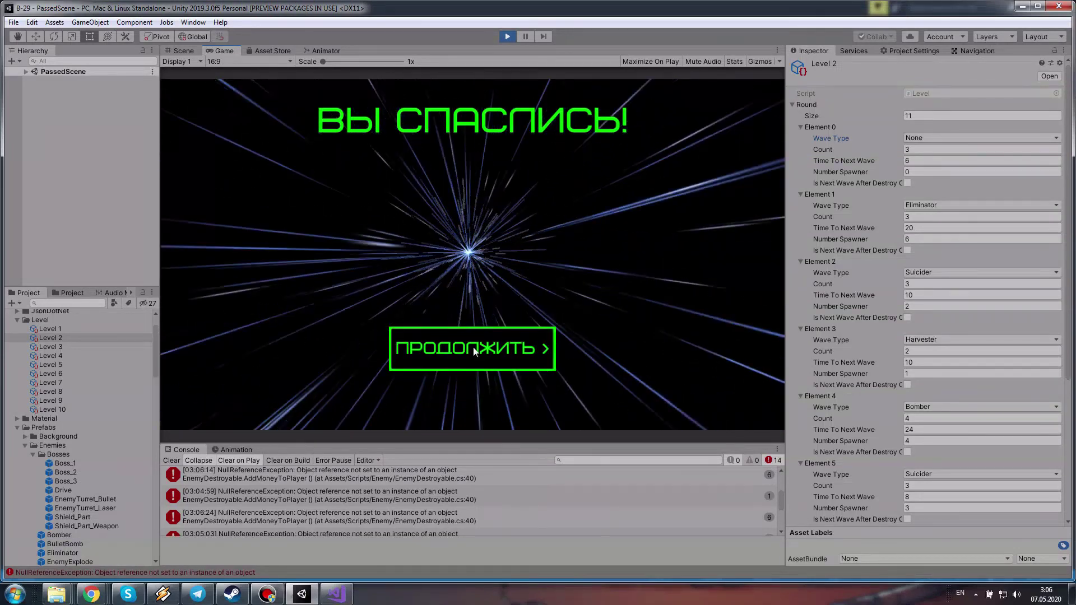
Continue from the ВЫ СПАСЛИСЬ! screen back to the level map
{"action": "left_click", "coordinate": [474, 351]}
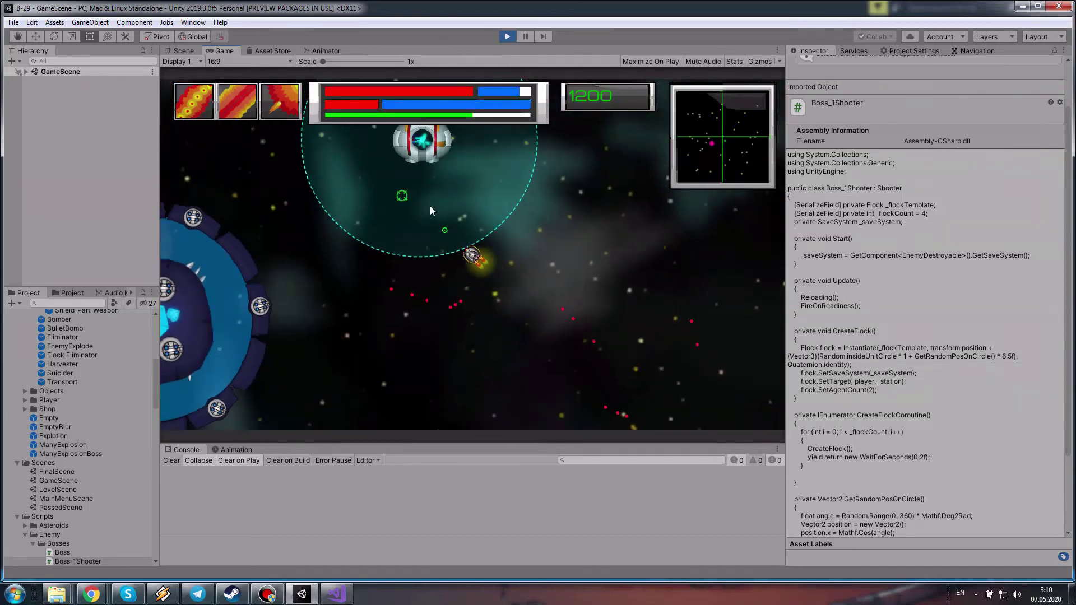
Keep firing the laser at the boss and its station turrets until they are destroyed and money reaches 2800
{"action": "left_click", "coordinate": [256, 266]}
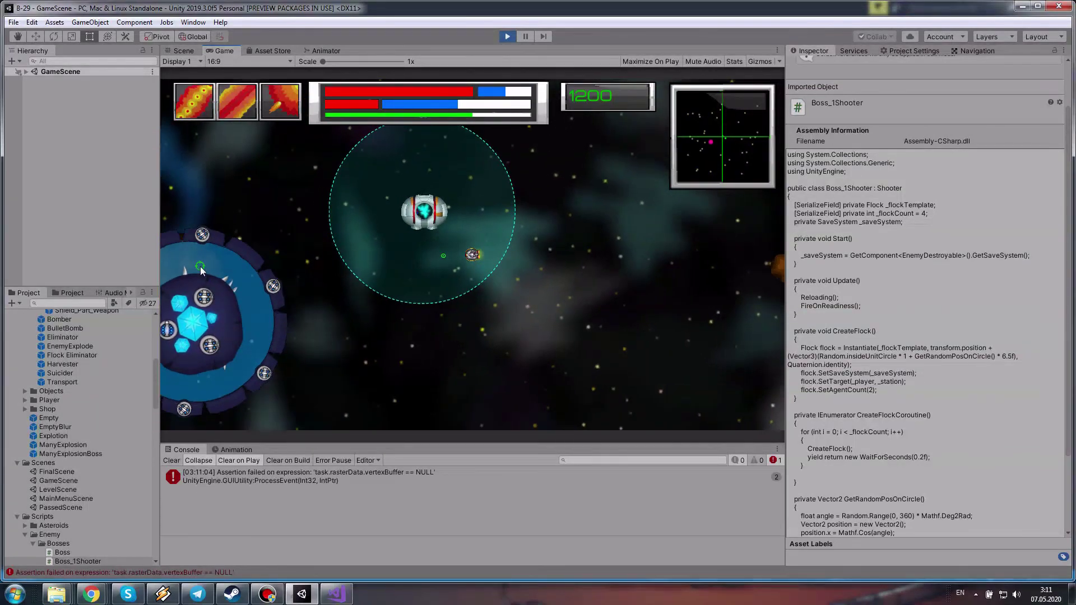
{"action": "left_click", "coordinate": [249, 252]}
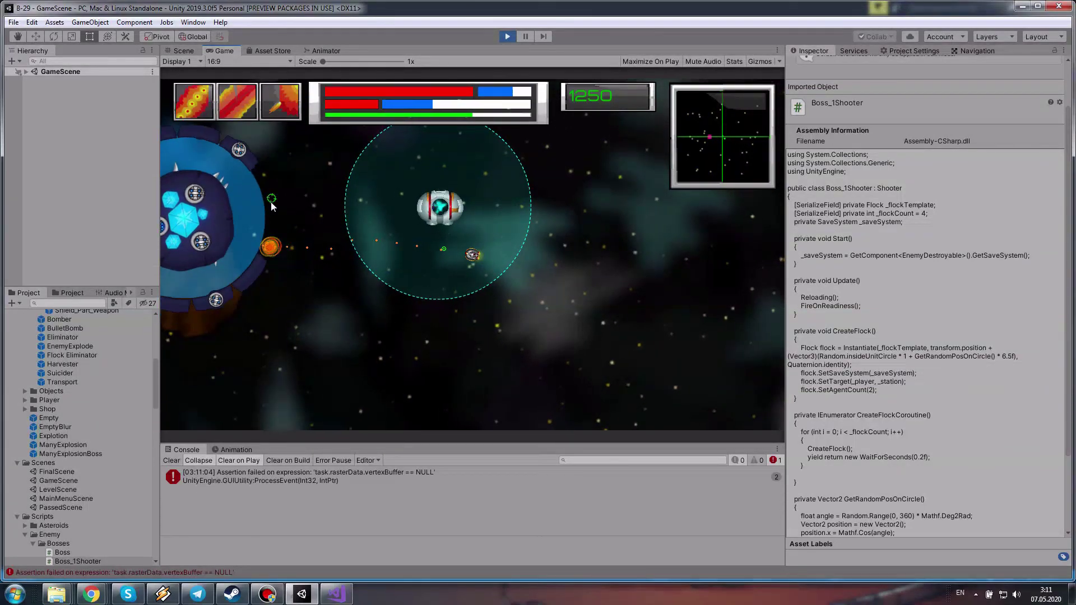
{"action": "left_click", "coordinate": [327, 180]}
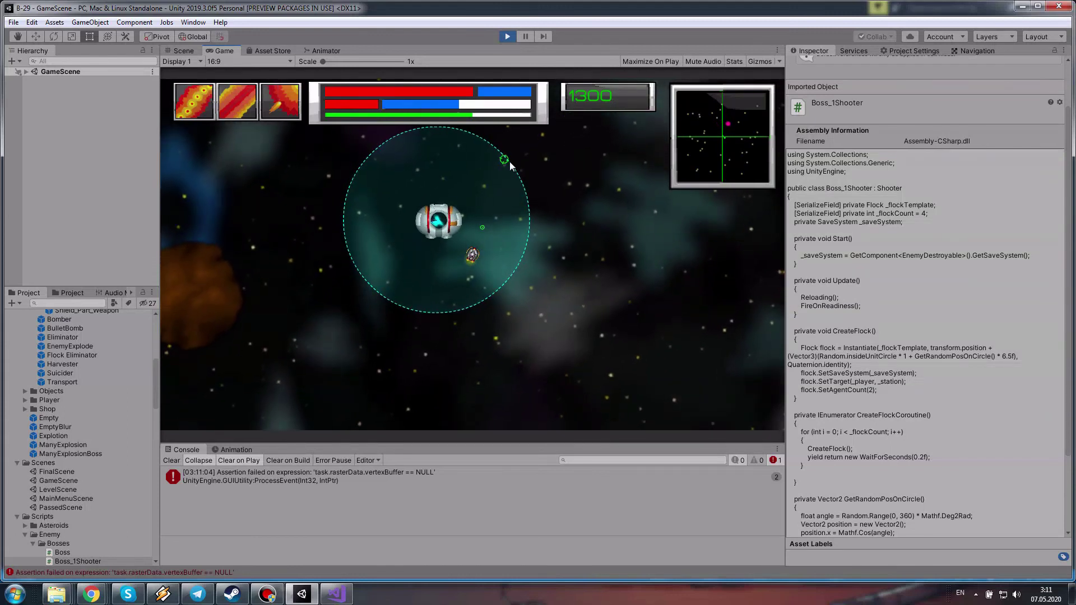
{"action": "left_click", "coordinate": [567, 138]}
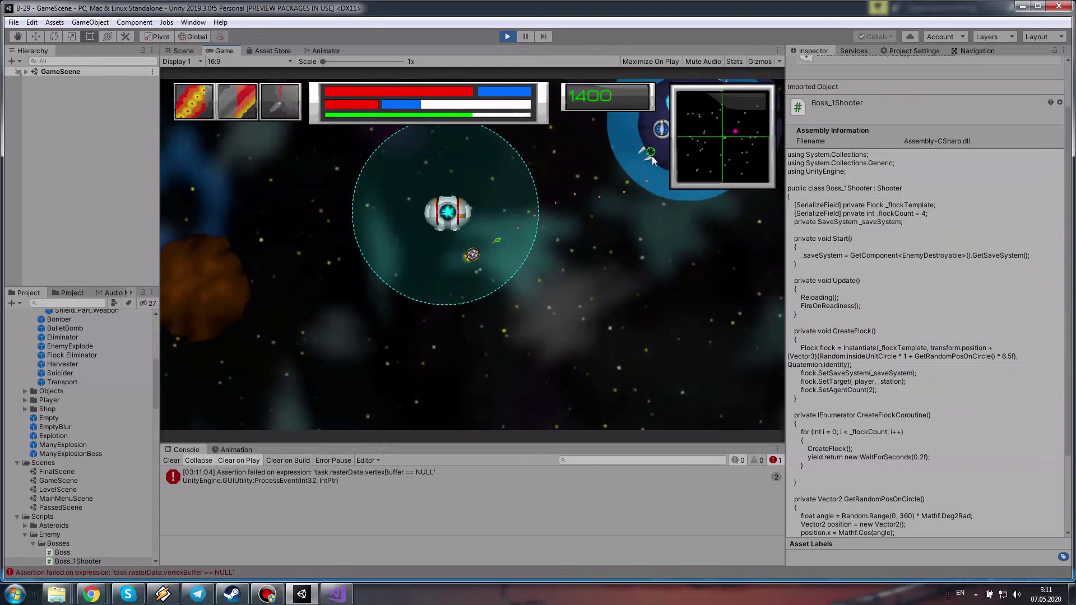
{"action": "left_click", "coordinate": [660, 186]}
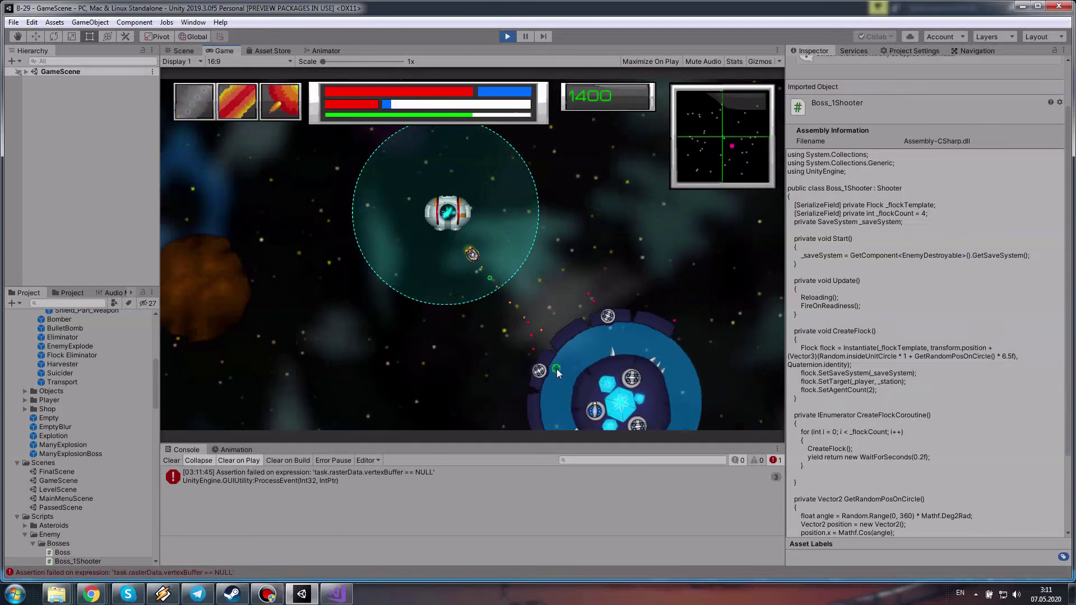
{"action": "left_click", "coordinate": [453, 312]}
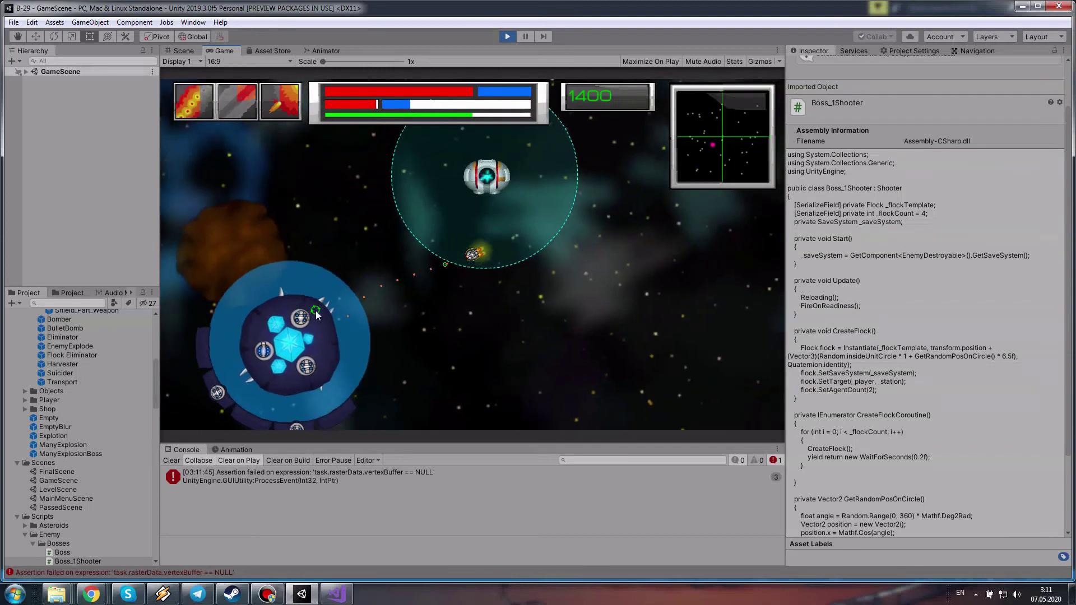
{"action": "left_click", "coordinate": [358, 207]}
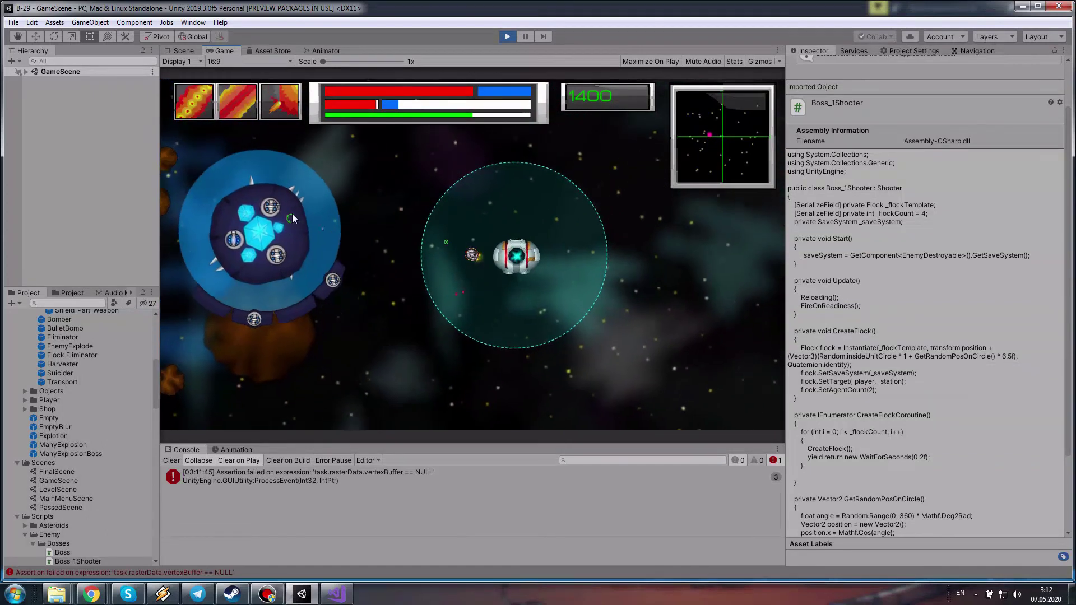
{"action": "left_click", "coordinate": [339, 214]}
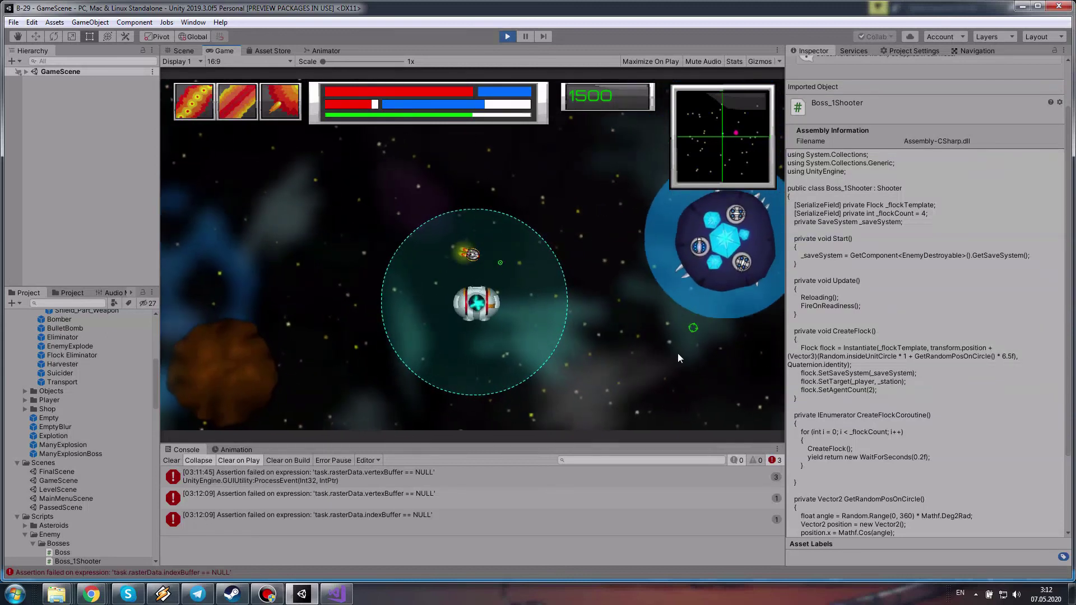
{"action": "left_click", "coordinate": [587, 354]}
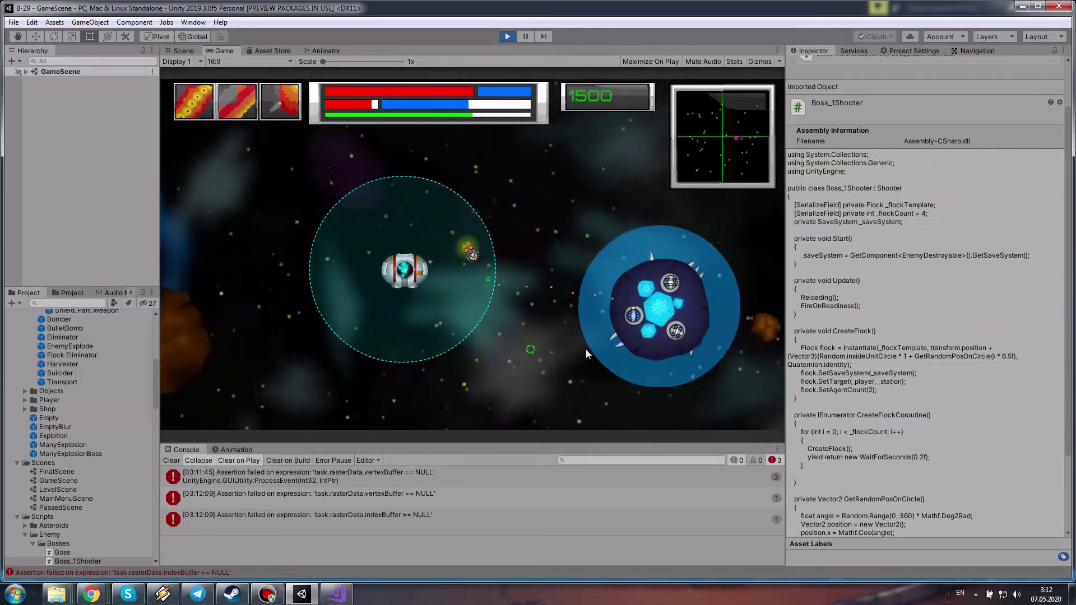
{"action": "left_click", "coordinate": [617, 364]}
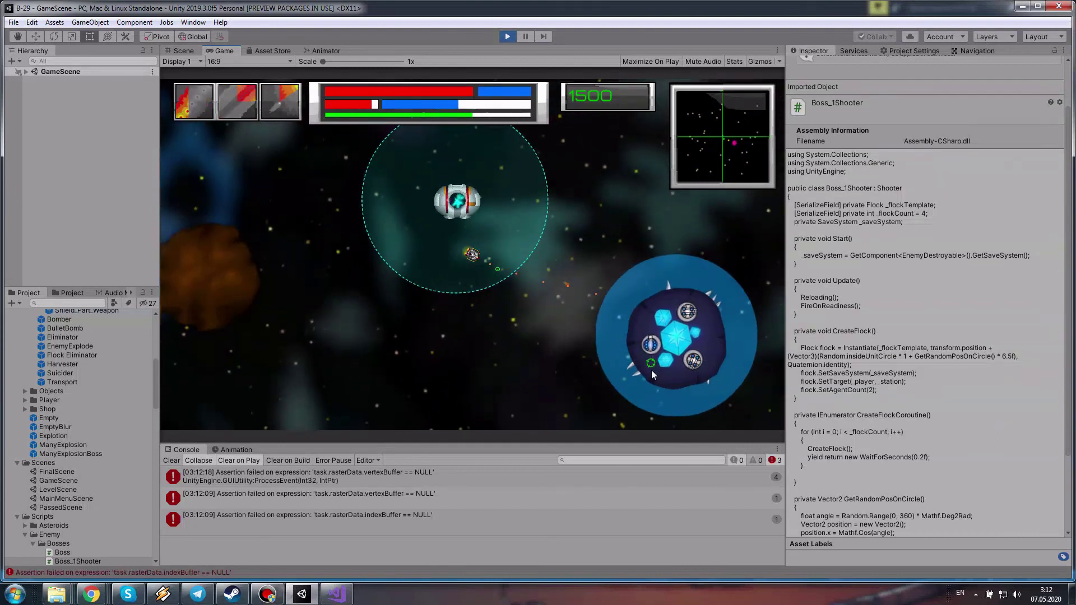
{"action": "left_click", "coordinate": [580, 380]}
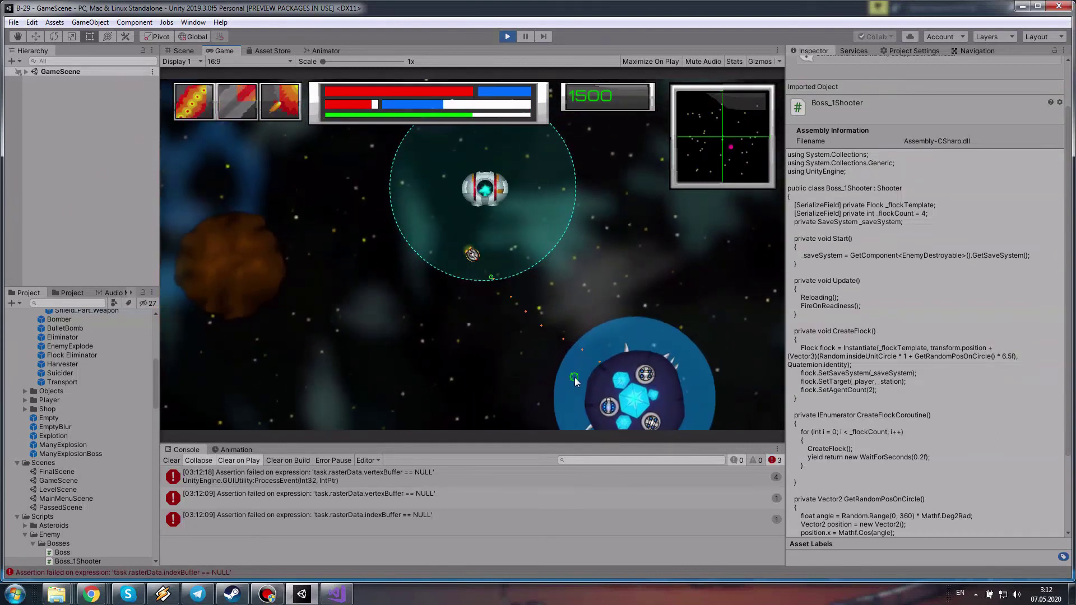
{"action": "left_click", "coordinate": [504, 387]}
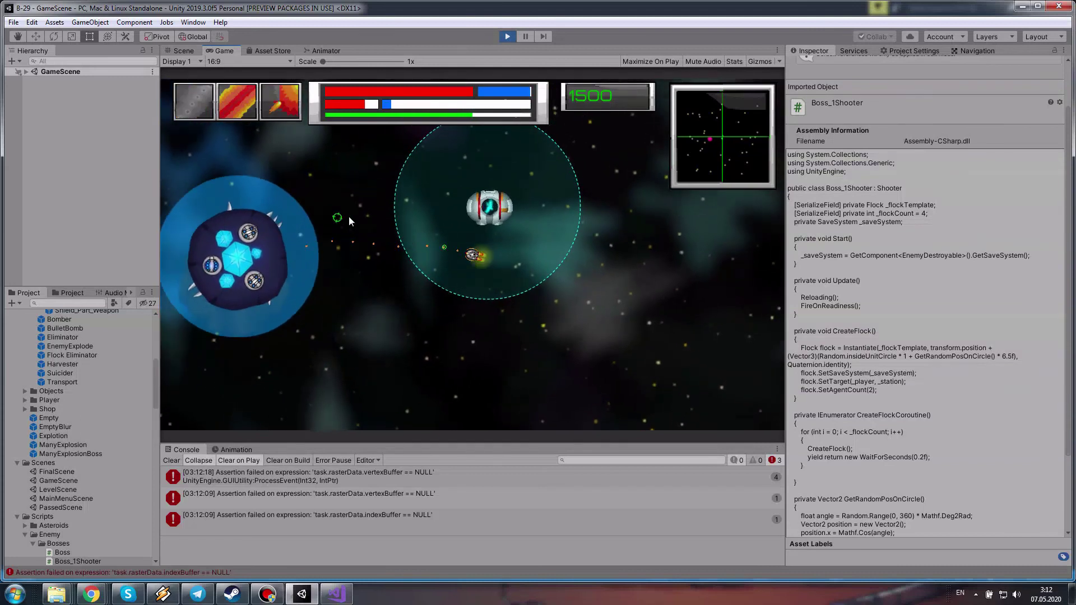
{"action": "left_click", "coordinate": [308, 188]}
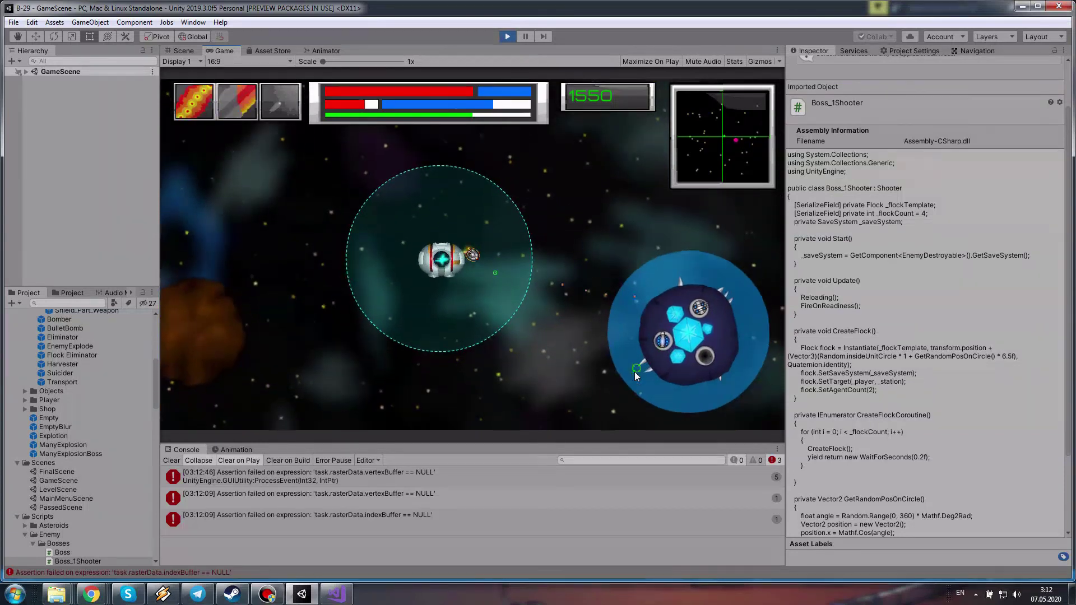
{"action": "left_click", "coordinate": [610, 399]}
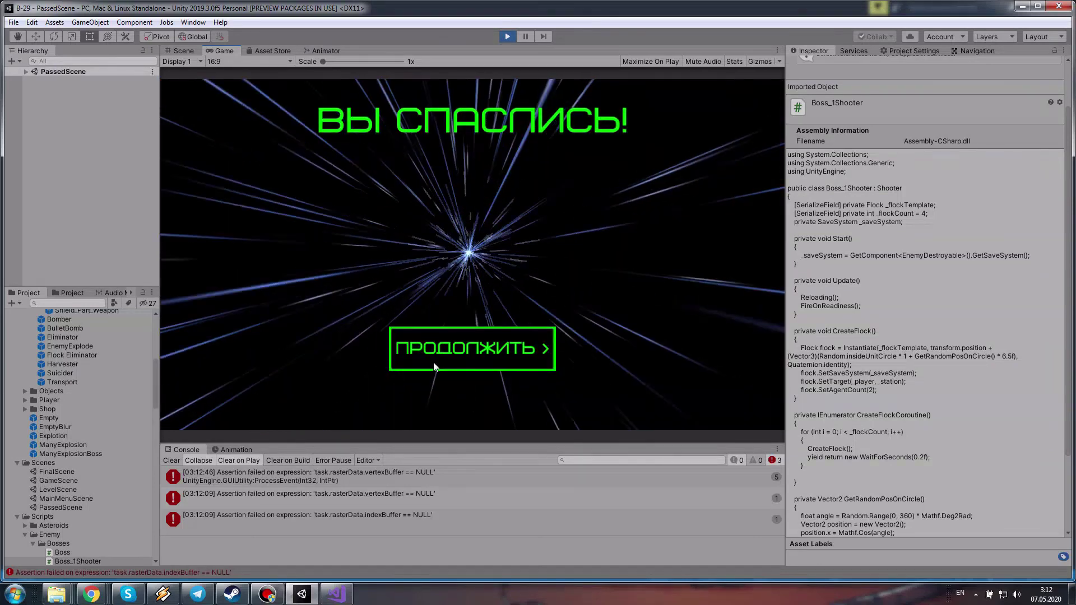
Continue past victory, start the level with НАЧАТЬ, and continue back to the HD 40307C map
{"action": "left_click", "coordinate": [485, 348]}
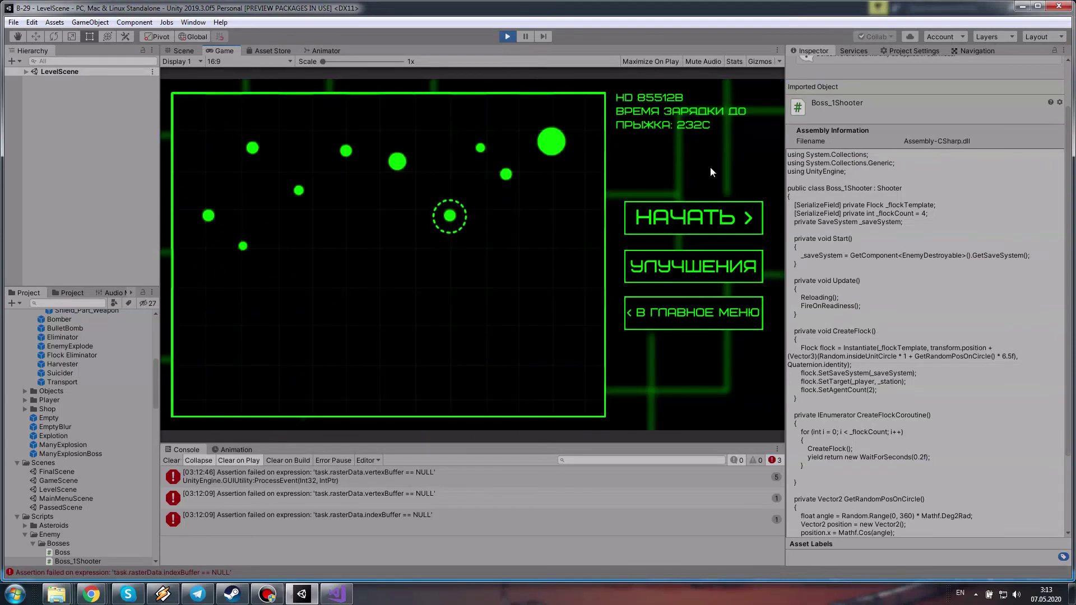
{"action": "left_click", "coordinate": [687, 211]}
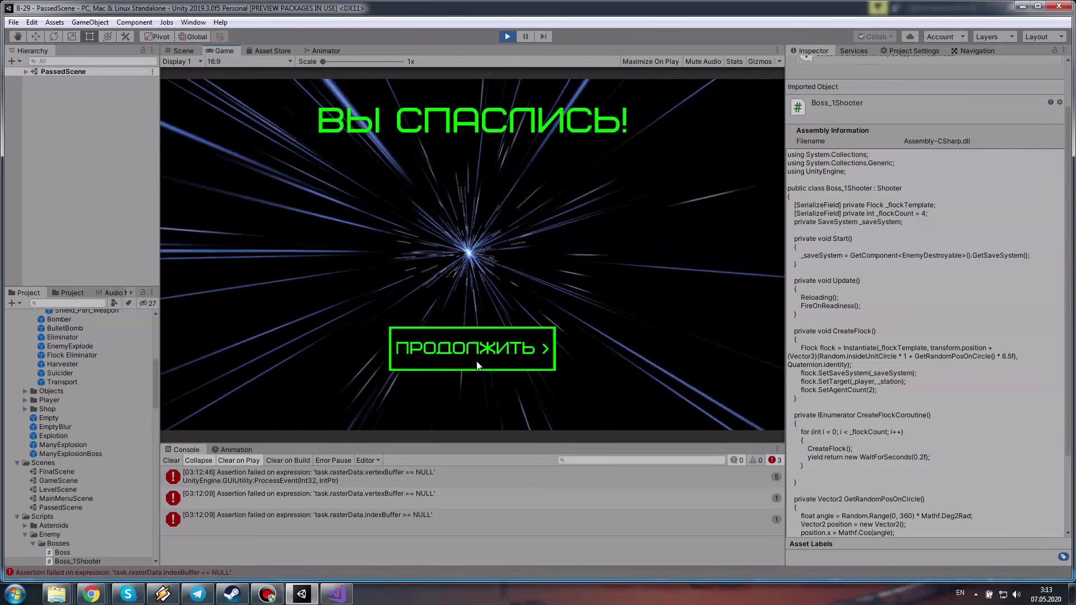
{"action": "left_click", "coordinate": [509, 353]}
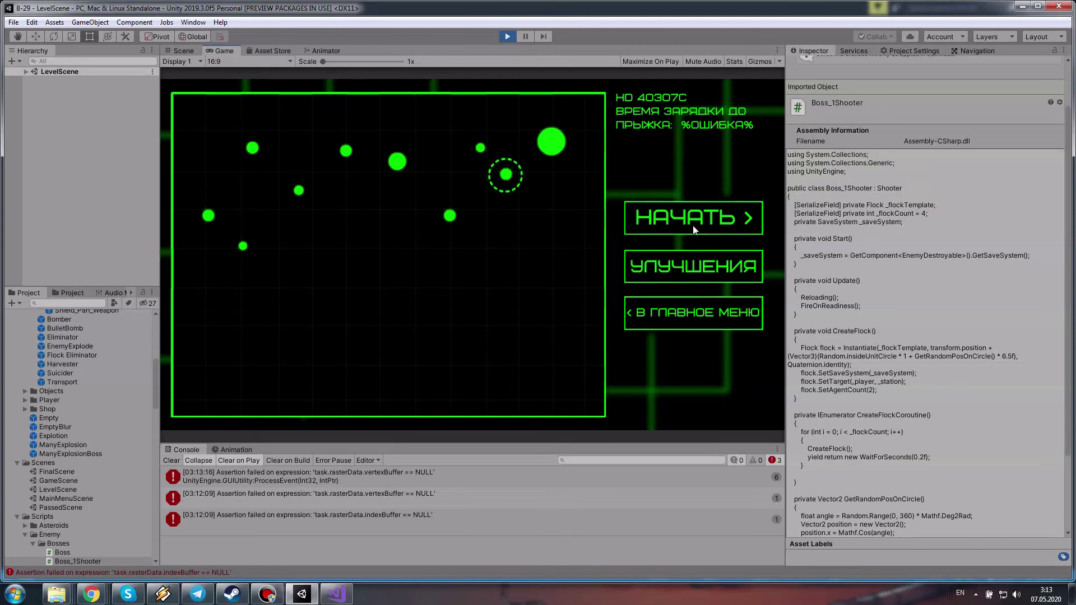
Start the HD 40307C level, fly the ship with W around the boss, and fire at it
{"action": "left_click", "coordinate": [692, 225]}
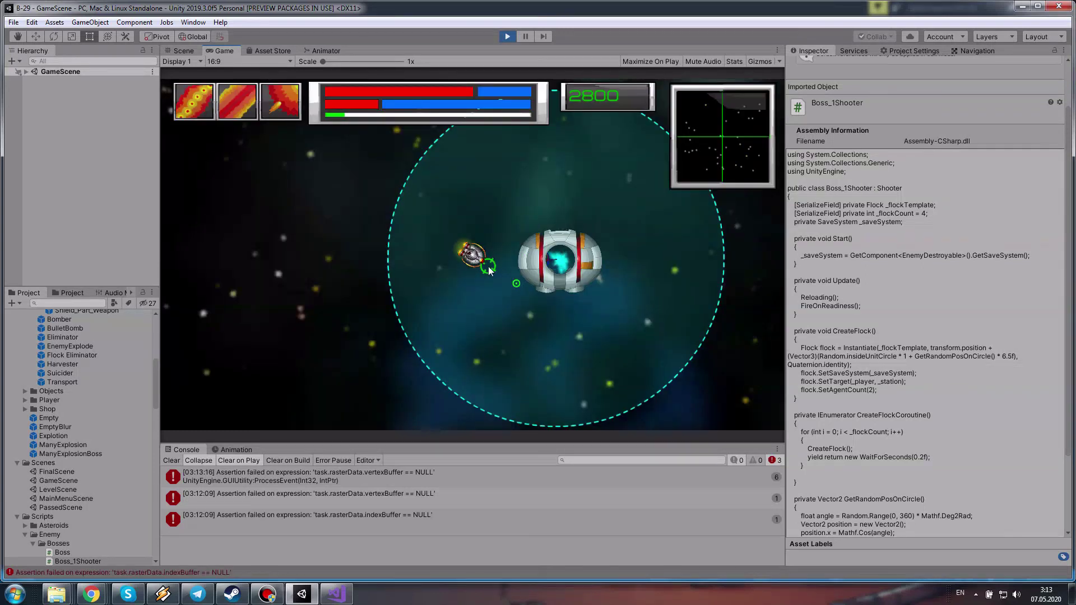
{"action": "key", "text": "w"}
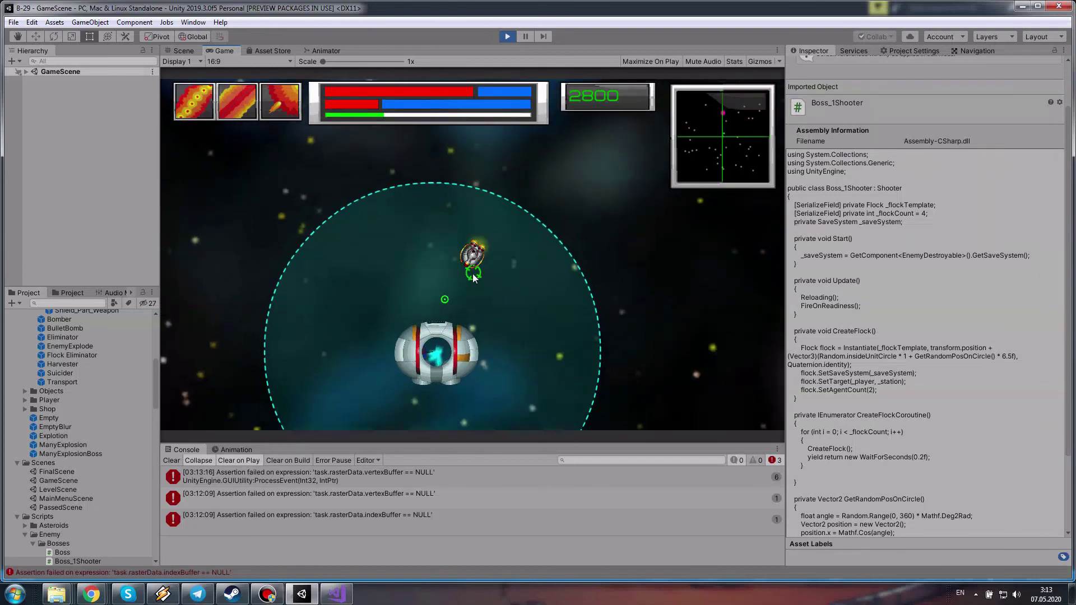
{"action": "key", "text": "w"}
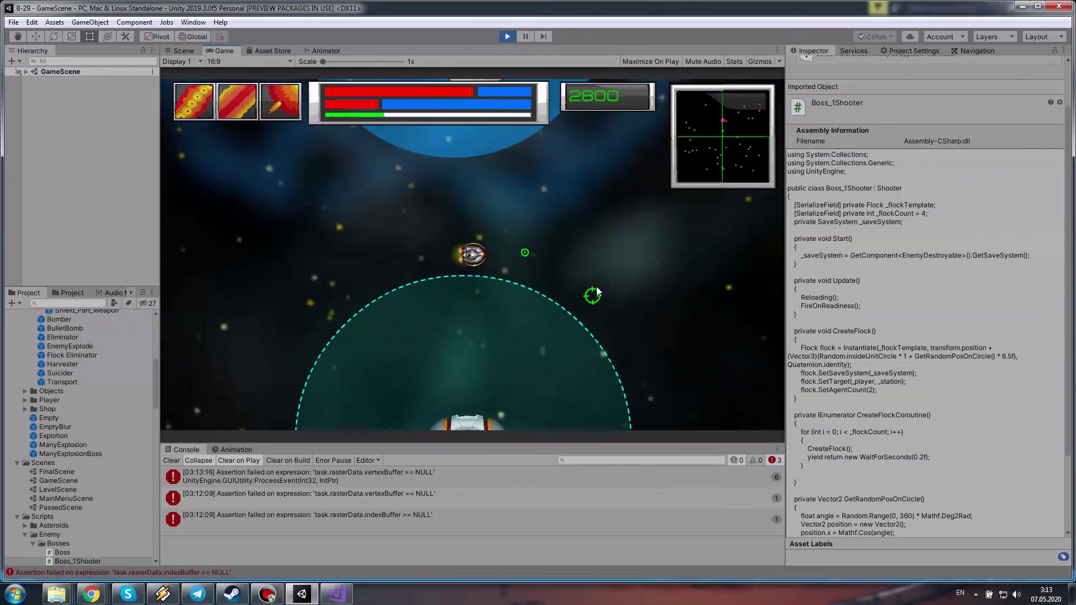
{"action": "key", "text": "w"}
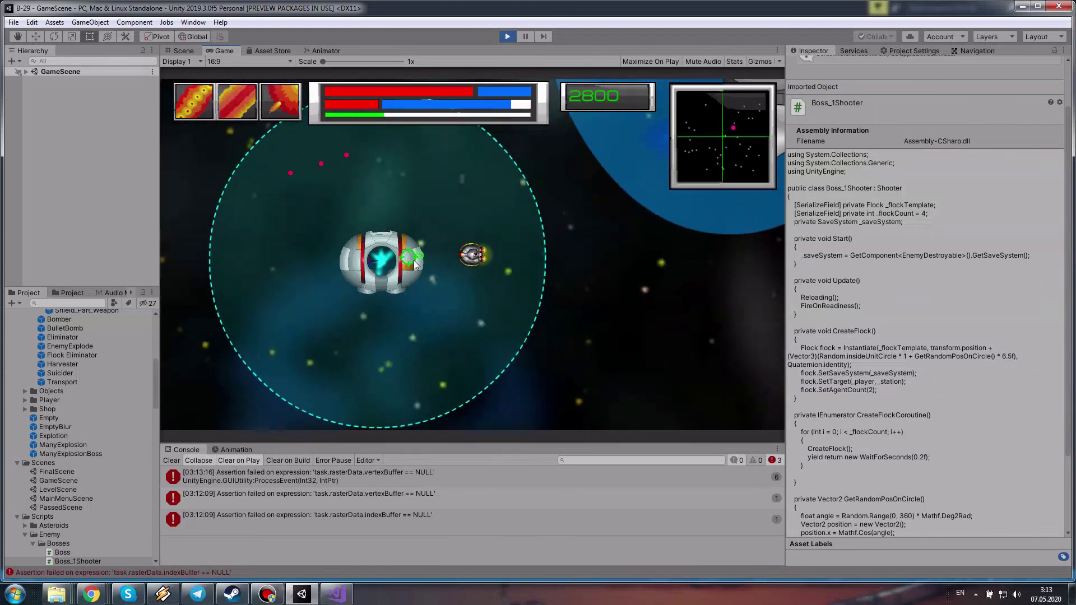
{"action": "key", "text": "w"}
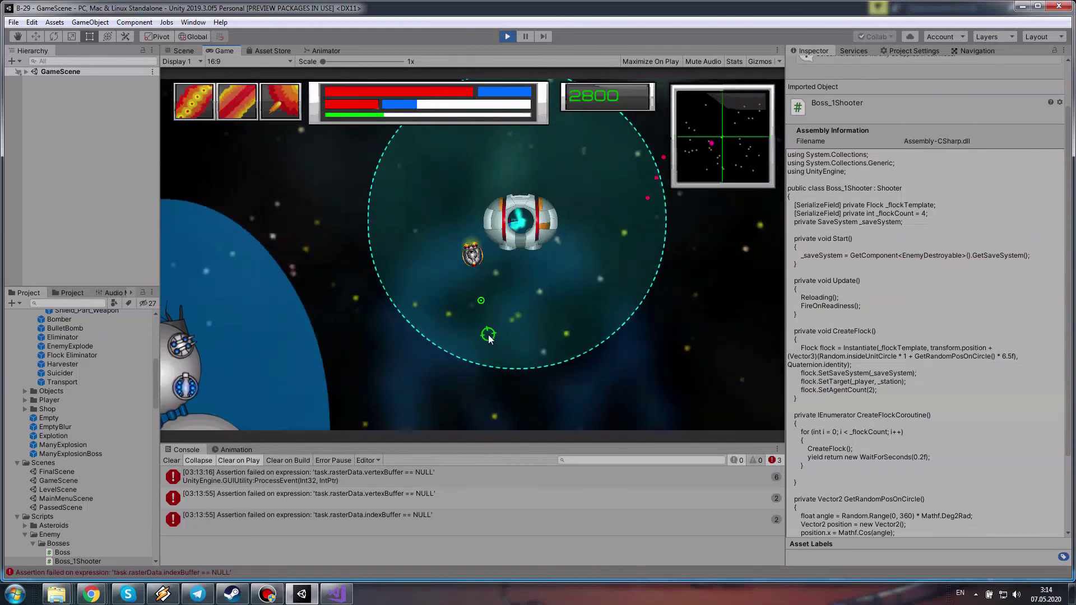
{"action": "left_click", "coordinate": [270, 311]}
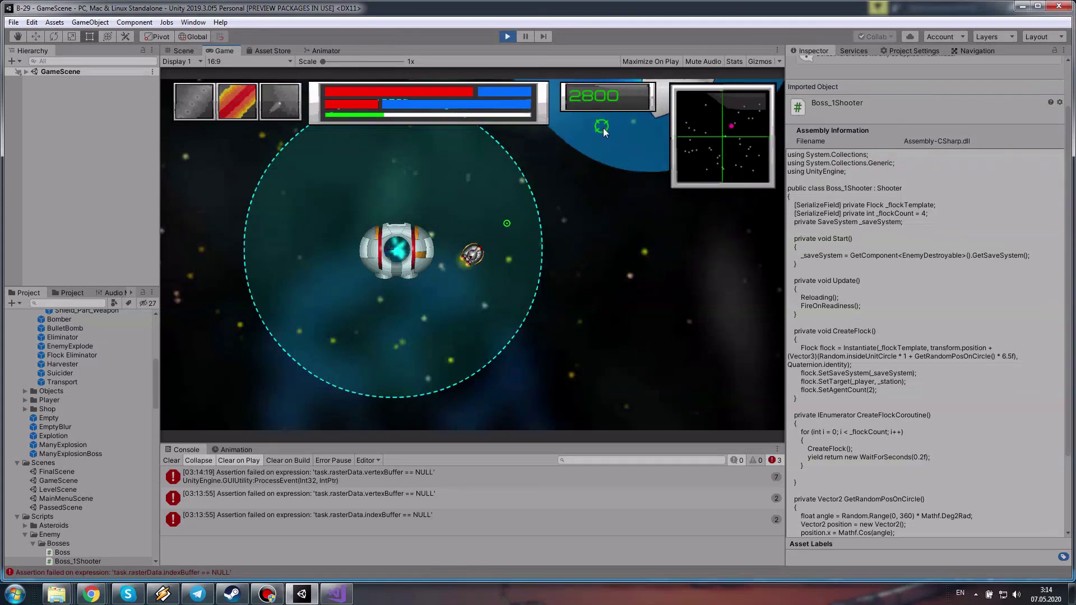
{"action": "left_click", "coordinate": [643, 255]}
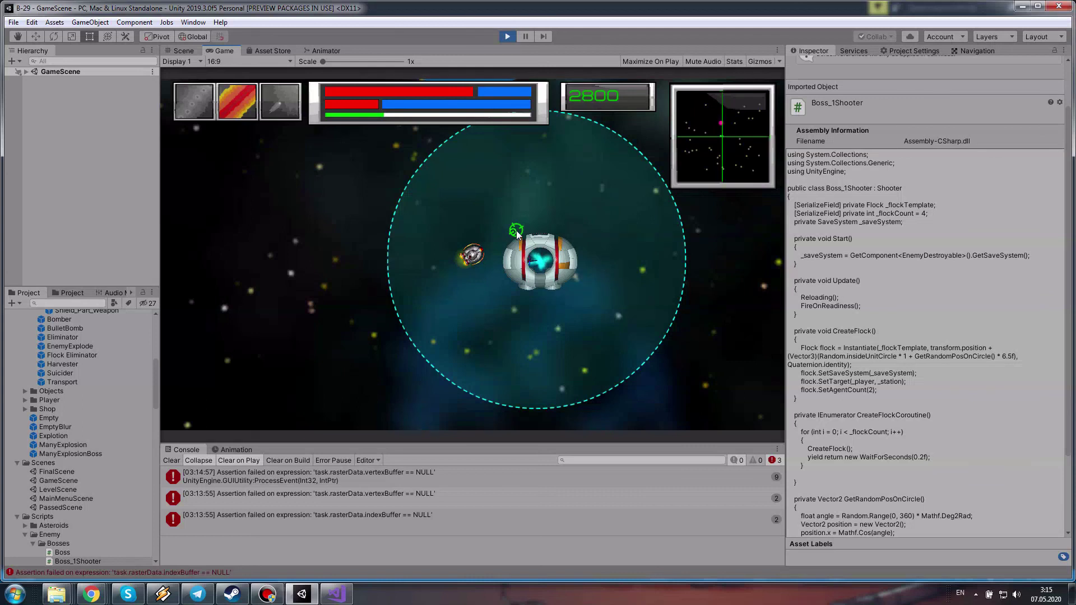
{"action": "key", "text": "w"}
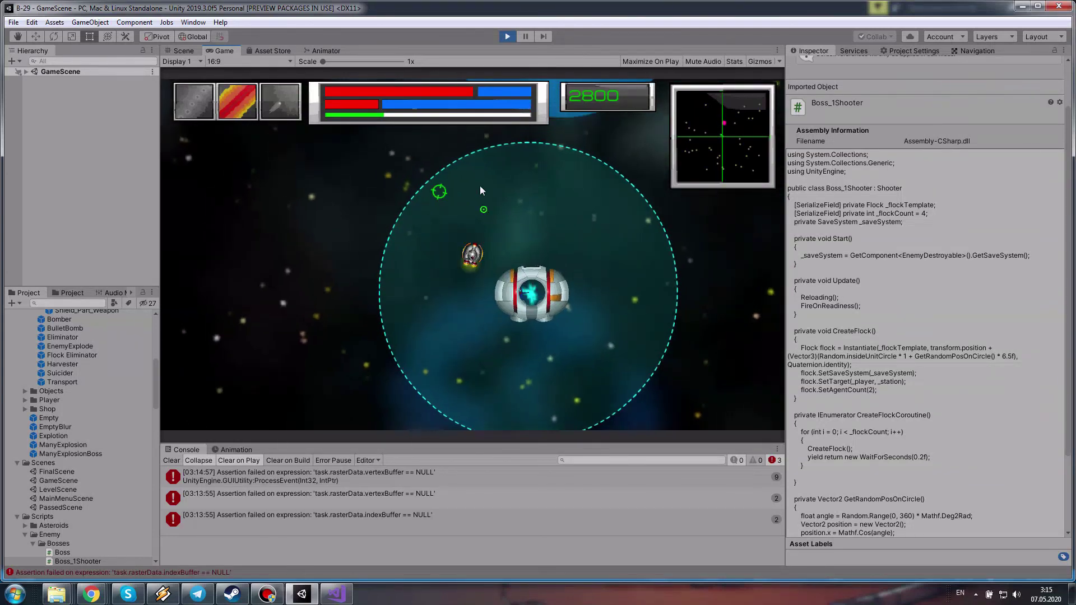
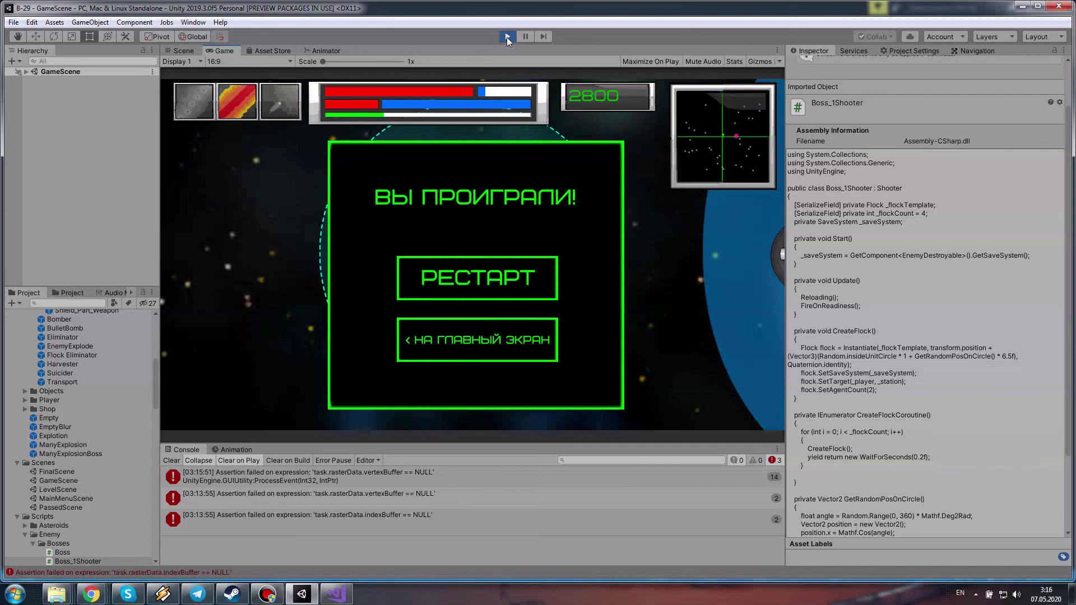
Stop the playtest from the game-over screen and return to editing GameScene
{"action": "left_click", "coordinate": [507, 37]}
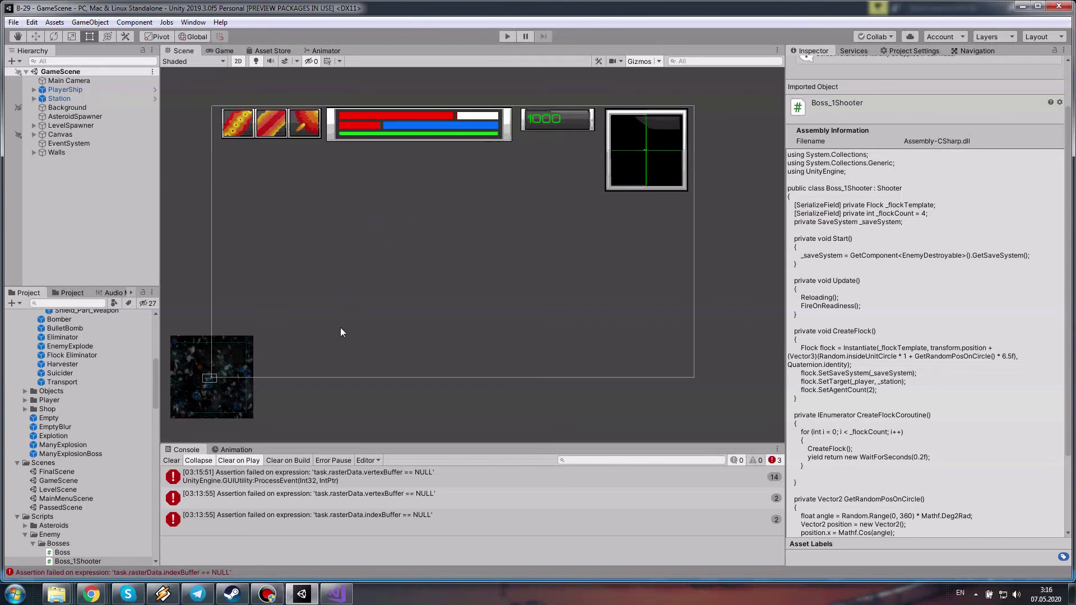
Pan toward the starfield background and zoom in on the objects at its centre
{"action": "middle_click_drag", "start_coordinate": [340, 332], "coordinate": [434, 250]}
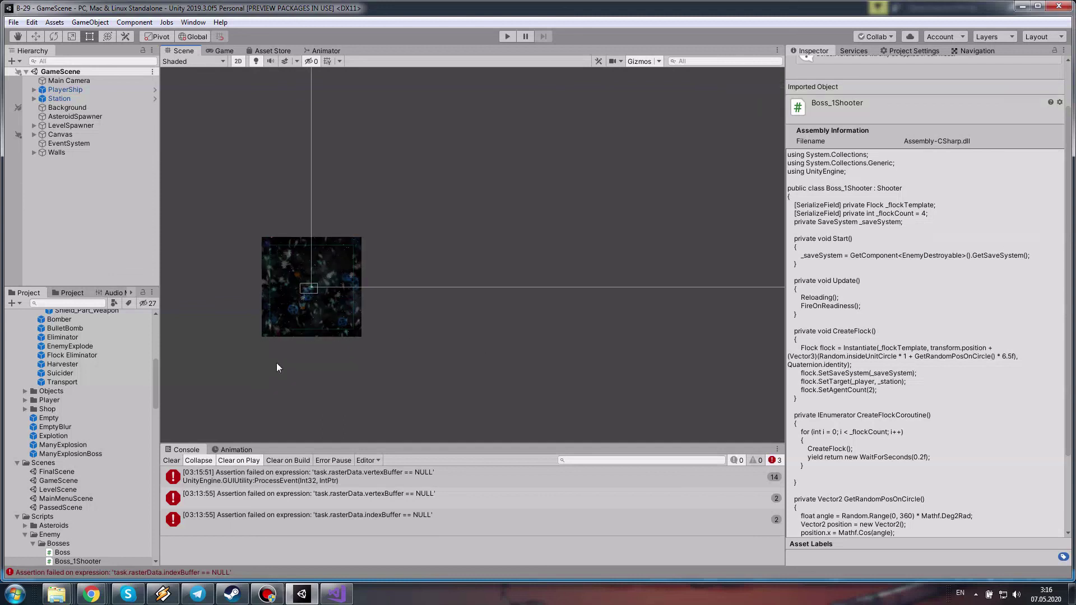
{"action": "scroll", "coordinate": [277, 360], "scroll_direction": "up", "scroll_amount": 3}
{"action": "scroll", "coordinate": [276, 359], "scroll_direction": "up", "scroll_amount": 1}
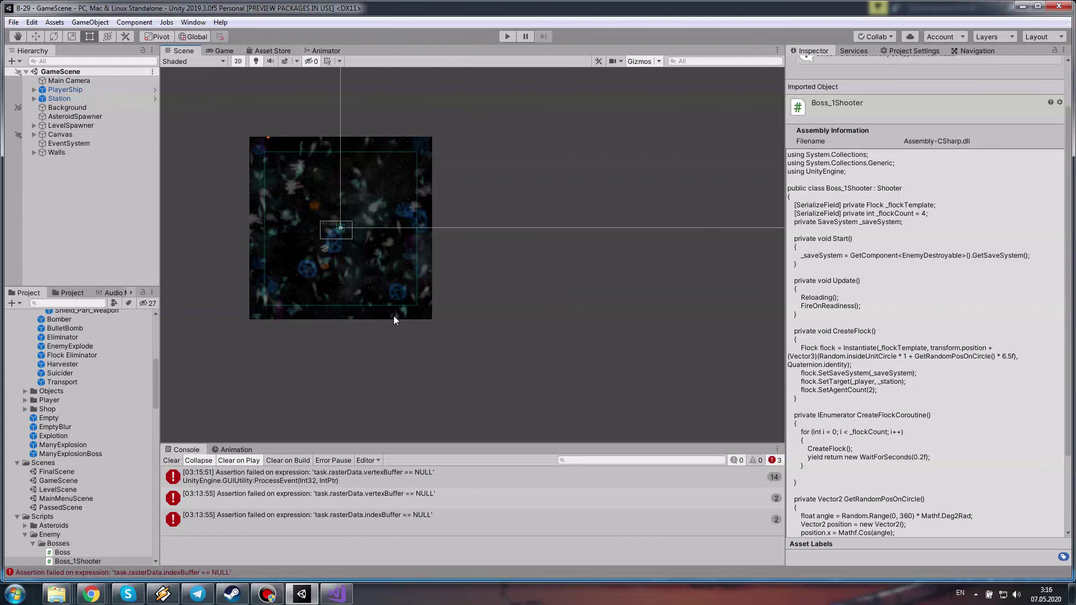
{"action": "scroll", "coordinate": [324, 274], "scroll_direction": "up", "scroll_amount": 2}
{"action": "scroll", "coordinate": [231, 237], "scroll_direction": "up", "scroll_amount": 3}
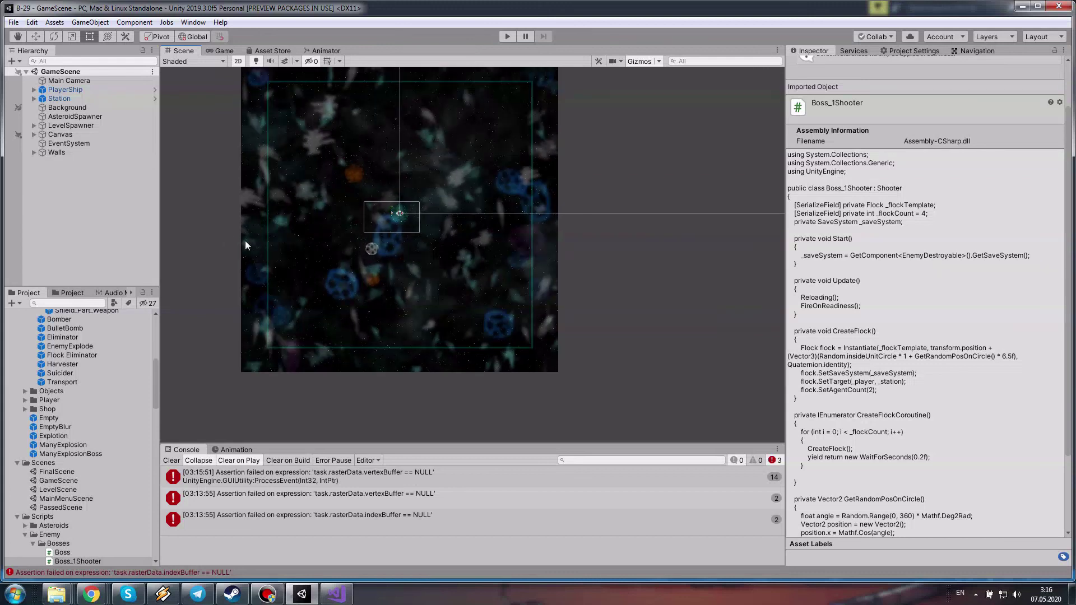
{"action": "middle_click_drag", "start_coordinate": [447, 255], "coordinate": [453, 268]}
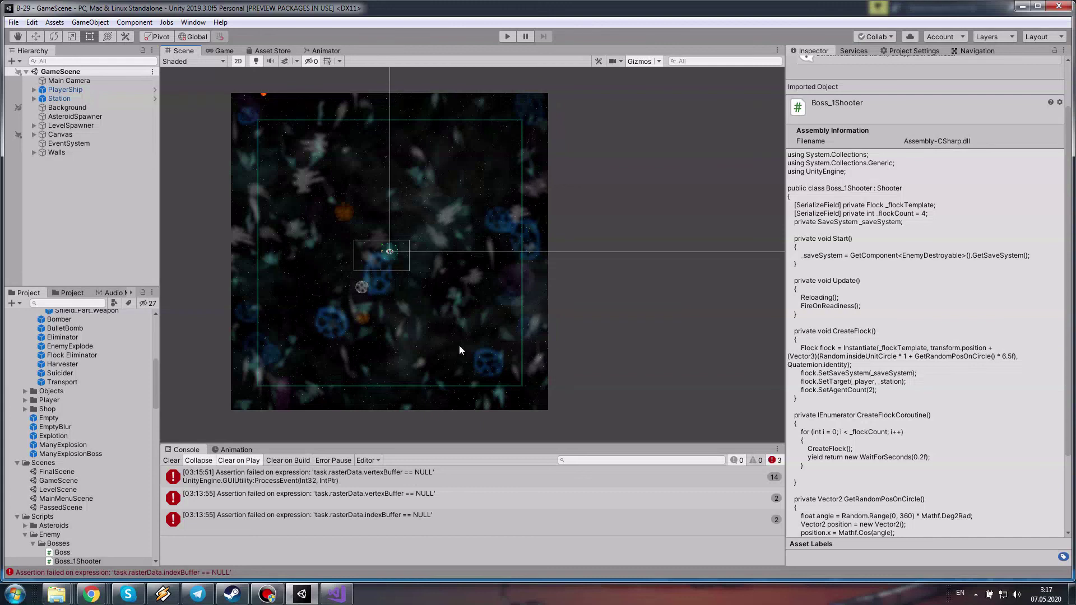
{"action": "left_click", "coordinate": [507, 36]}
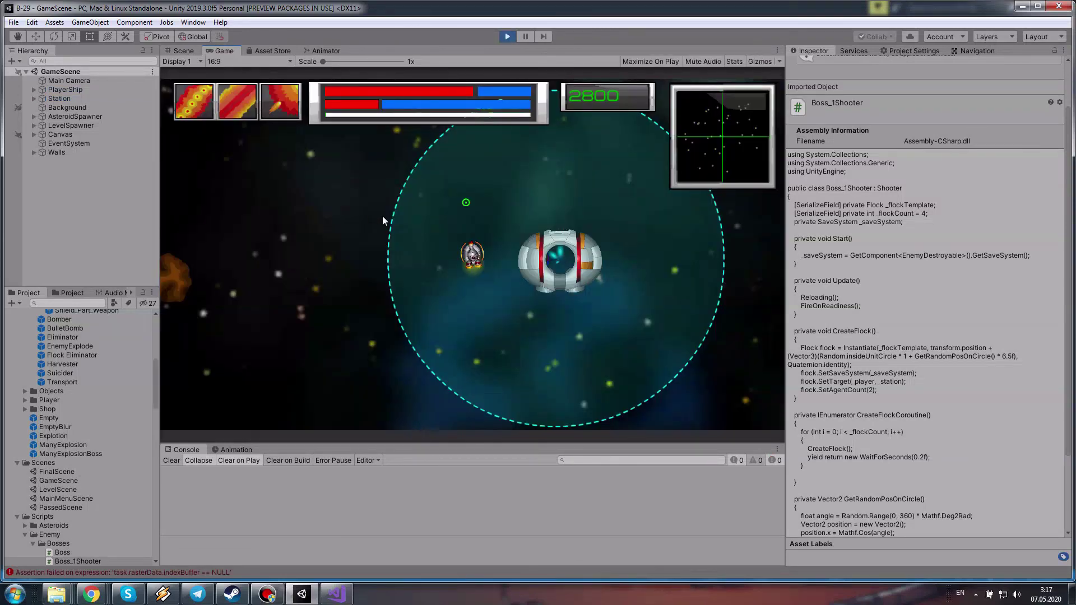
{"action": "left_click", "coordinate": [371, 228]}
{"action": "key", "text": "a"}
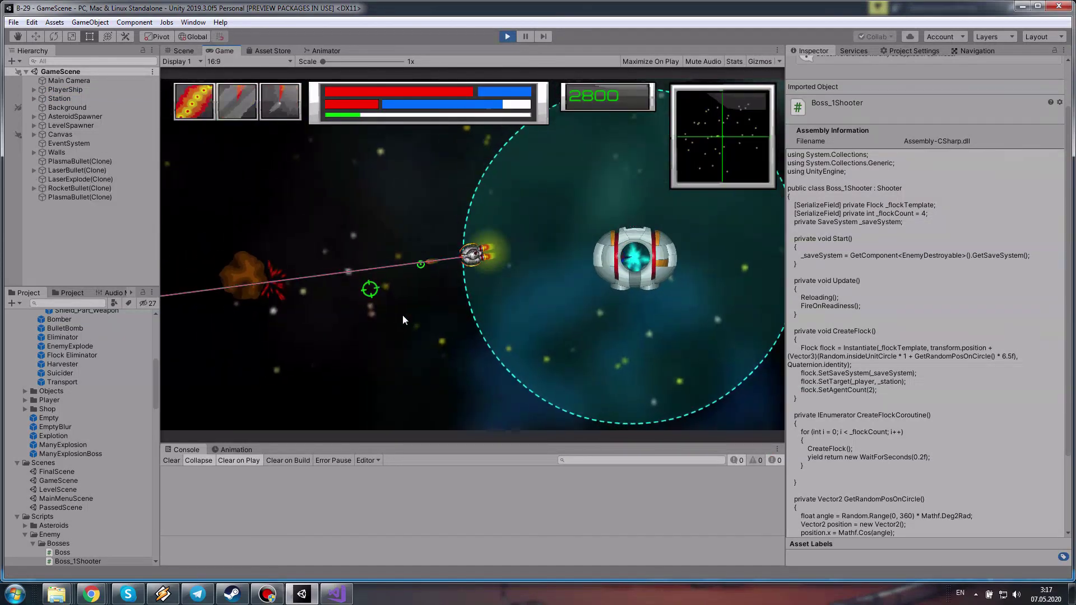
{"action": "key", "text": "s"}
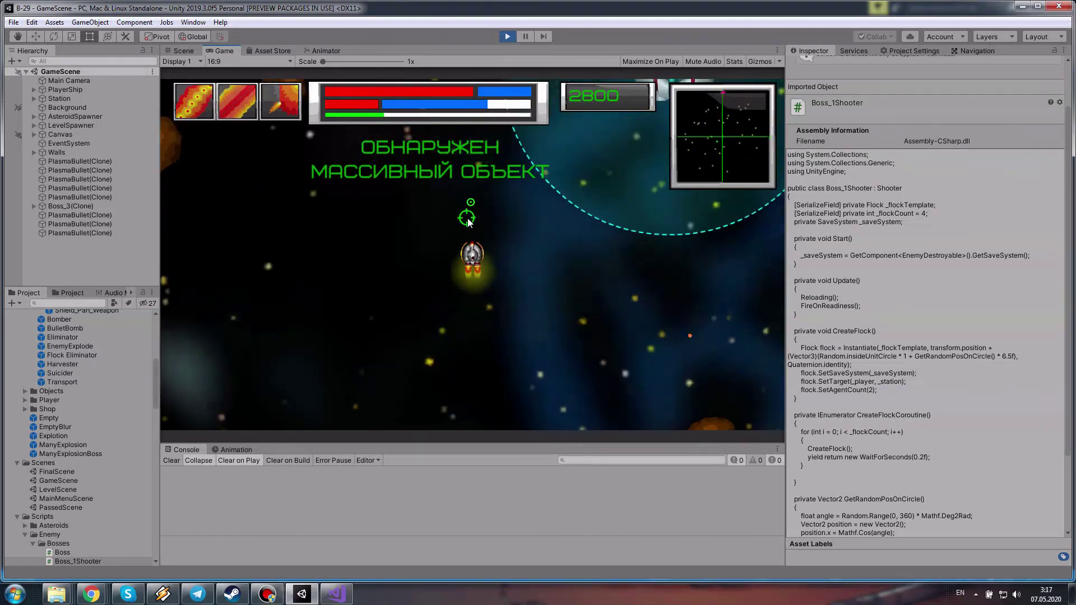
{"action": "left_click", "coordinate": [454, 375]}
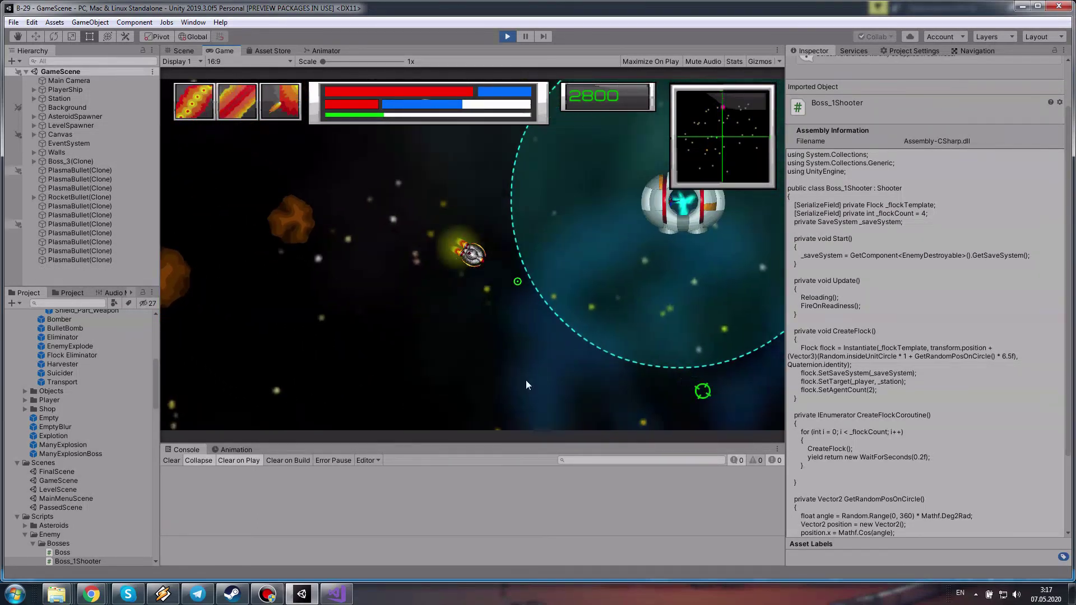
{"action": "left_click", "coordinate": [305, 329]}
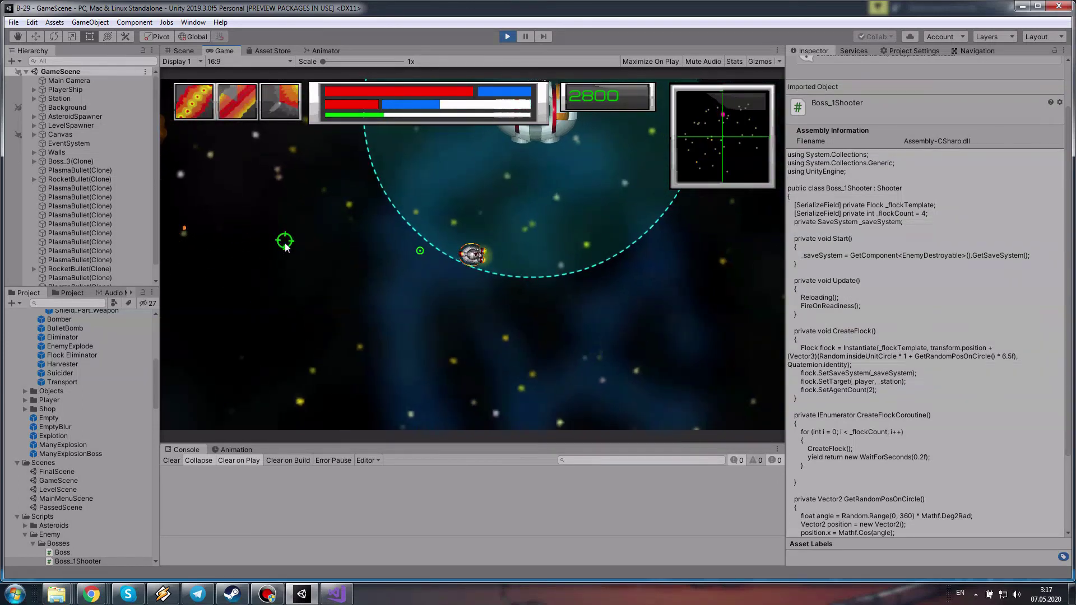
{"action": "left_click", "coordinate": [392, 280]}
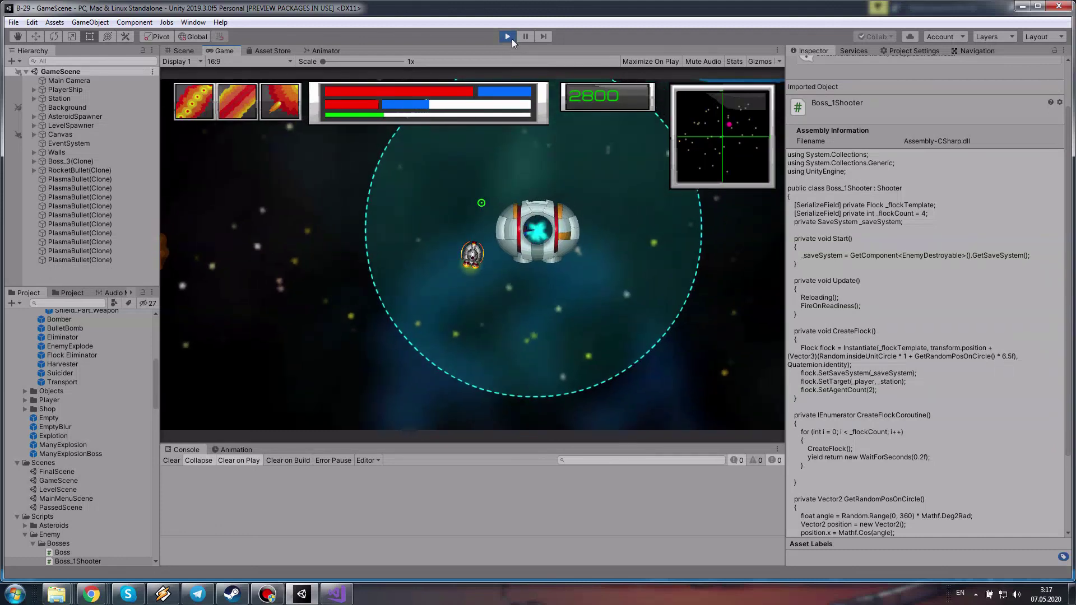
{"action": "left_click", "coordinate": [508, 37]}
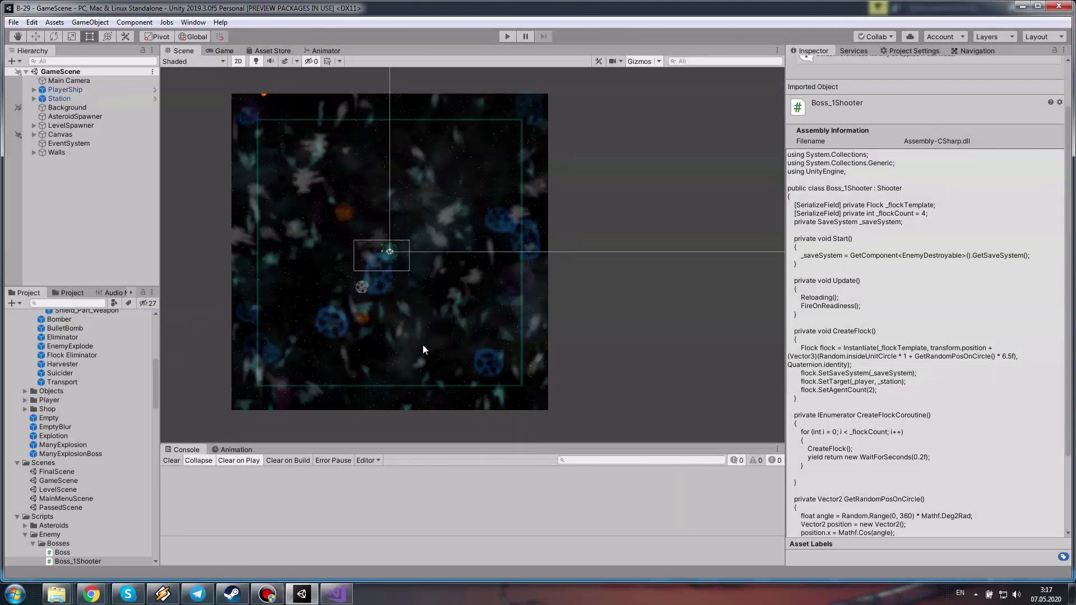